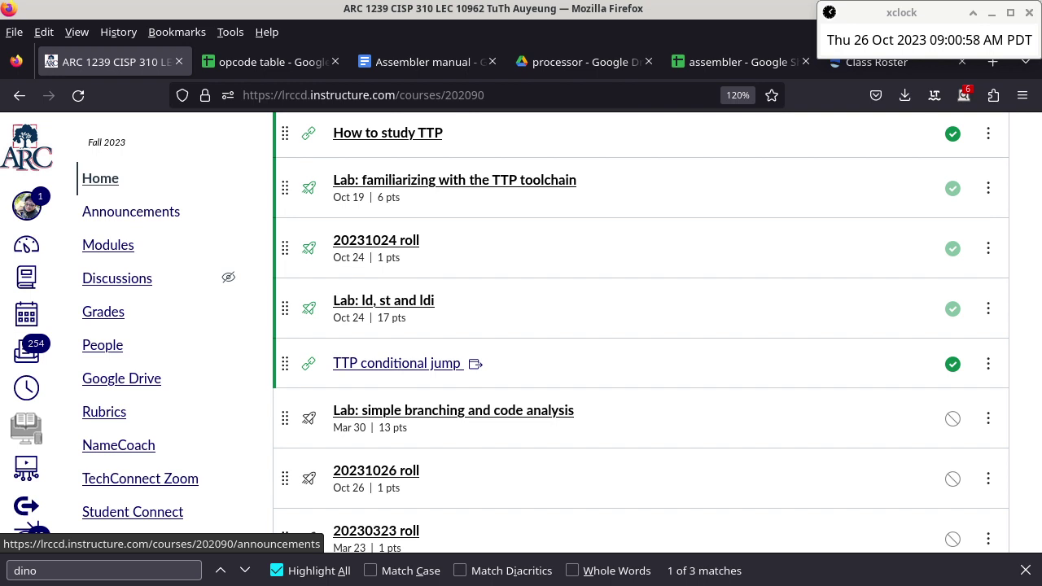
Step: Open the course announcements in a separate tab and read the "Lesson plan for 10/26" announcement, highlighting the cmp instruction
right_click(154, 214)
click(228, 228)
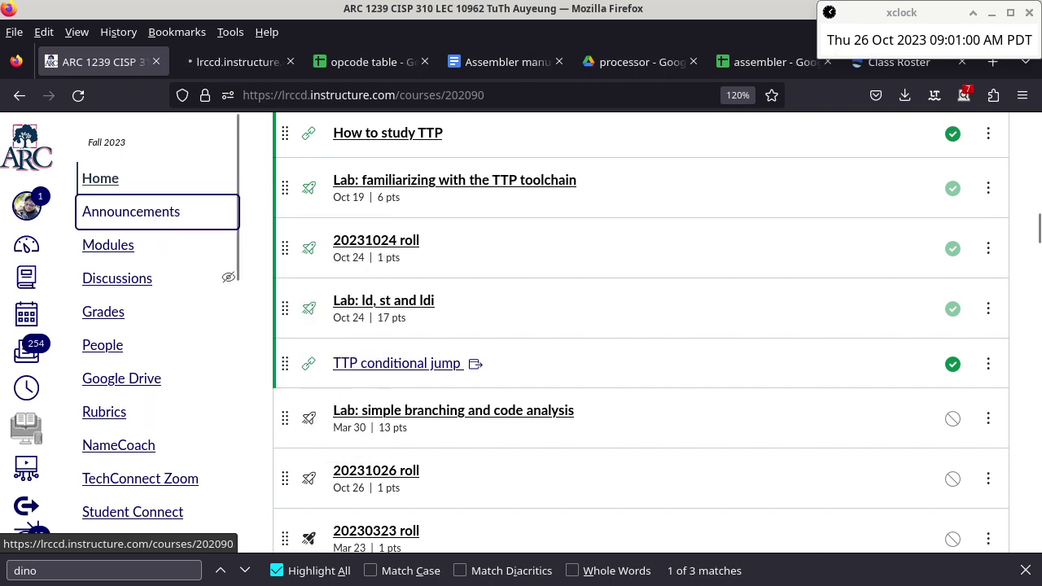
key(ctrl+Tab)
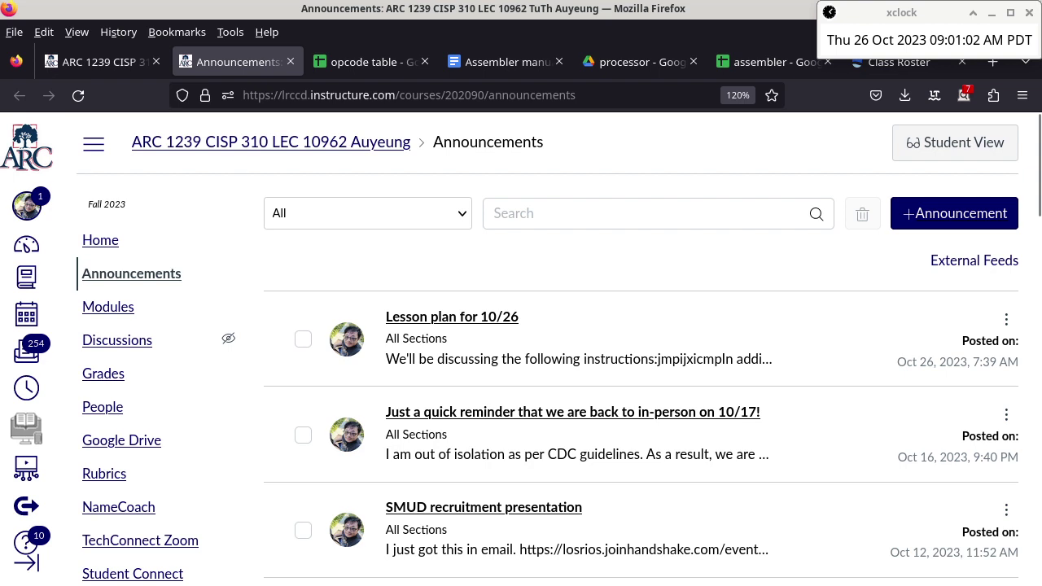
click(476, 316)
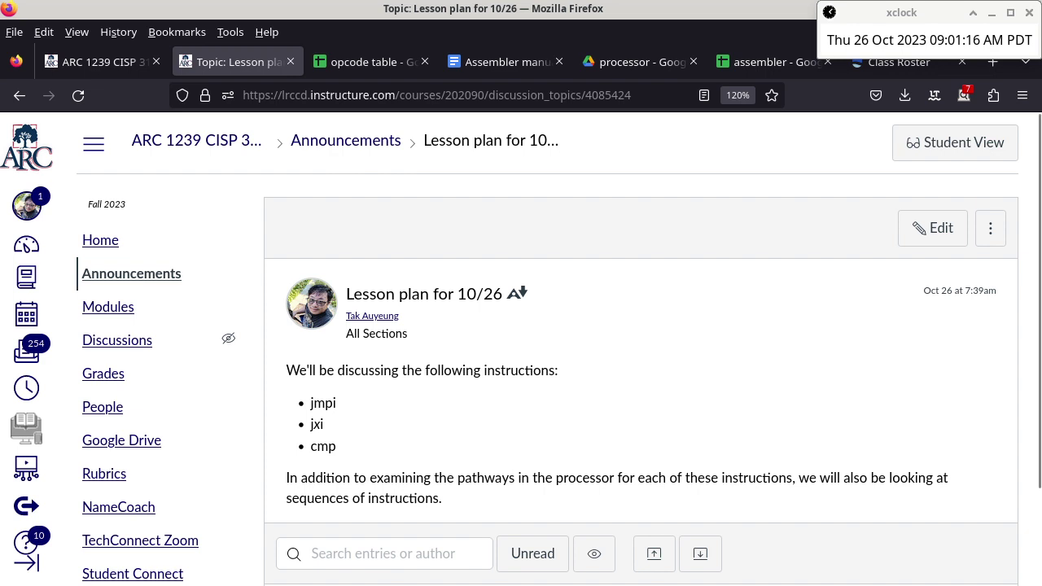
double_click(322, 446)
Step: In the opcode table spreadsheet, review the instructions and highlight the sub x,y and cmp x,y rows together for comparison
key(ctrl+Tab)
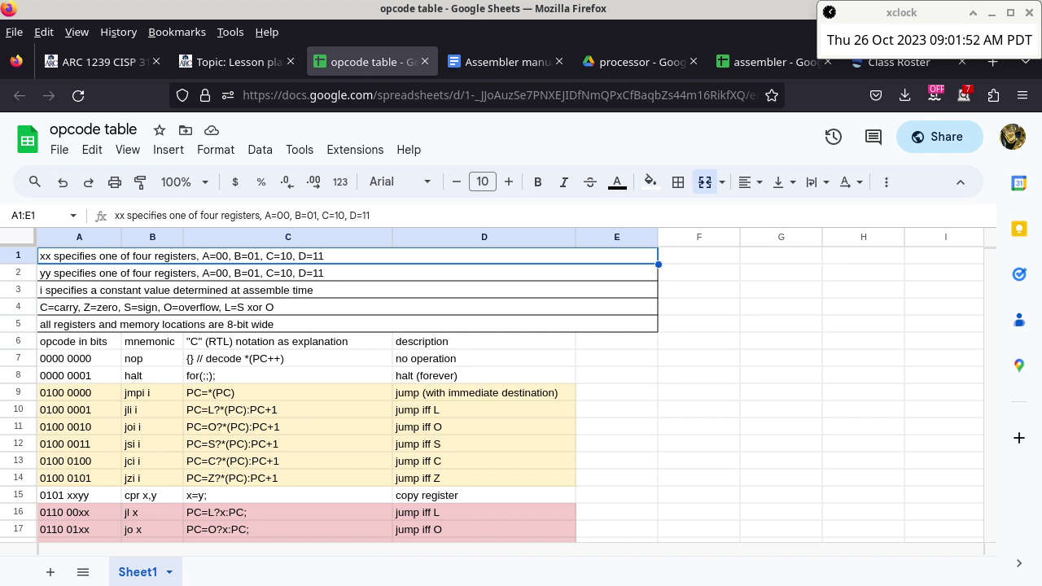
scroll(488, 390, down, 2)
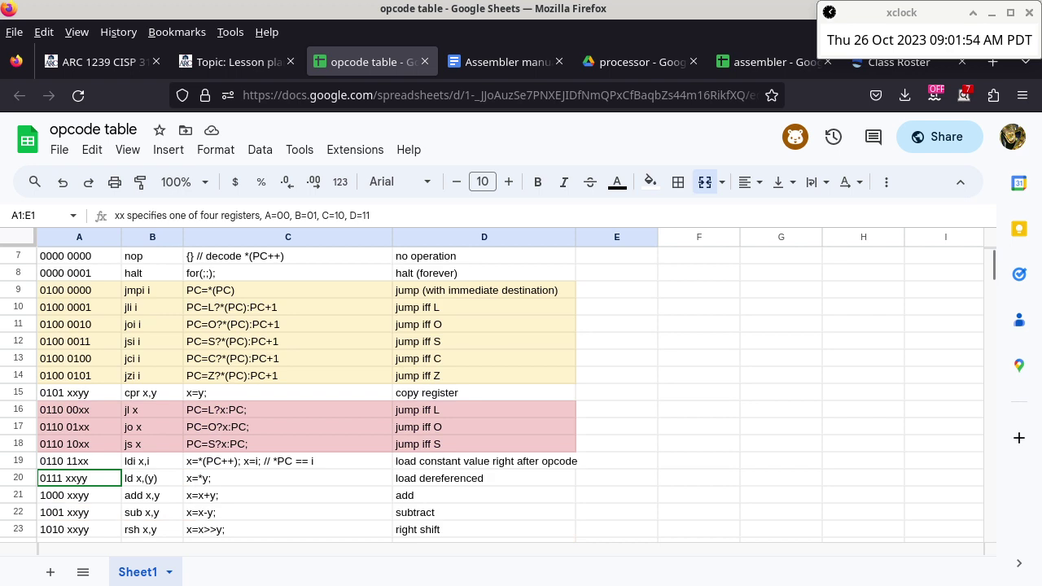
scroll(488, 390, down, 2)
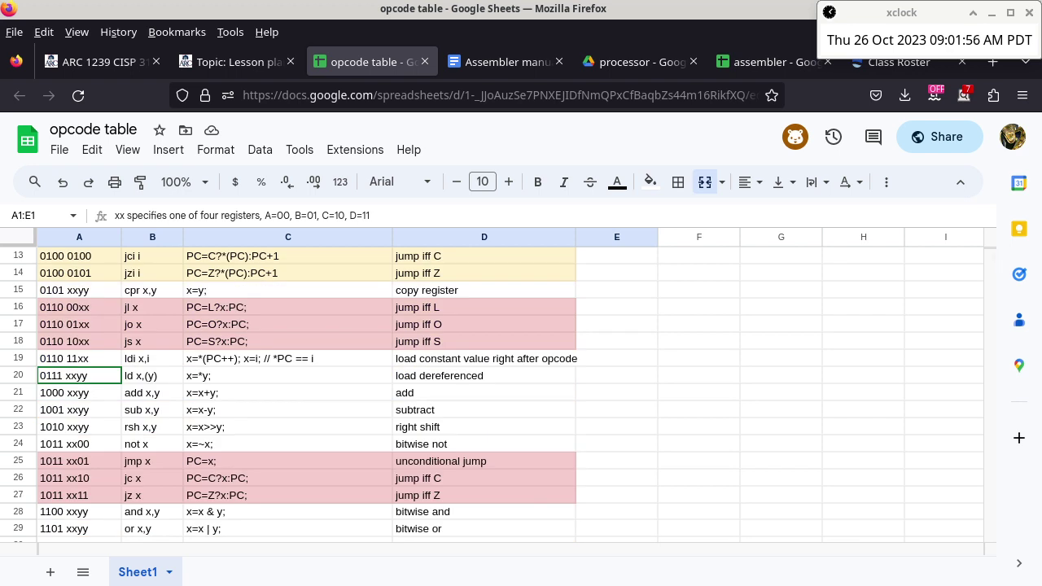
click(18, 409)
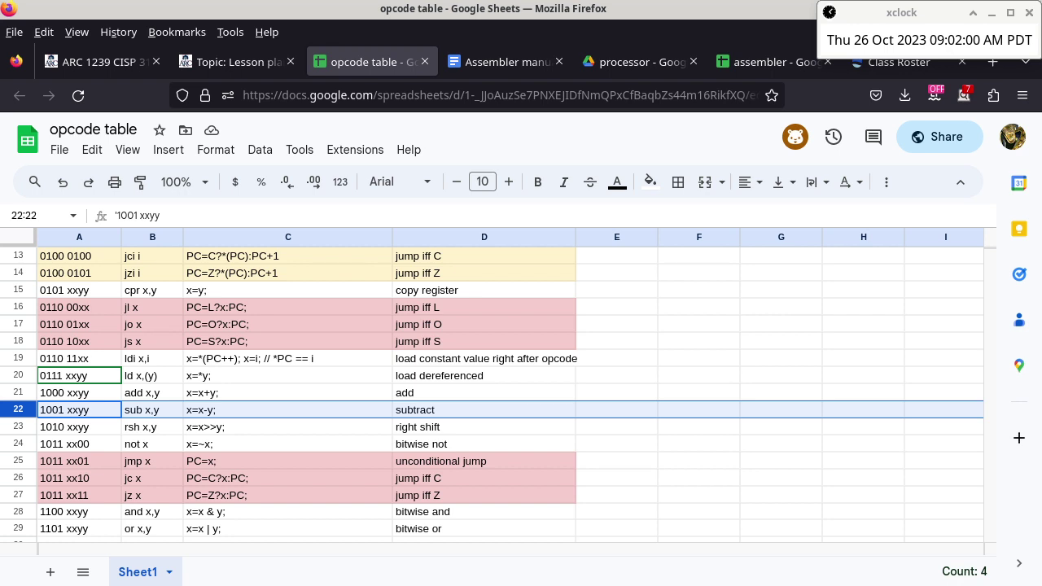
scroll(488, 391, down, 3)
scroll(489, 390, up, 3)
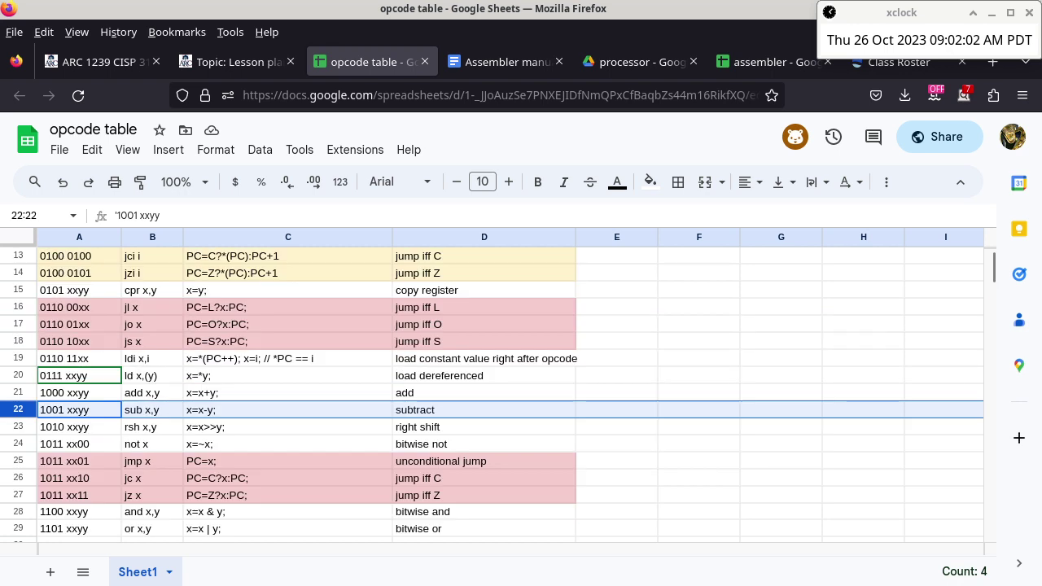
scroll(488, 391, up, 3)
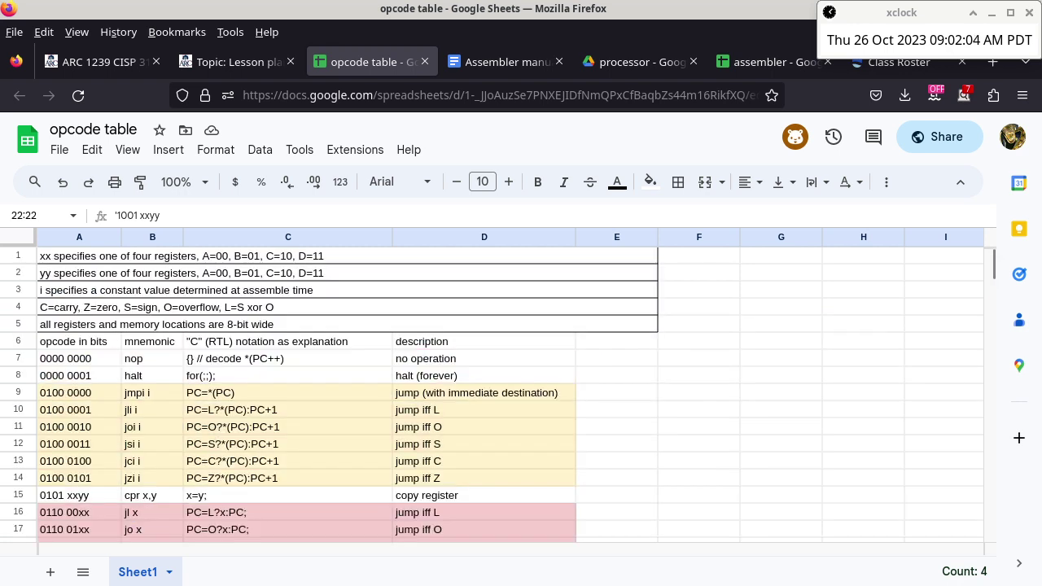
scroll(489, 391, down, 2)
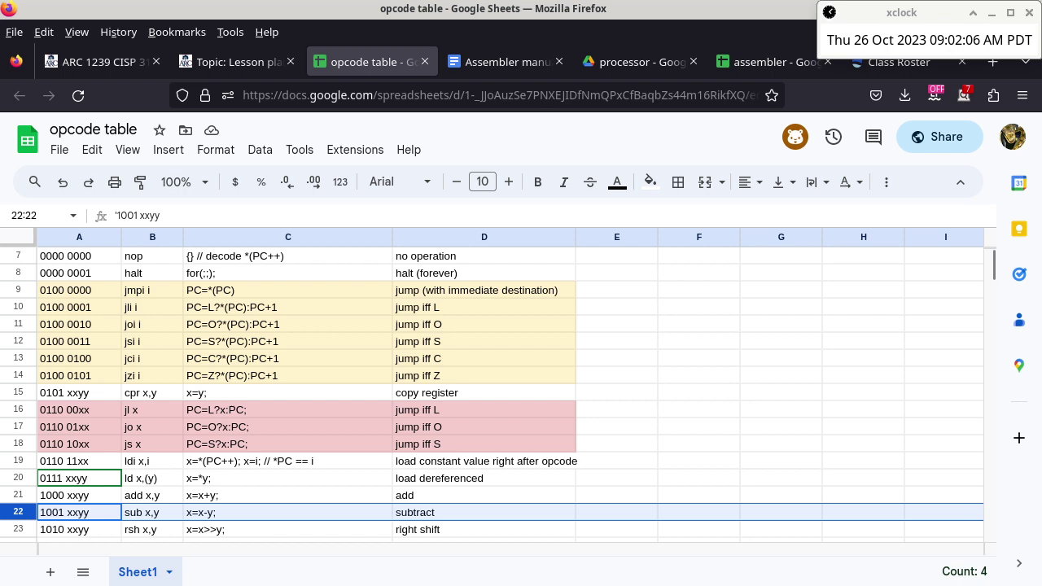
scroll(489, 391, down, 2)
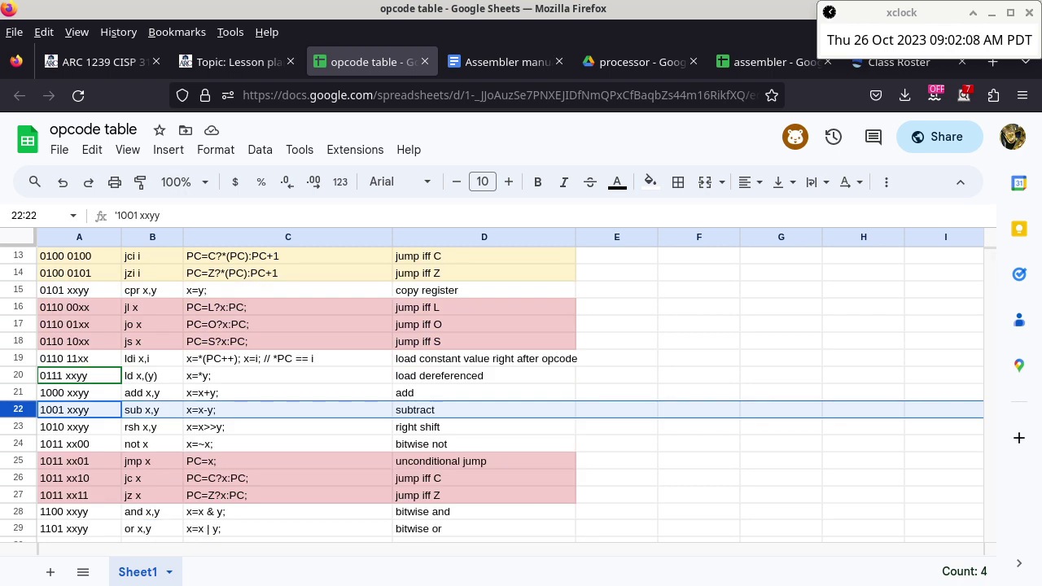
scroll(489, 391, down, 2)
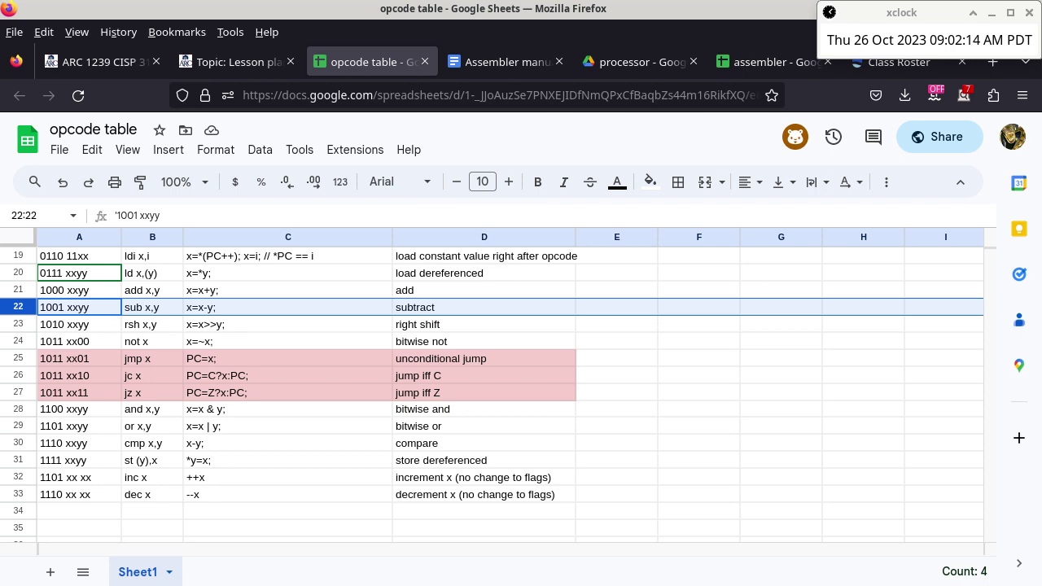
ctrl+click(18, 443)
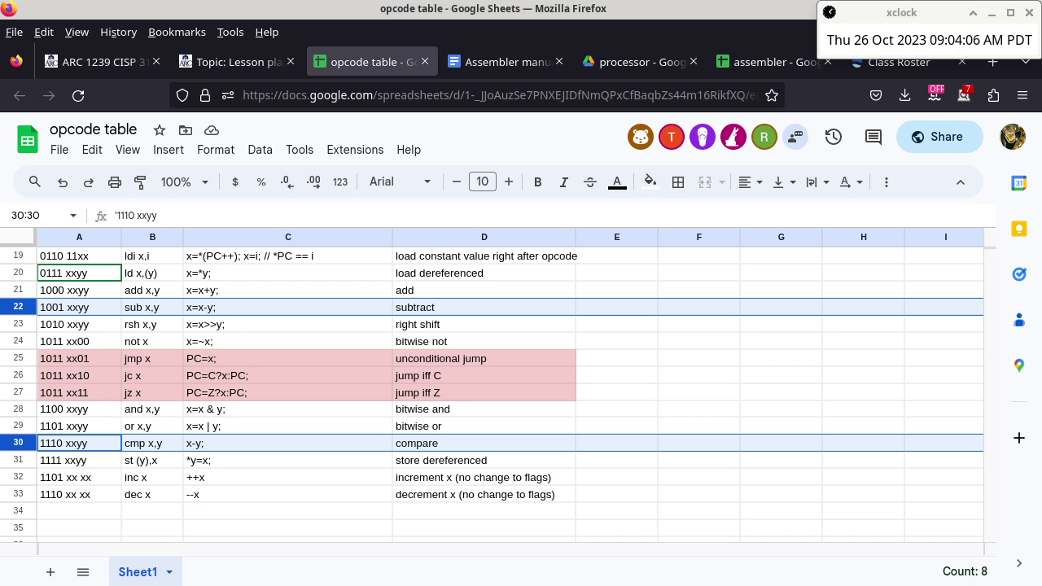
Step: Switch to the terminal and rerun the last java command with !java to start Logisim
key(alt+Tab)
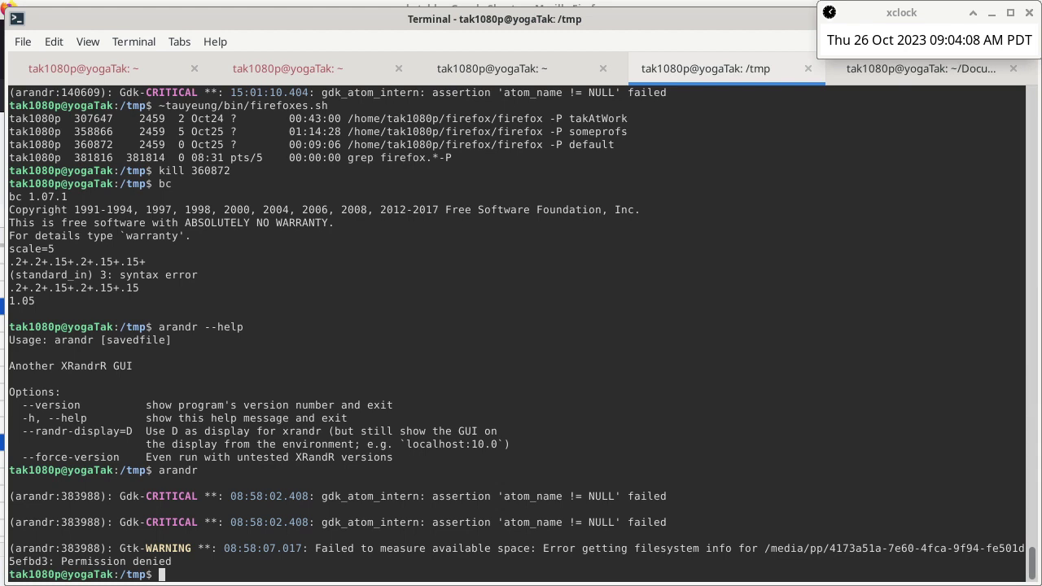
text(!java)
key(Return)
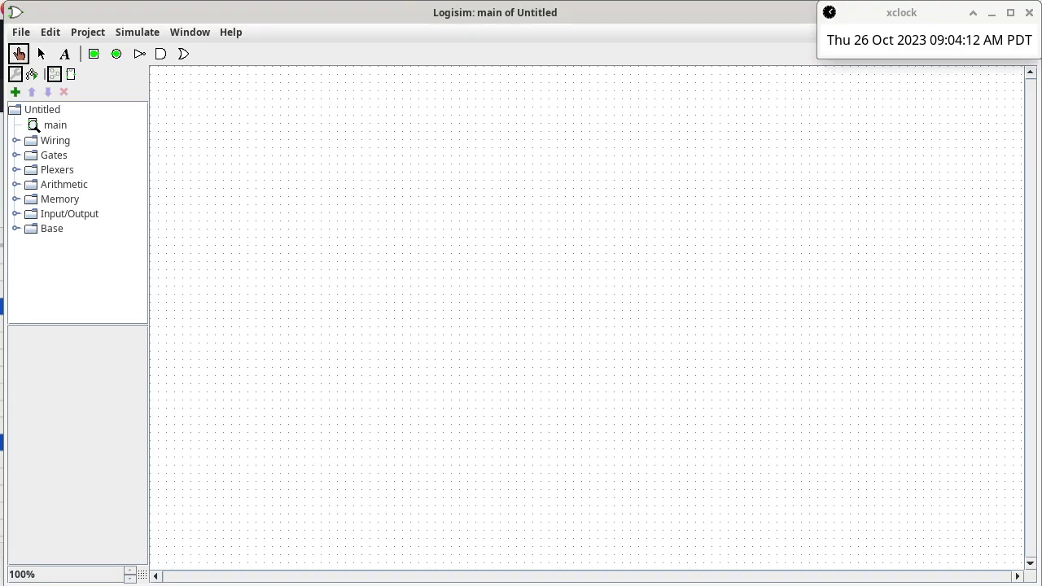
Step: Open the recently used circuit file processor0004.circ
key(alt+f)
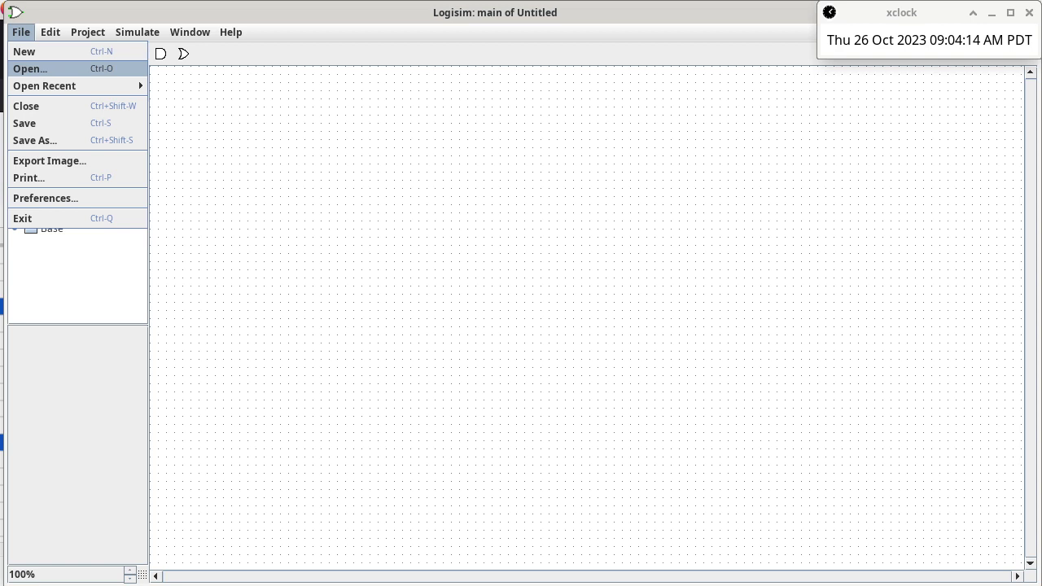
key(Right)
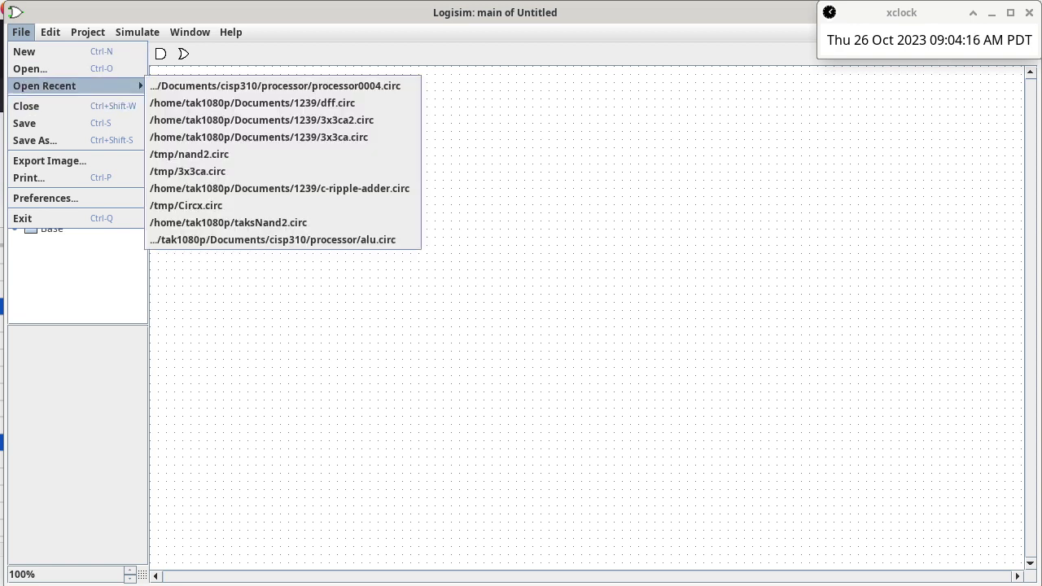
key(Down)
key(Return)
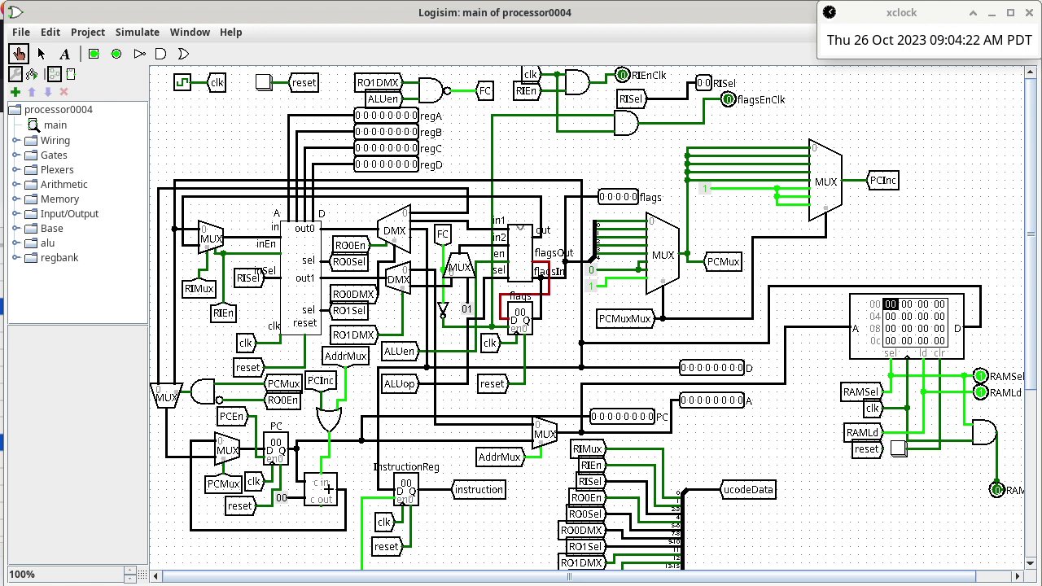
Step: Switch to Mousepad, write "cmp a,d // 1110 0011" on the first line, and place the window beside the opcode columns
key(alt+Tab)
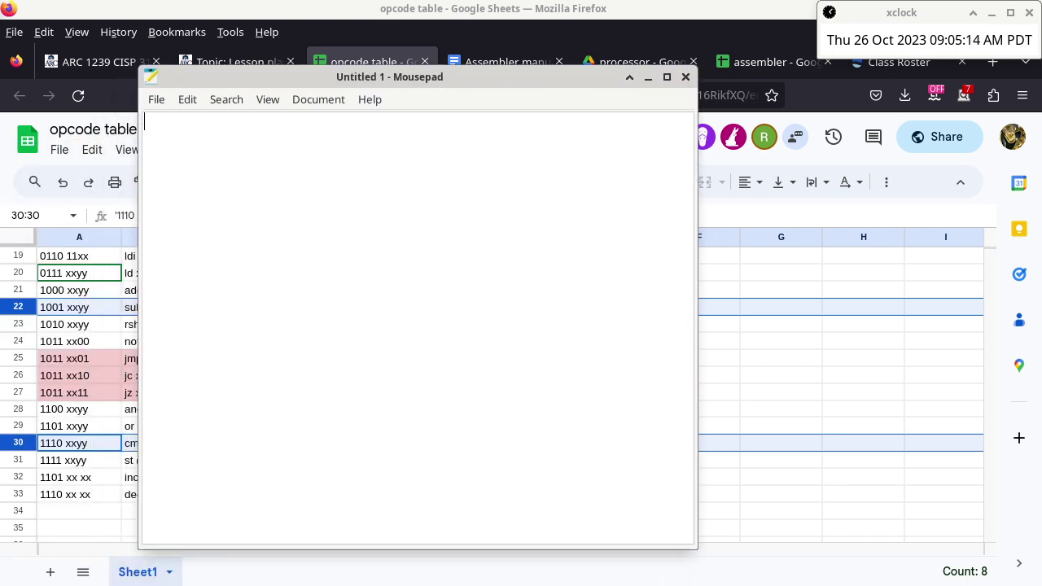
text(cmp )
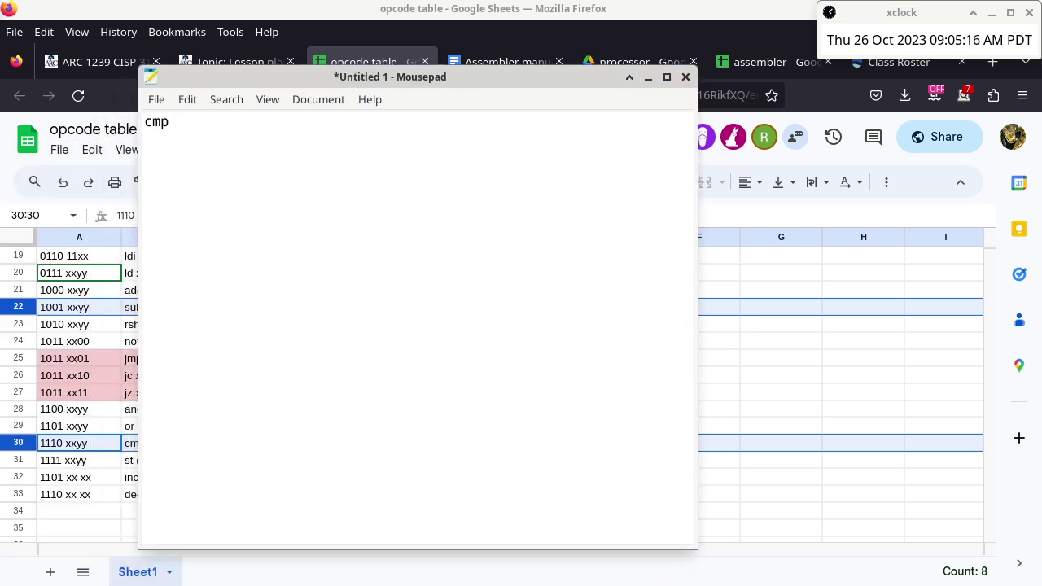
text(a,d //)
drag(391, 77, 734, 91)
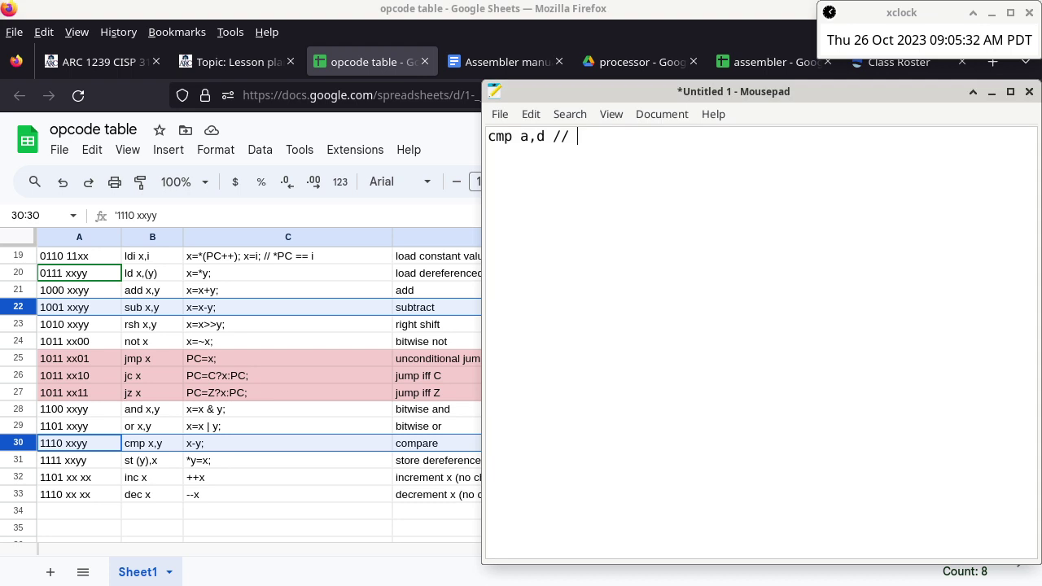
text(1110 00)
text(11)
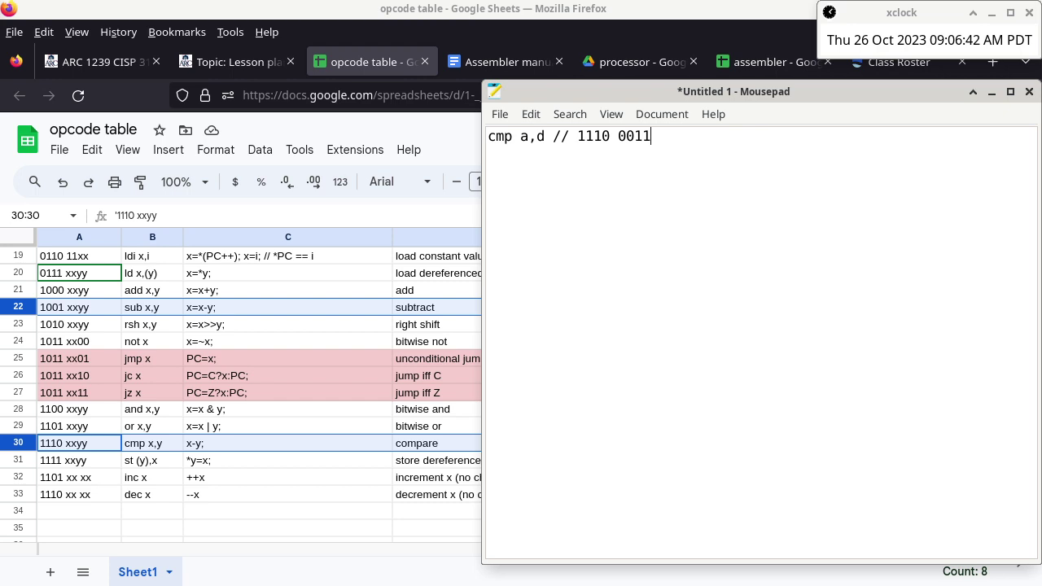
Step: Add a second line to the note reading "halt // 0000 0001"
key(Return)
text(halt // 0000)
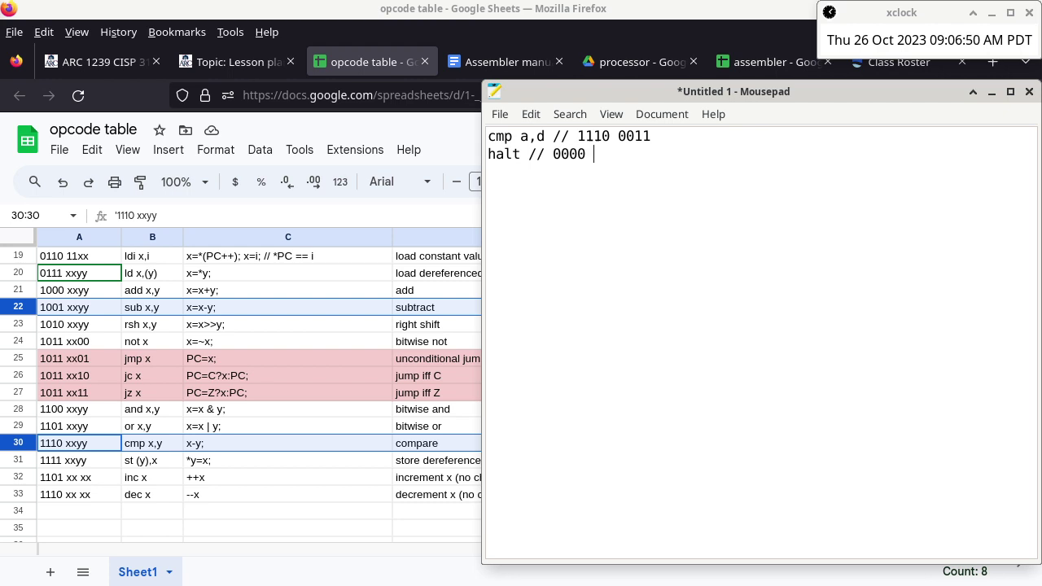
text( 0001)
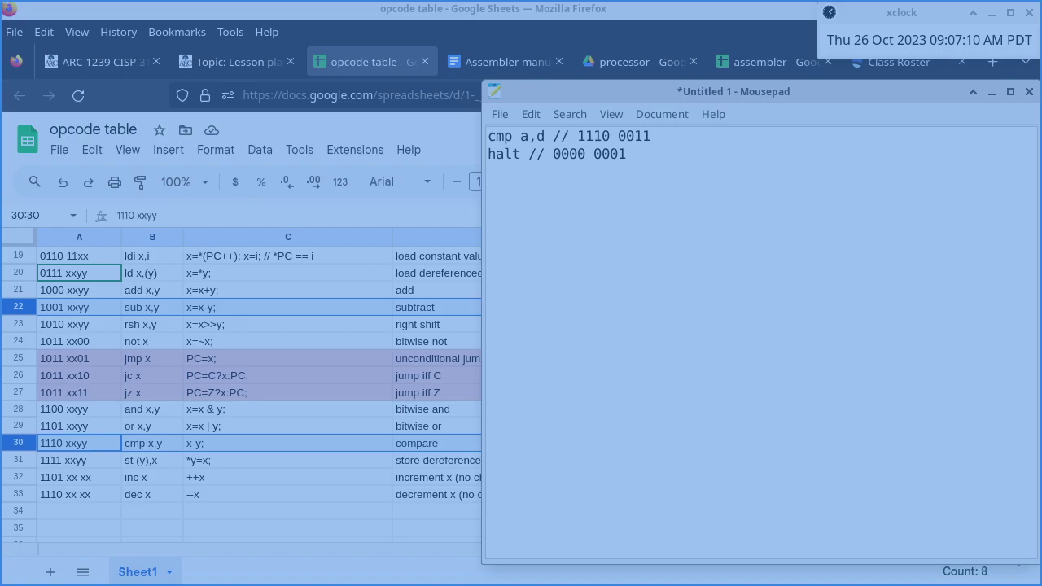
Step: Switch to Logisim and enter e3 and 01 into the first two RAM bytes of the processor circuit
key(alt+Tab)
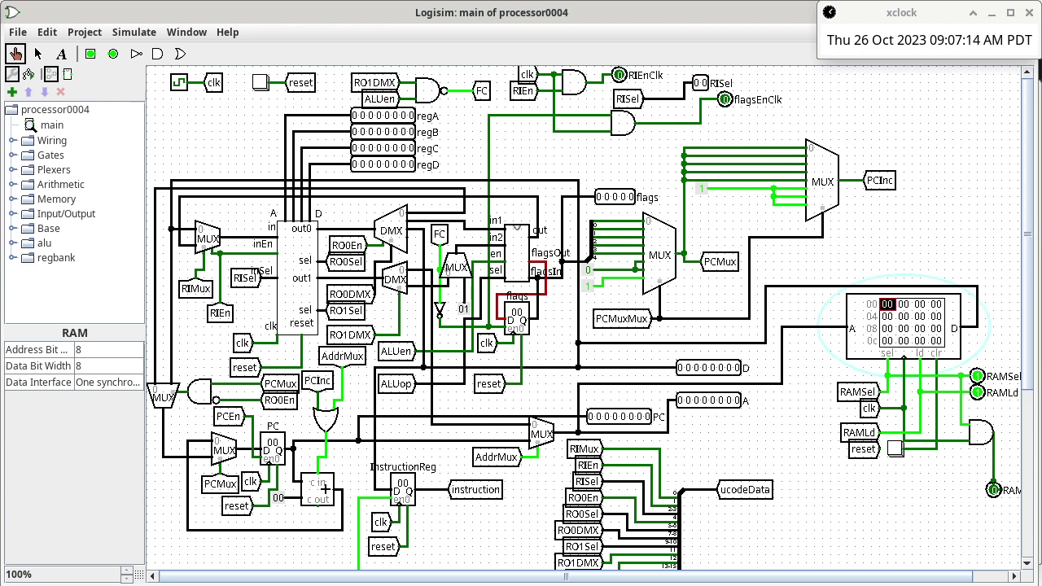
text(e3)
key(space)
text(1)
Step: Switch to the assembler spreadsheet in Firefox and clear the old program from column A of the source sheet
drag(480, 78, 1022, 563)
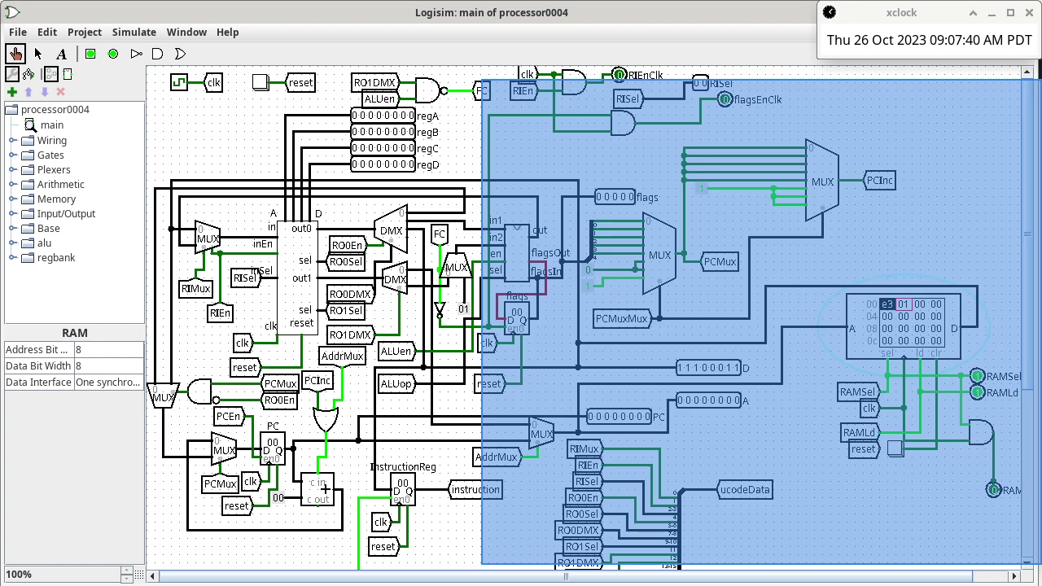
key(alt+Tab)
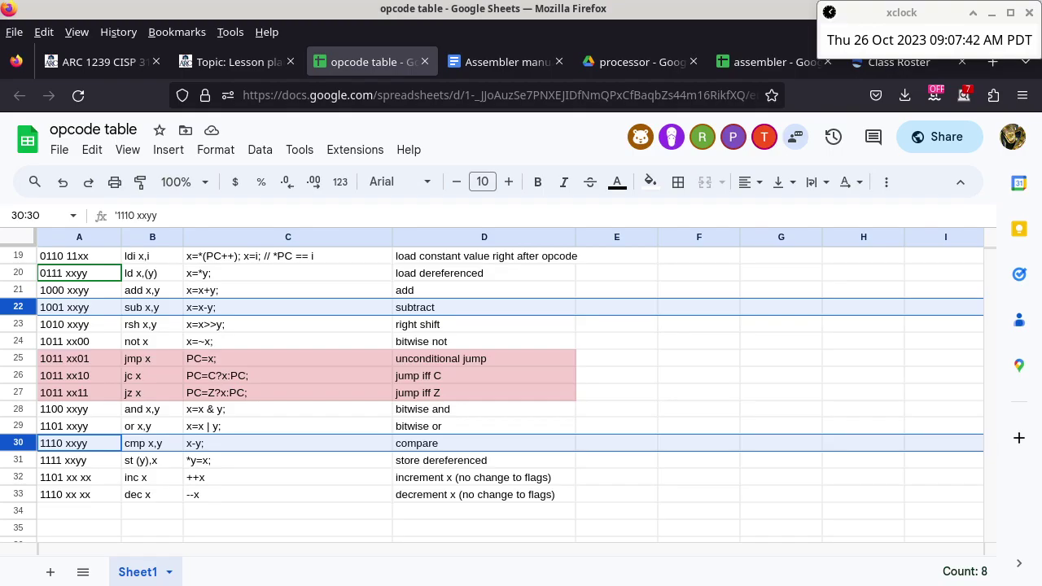
key(ctrl+Tab)
key(ctrl+Tab)
key(ctrl+Tab)
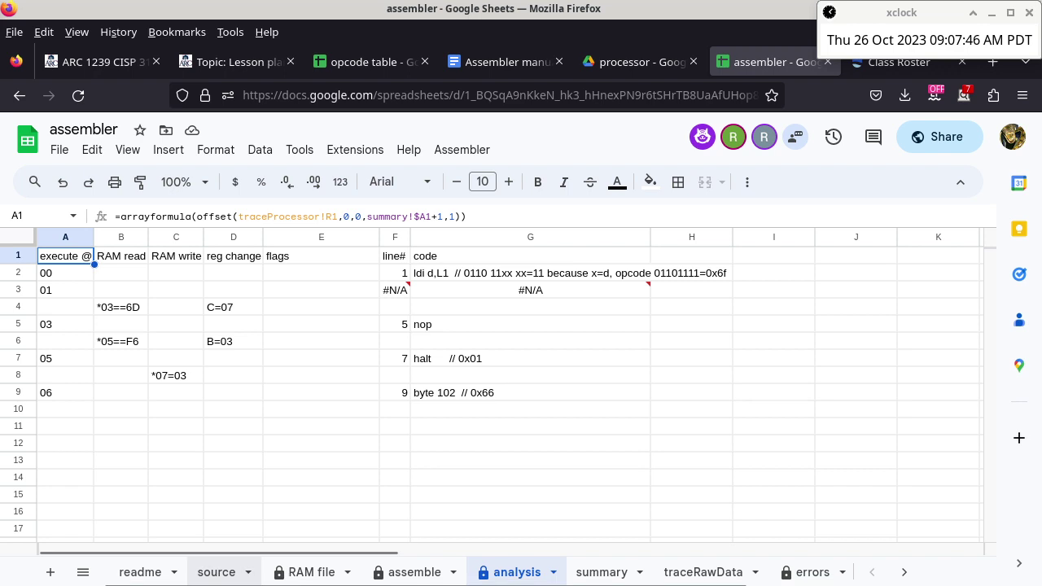
click(216, 572)
key(ctrl+space)
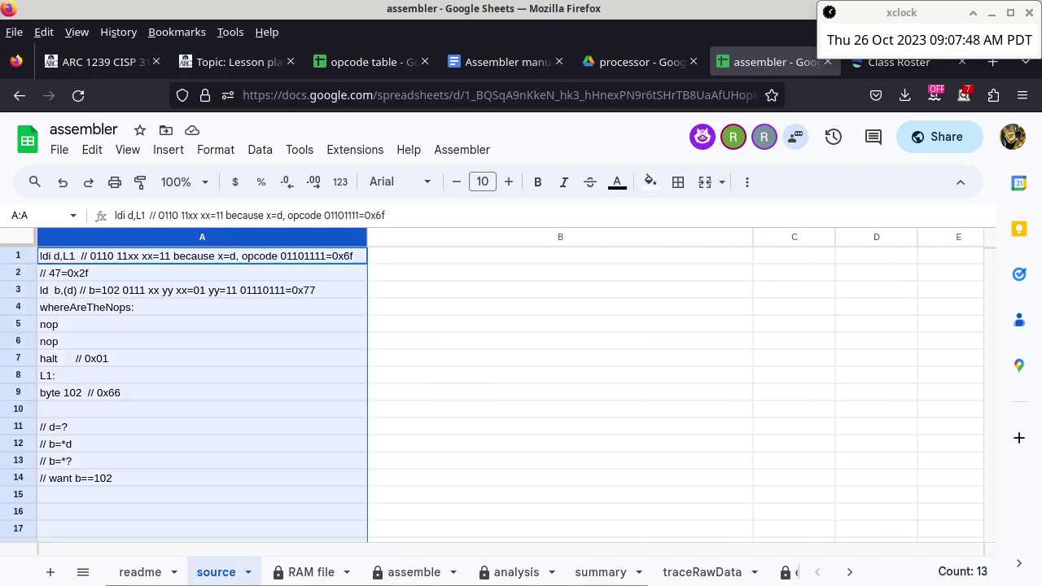
key(Delete)
click(202, 256)
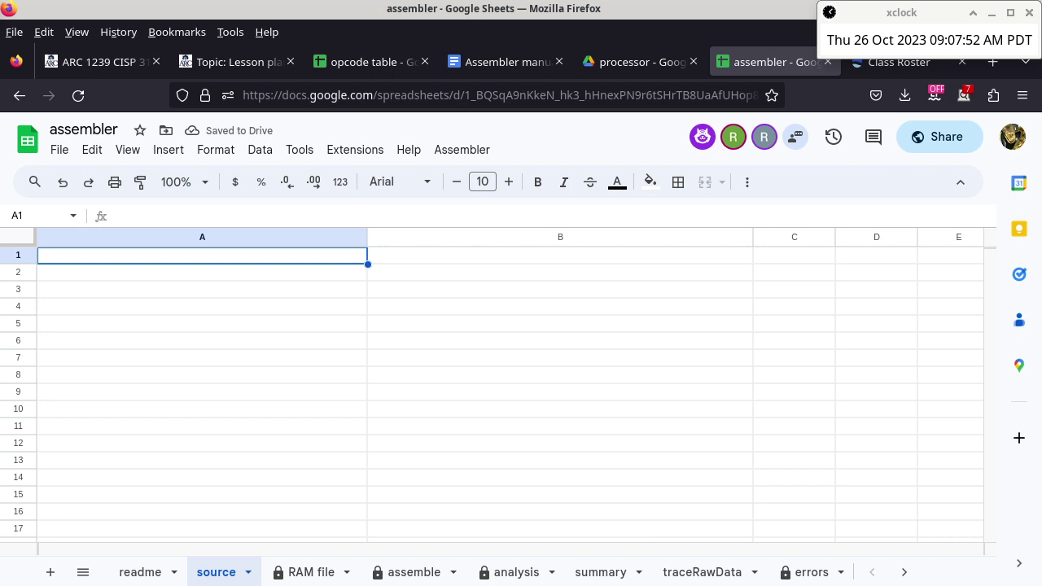
Step: Enter "cmp a,d" in A1 and "halt" in A2 of the source sheet, and inspect the assembled code in the RAM file sheet
text(cmp a,d)
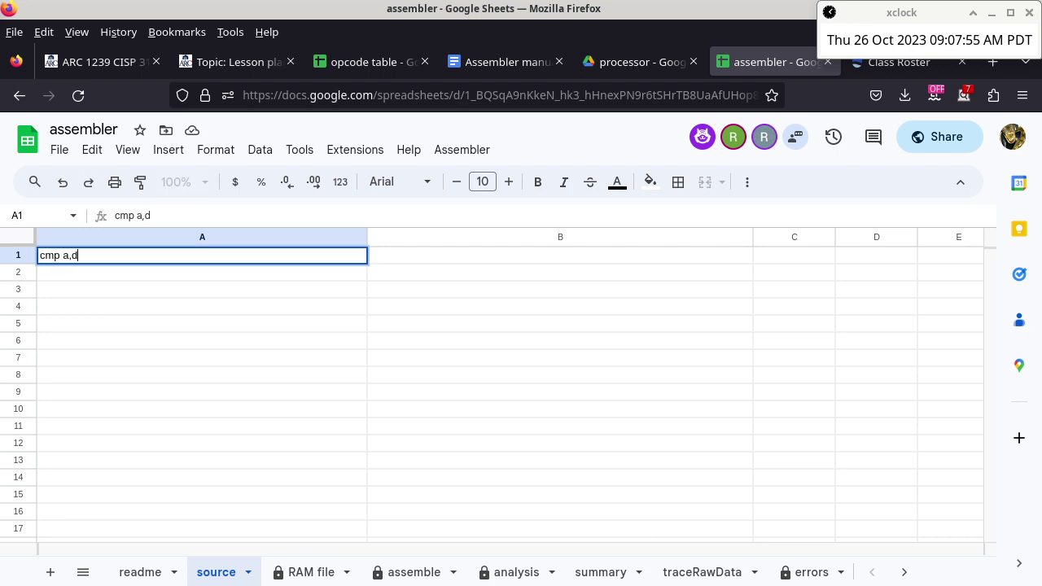
key(Return)
text(halt)
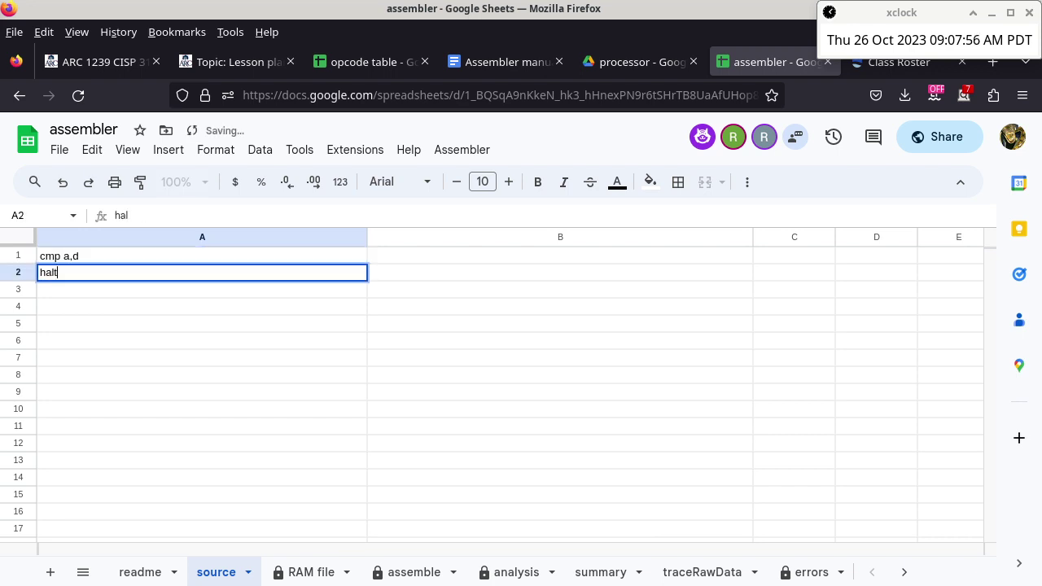
key(Return)
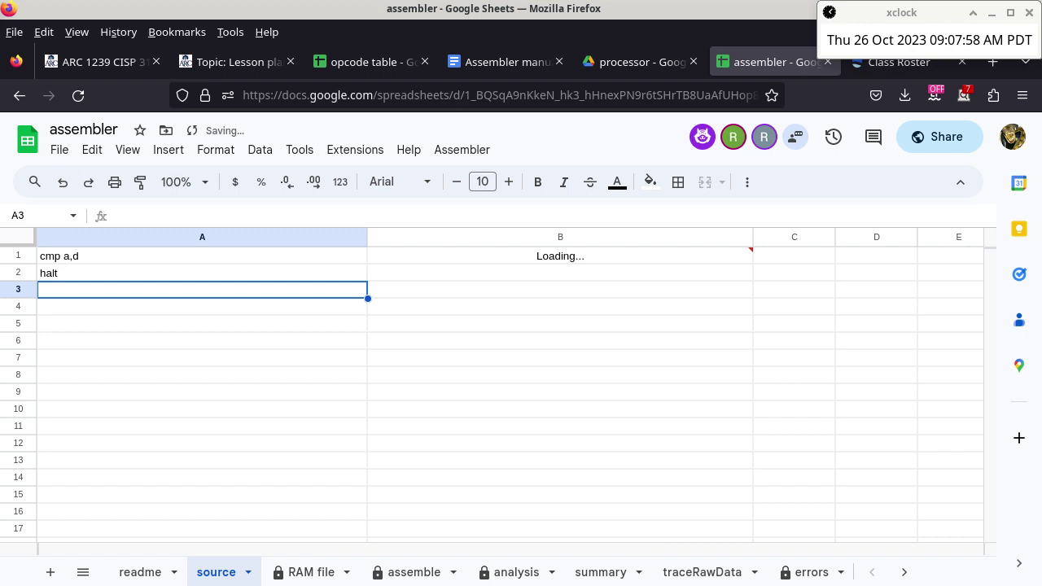
key(ctrl+shift+Page_Down)
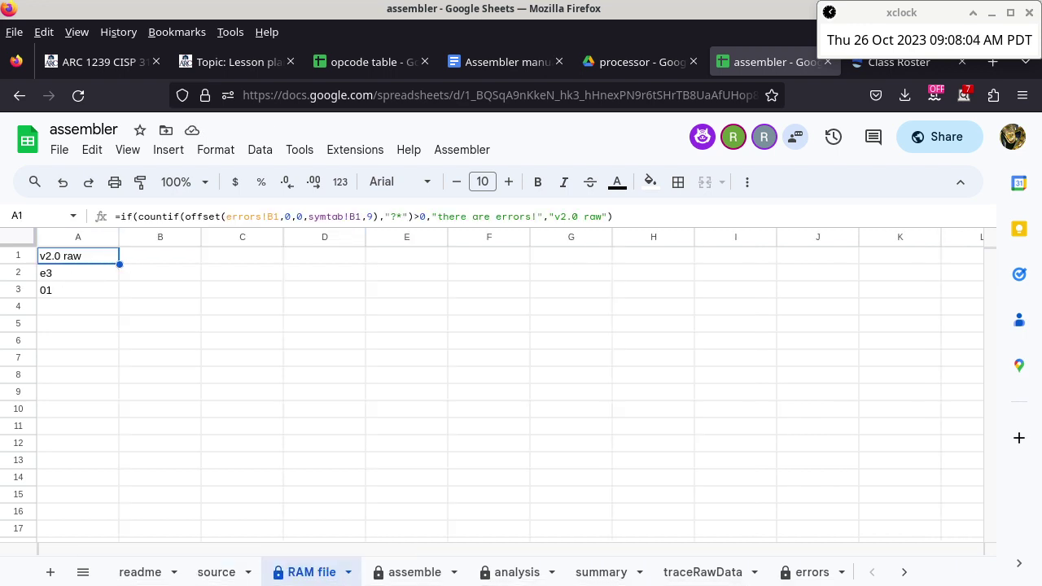
click(78, 272)
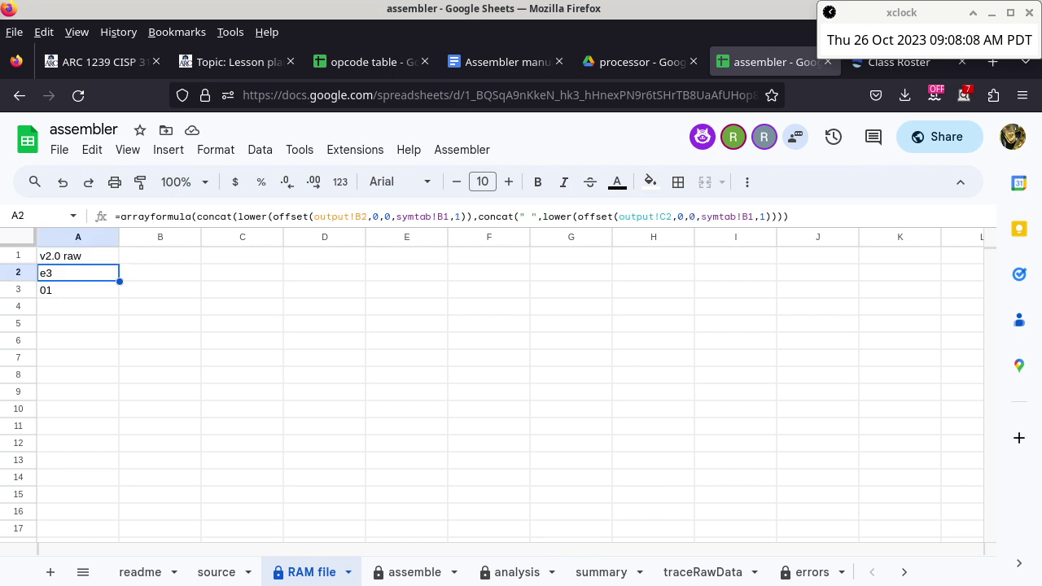
Step: Switch to Logisim, open the processor's regBank subcircuit, and set register D to ff
click(78, 290)
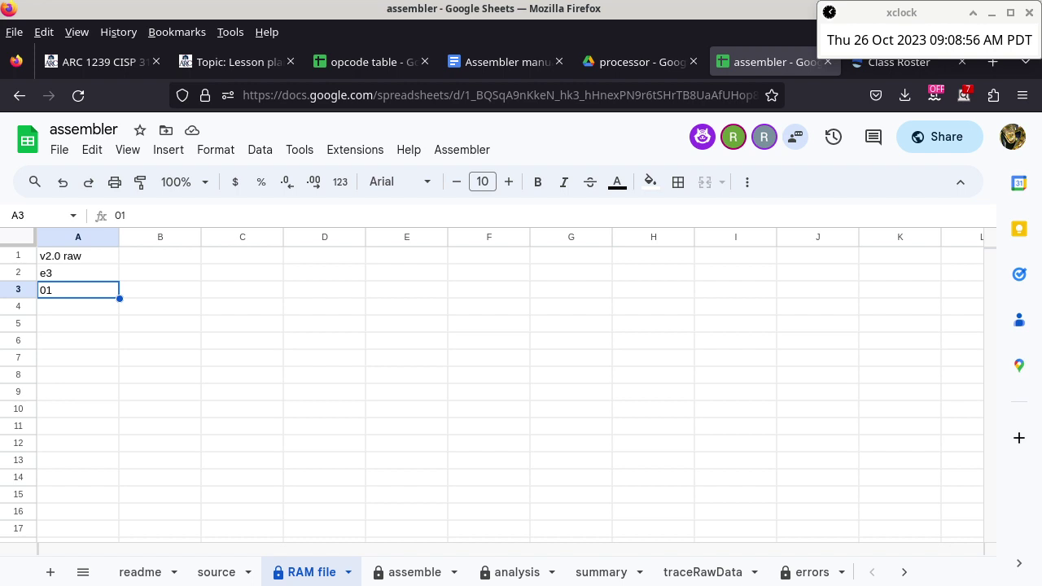
key(alt+Tab)
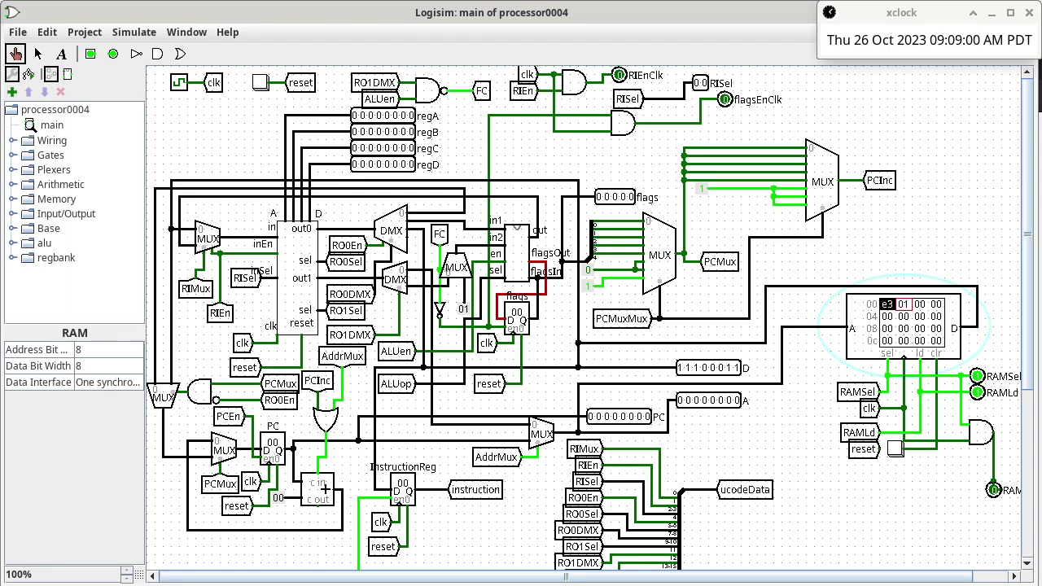
right_click(297, 273)
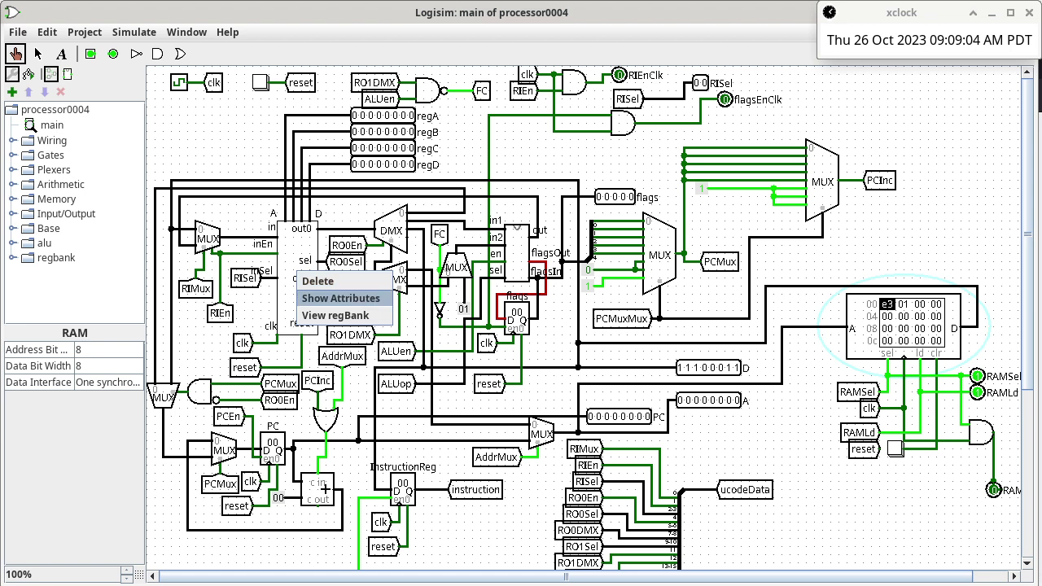
click(336, 315)
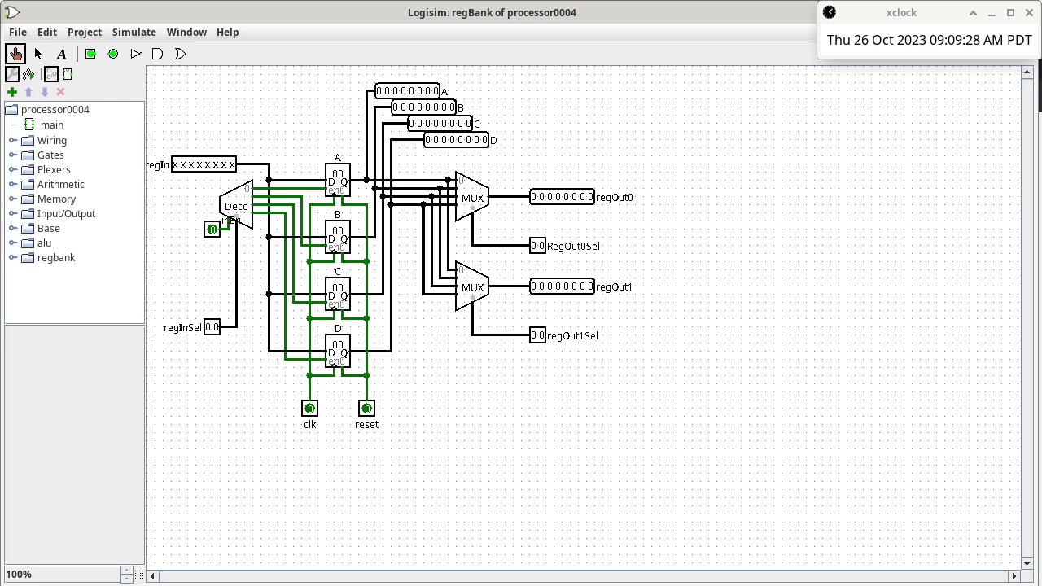
click(338, 167)
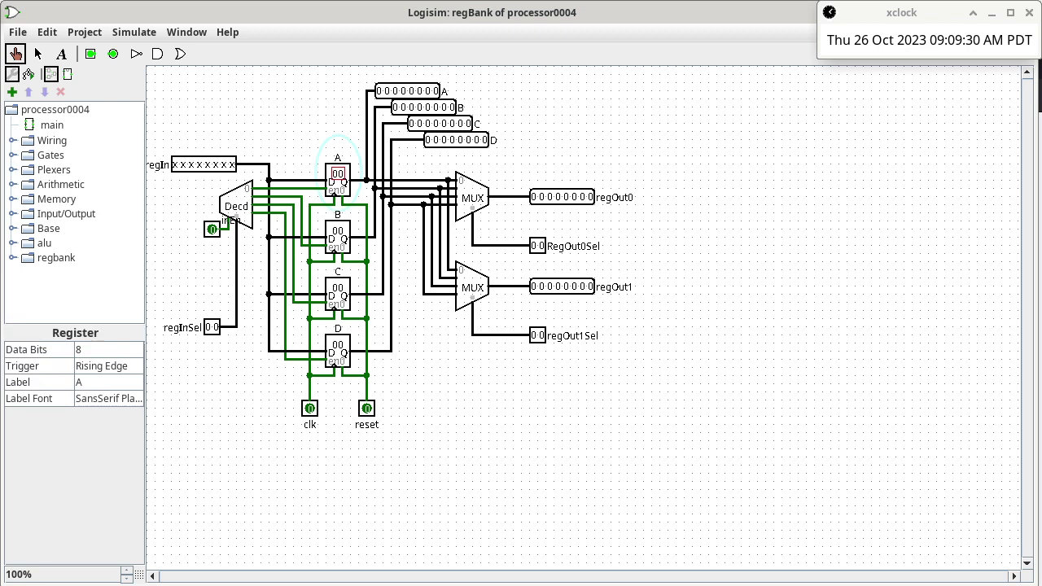
click(338, 344)
text(ff)
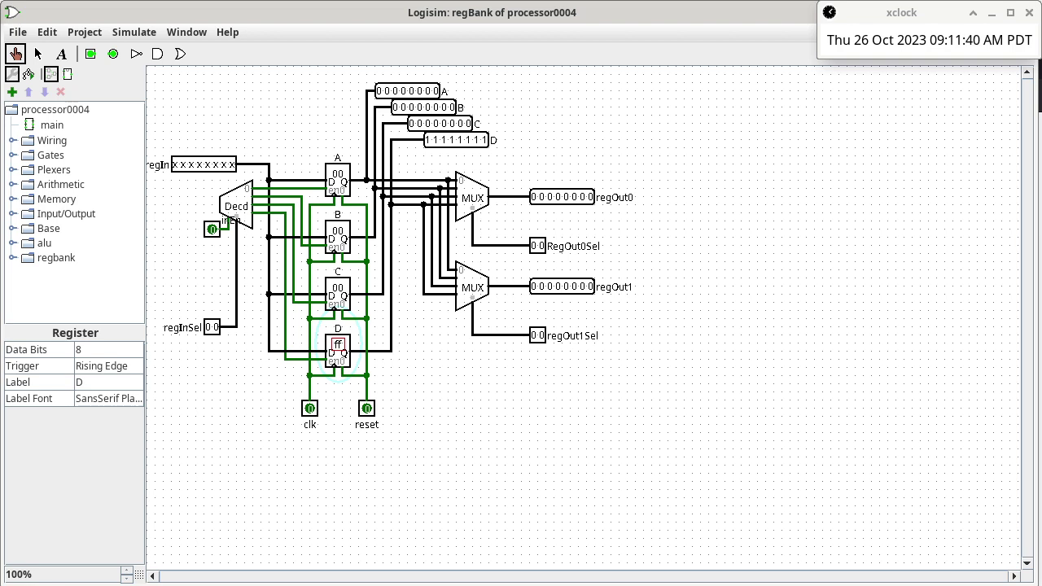
Step: Return to the main circuit and advance the clock until e3 is loaded into the instruction register
double_click(52, 125)
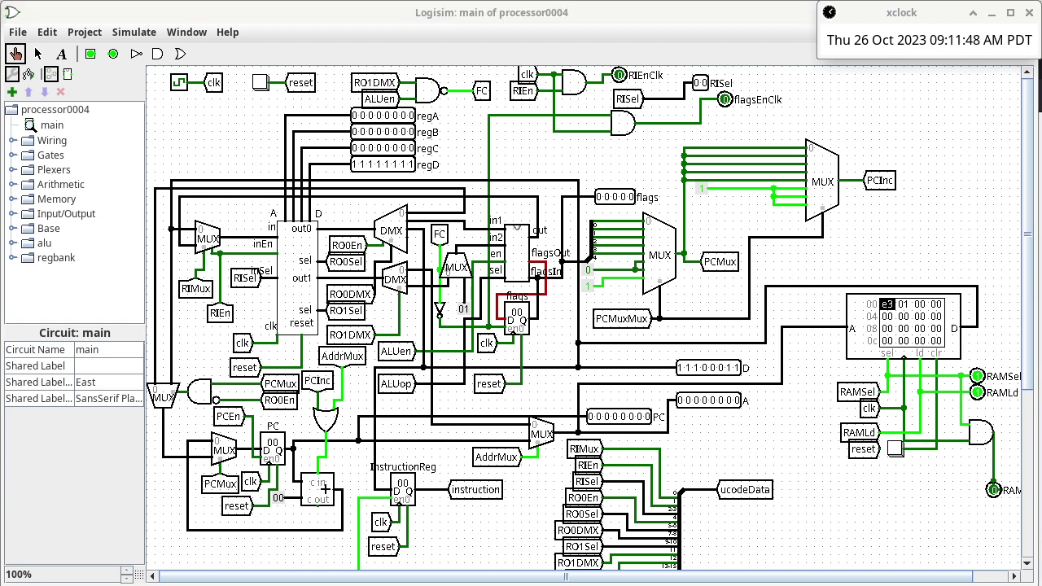
scroll(584, 317, down, 8)
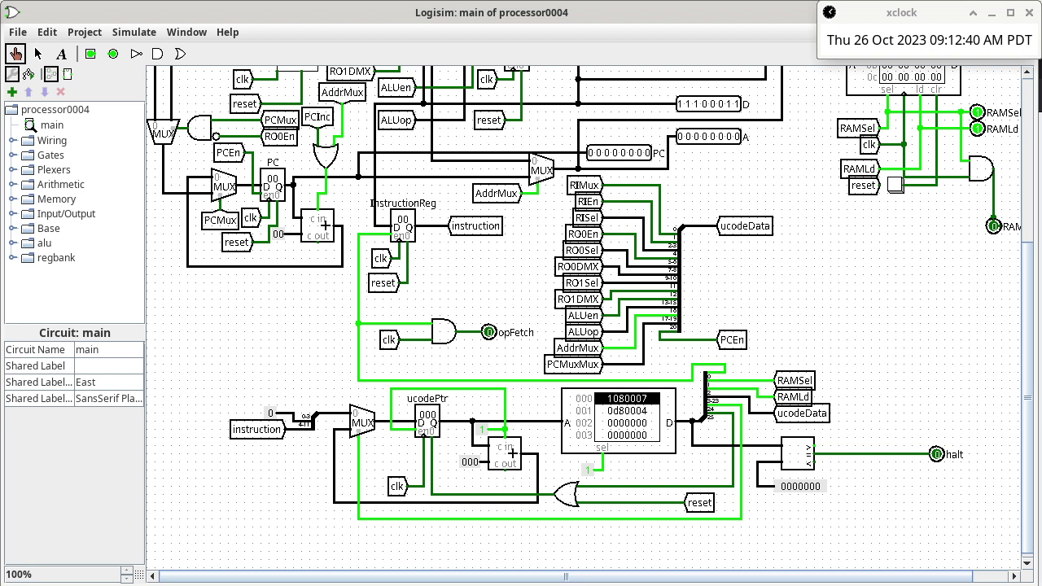
key(ctrl+k)
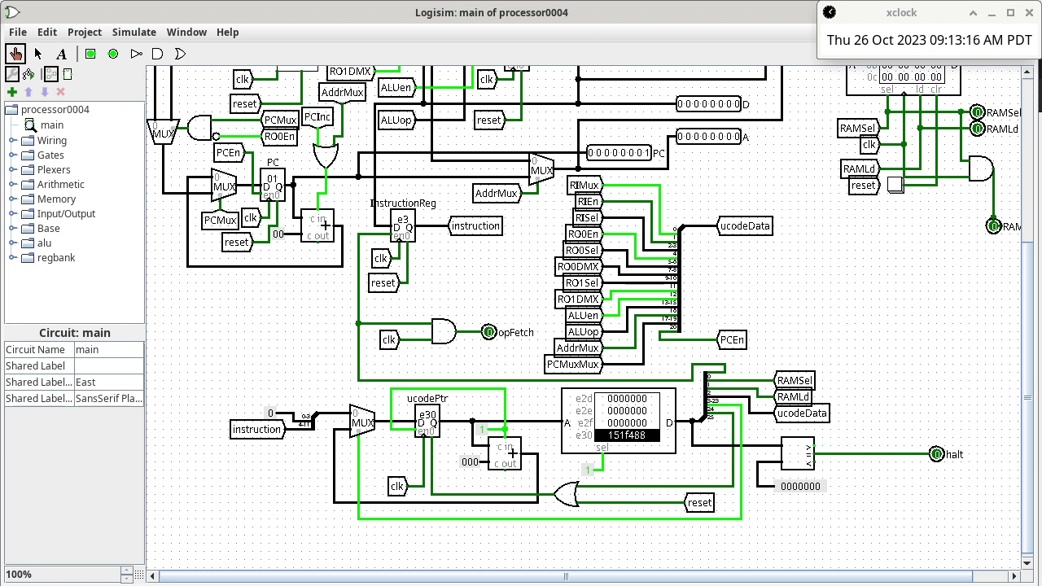
Step: Inspect the flags register and the ALU in the main circuit, and probe the wire feeding the flags register
scroll(584, 318, up, 5)
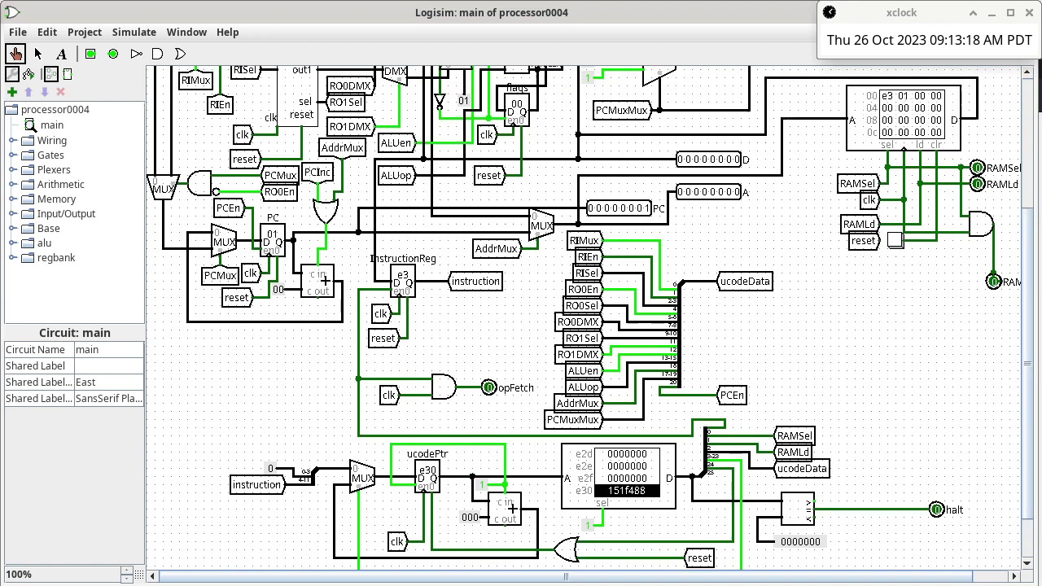
scroll(583, 317, up, 3)
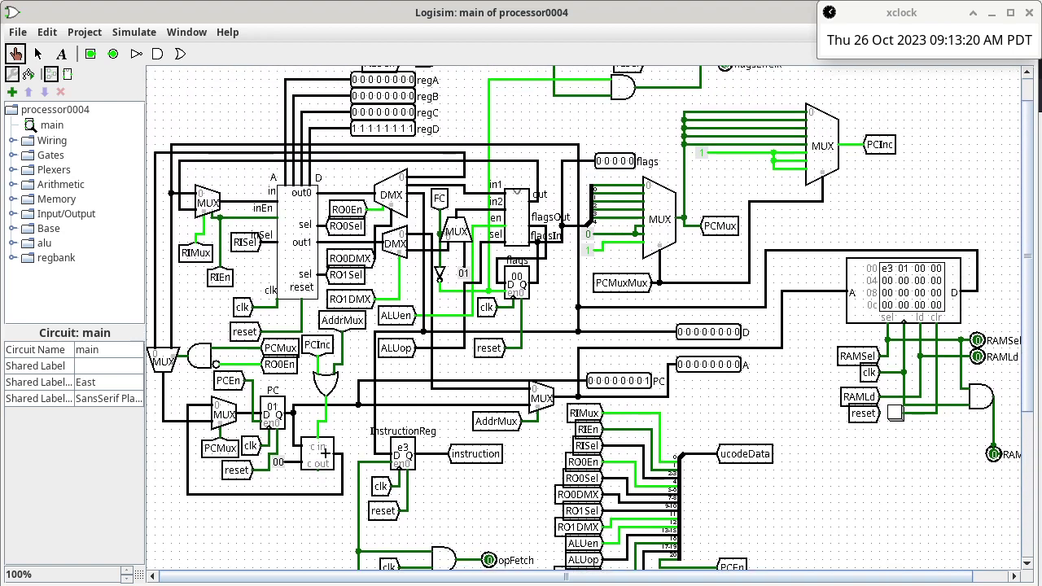
scroll(584, 317, up, 1)
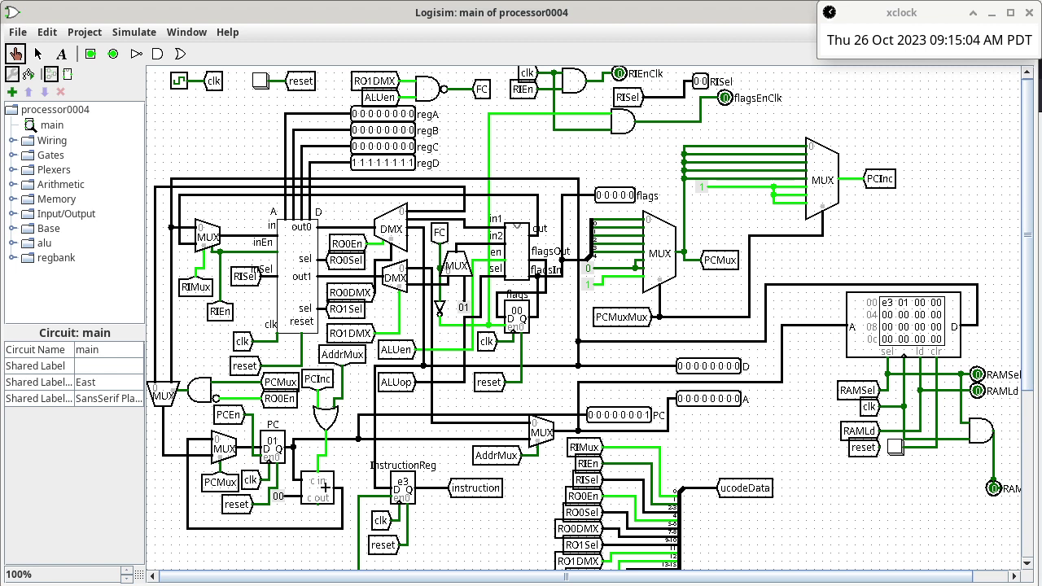
click(516, 313)
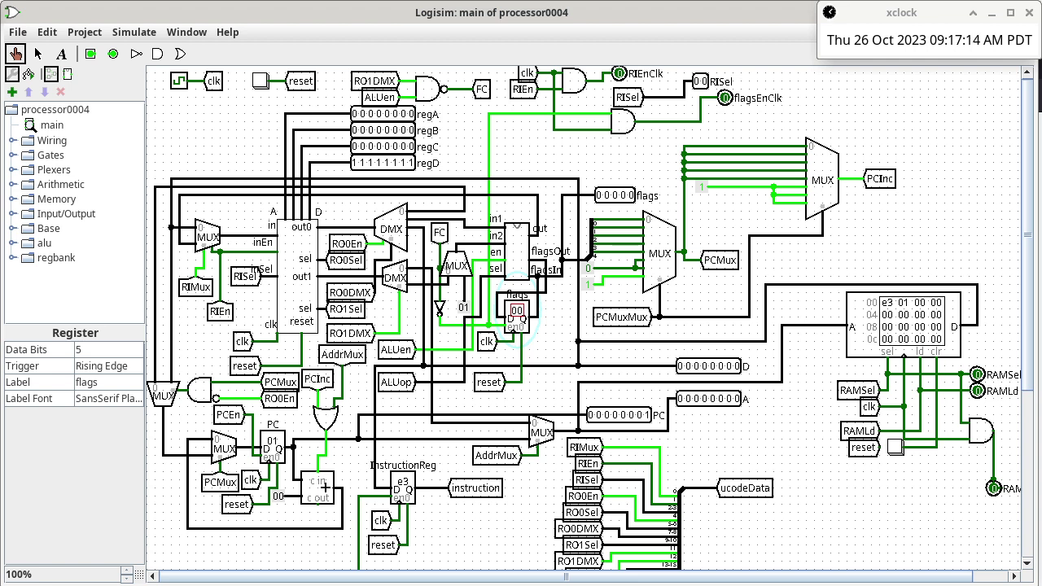
click(523, 252)
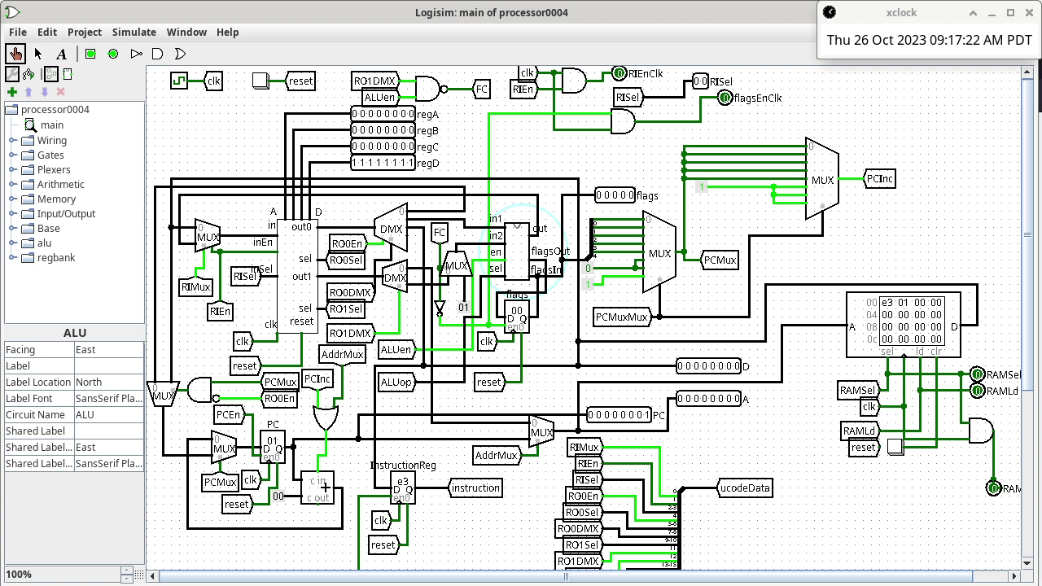
click(498, 315)
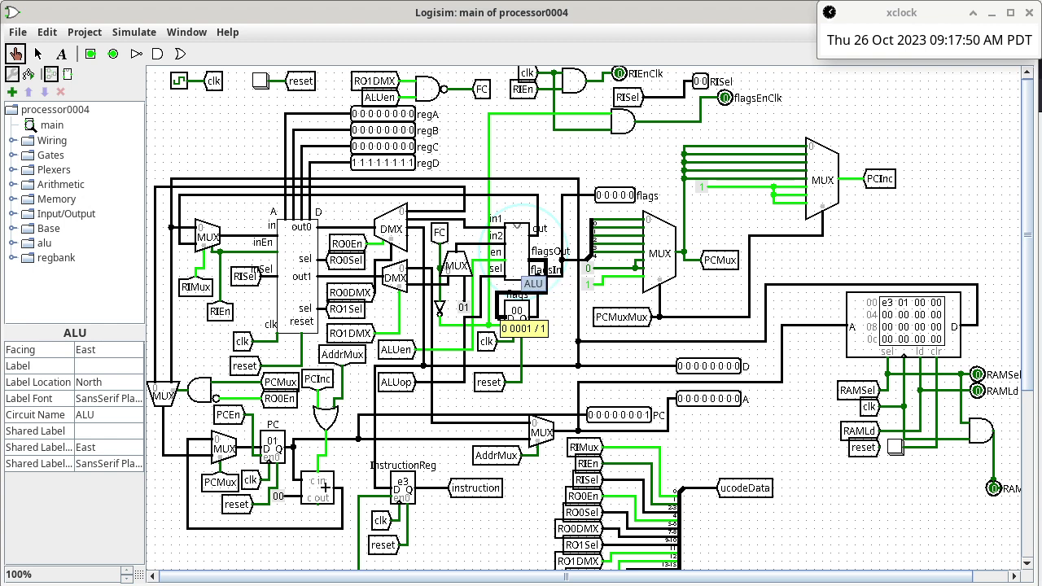
Step: Open the ALU subcircuit and examine its flag logic and its external appearance, including the flagsOut port
right_click(516, 262)
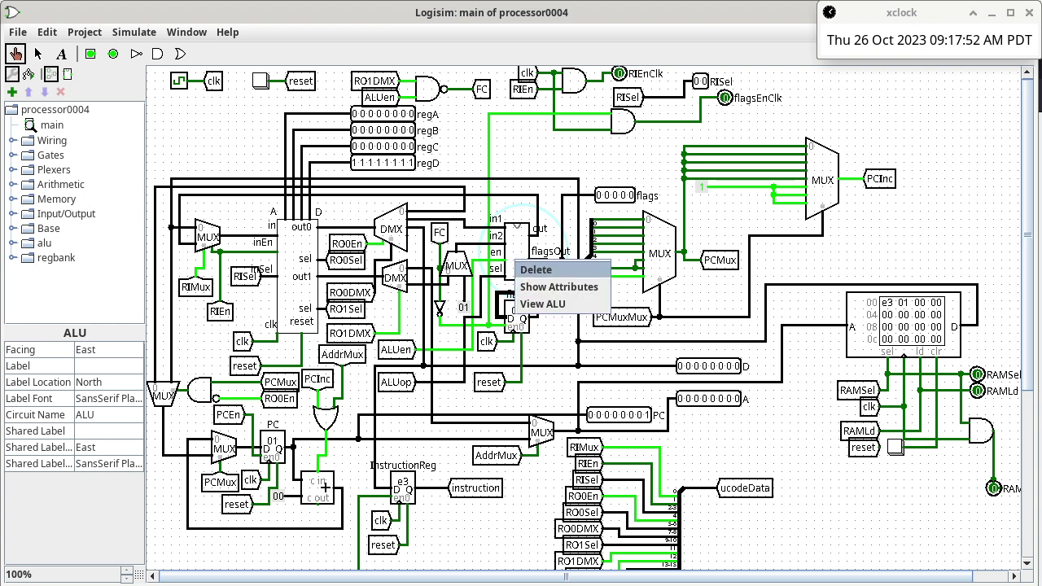
click(542, 304)
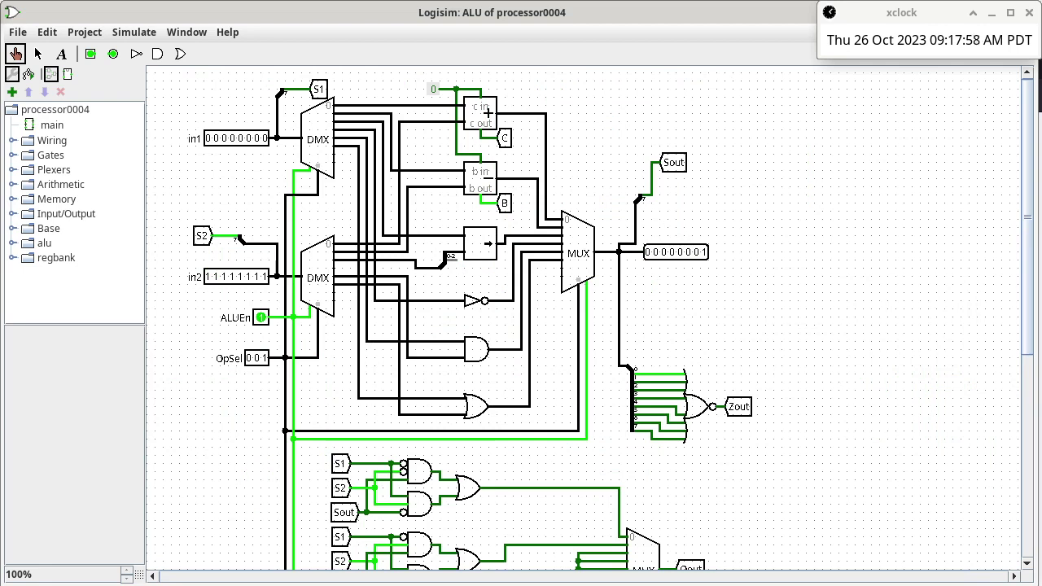
scroll(586, 317, down, 10)
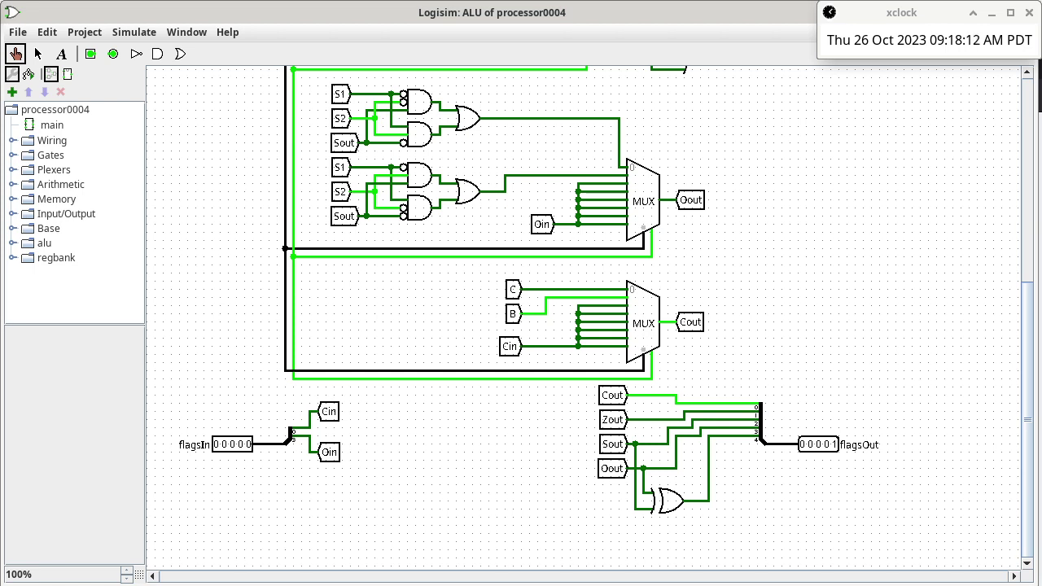
click(67, 74)
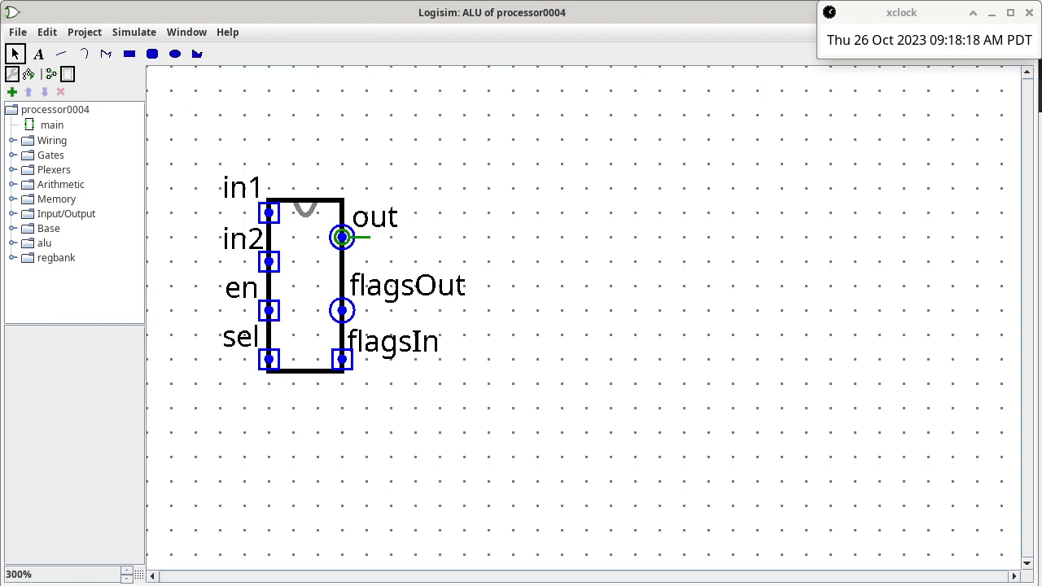
click(270, 236)
click(342, 310)
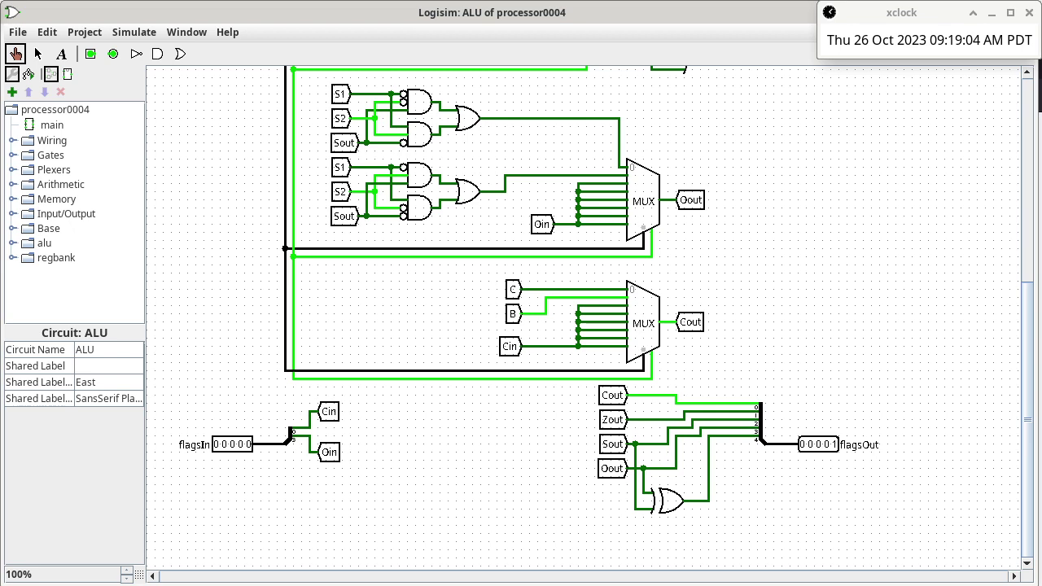
Step: Trace the carry flag in the ALU layout from flagsOut through the Cout multiplexer back to the subtractor's borrow output
click(818, 443)
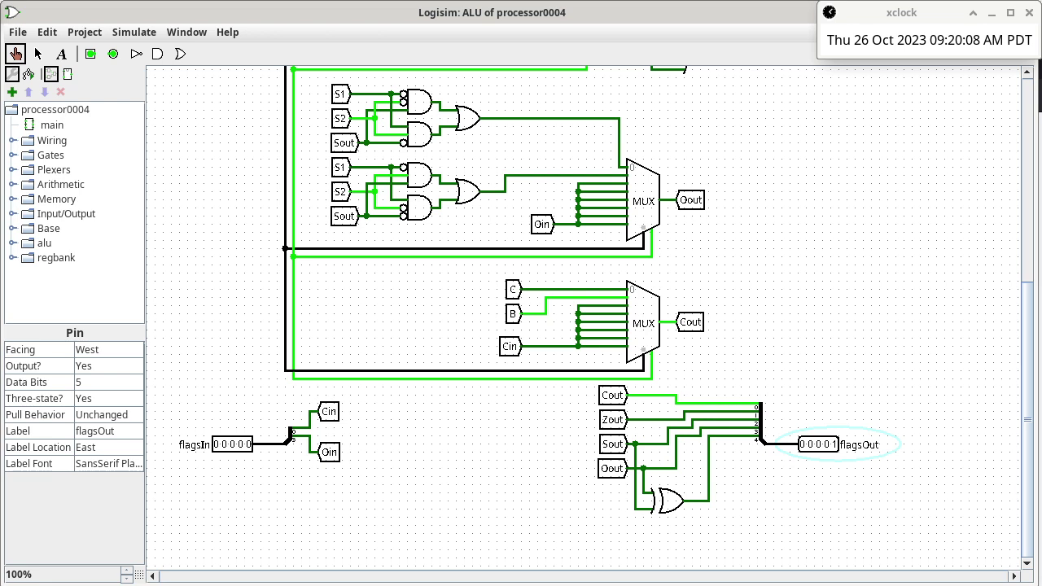
click(656, 396)
click(521, 371)
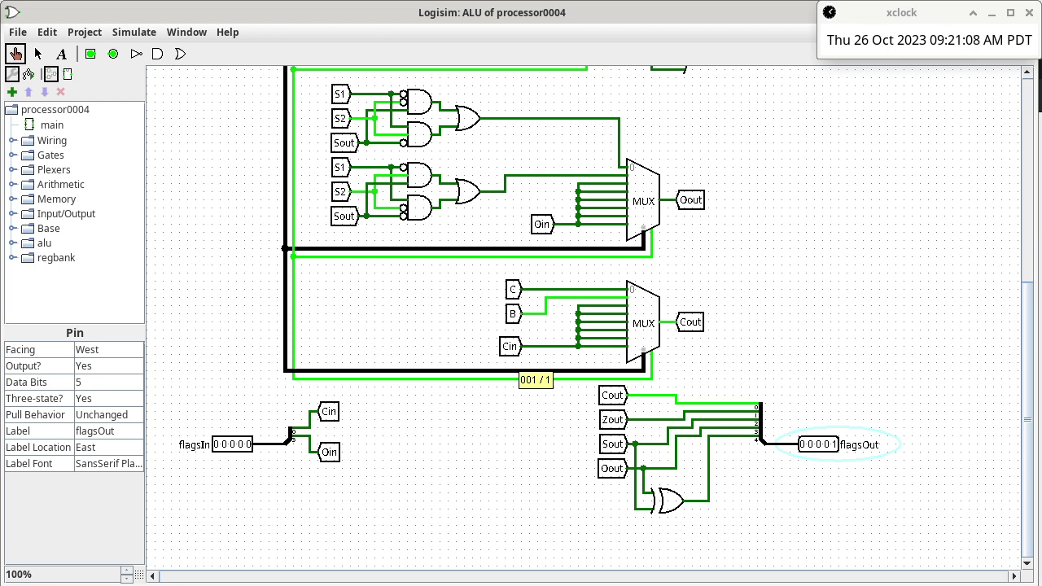
click(613, 299)
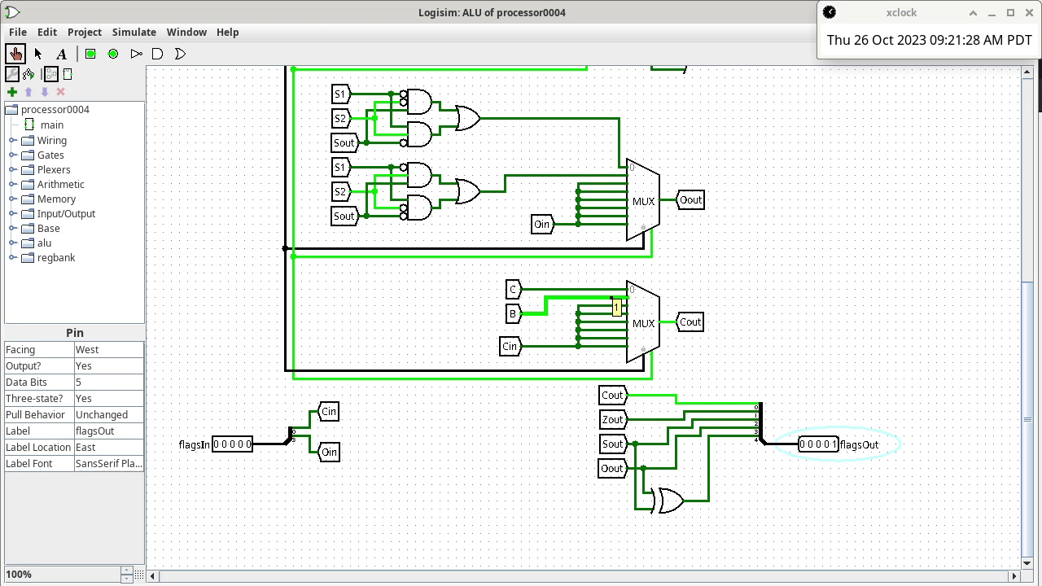
scroll(582, 317, up, 10)
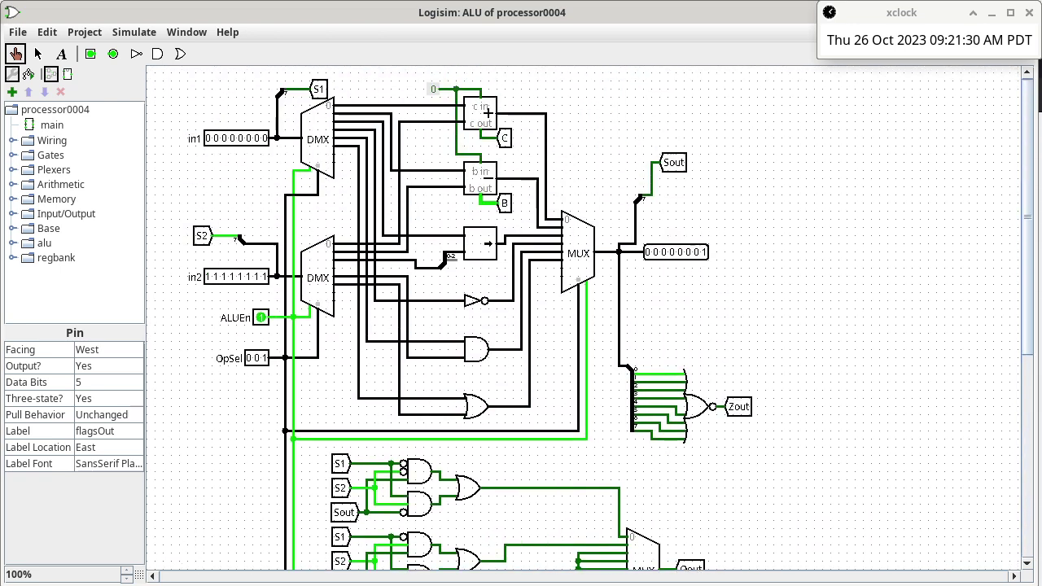
scroll(582, 318, up, 1)
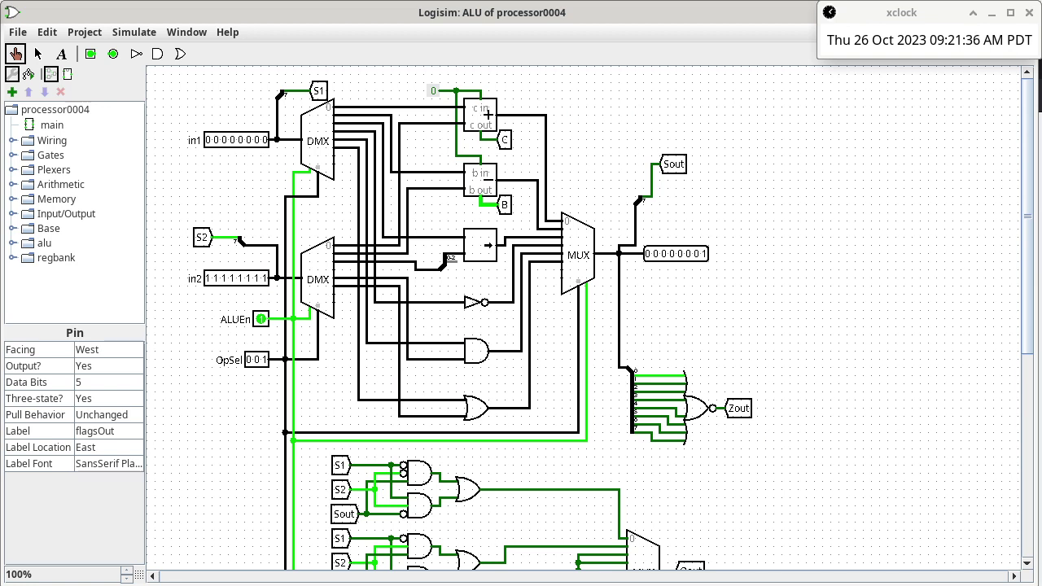
click(37, 53)
click(480, 180)
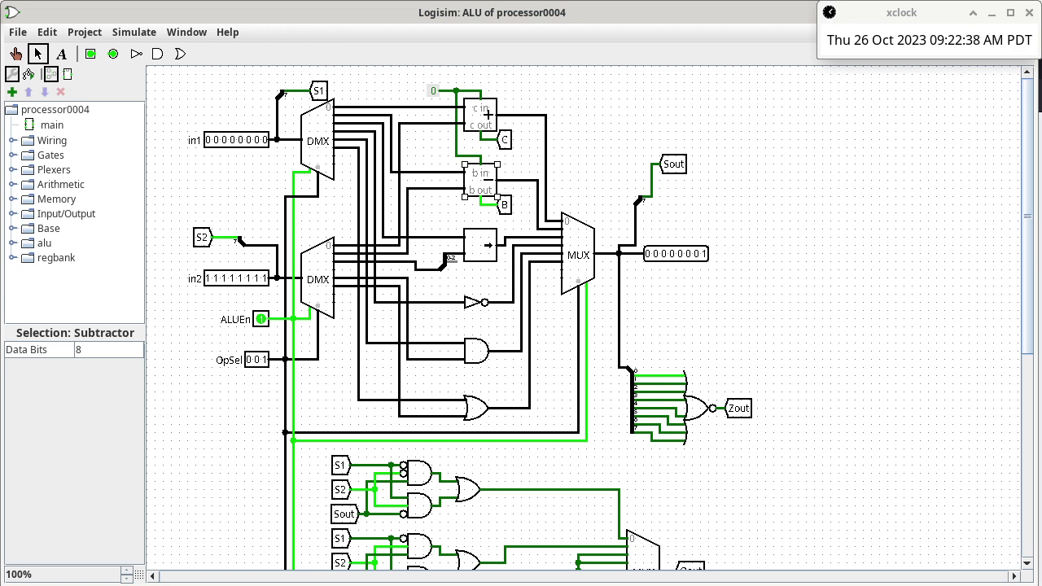
Step: Probe the Zout wire that feeds the flagsOut splitter in the ALU layout
scroll(583, 317, down, 10)
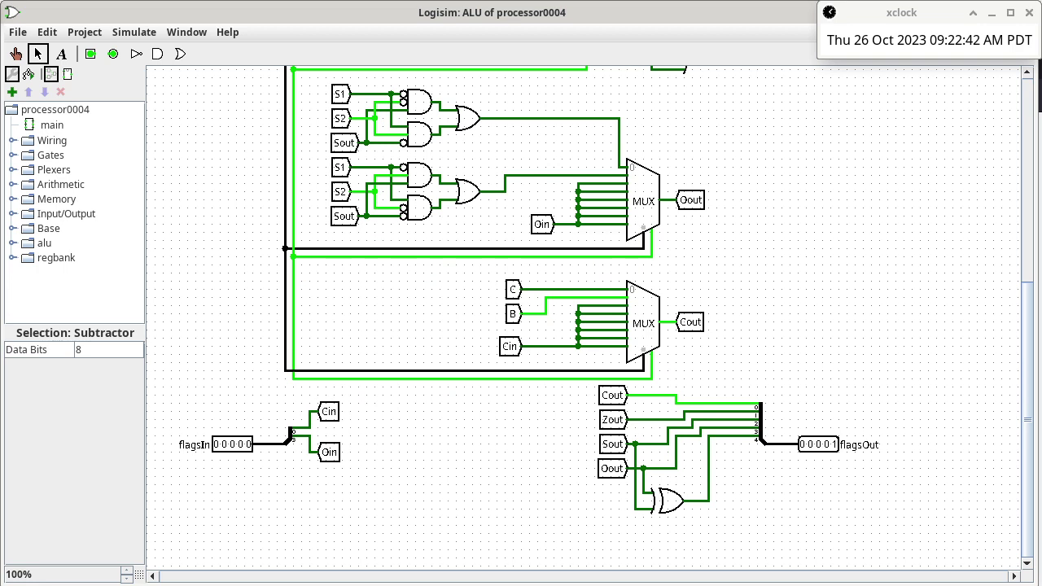
click(651, 419)
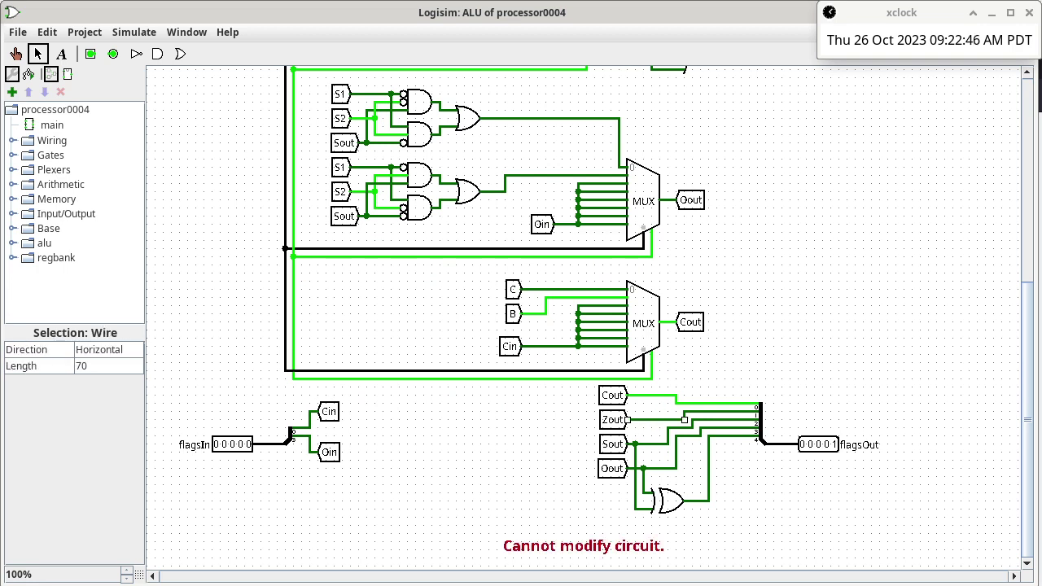
key(ctrl+1)
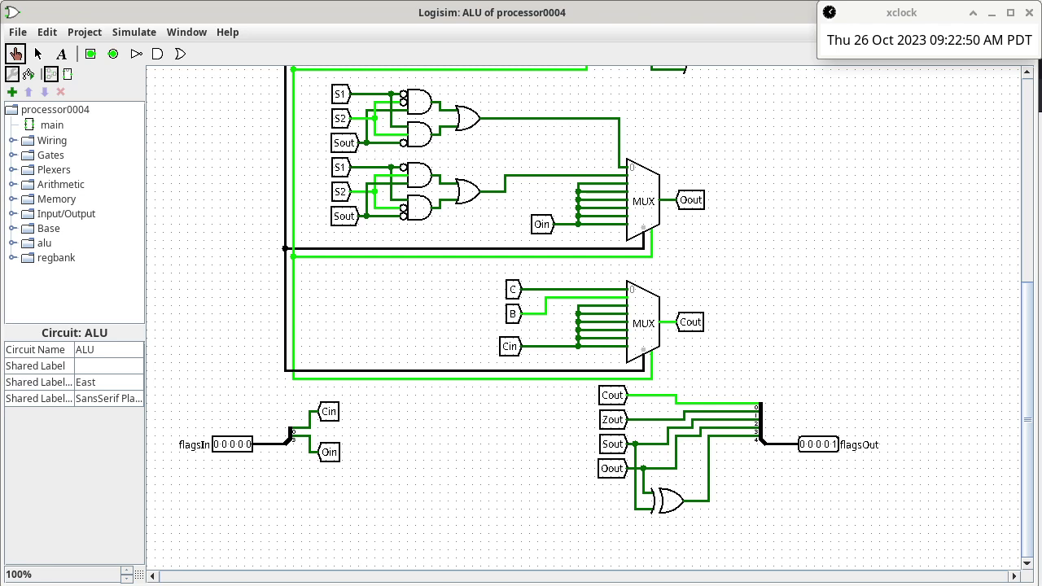
click(661, 419)
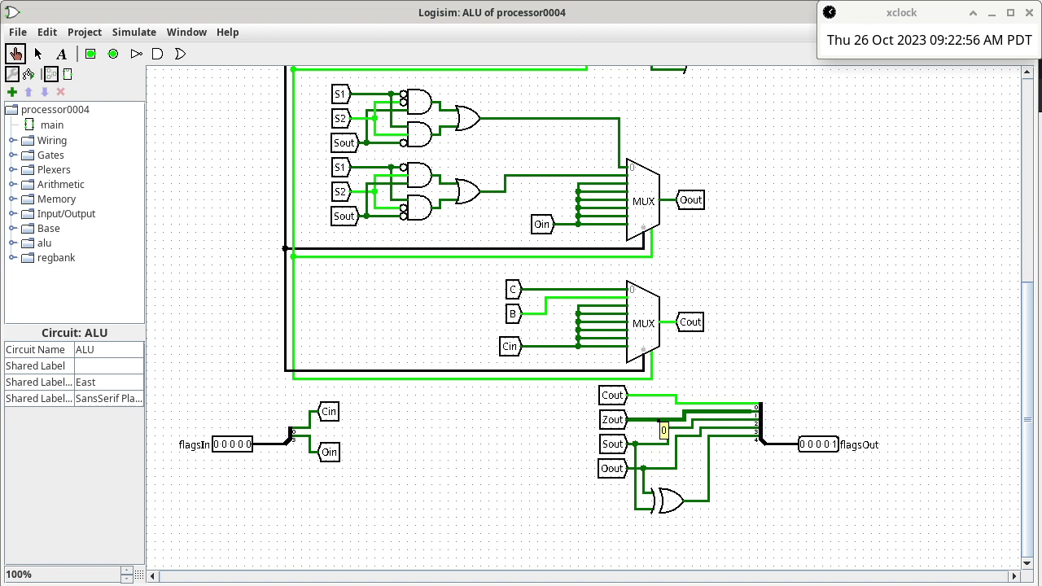
Step: Probe the result multiplexer's select line, its input from the subtractor, and its output toward the Zout gate
scroll(590, 314, up, 5)
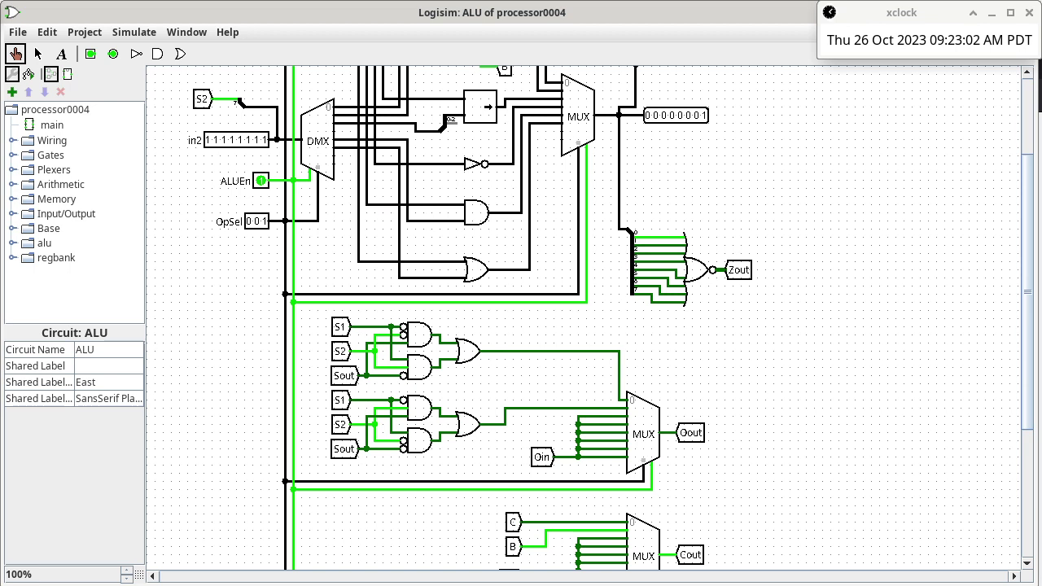
scroll(590, 318, up, 3)
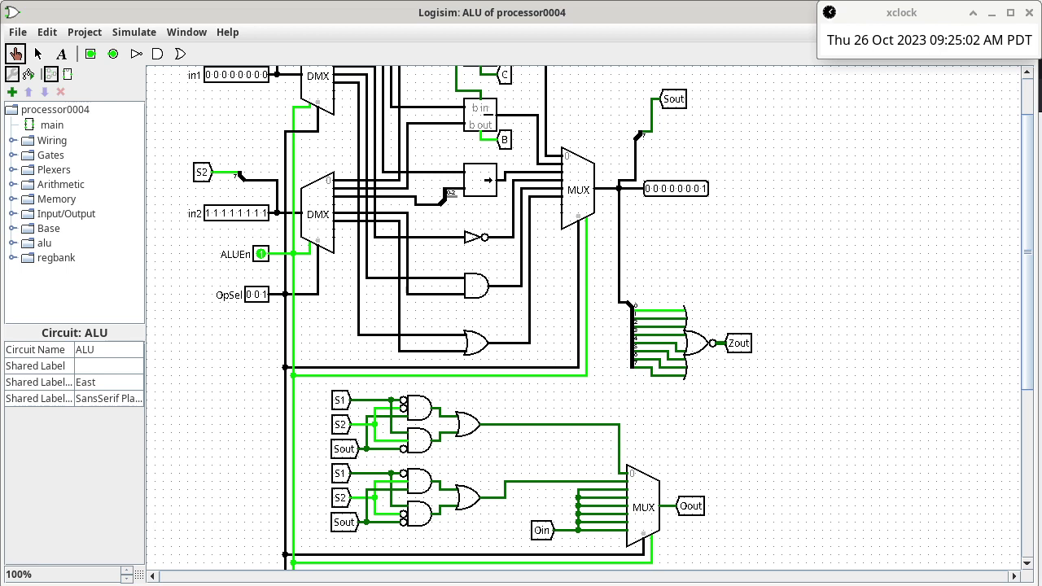
click(579, 261)
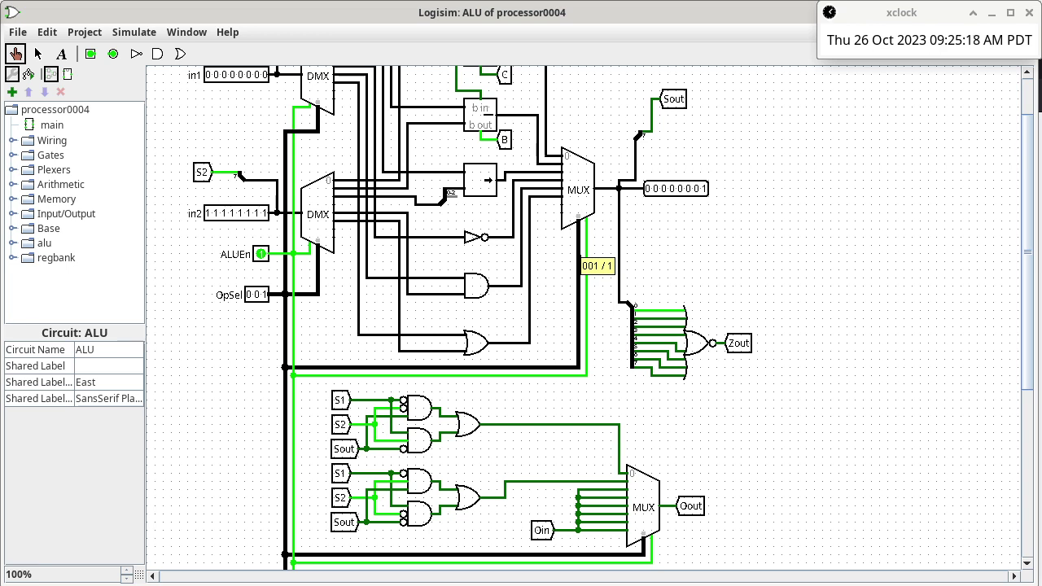
click(553, 161)
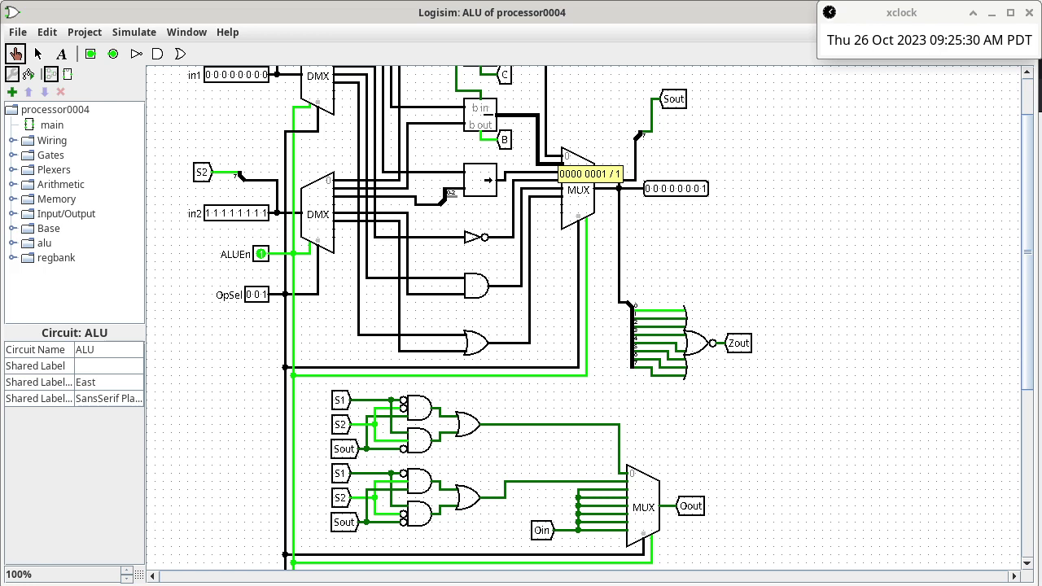
click(604, 189)
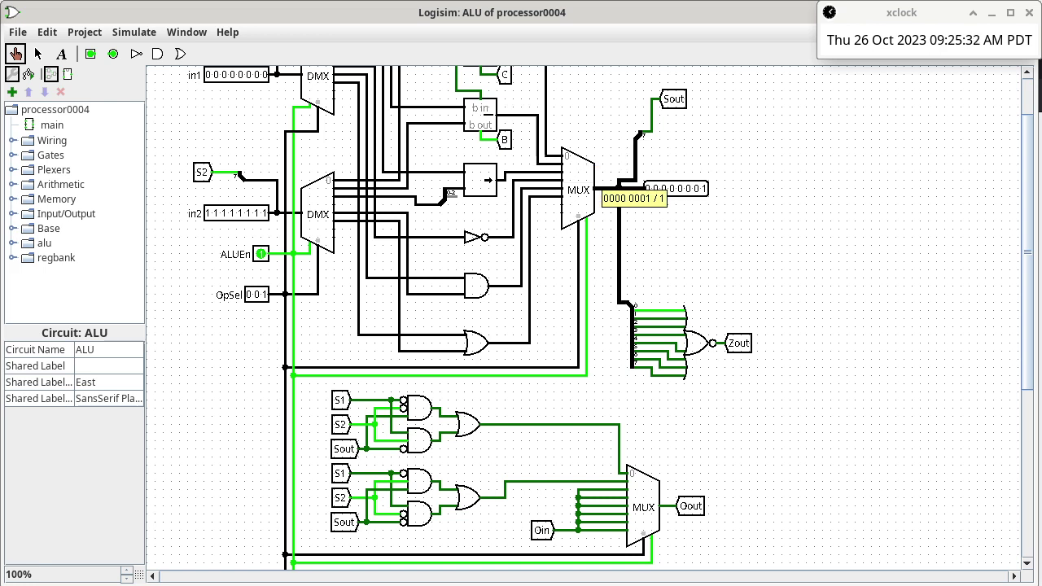
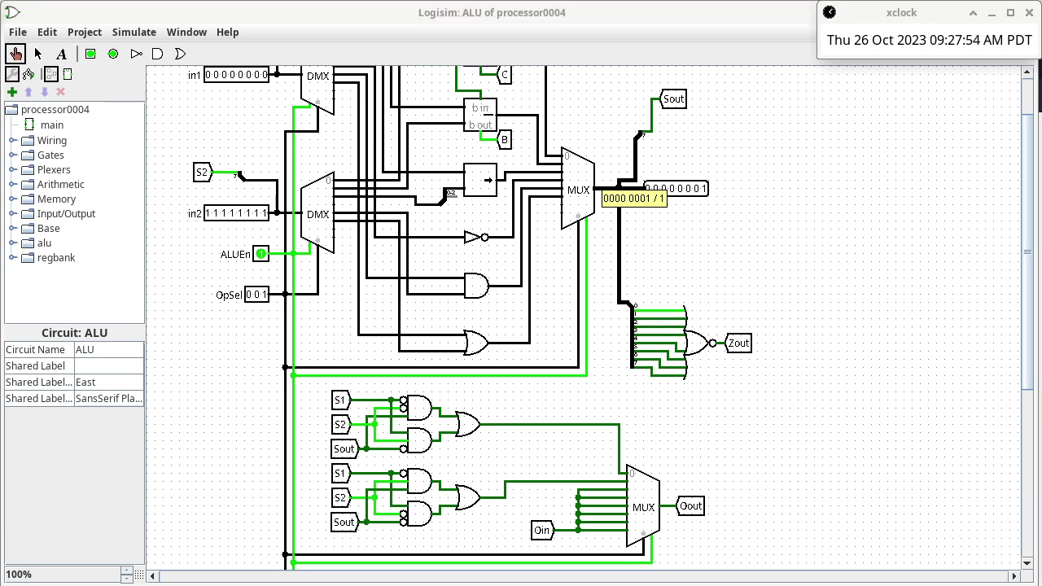
Step: Probe the Sout wire feeding the flagsOut splitter and follow it up to its source beside the ALU's result output
scroll(606, 189, down, 5)
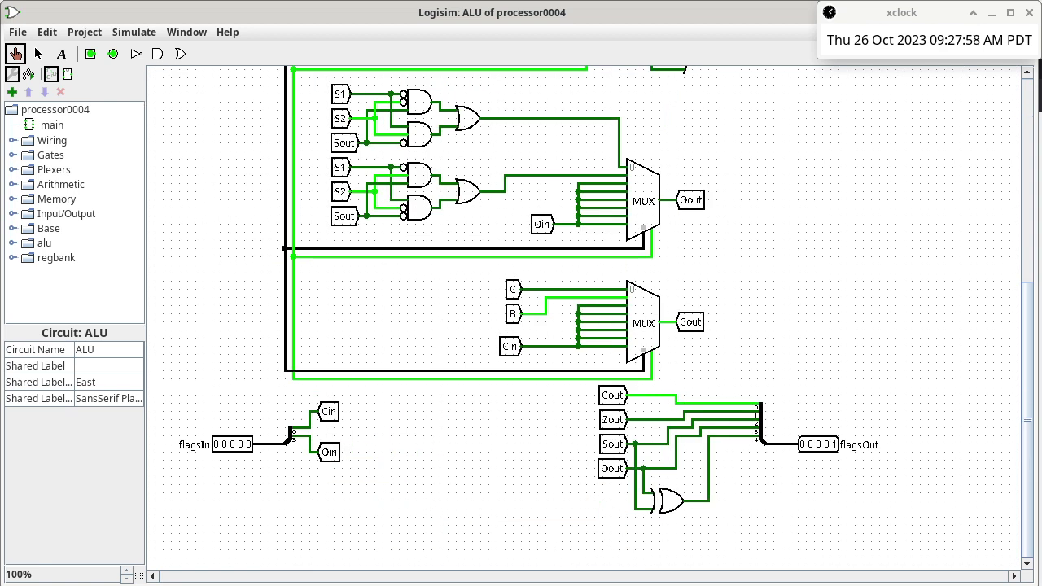
click(661, 445)
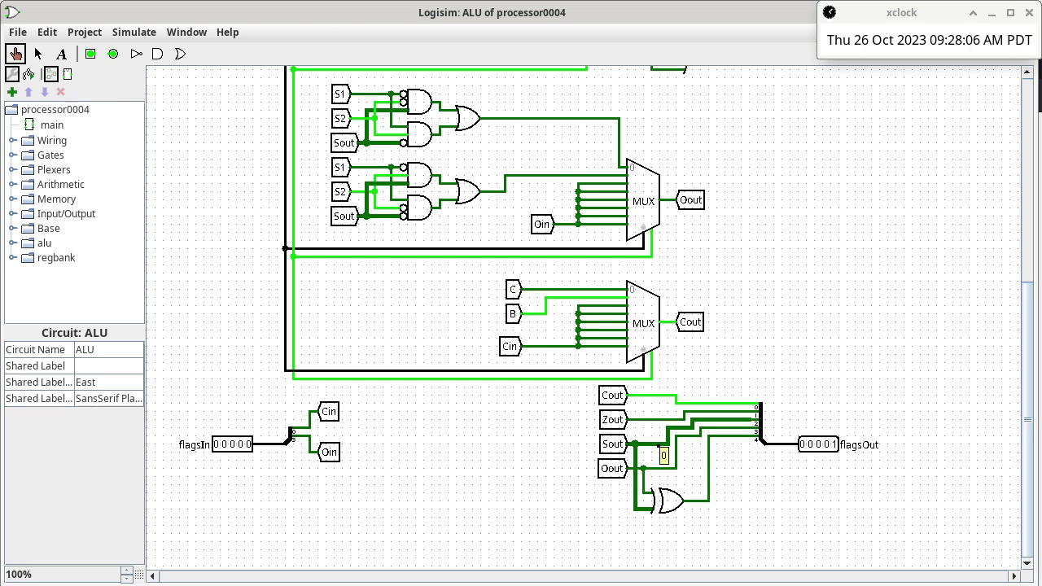
scroll(586, 309, up, 4)
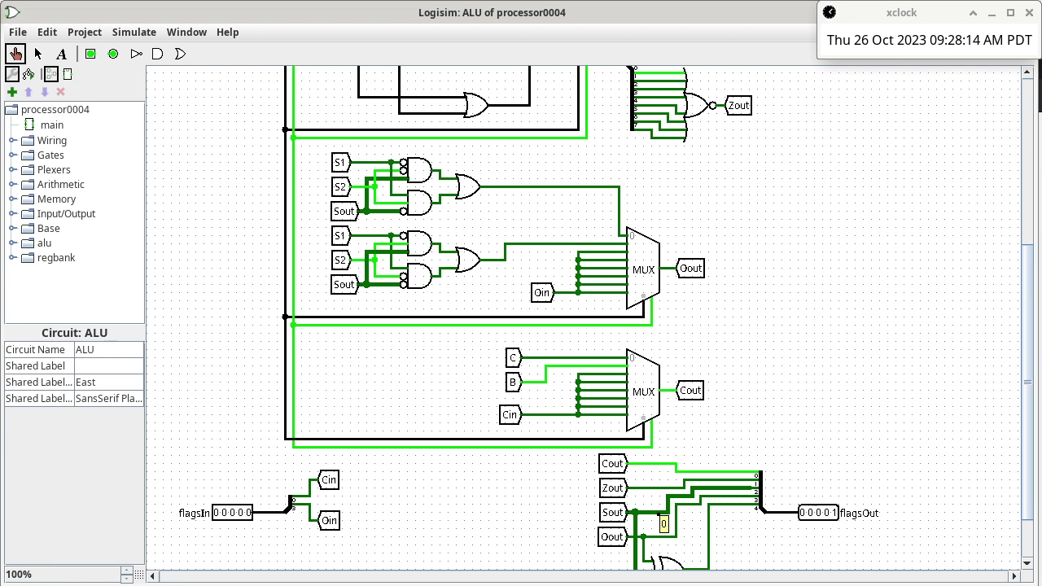
scroll(586, 317, up, 3)
scroll(586, 317, up, 5)
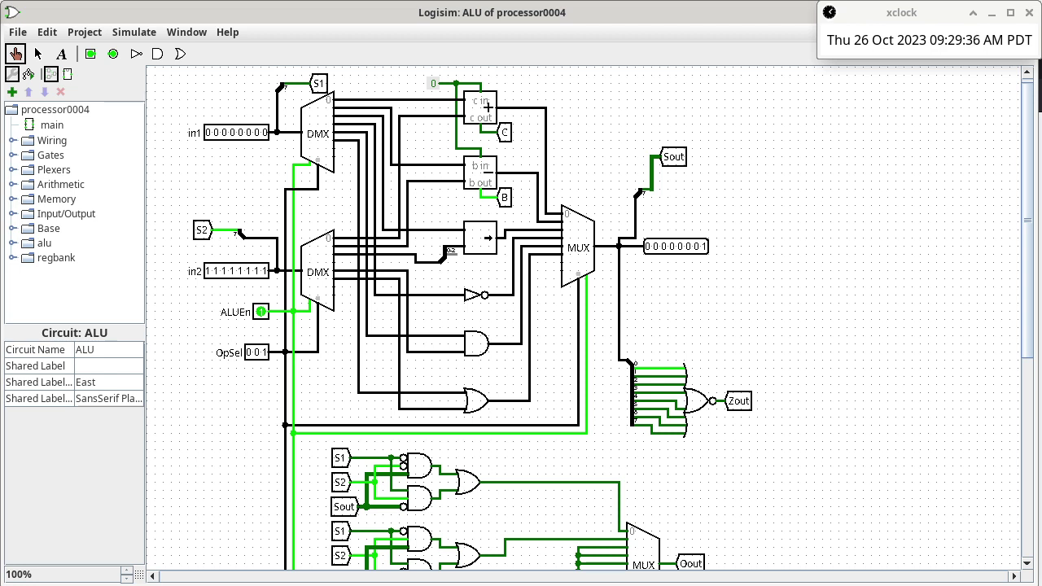
Step: Select the splitter that feeds Sout to inspect its bit assignments, and examine it with the layout magnified to 200%
click(38, 53)
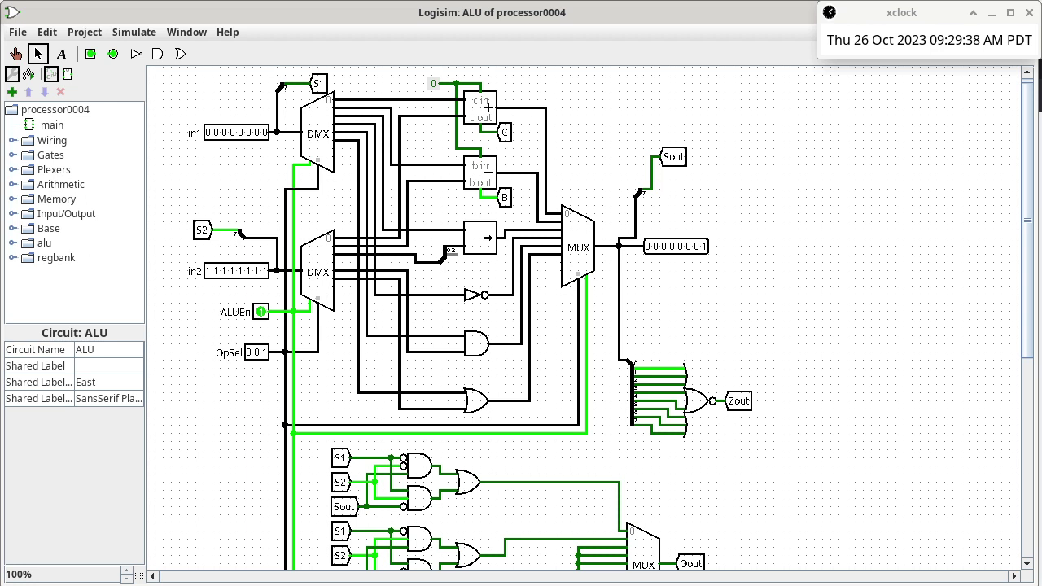
click(640, 193)
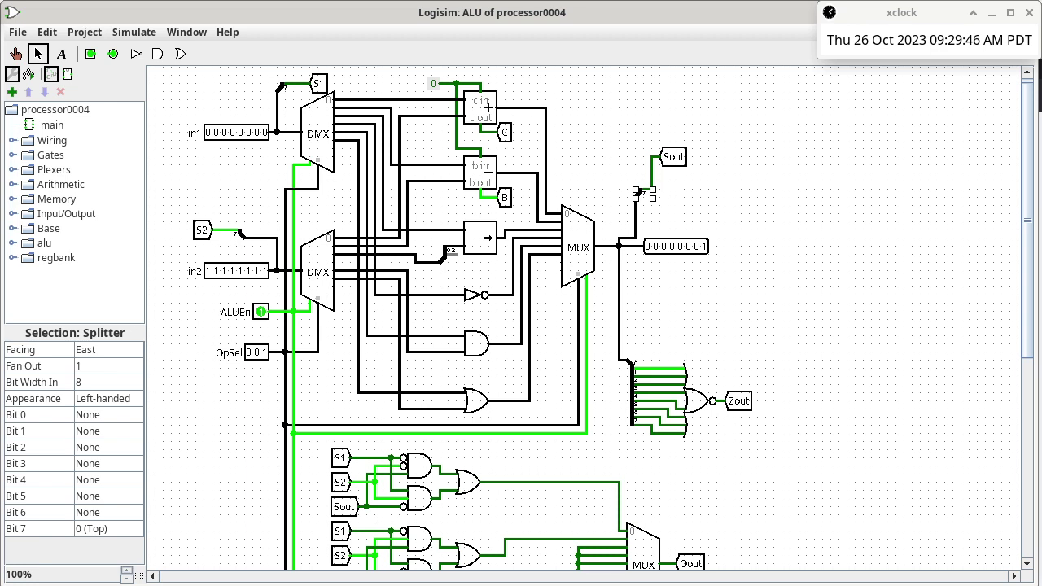
click(126, 570)
click(126, 571)
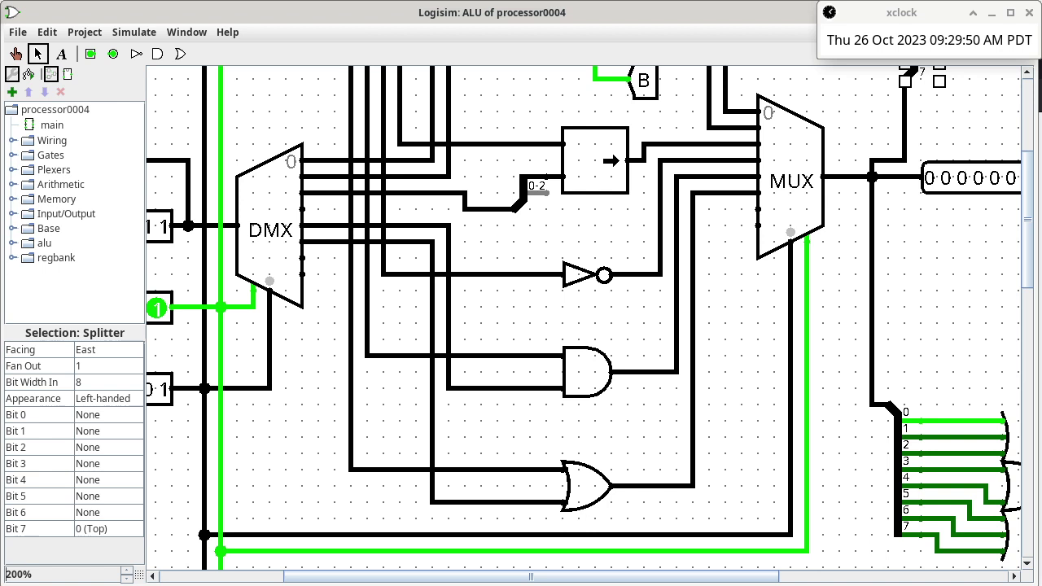
scroll(583, 317, right, 5)
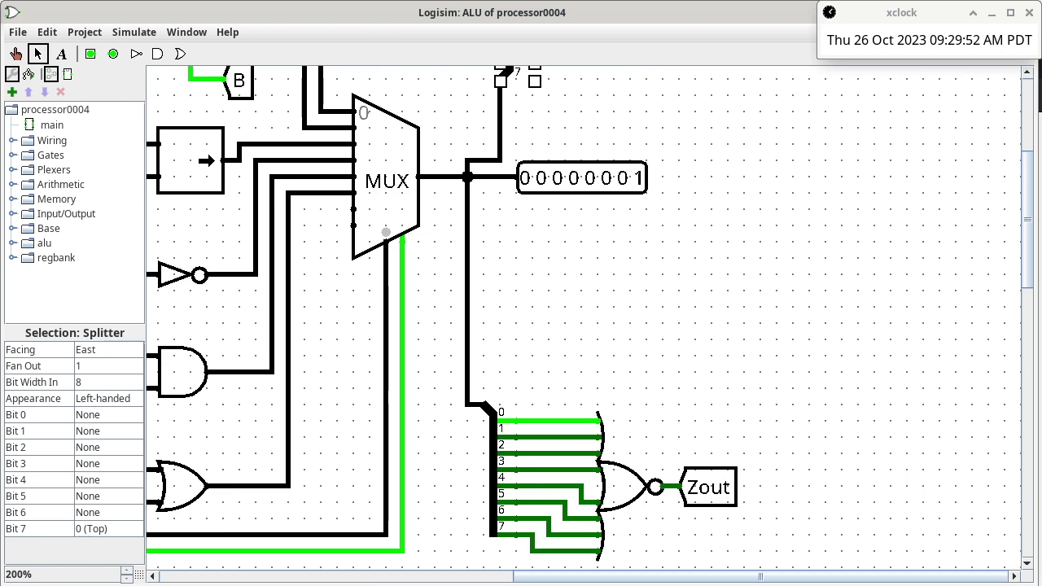
scroll(583, 318, up, 3)
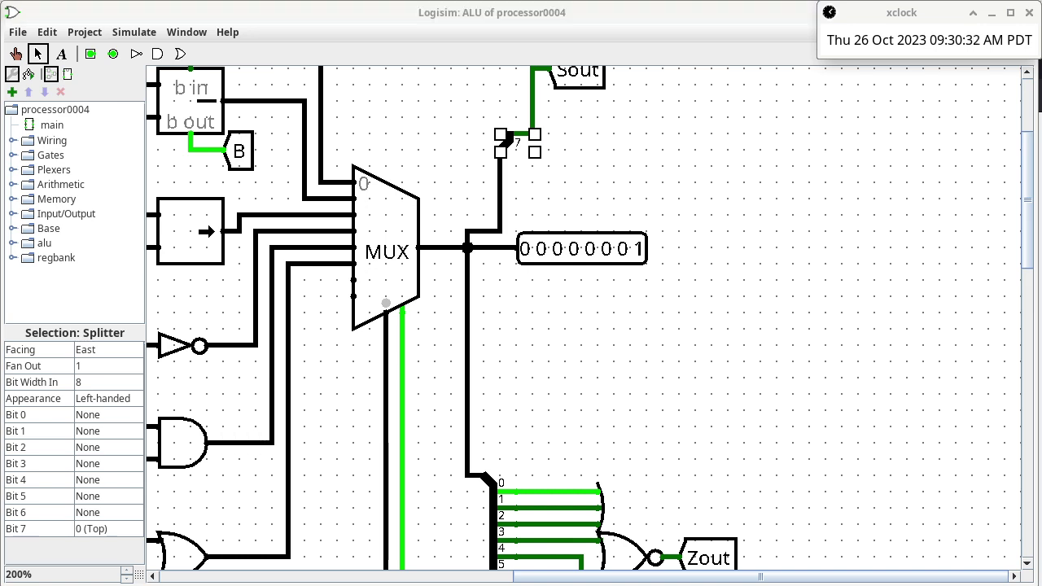
Step: Probe the Oout wire feeding the flagsOut splitter and trace it back to the Oout multiplexer
scroll(583, 317, down, 15)
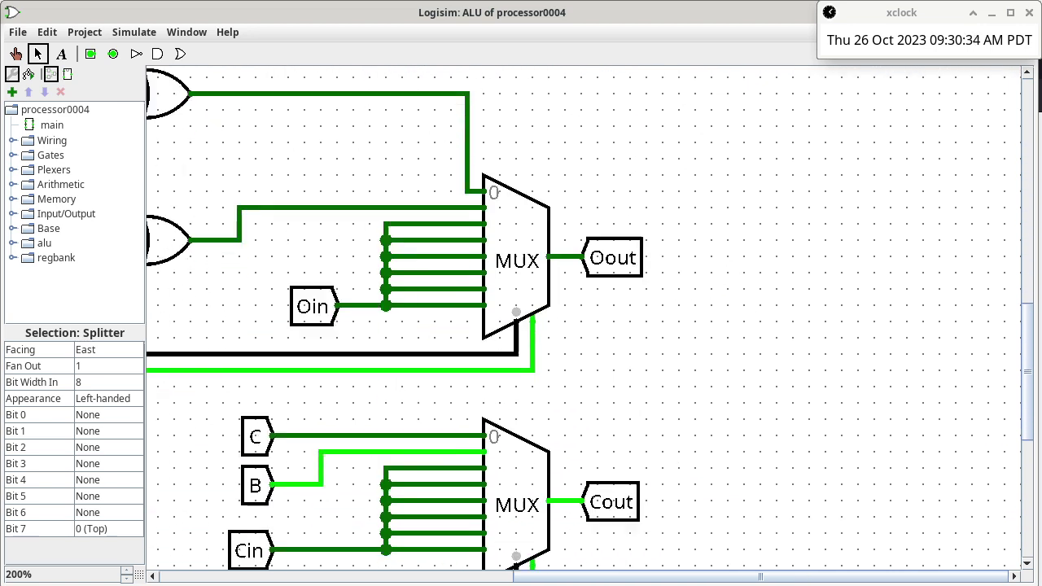
scroll(583, 317, down, 9)
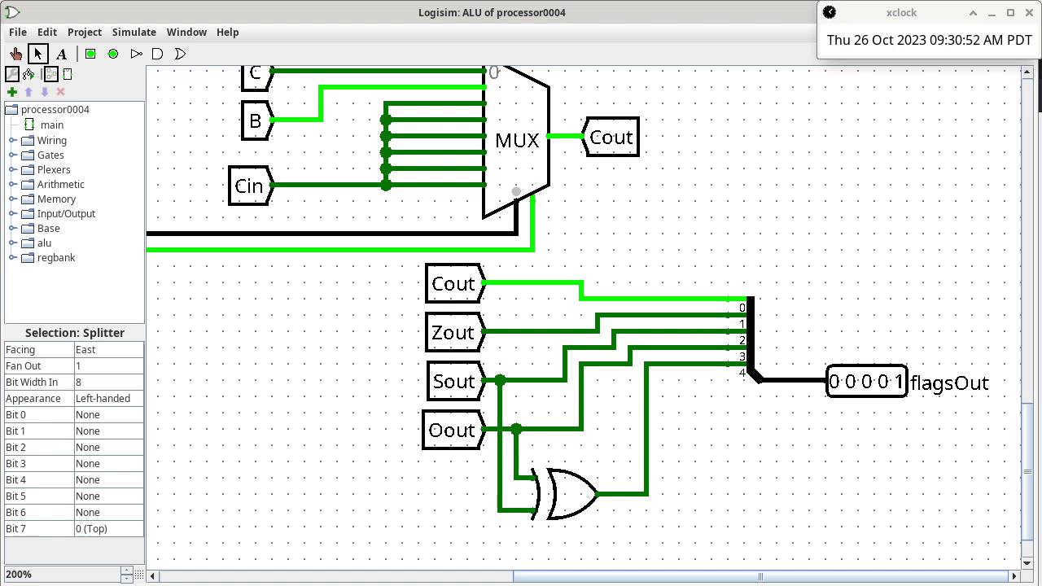
key(ctrl+1)
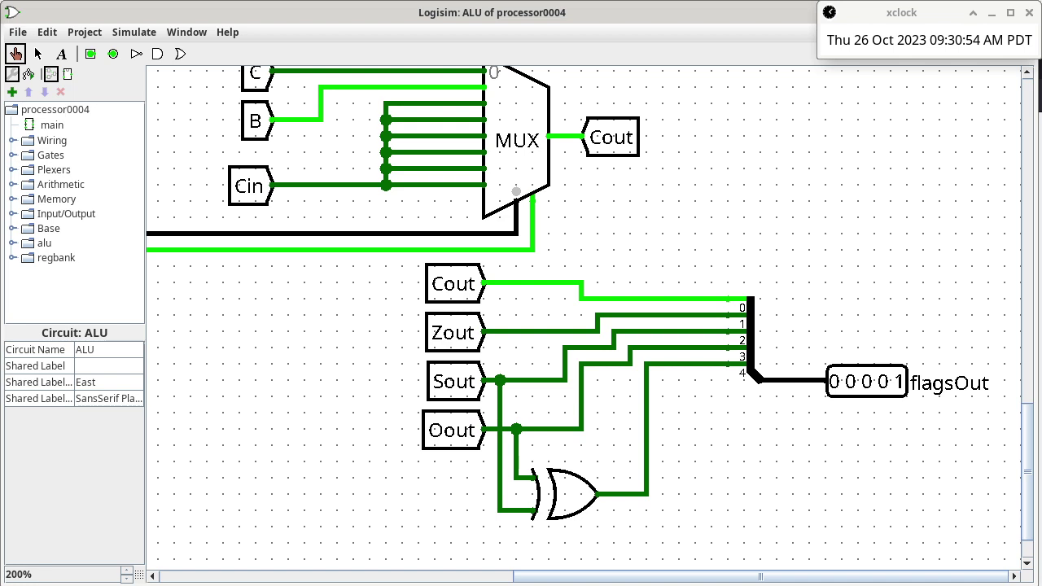
click(573, 430)
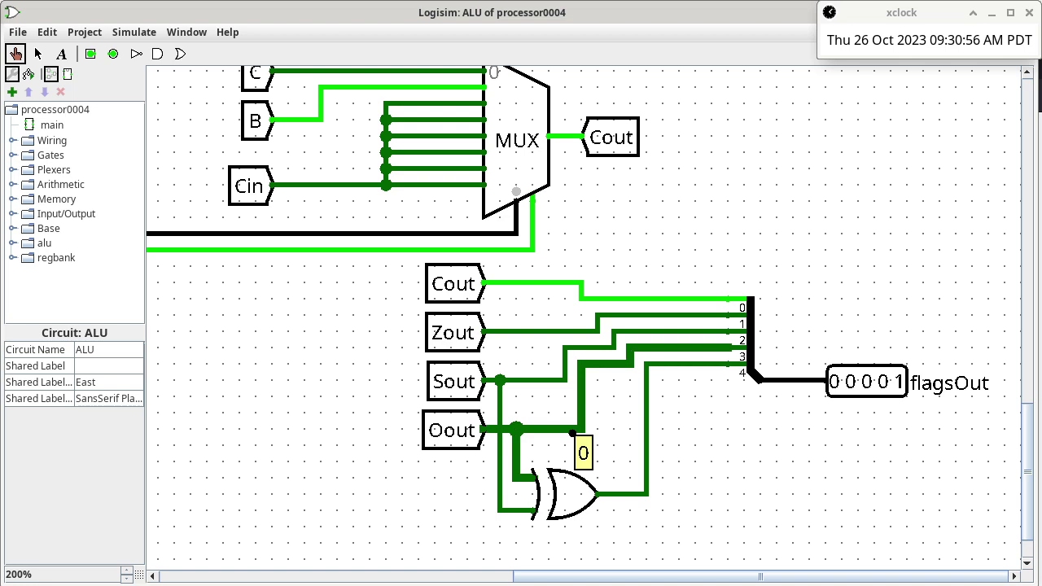
scroll(583, 318, up, 10)
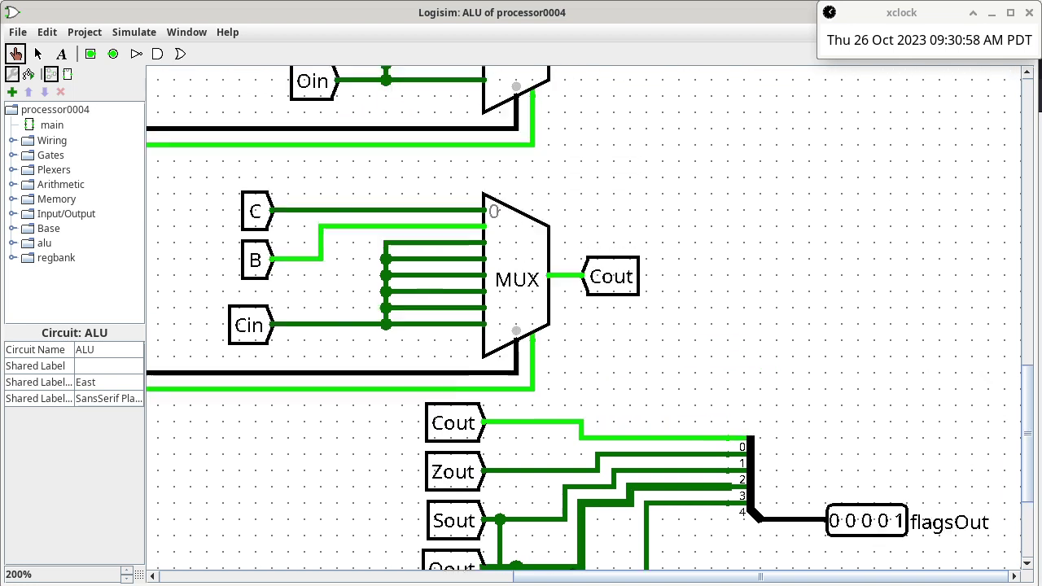
scroll(583, 317, up, 2)
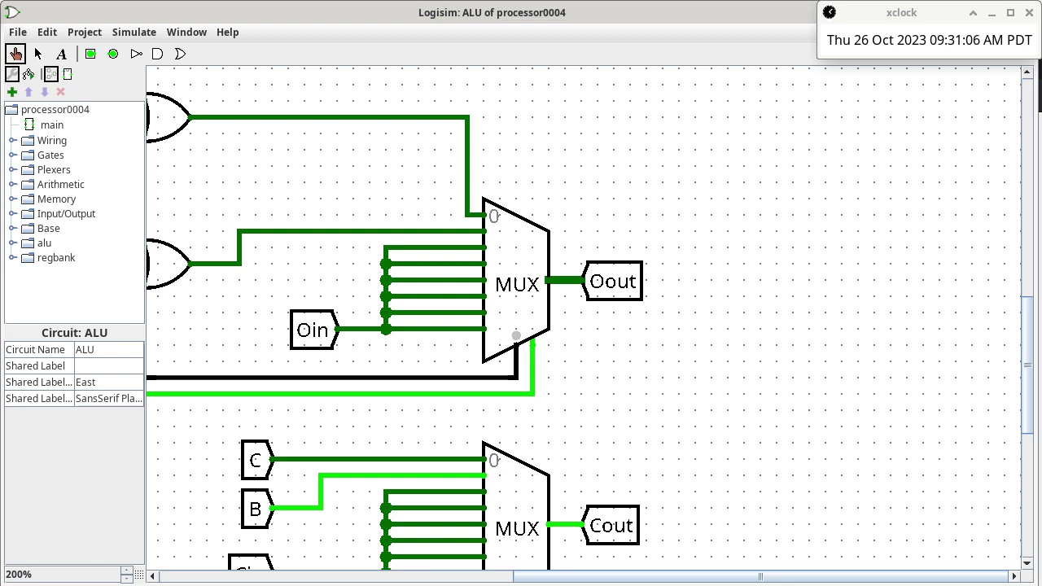
Step: Probe the Oout multiplexer's select line and its input from the lower OR gate, and examine the gates behind it
click(518, 376)
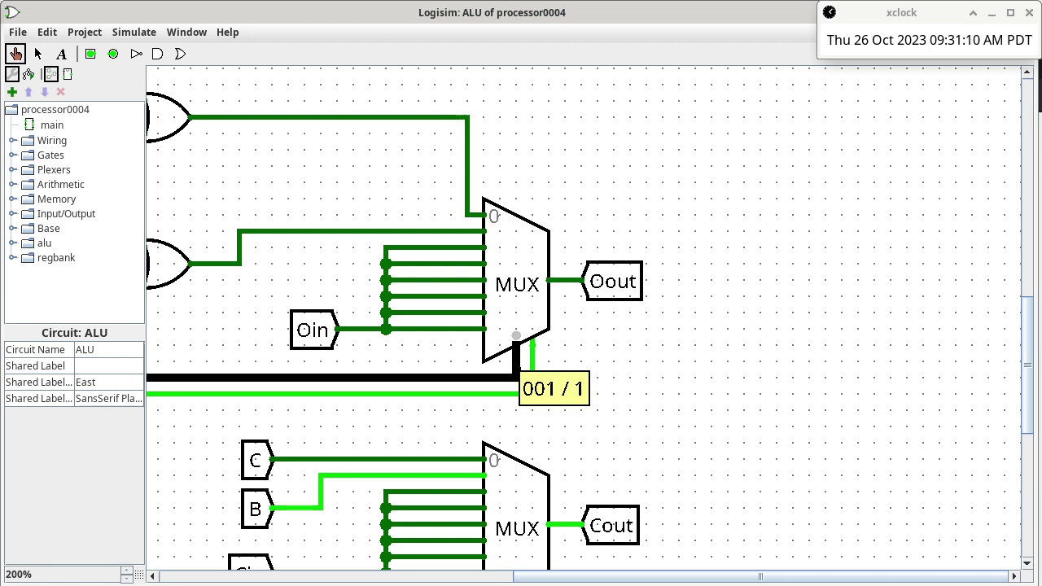
scroll(583, 326, left, 6)
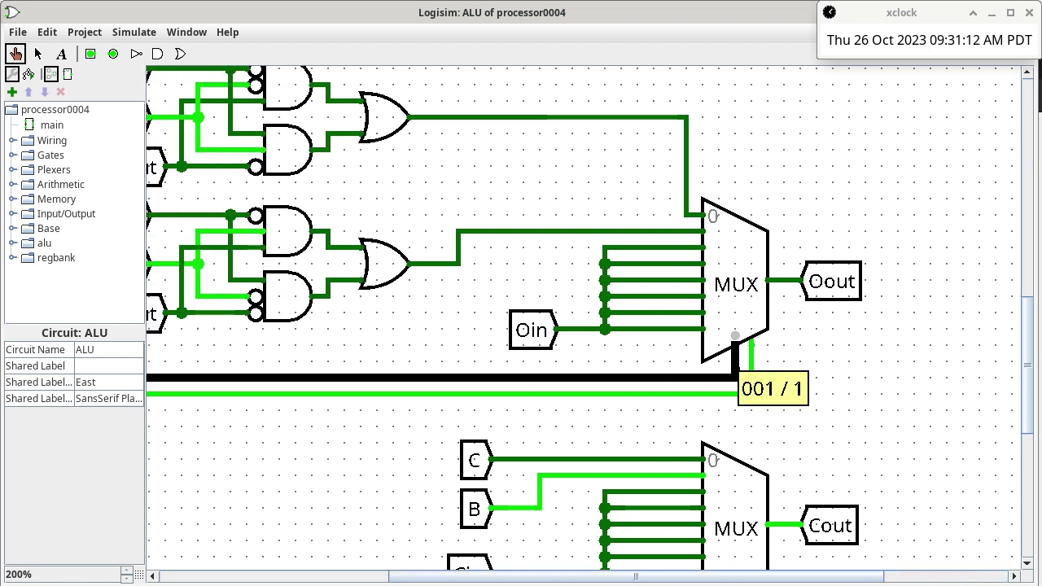
click(661, 231)
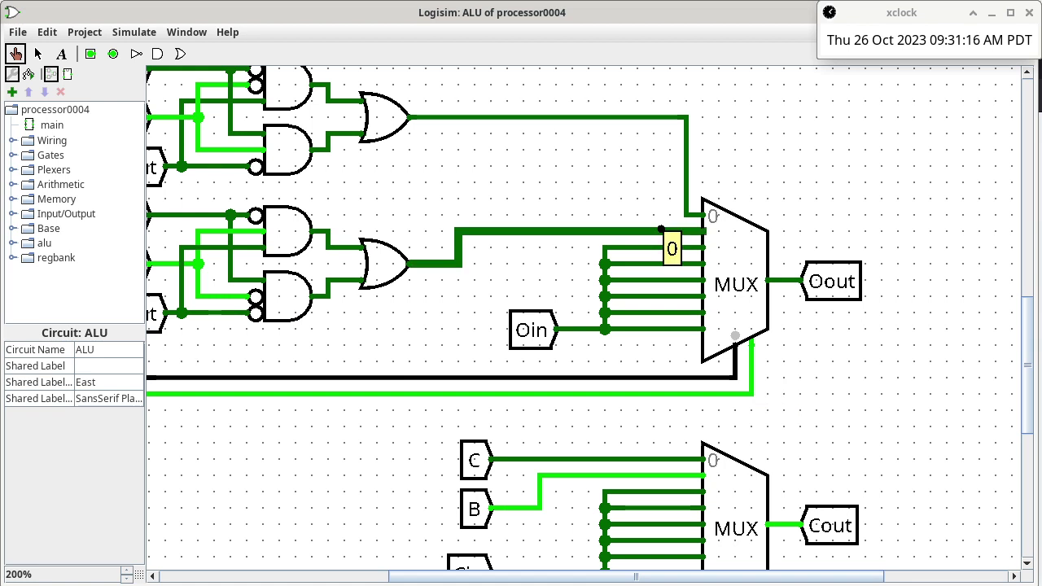
scroll(582, 318, left, 5)
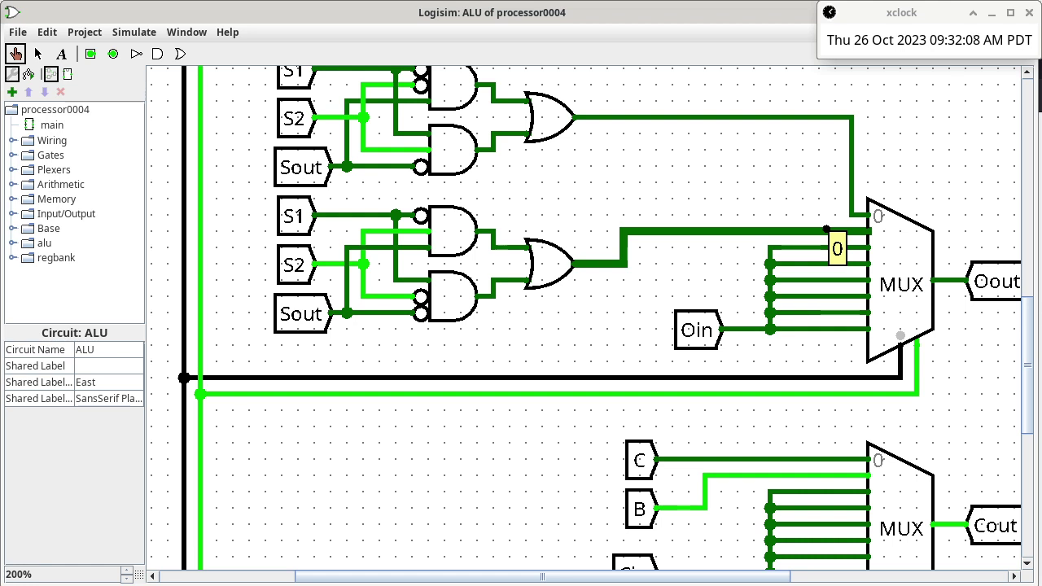
Step: Trace the S1 signal back to in1 and probe the in1 demultiplexer's select line and its output to the subtractor
click(330, 217)
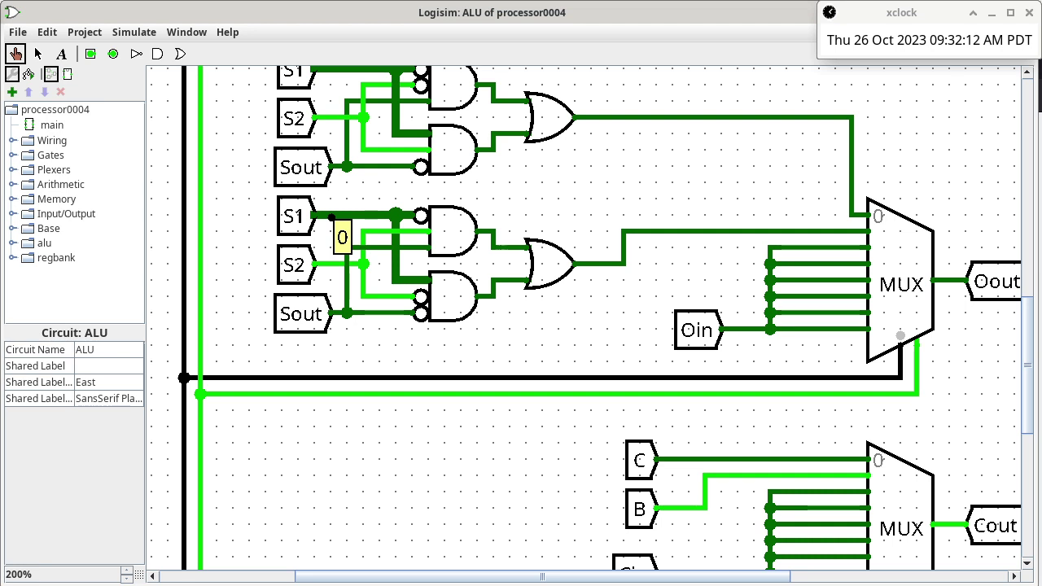
scroll(583, 317, up, 15)
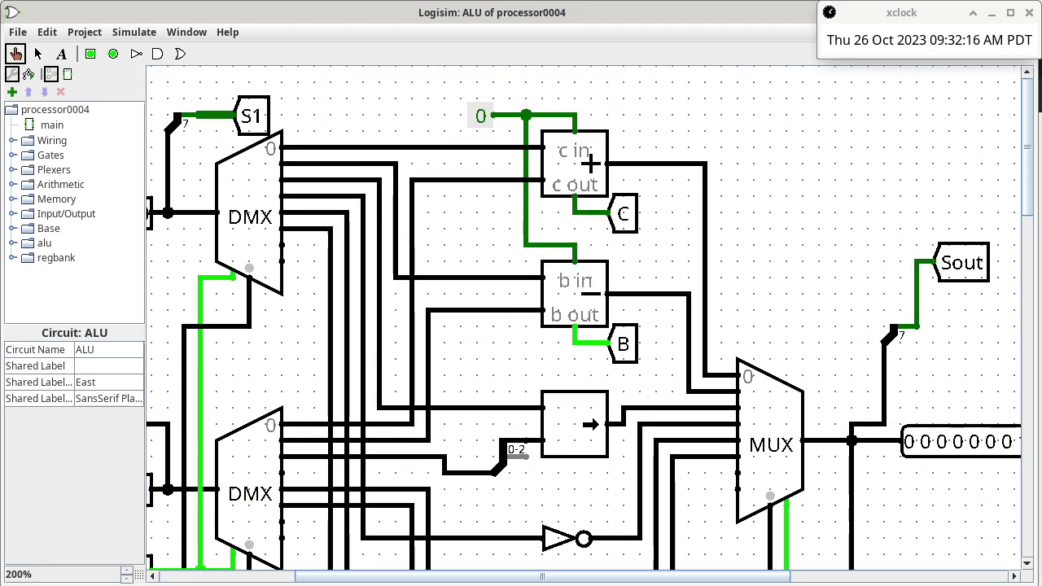
scroll(584, 339, left, 5)
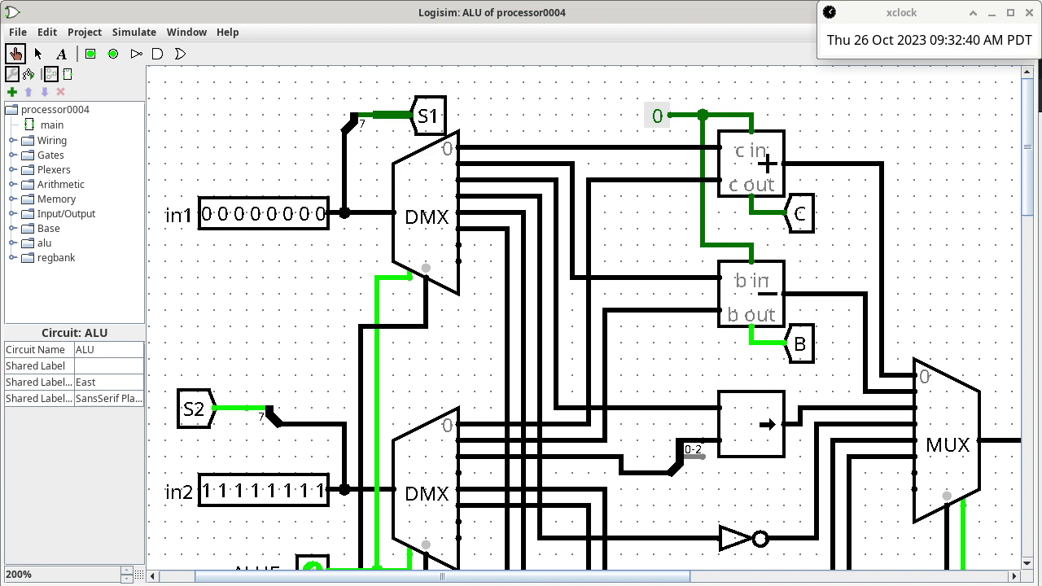
mouse_move(425, 303)
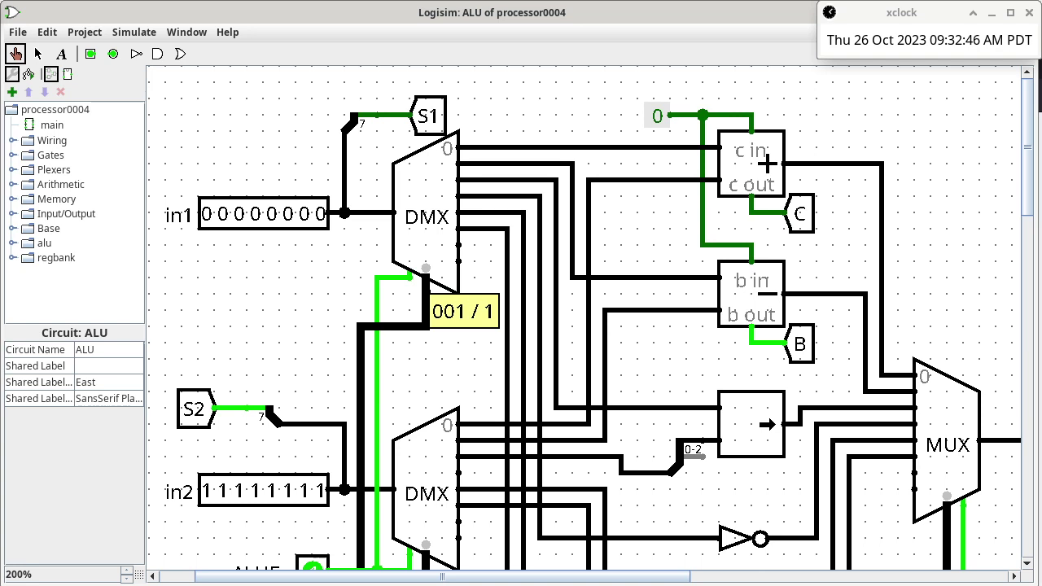
mouse_move(492, 163)
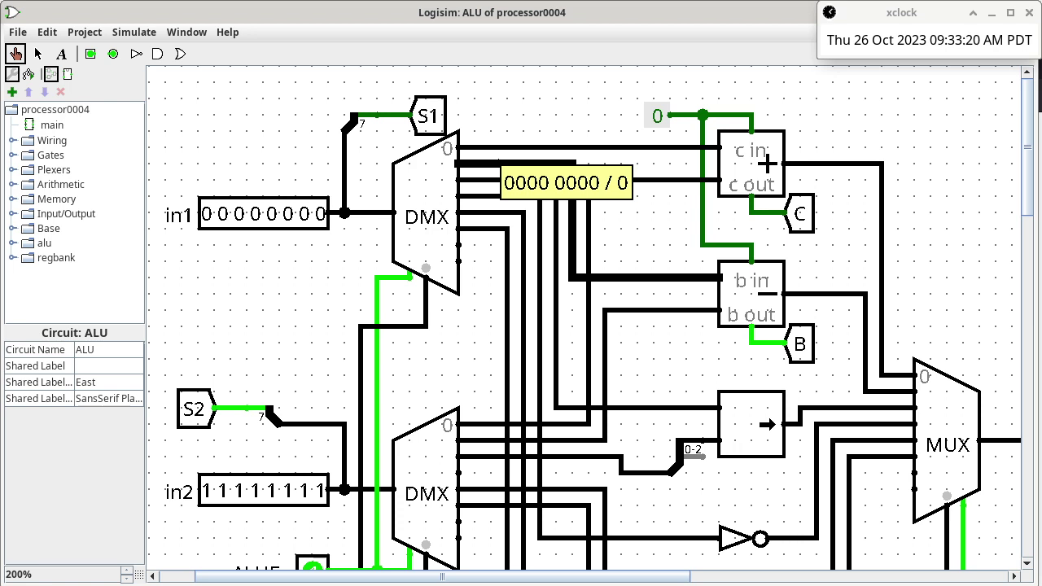
Step: Probe the Sout wire beside the result output and the S1 wire beside in1
scroll(584, 325, right, 5)
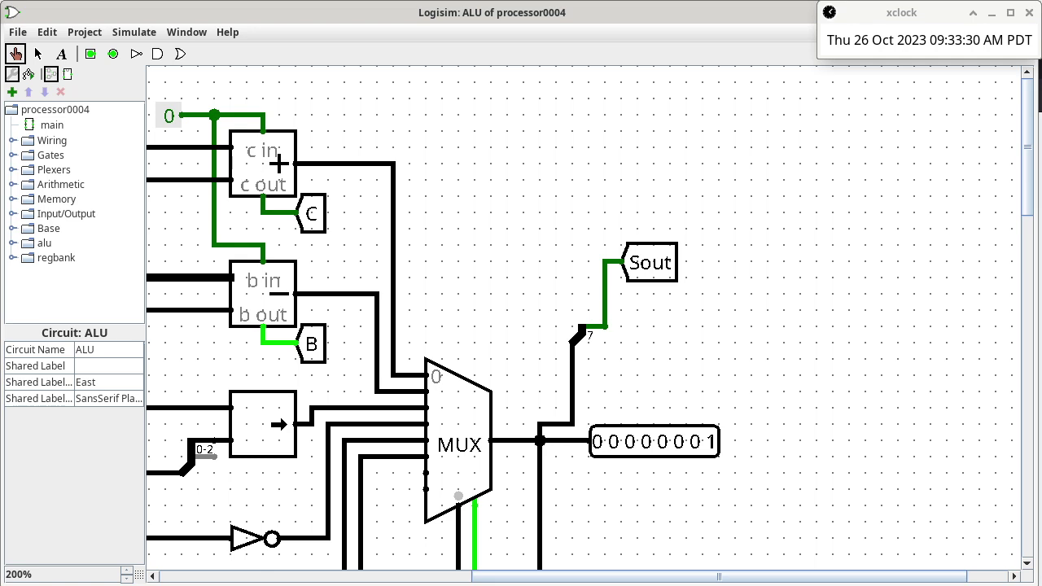
click(609, 279)
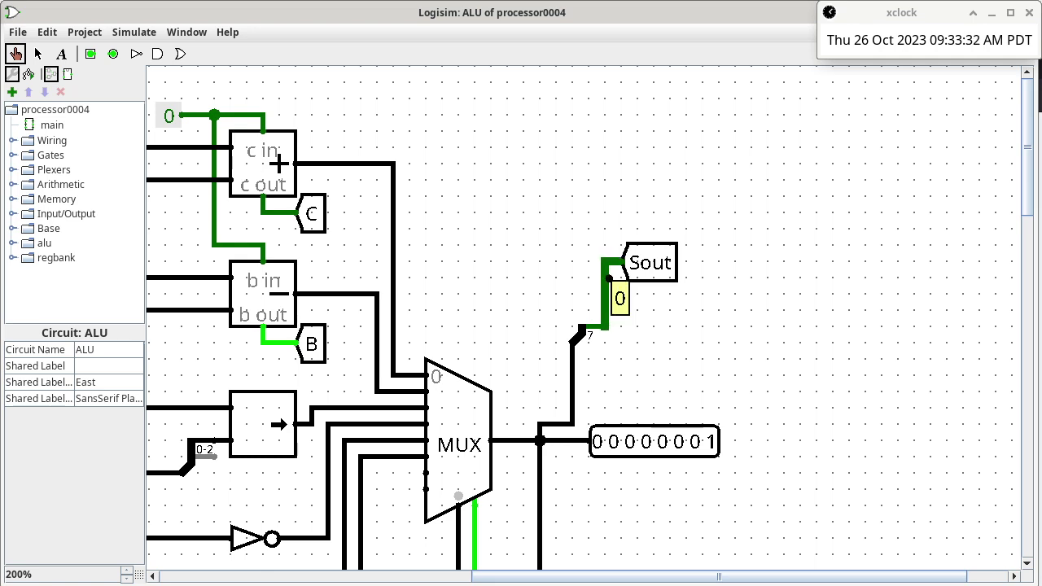
scroll(583, 324, left, 10)
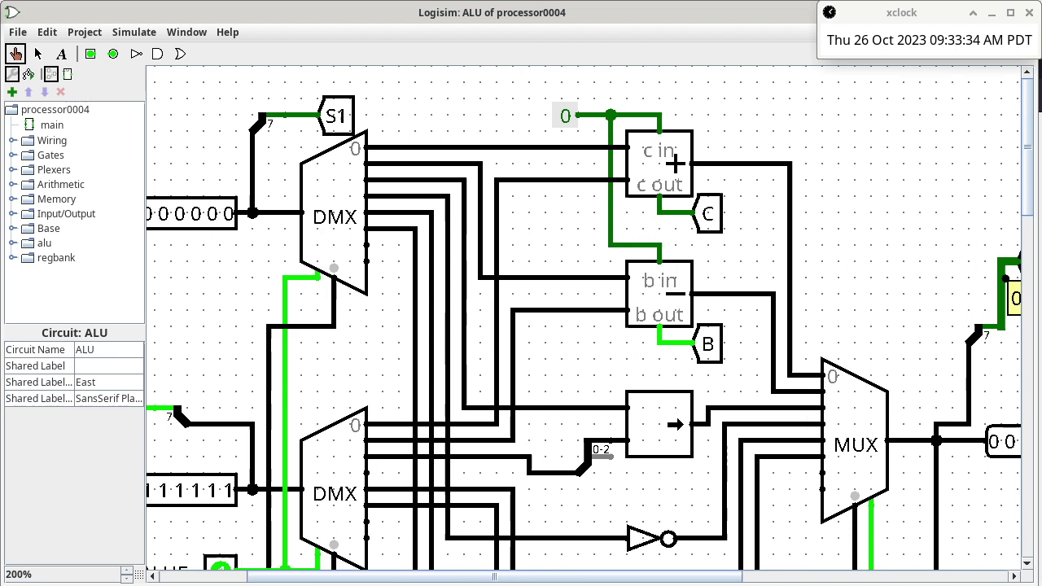
click(375, 116)
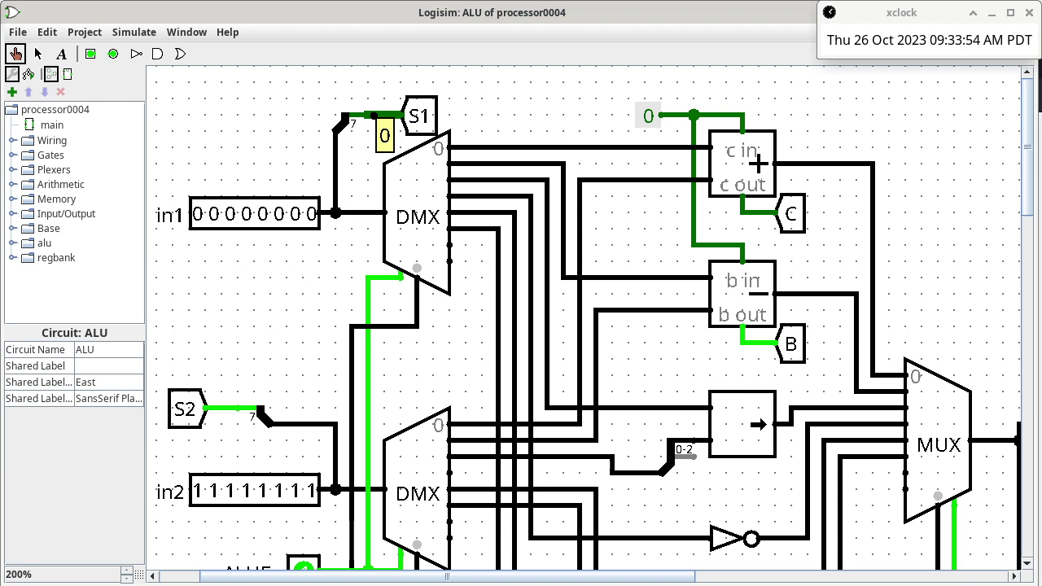
Step: Probe the in2 demultiplexer's output that feeds the subtractor
scroll(583, 317, down, 5)
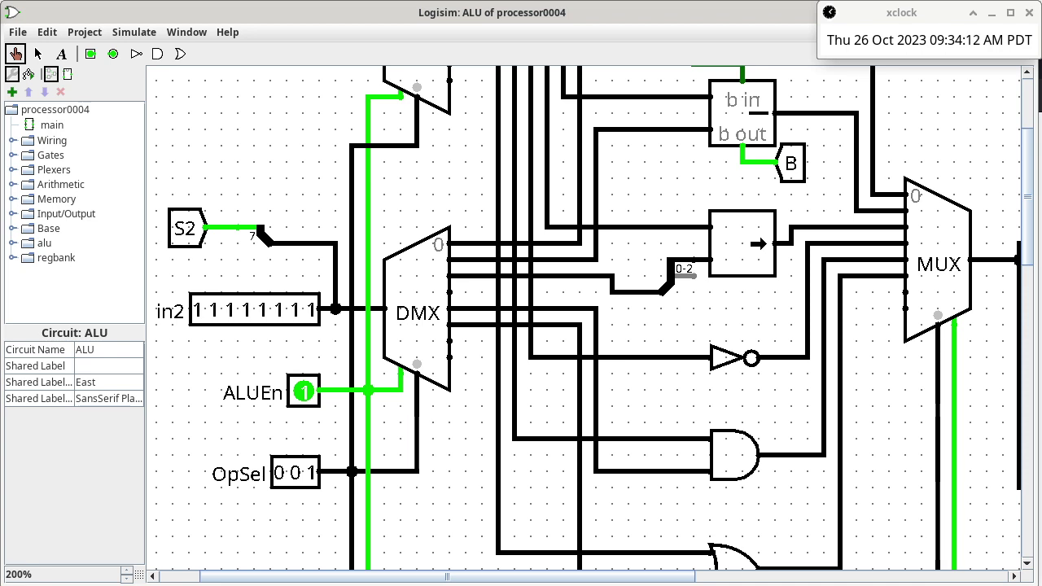
click(470, 261)
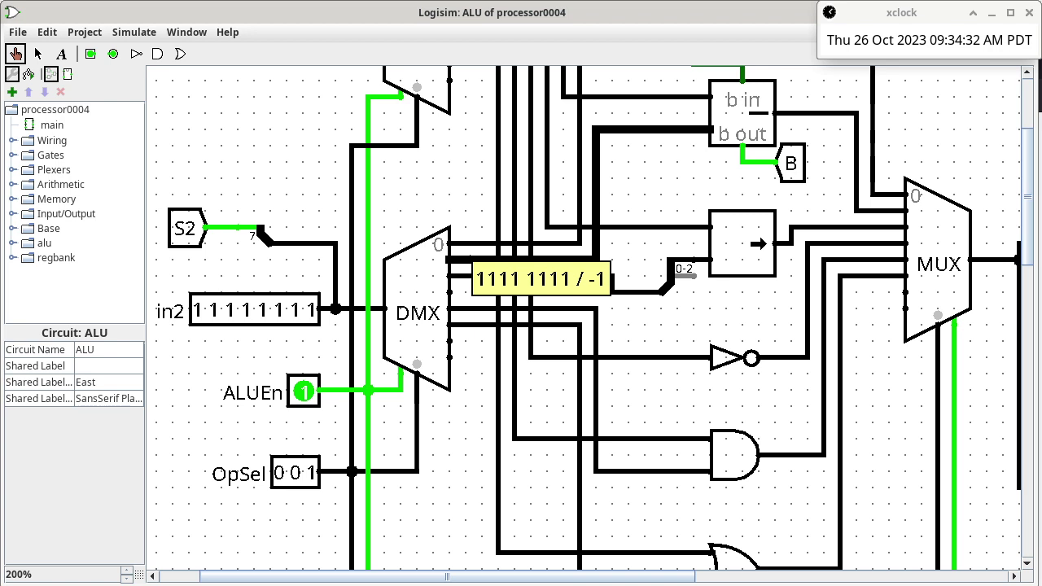
scroll(591, 317, up, 5)
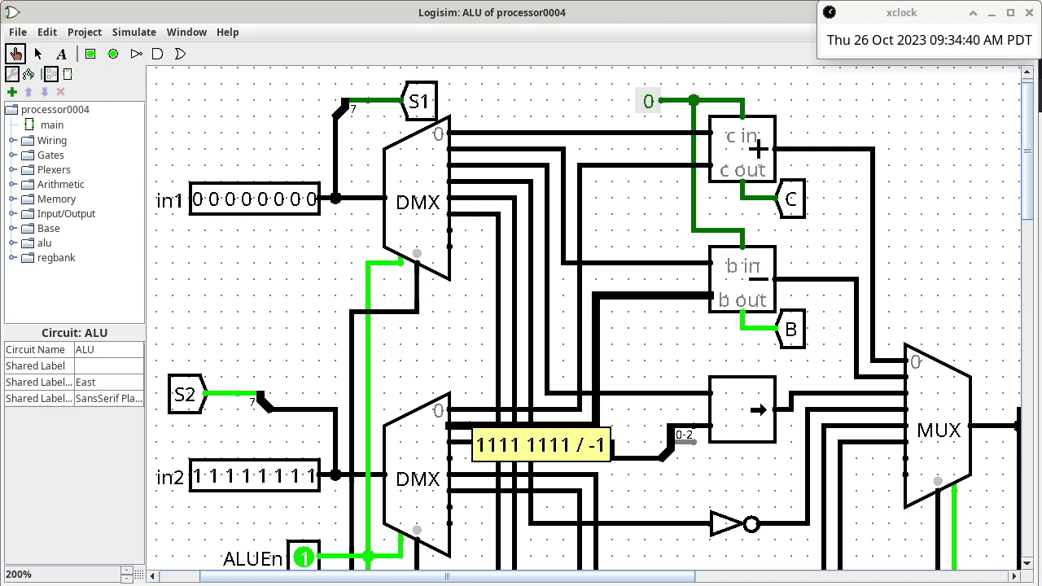
Step: Examine the ALU's result output with its Sout splitter and the S1, S2 and Sout gates feeding the Oout multiplexer
scroll(584, 325, right, 5)
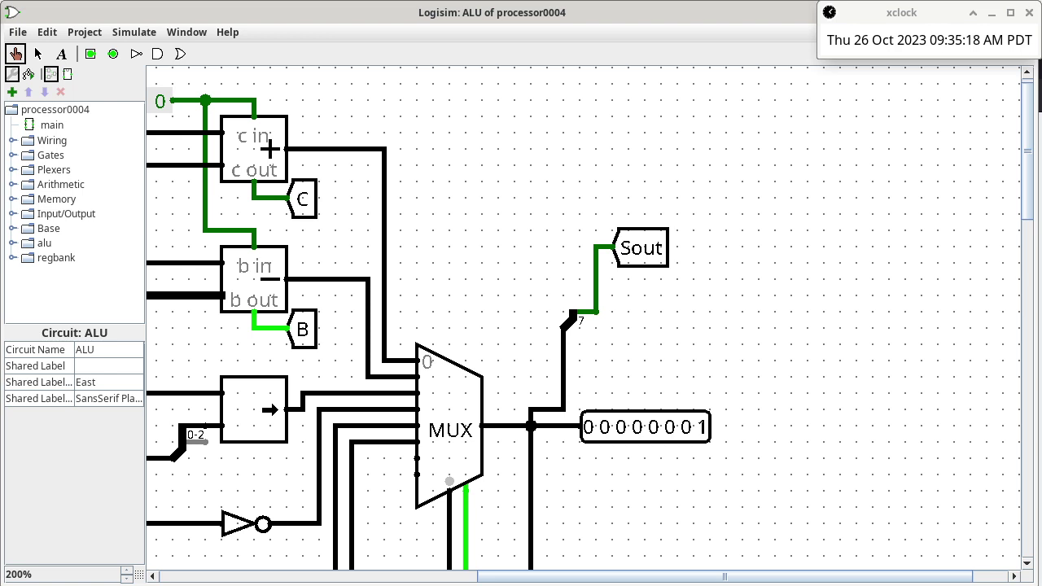
scroll(590, 317, down, 15)
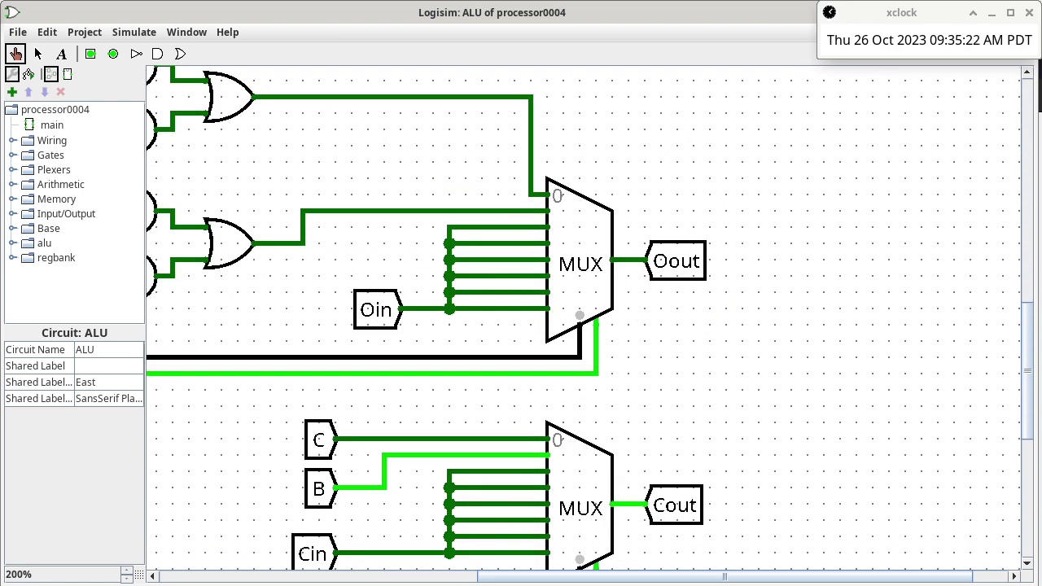
scroll(583, 317, left, 3)
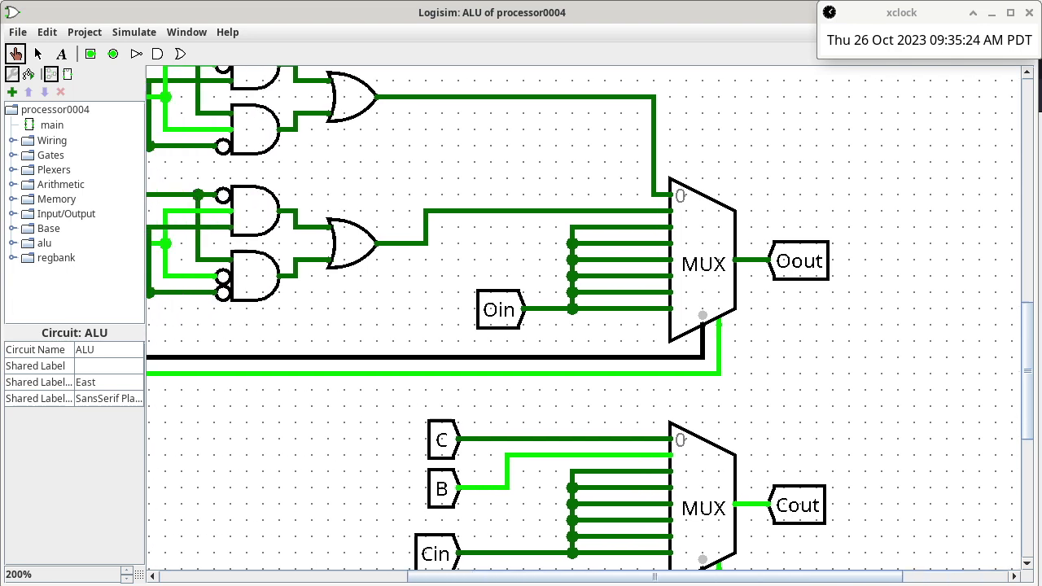
scroll(584, 317, left, 5)
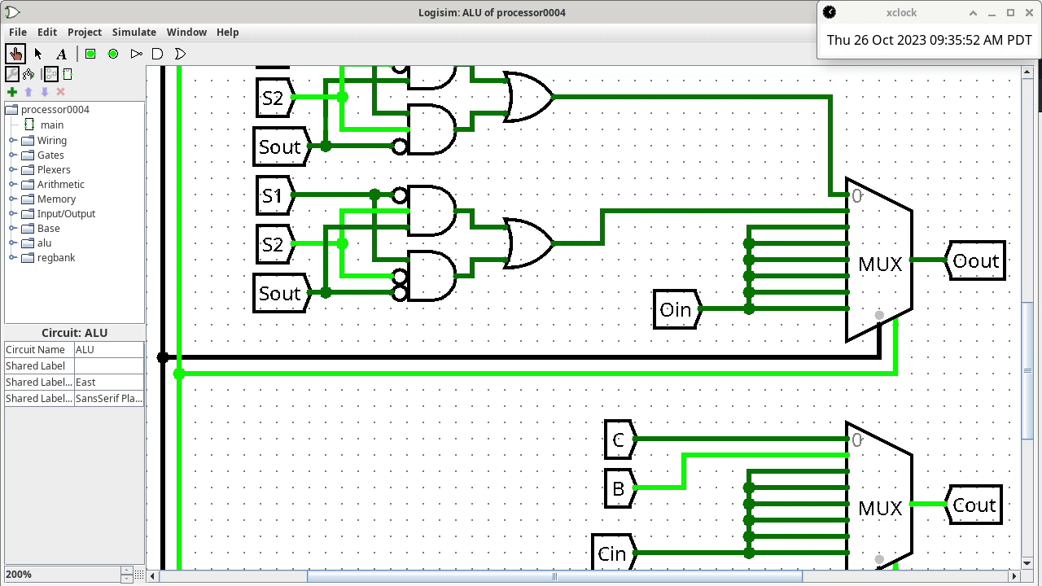
Step: Switch to Firefox and search the CISP 310 course page for "compariso", stepping through the matches
key(alt+Tab)
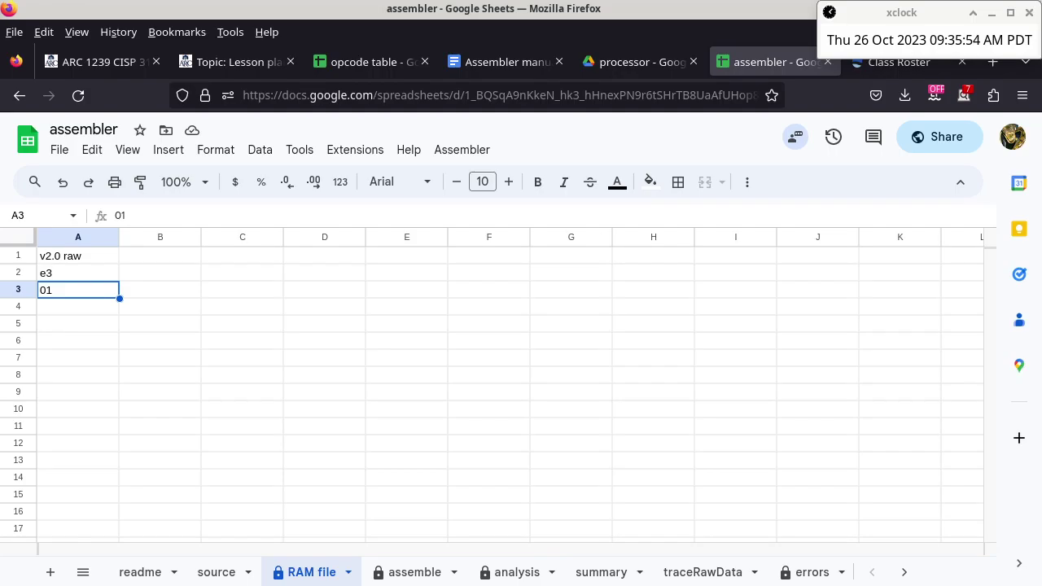
click(98, 62)
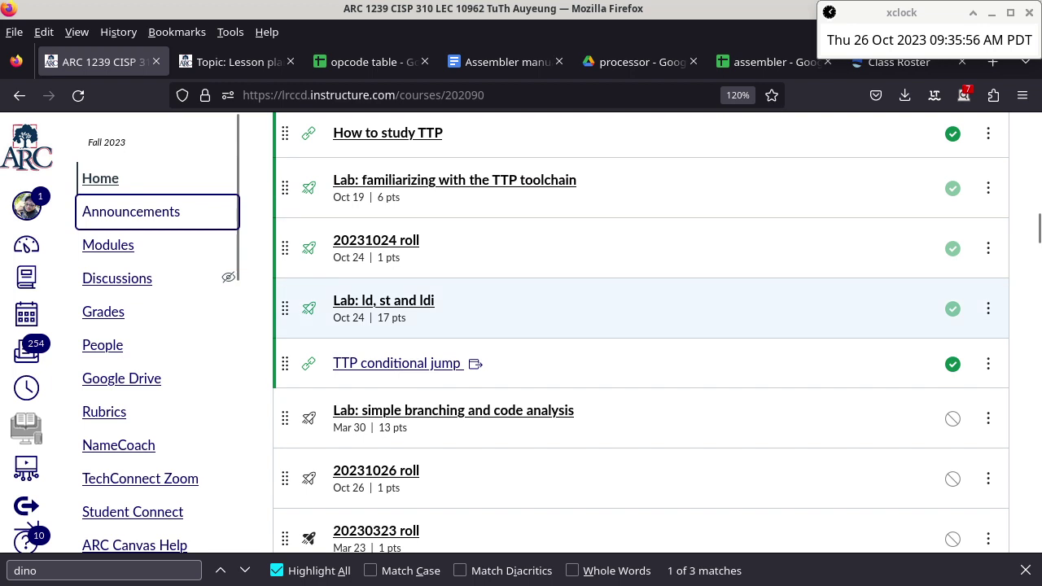
key(ctrl+f)
text(co)
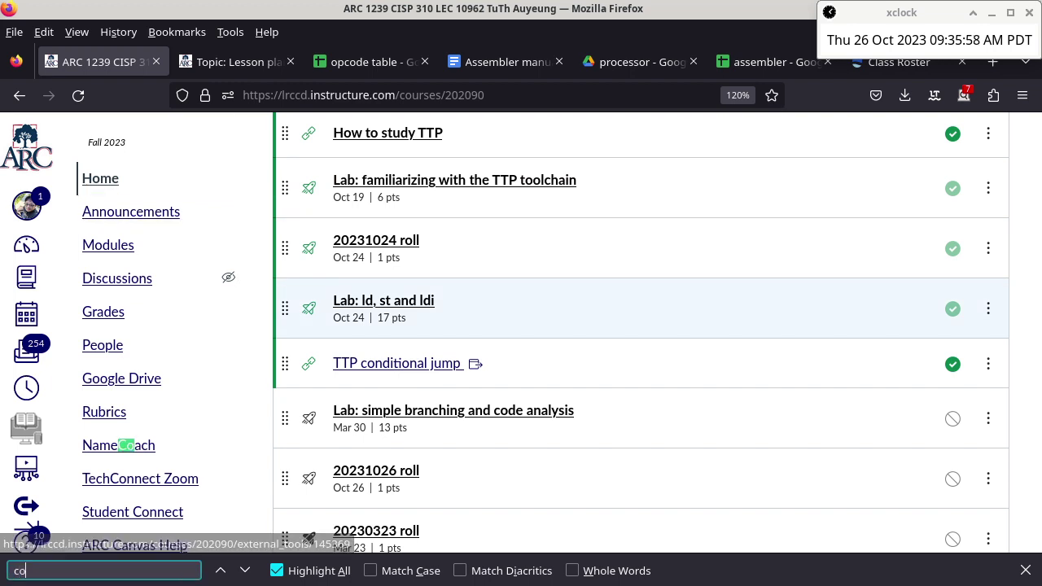
text(mpariso)
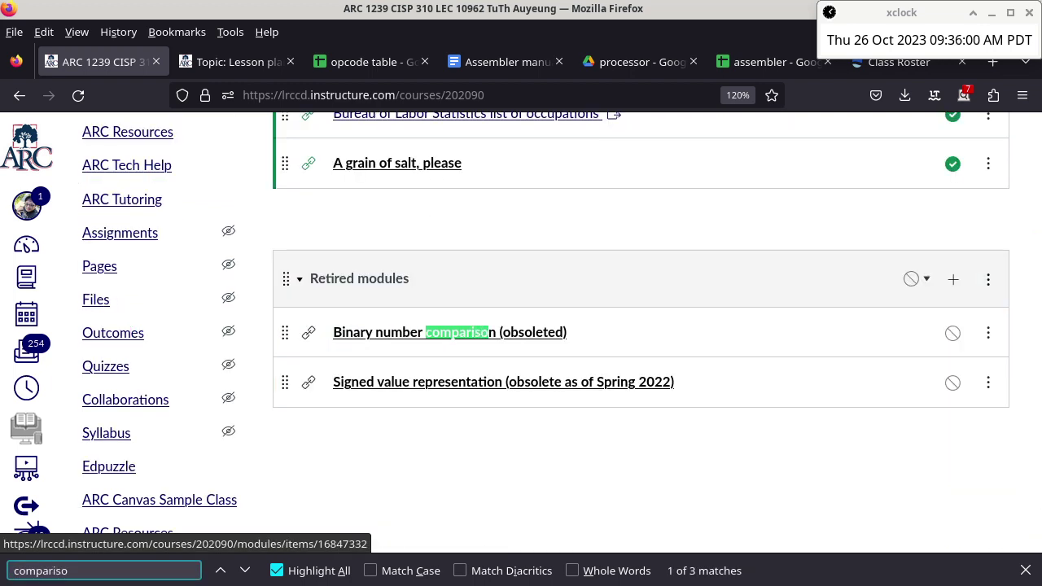
key(Return)
key(Return)
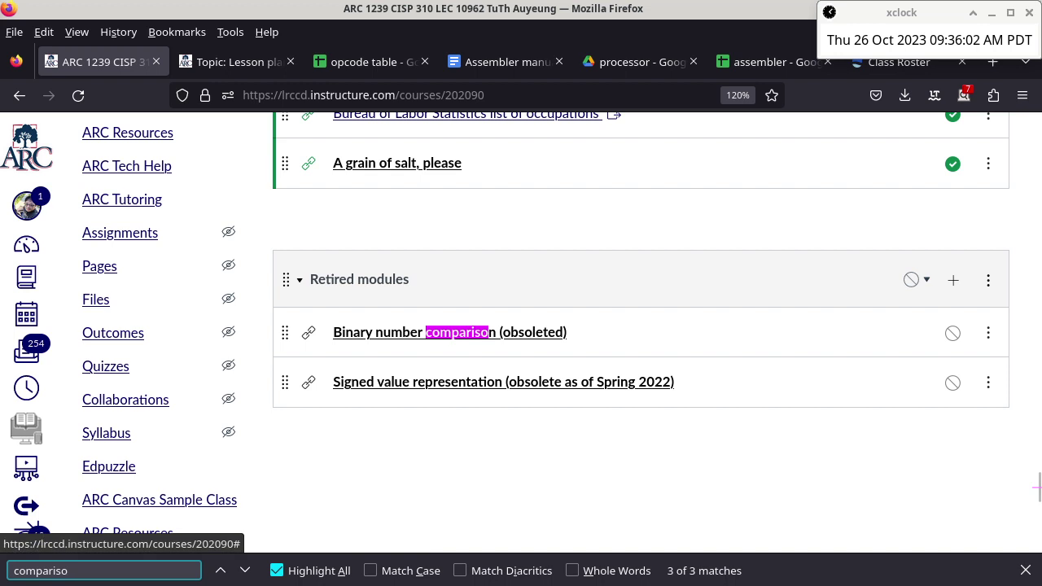
key(Return)
key(Return)
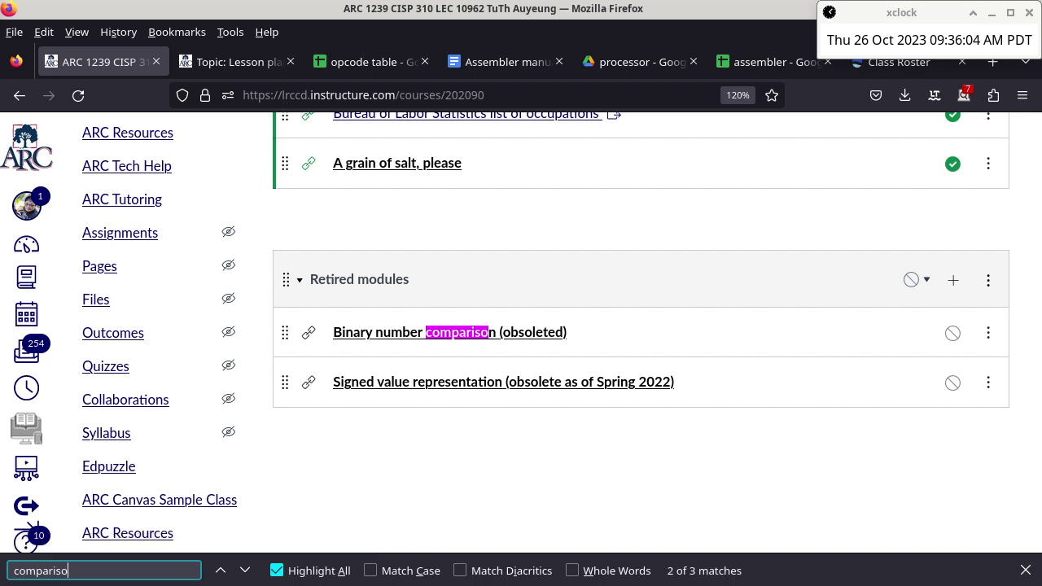
Step: Expand the "Physical states, gates and numbers" module and open its Binary comparison page
scroll(641, 333, up, 20)
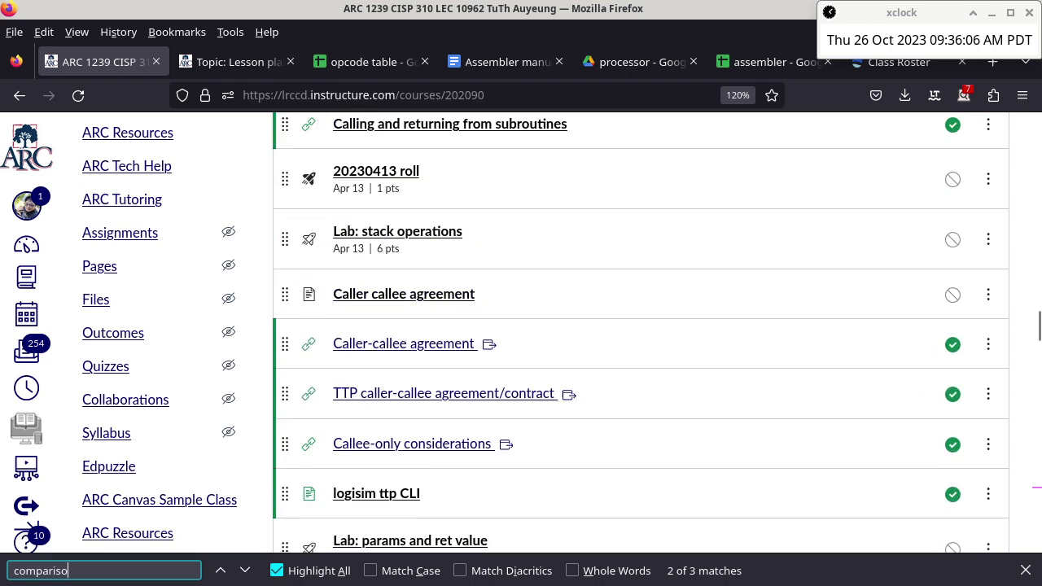
scroll(641, 333, up, 20)
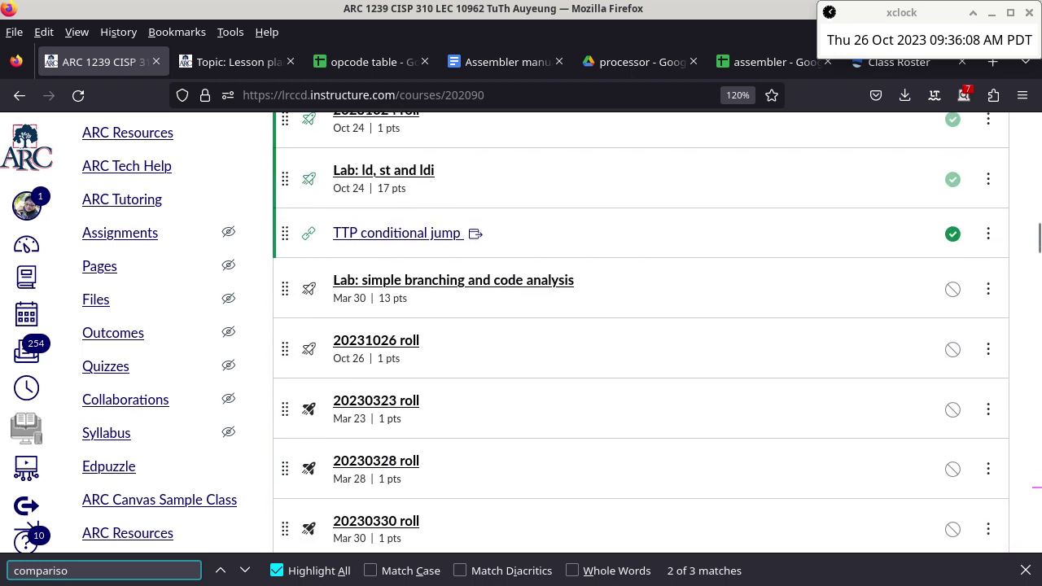
scroll(641, 333, up, 20)
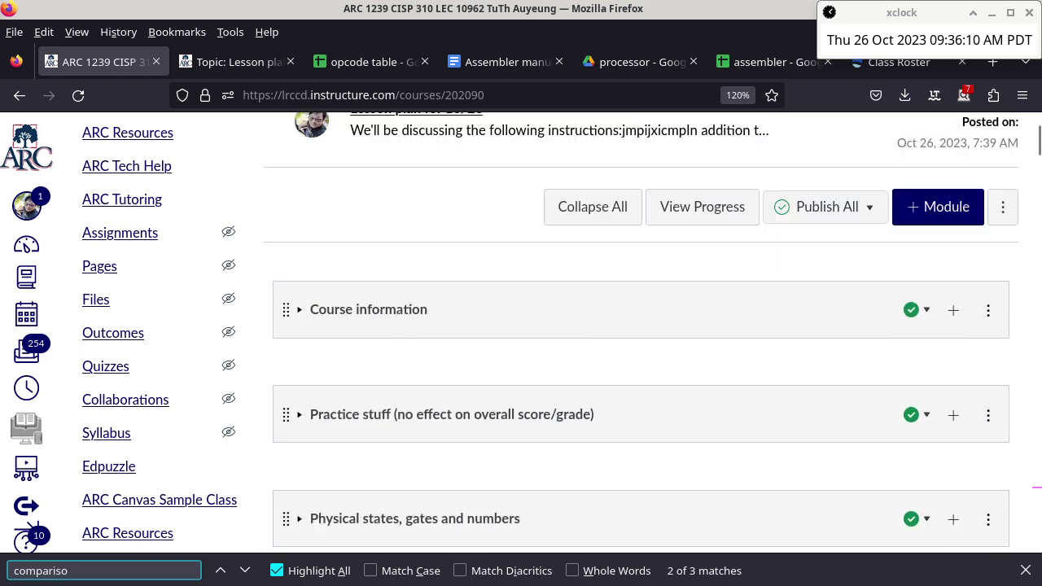
scroll(641, 333, down, 5)
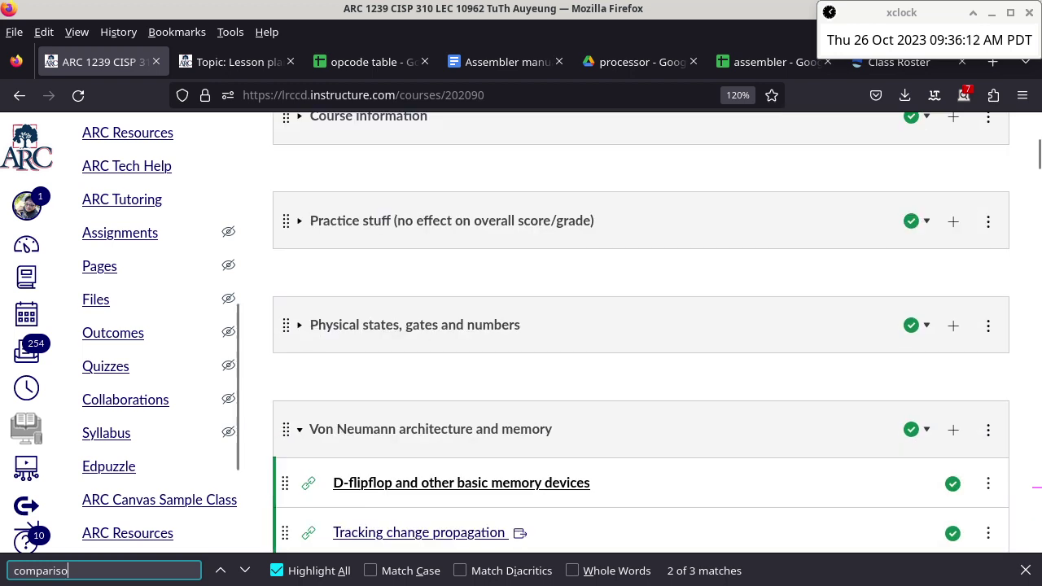
click(414, 325)
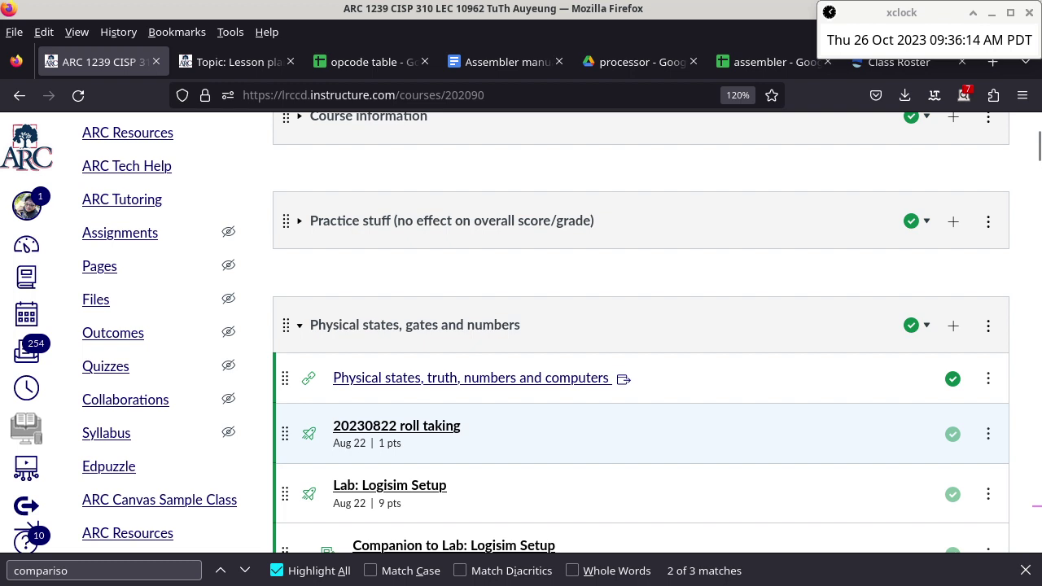
scroll(640, 433, down, 19)
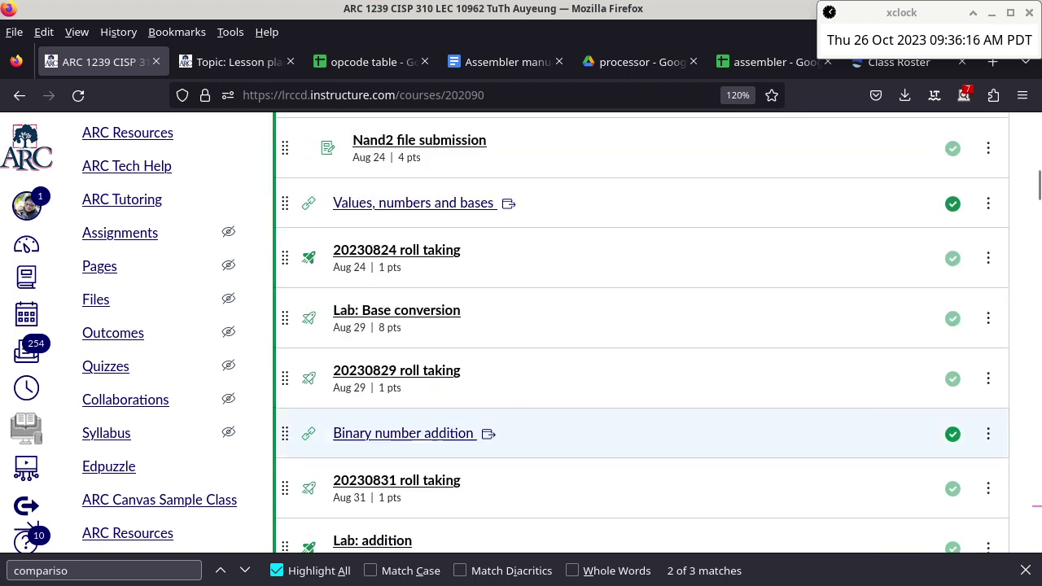
scroll(640, 433, down, 8)
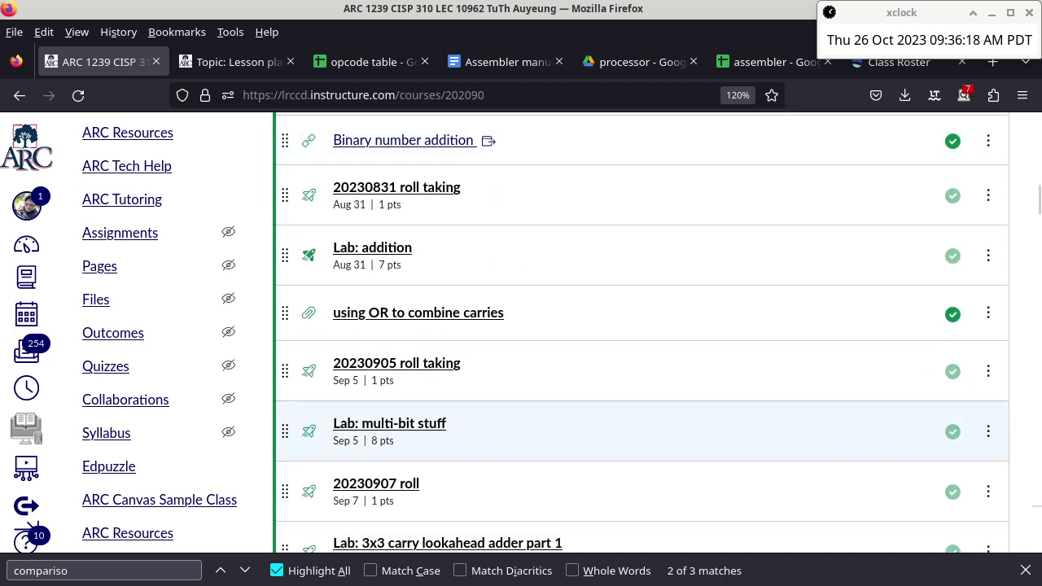
scroll(641, 433, down, 11)
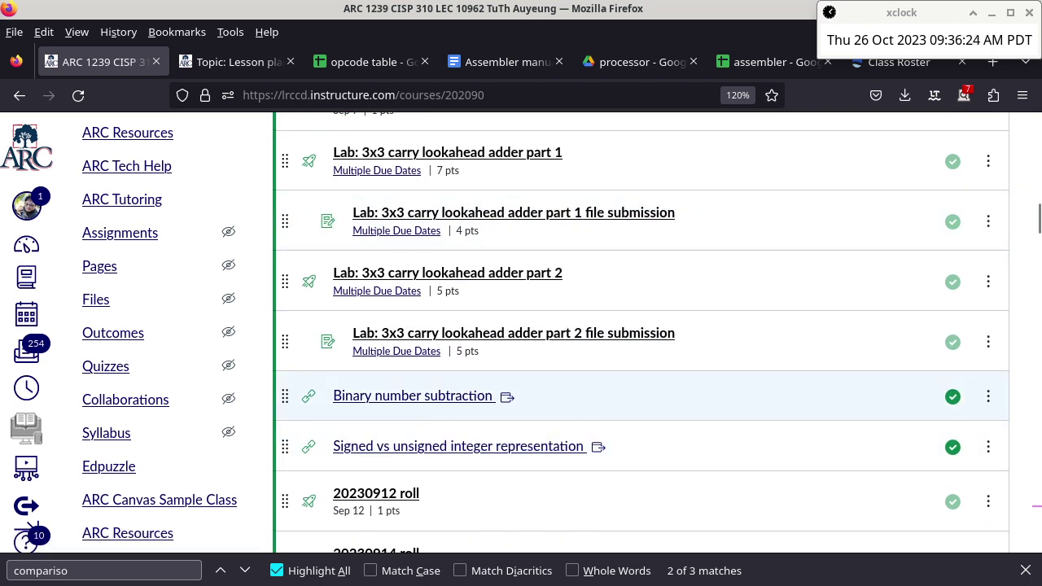
scroll(570, 415, down, 5)
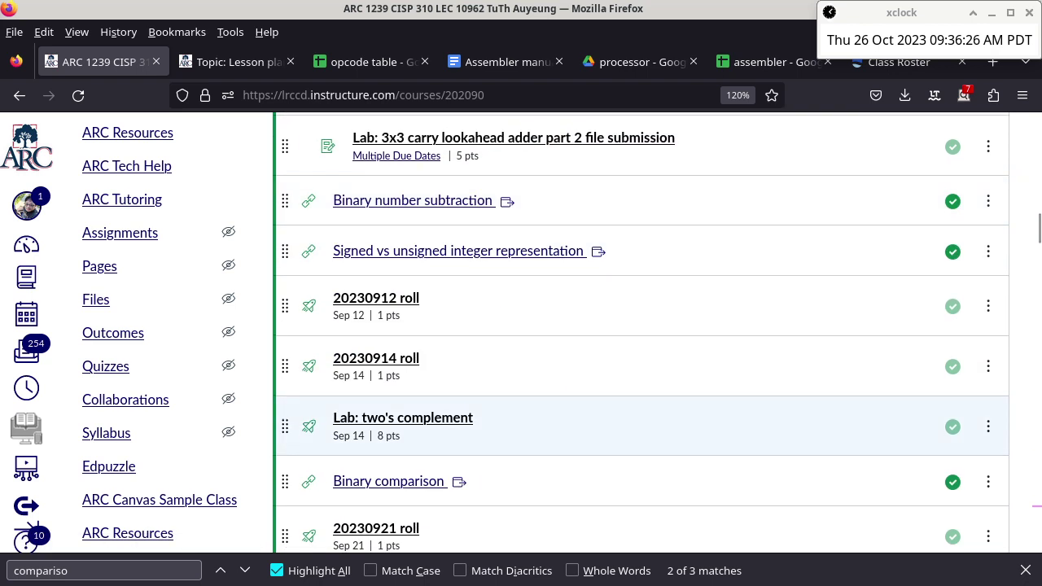
scroll(570, 415, down, 3)
click(382, 383)
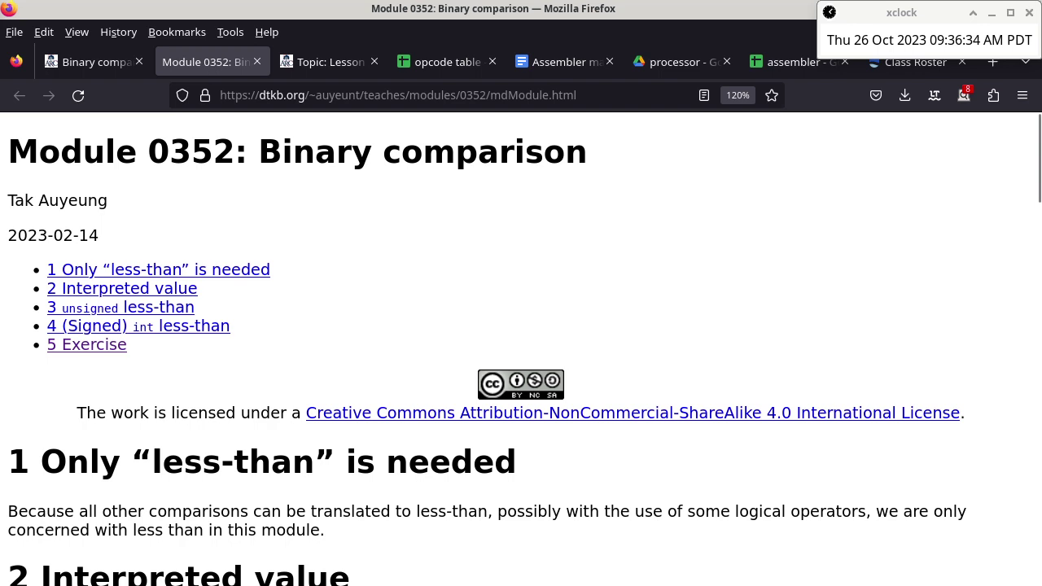
Step: Capture the overflow flag formula from the "(Signed) int less-than" section as a region screenshot and open it with Feh
click(138, 326)
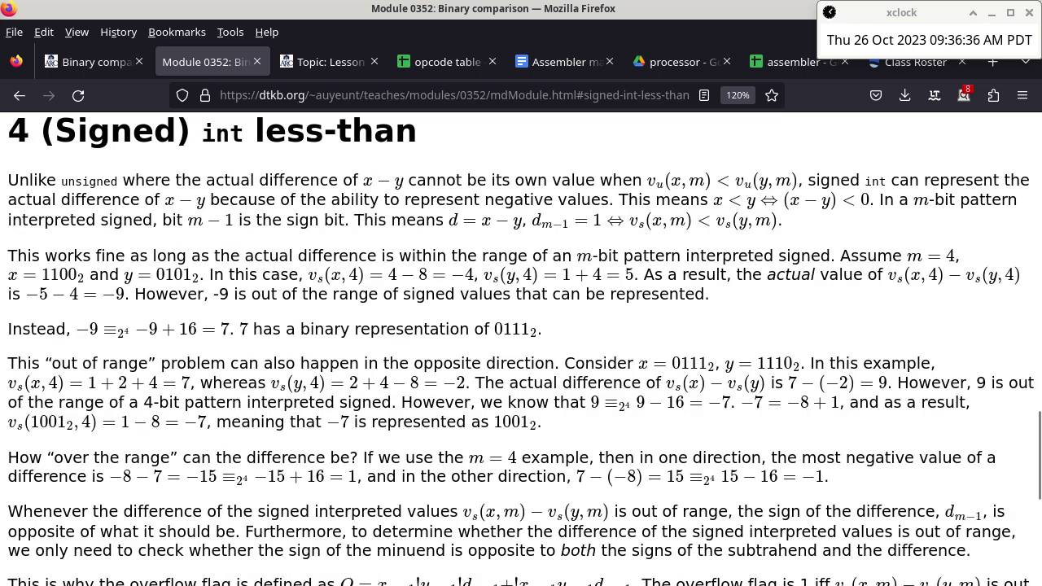
scroll(521, 349, down, 5)
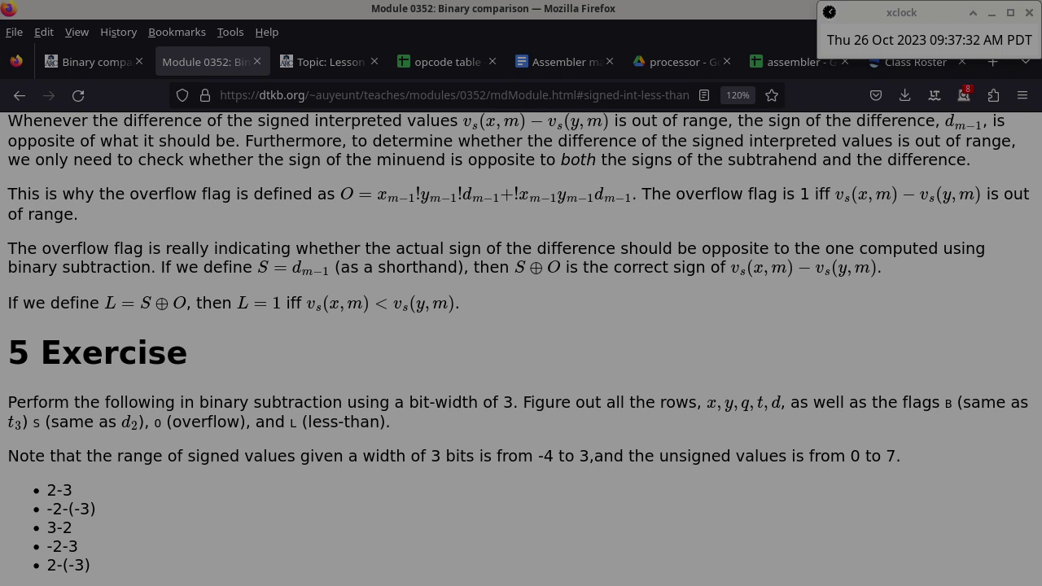
drag(335, 179, 633, 212)
drag(632, 210, 632, 210)
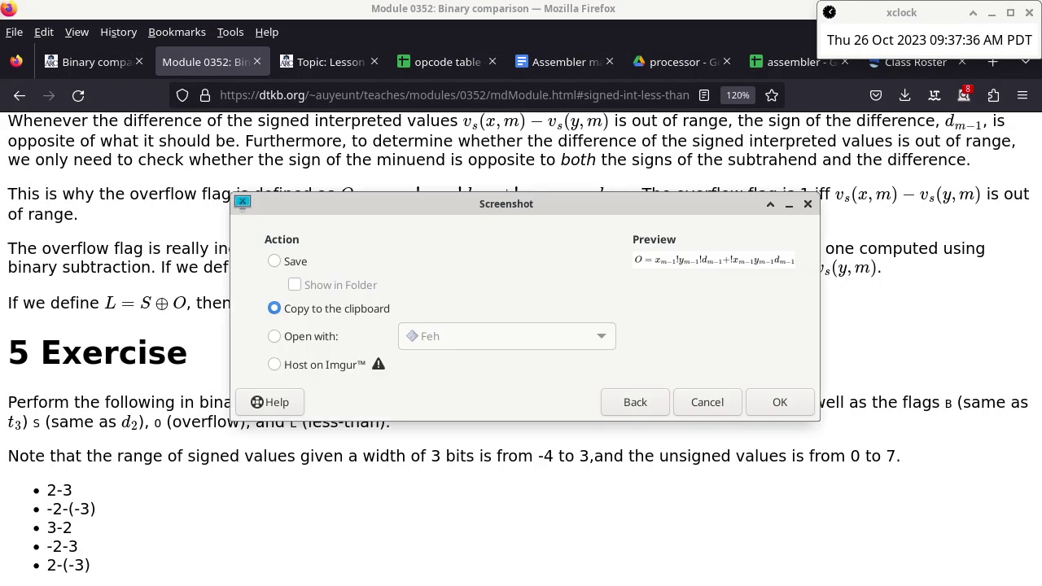
key(Down)
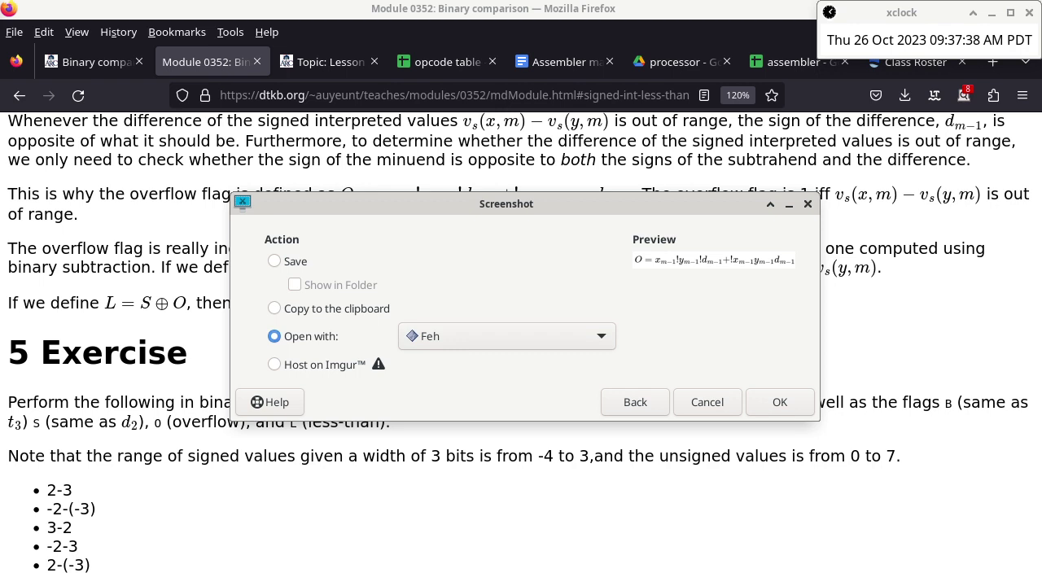
key(Return)
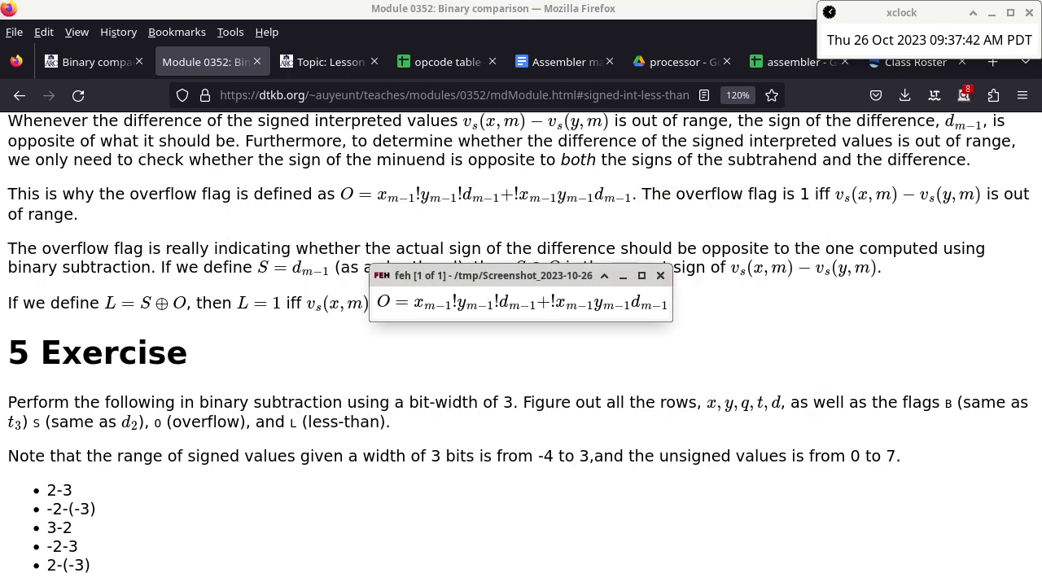
Step: Set the Feh formula window to Always on Top and move it away from the overflow flag text
key(alt+space)
key(Down)
key(Down)
key(Down)
key(Down)
key(Down)
key(Down)
key(Up)
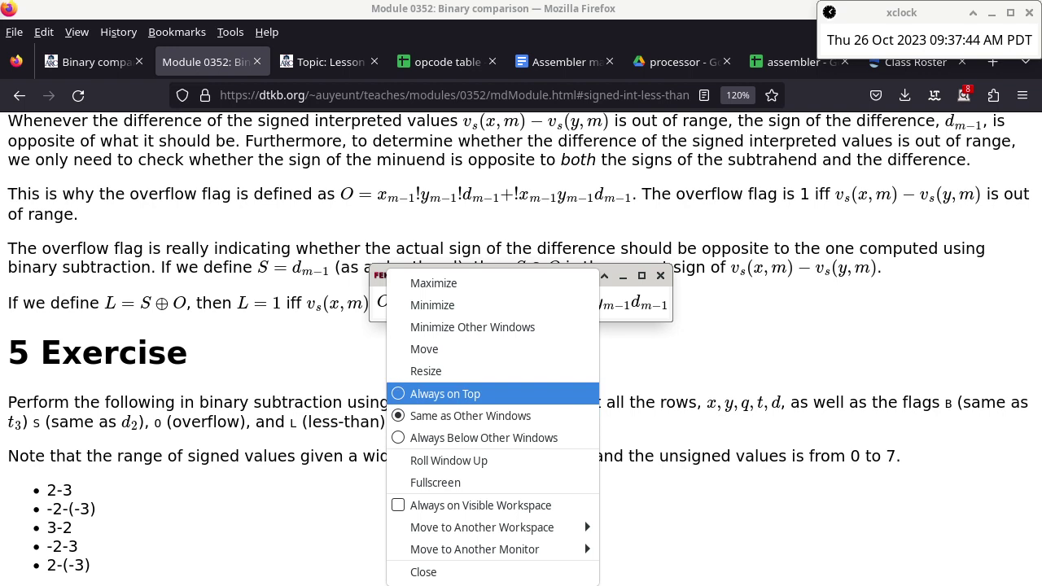
key(Return)
drag(488, 275, 857, 326)
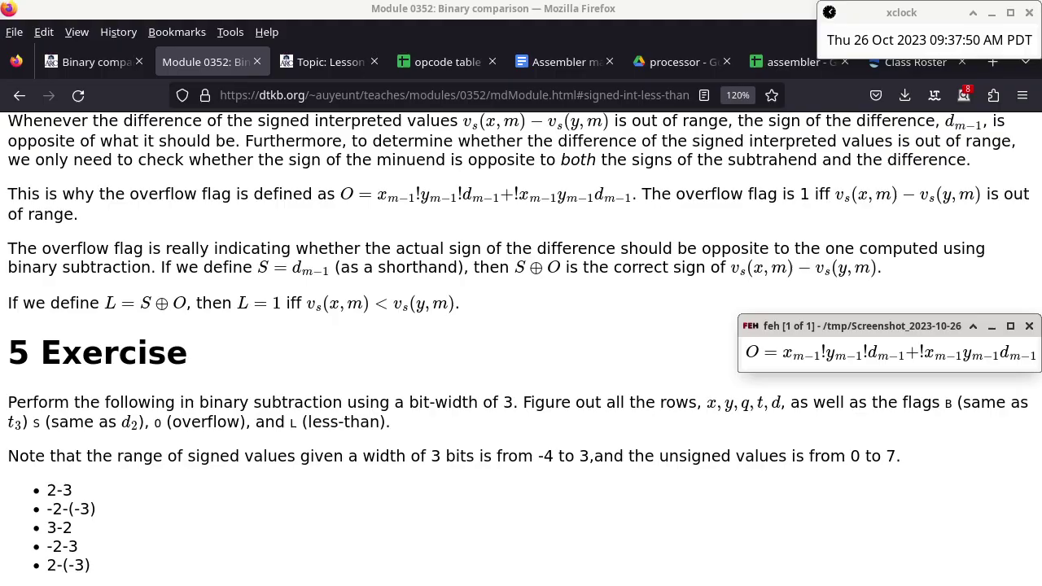
Step: Return to Logisim and place the formula window just below the lower S1, S2 and Sout gates
key(Print)
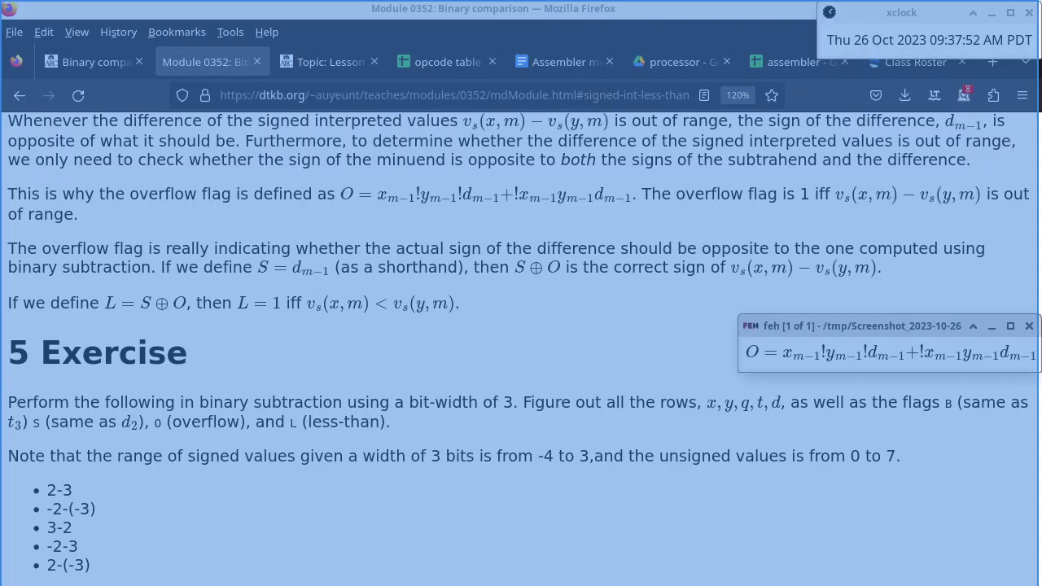
key(Escape)
key(alt+Tab)
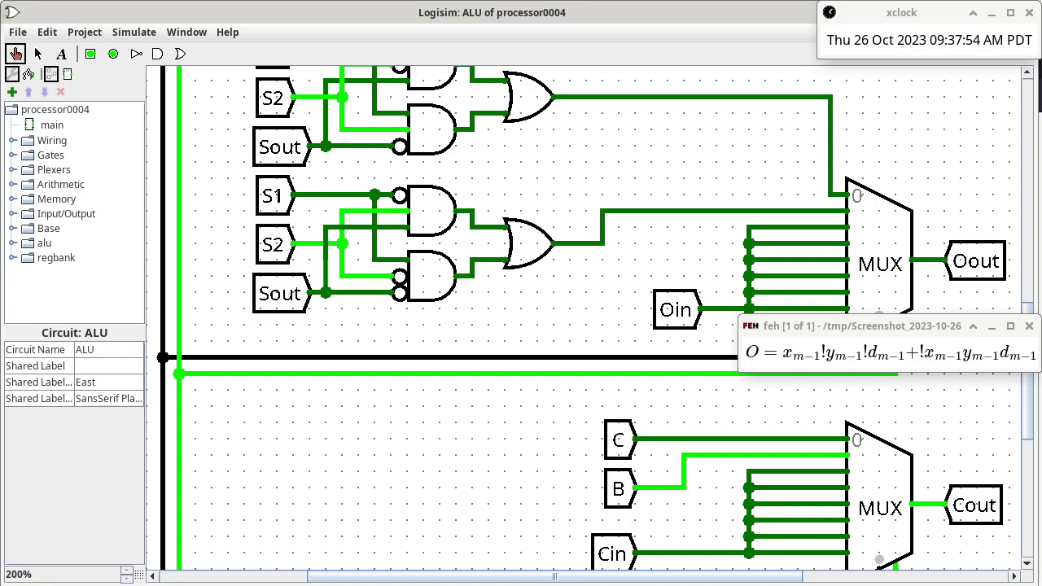
drag(863, 326, 387, 328)
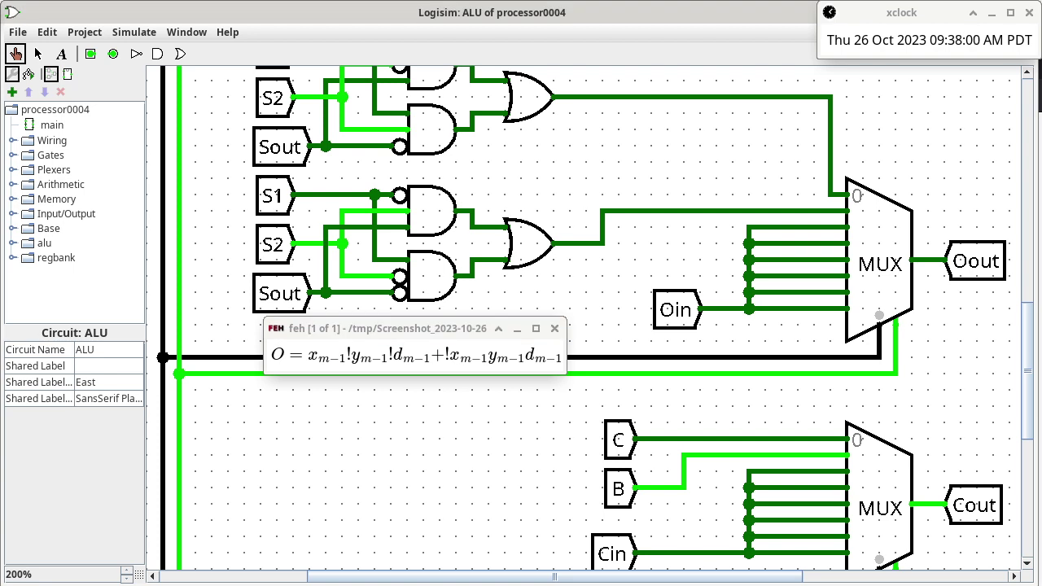
Step: Try to place a text label beside the Cin tunnel of the Cout multiplexer, then return to the Poke tool
key(ctrl+3)
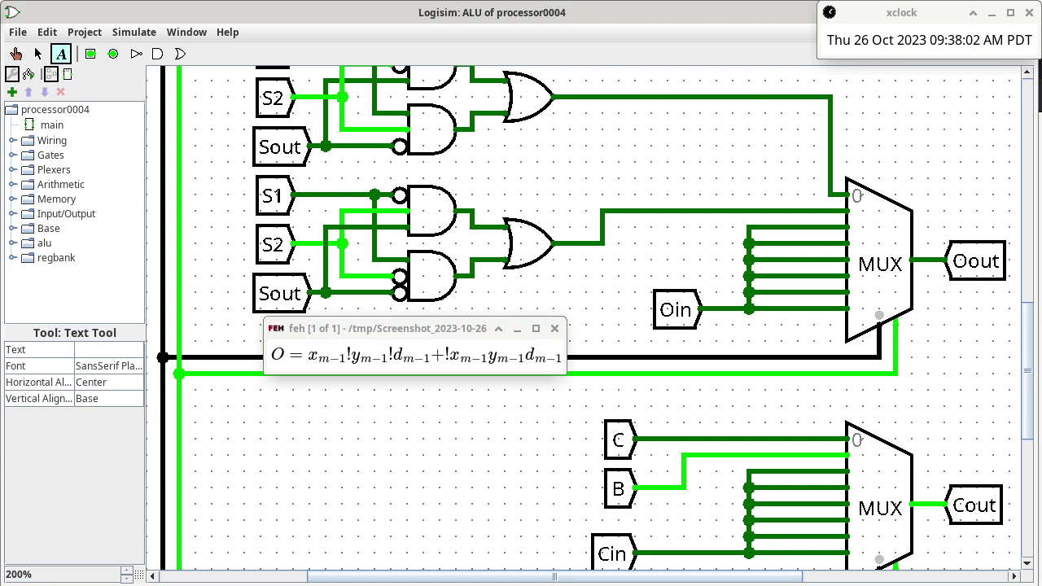
click(583, 546)
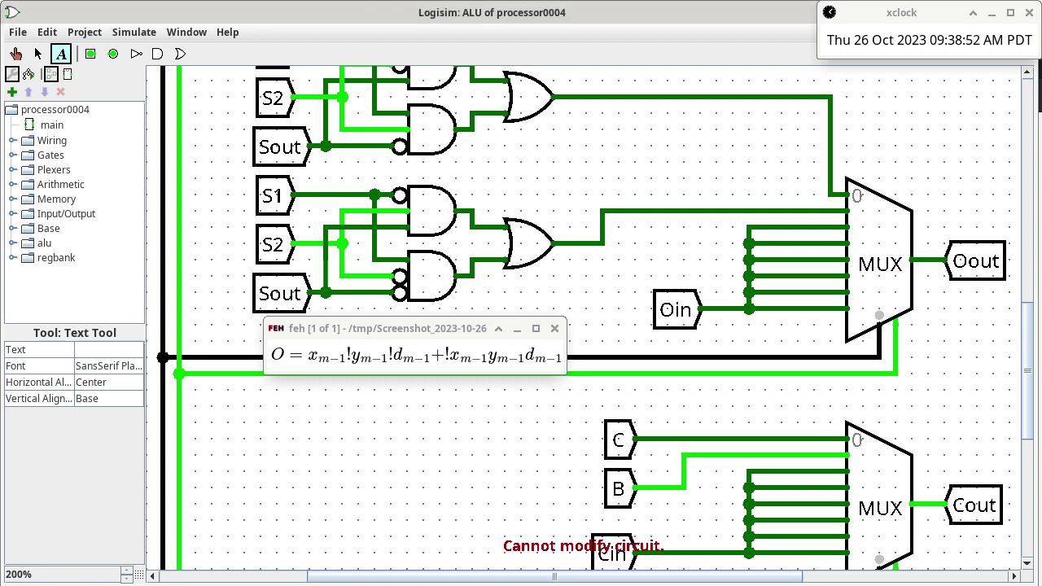
key(ctrl+1)
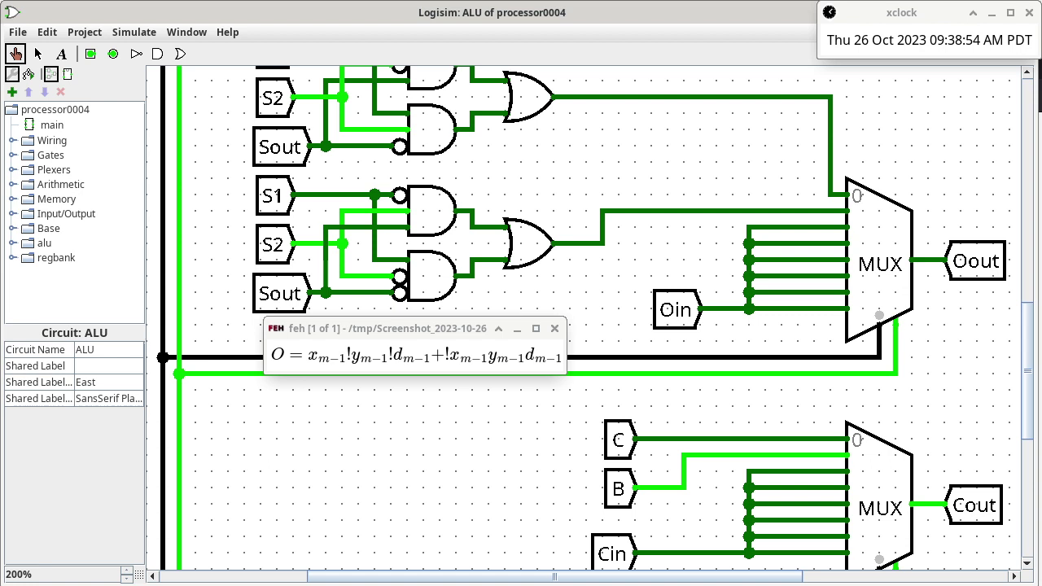
Step: Probe the wire from the lower OR gate to the Oout multiplexer and examine the Cout multiplexer with its C, B and Cin inputs
click(701, 210)
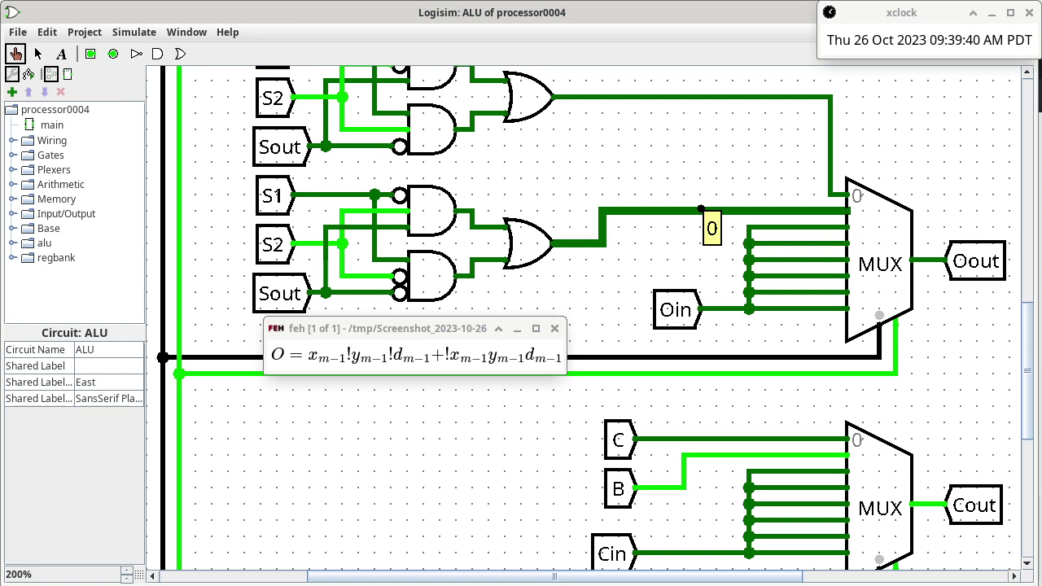
scroll(586, 326, down, 5)
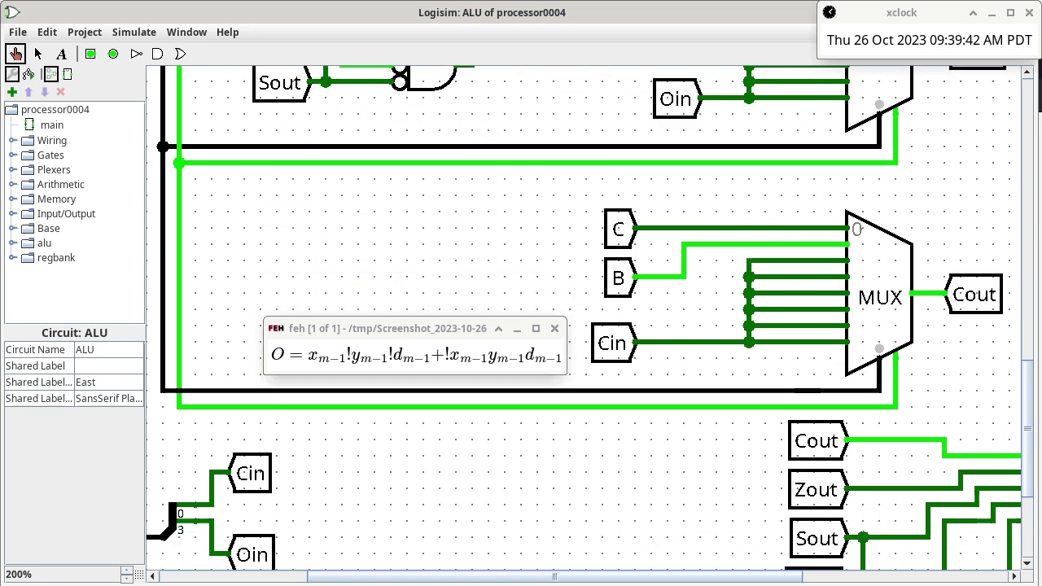
Step: Close the overflow formula window beside the flagsOut wiring and probe the output wire of the XOR gate fed by Sout and Oout
scroll(590, 317, down, 5)
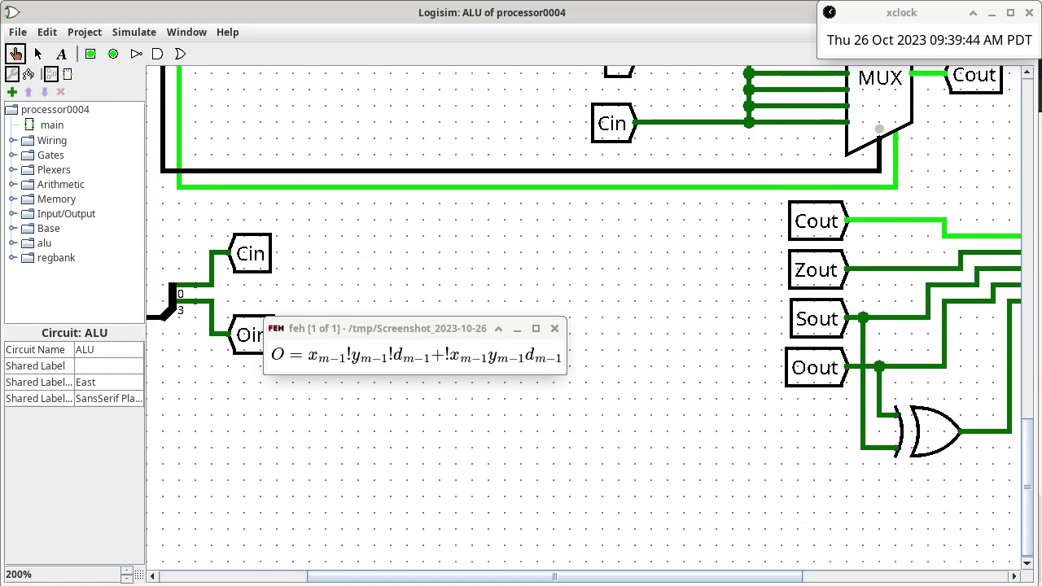
scroll(586, 325, right, 8)
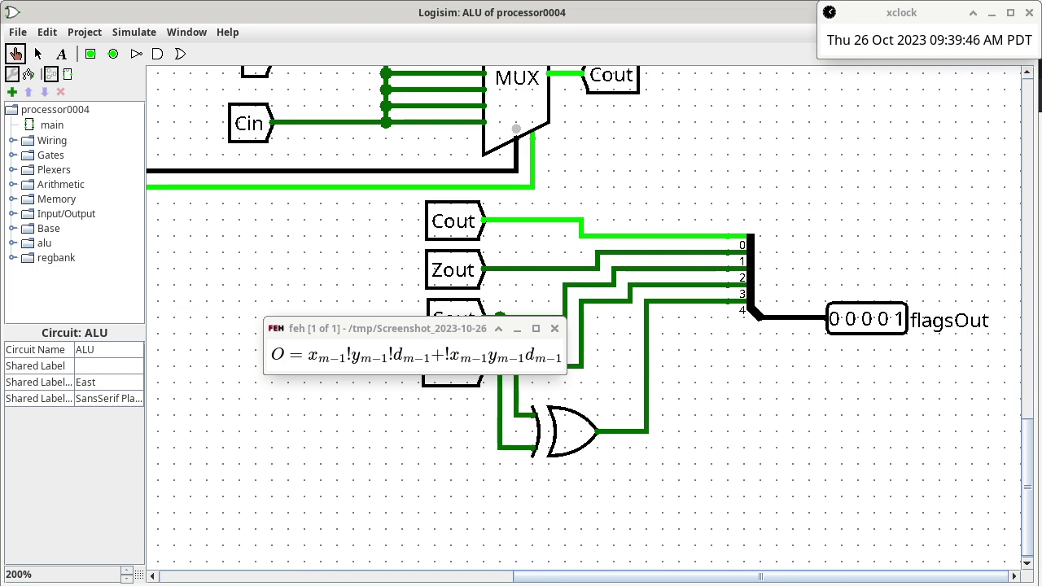
click(554, 328)
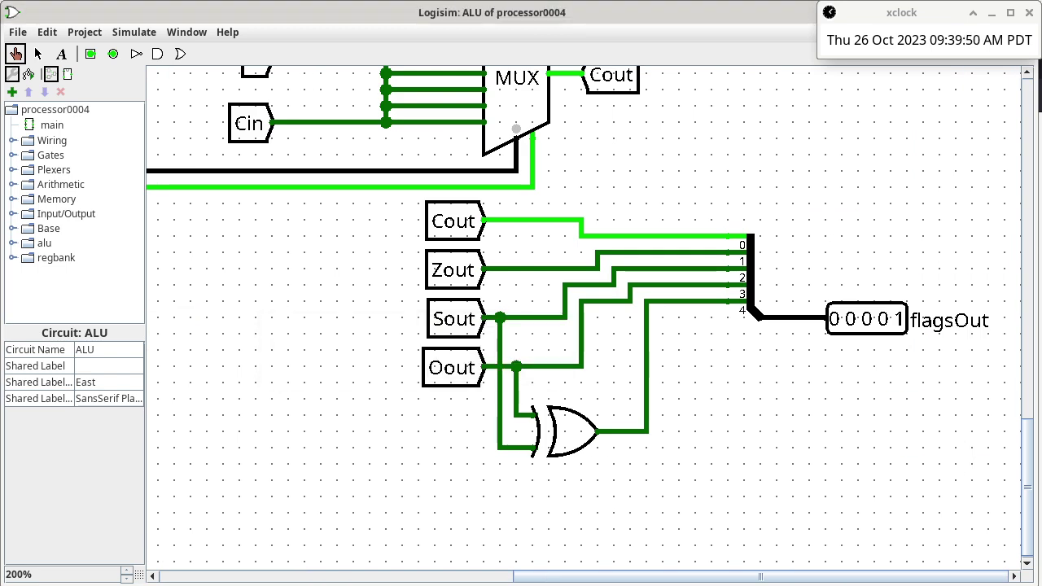
click(614, 432)
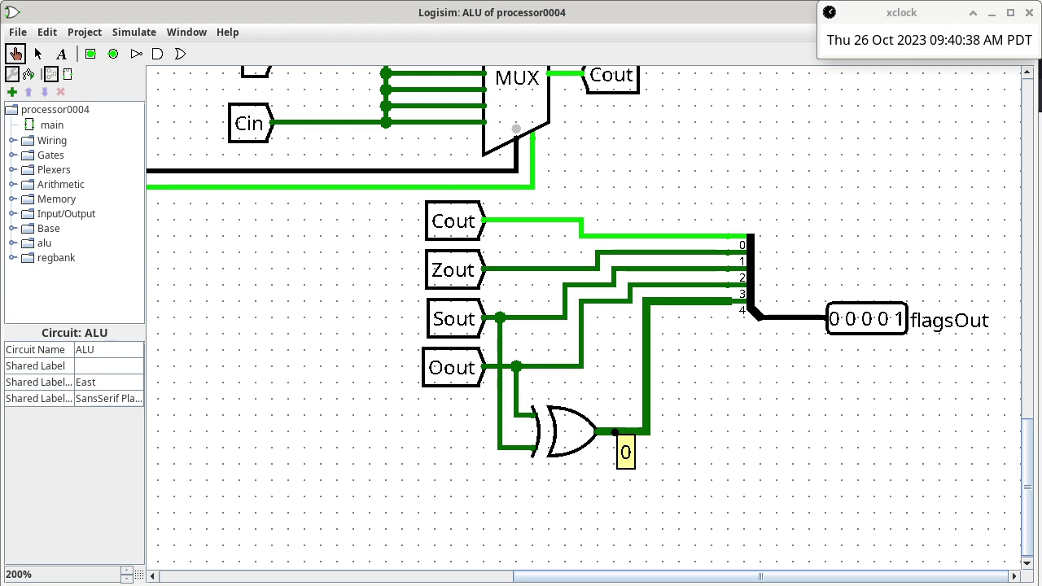
Step: Switch to the Firefox module page, review the signed less-than definition L = S ⊕ O and the unsigned less-than section, and return to Logisim
key(alt+Tab)
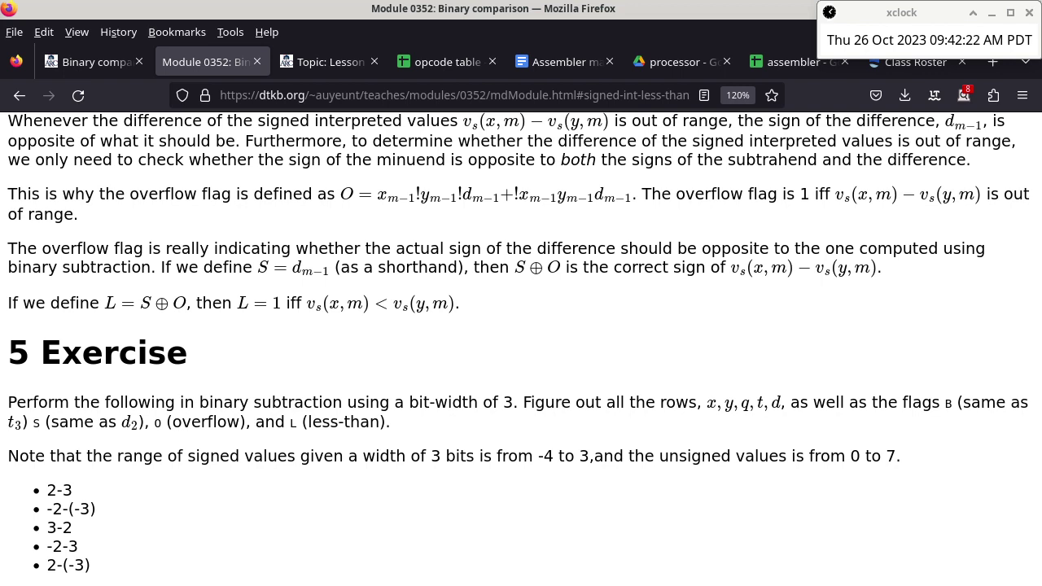
key(alt+Tab)
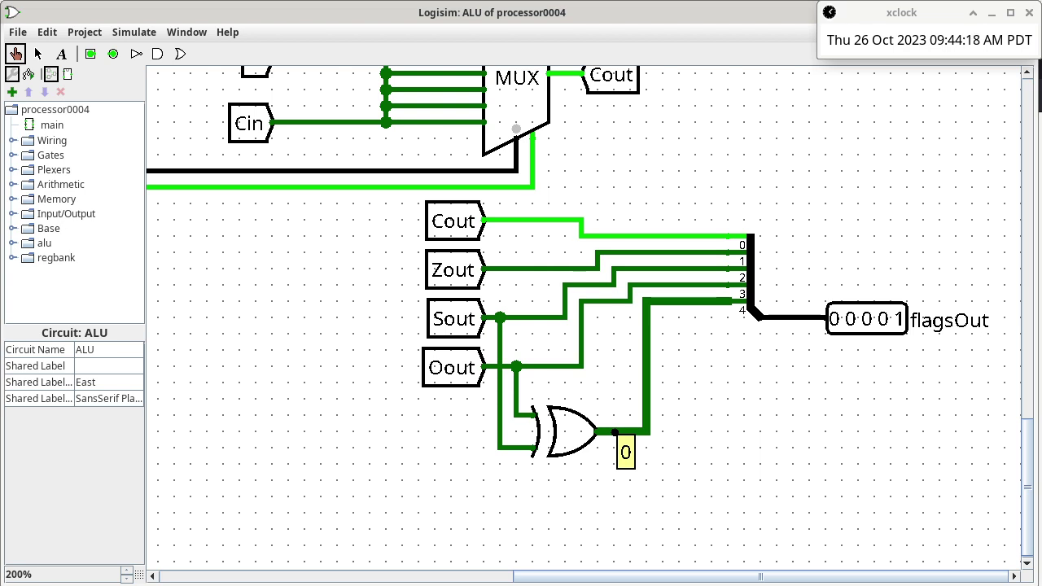
key(alt+Tab)
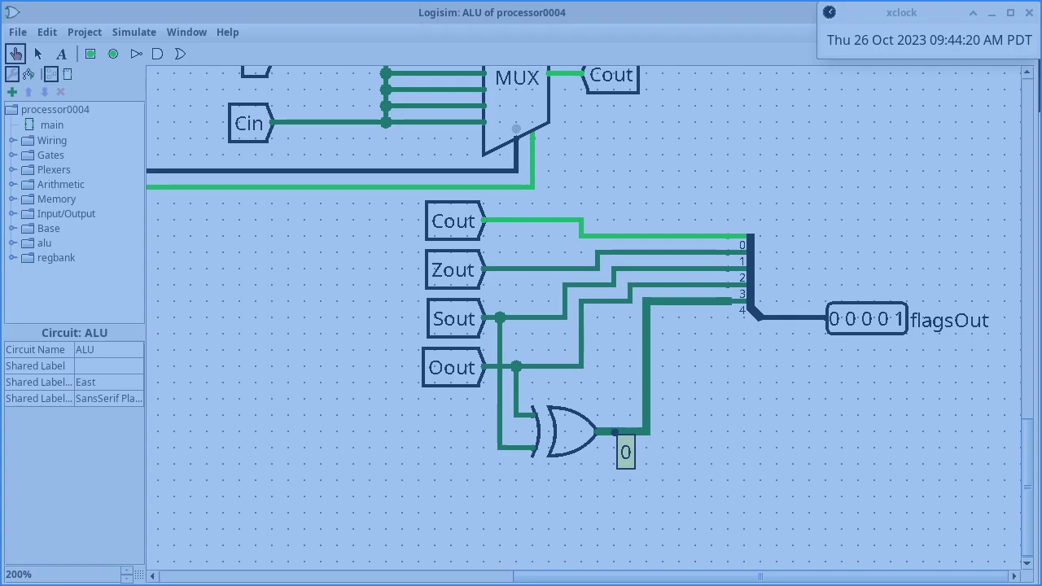
scroll(521, 348, up, 15)
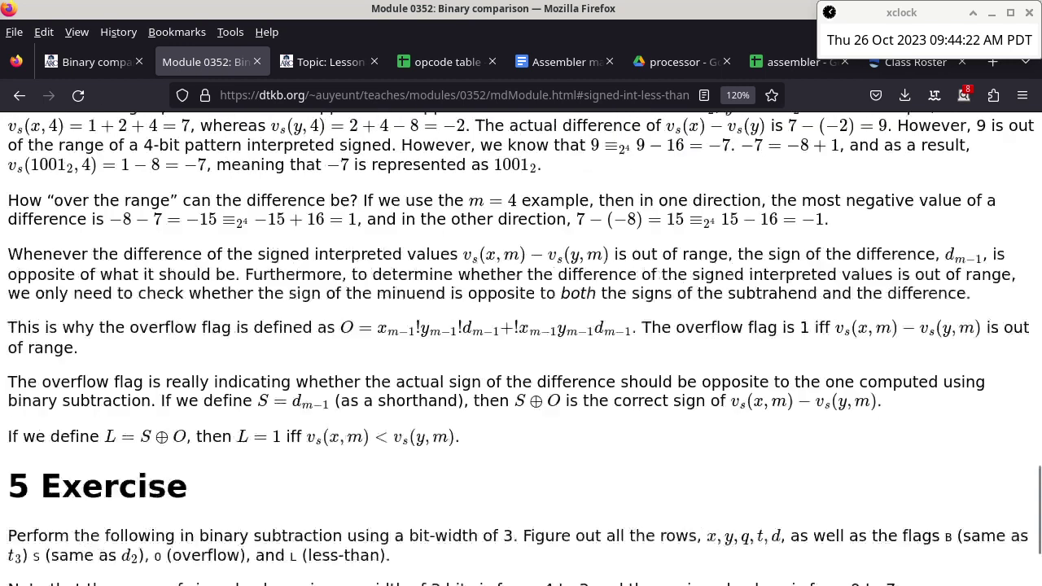
scroll(521, 348, up, 12)
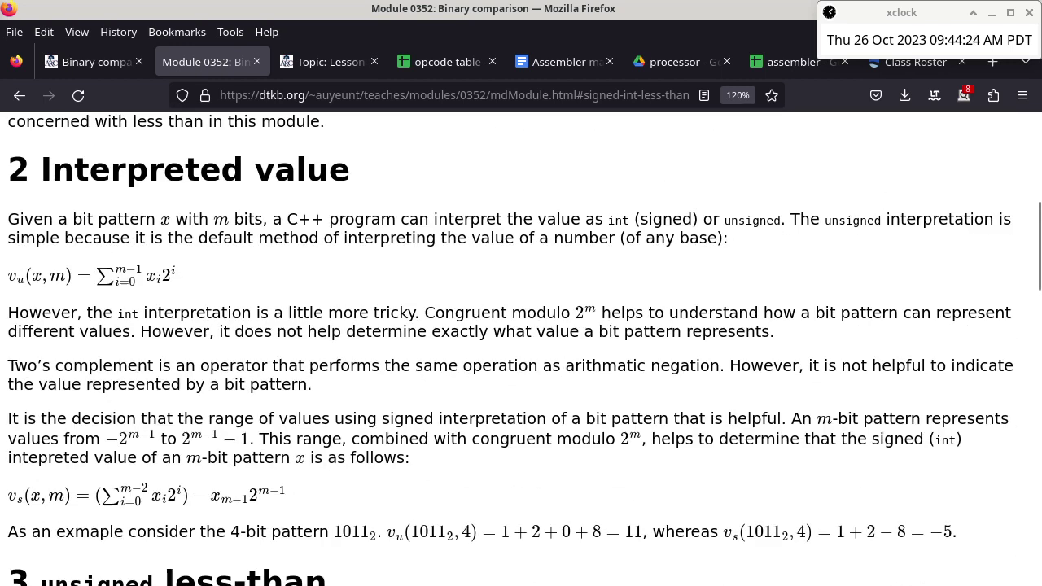
scroll(521, 348, down, 10)
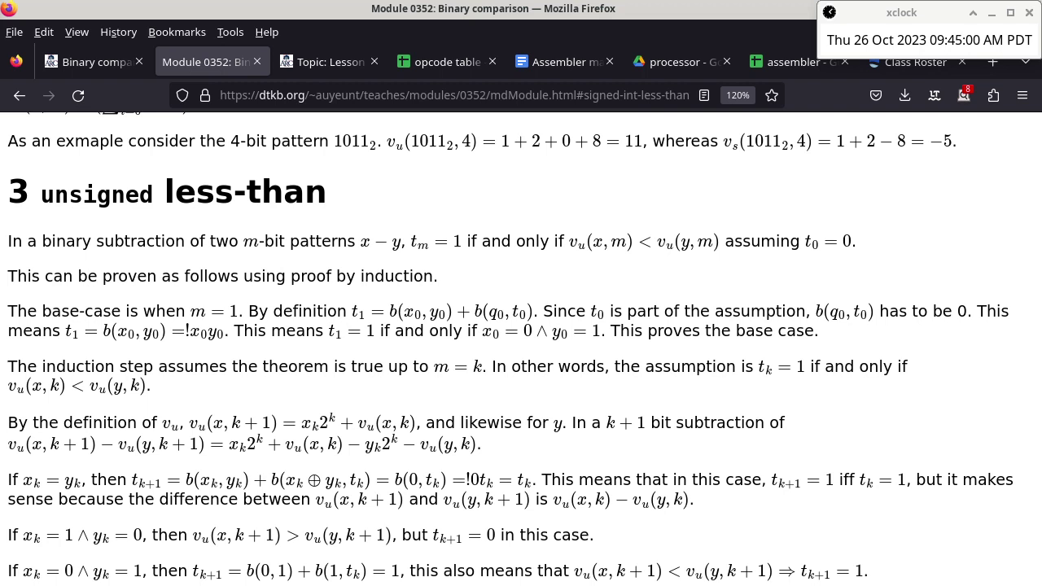
key(alt+Tab)
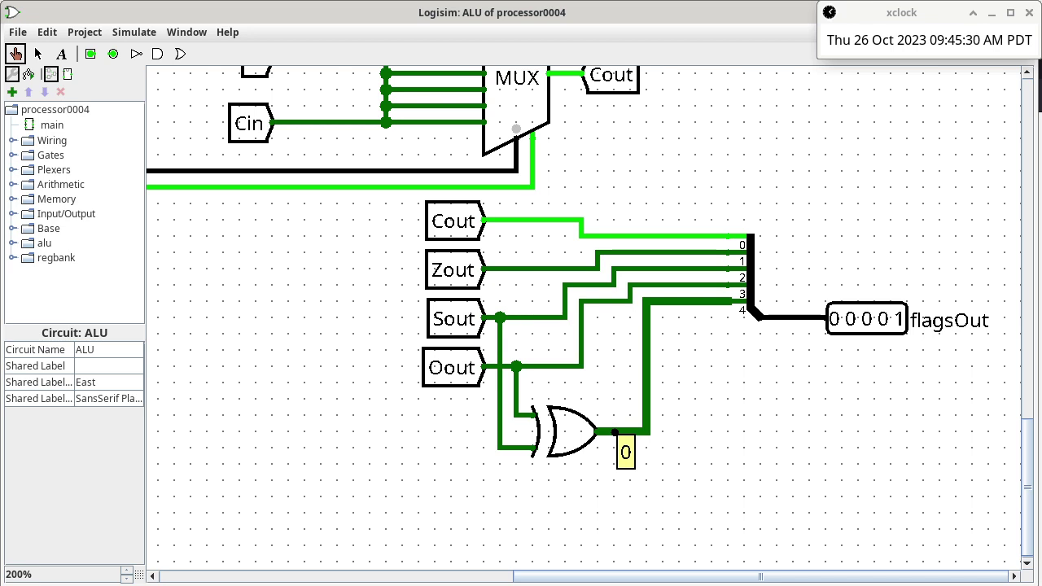
Step: Try to edit the in1 input pin of the ALU circuit and decline creating a new circuit state
scroll(583, 317, left, 10)
scroll(583, 317, up, 10)
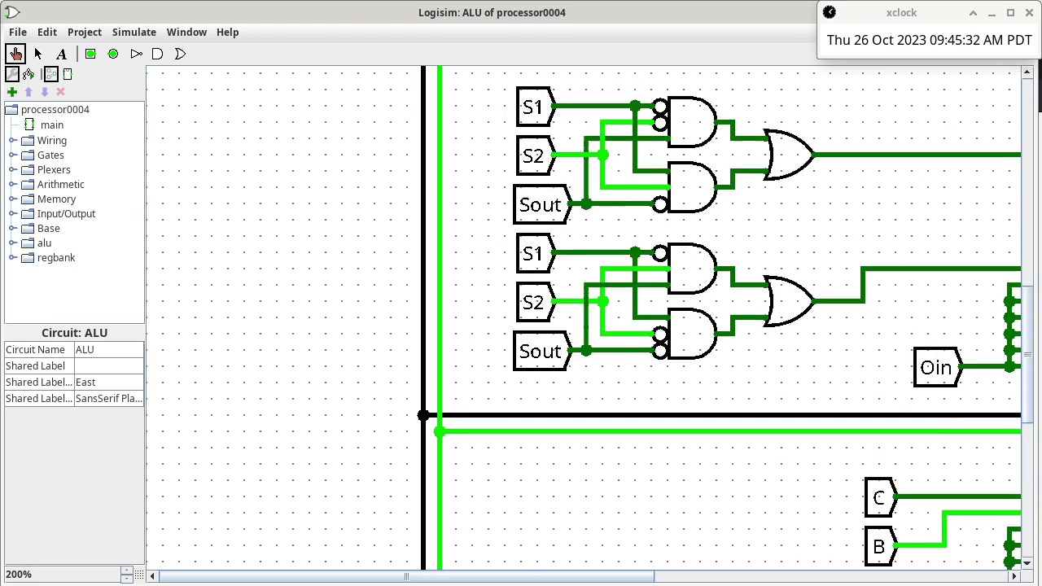
scroll(582, 317, up, 15)
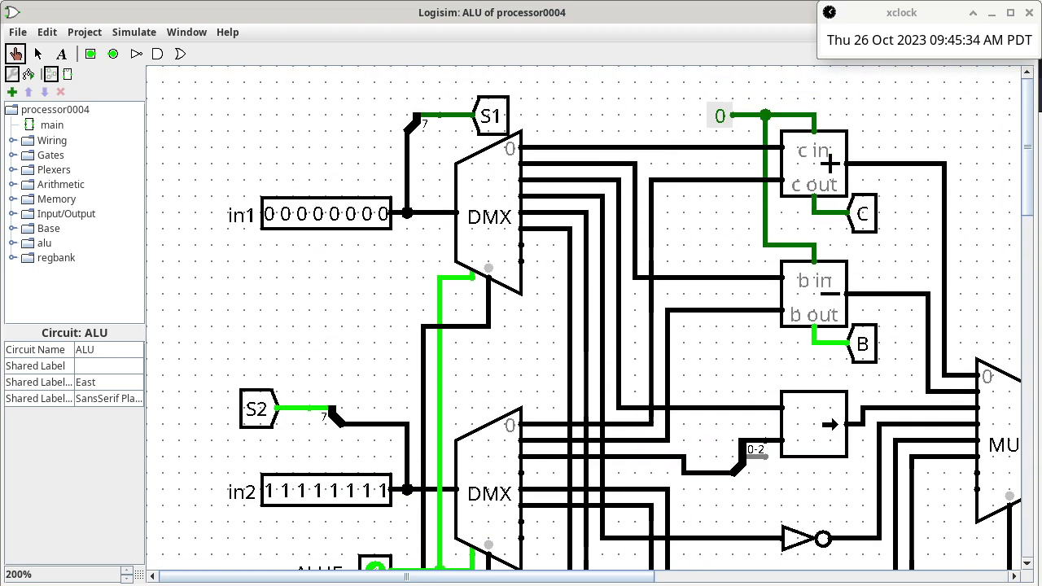
click(326, 213)
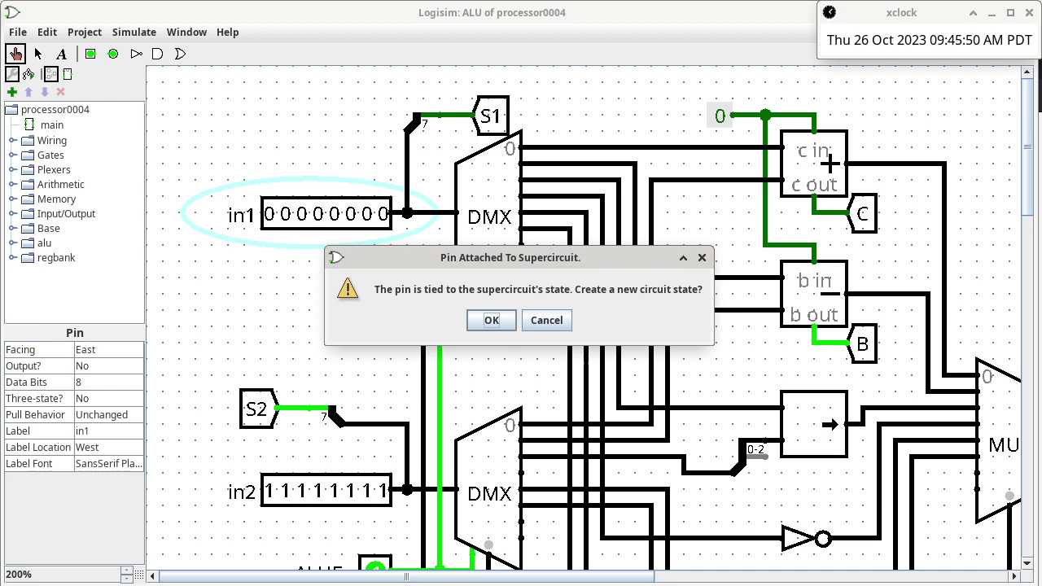
click(546, 319)
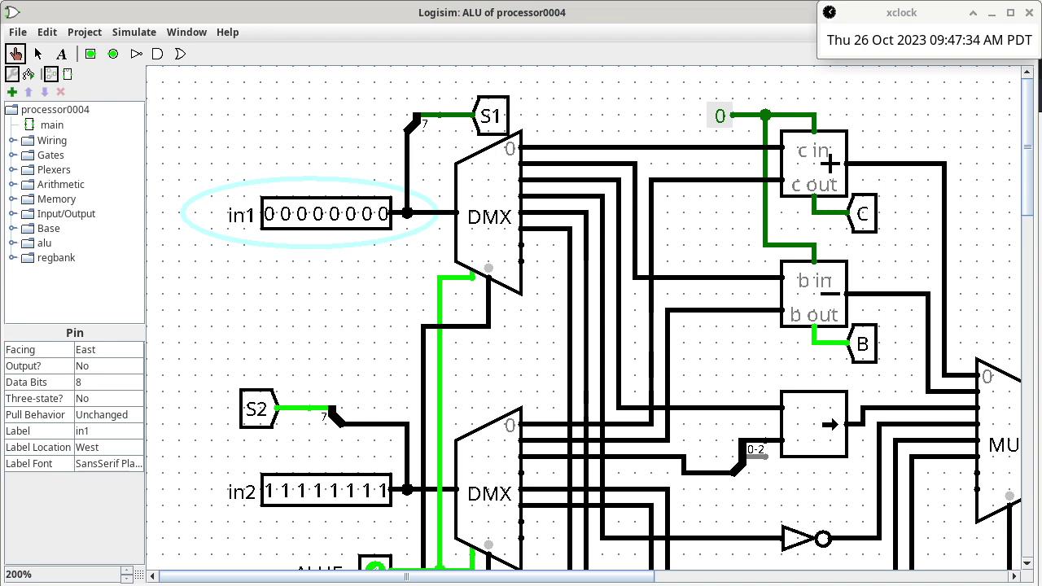
Step: Open the regBank subcircuit from the main circuit and set registers A and D to 72
double_click(51, 125)
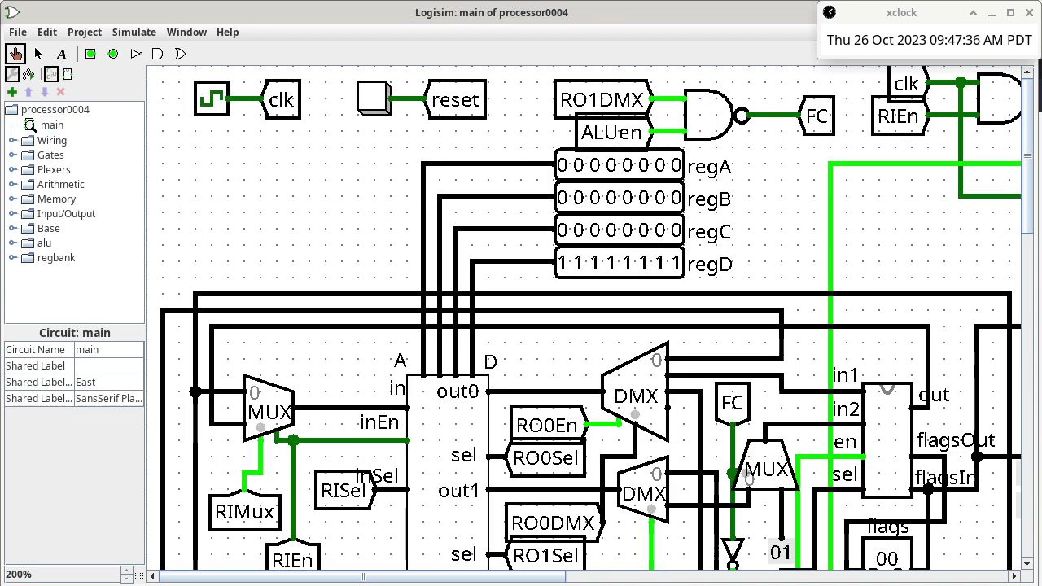
right_click(446, 470)
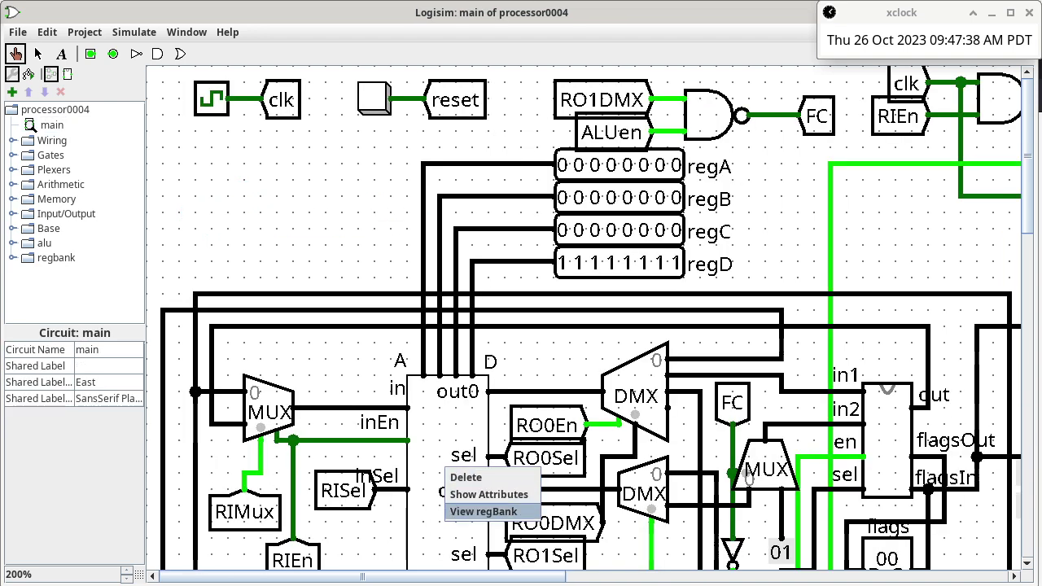
click(484, 512)
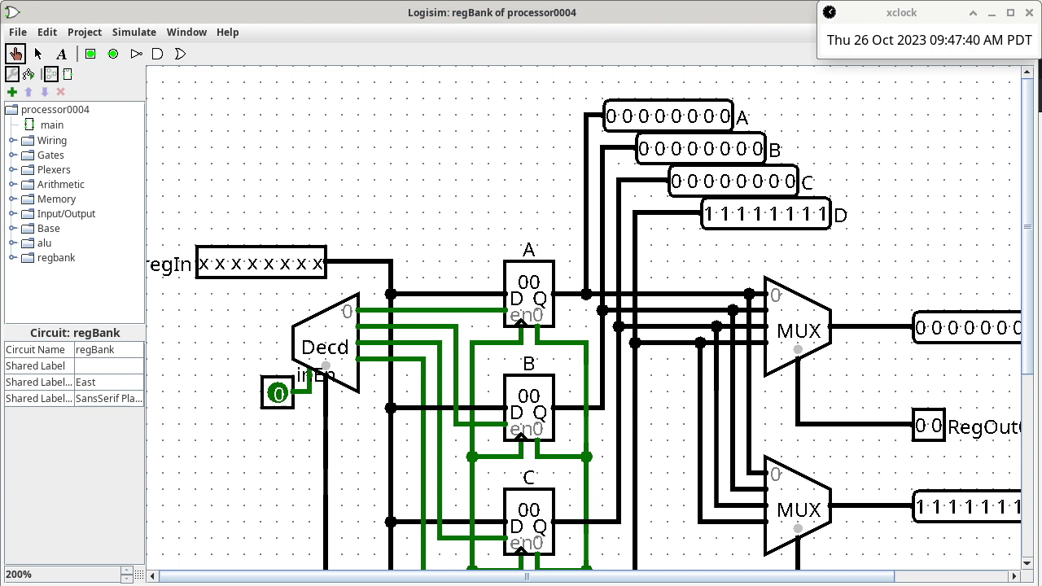
scroll(582, 318, down, 3)
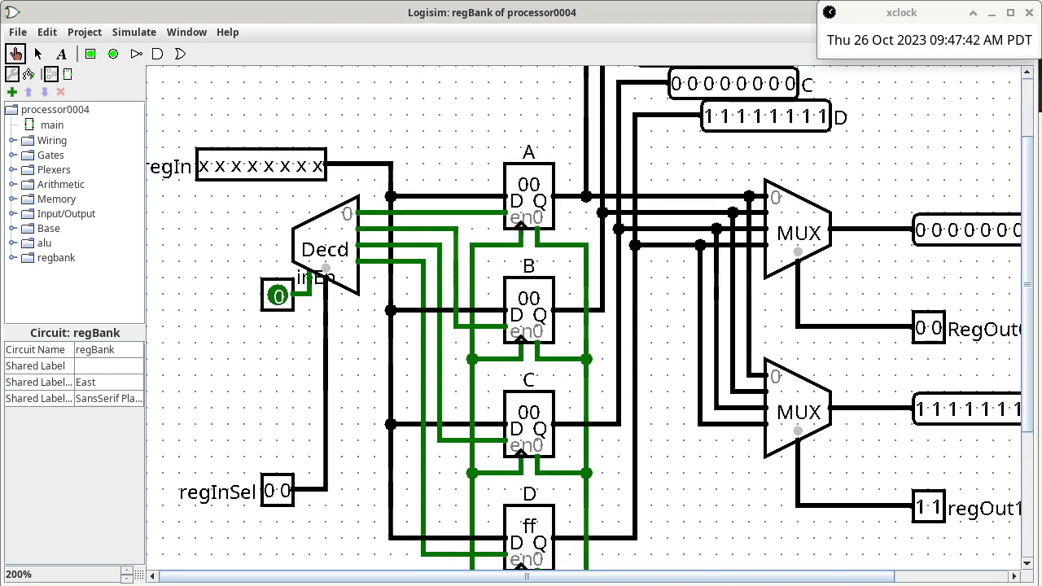
click(529, 184)
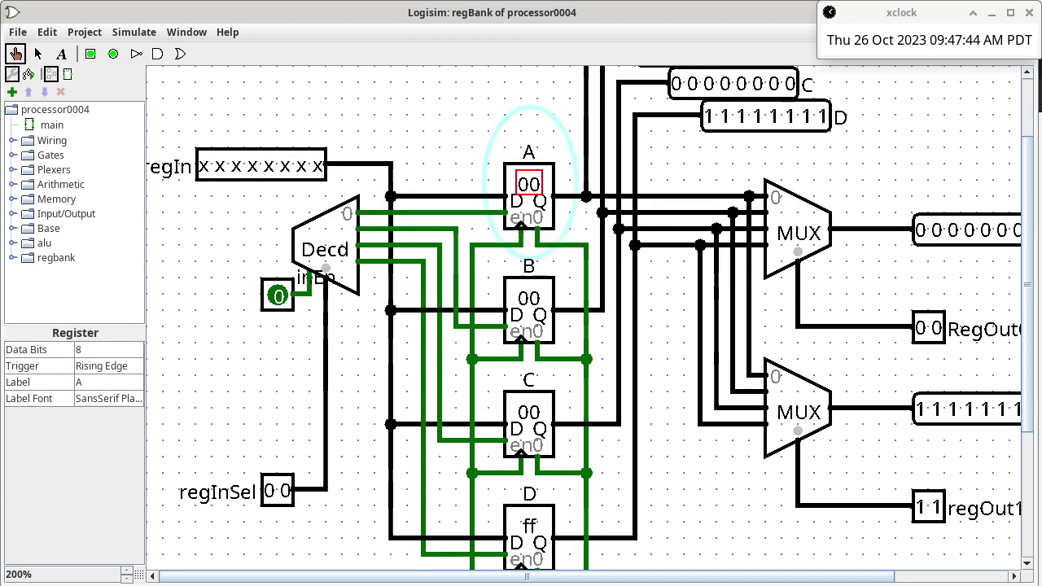
text(72)
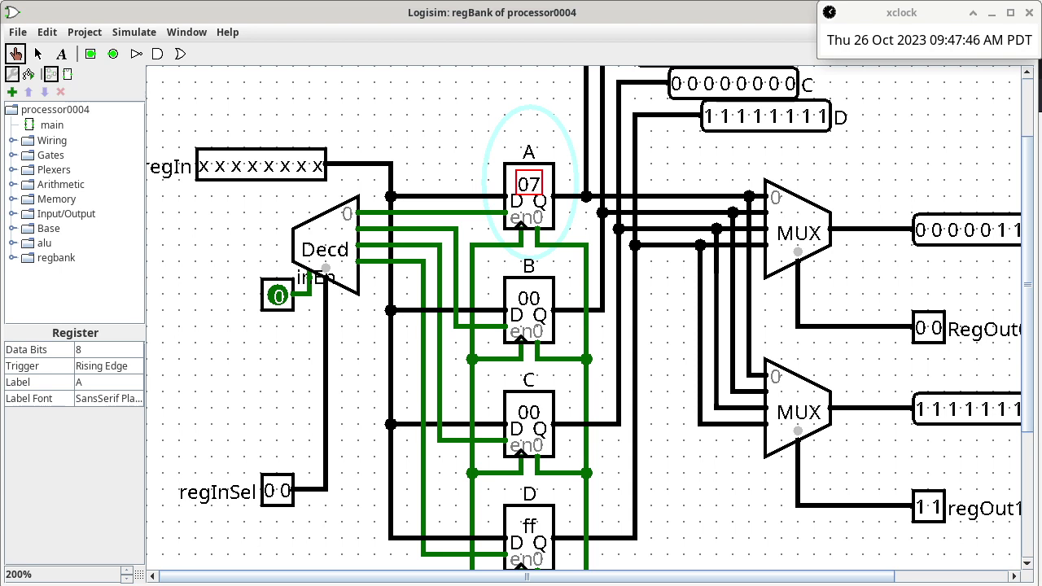
click(528, 526)
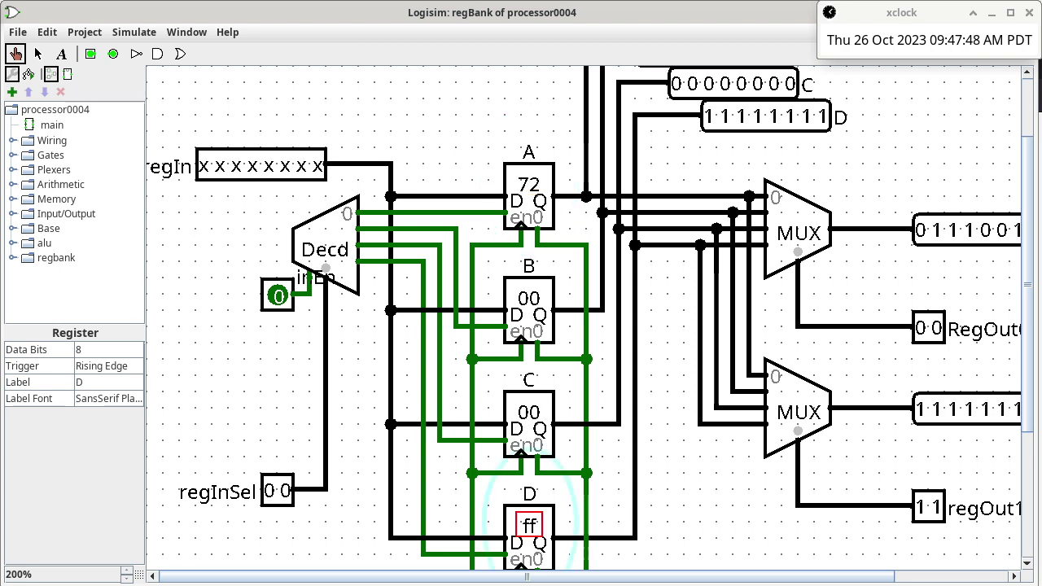
text(72)
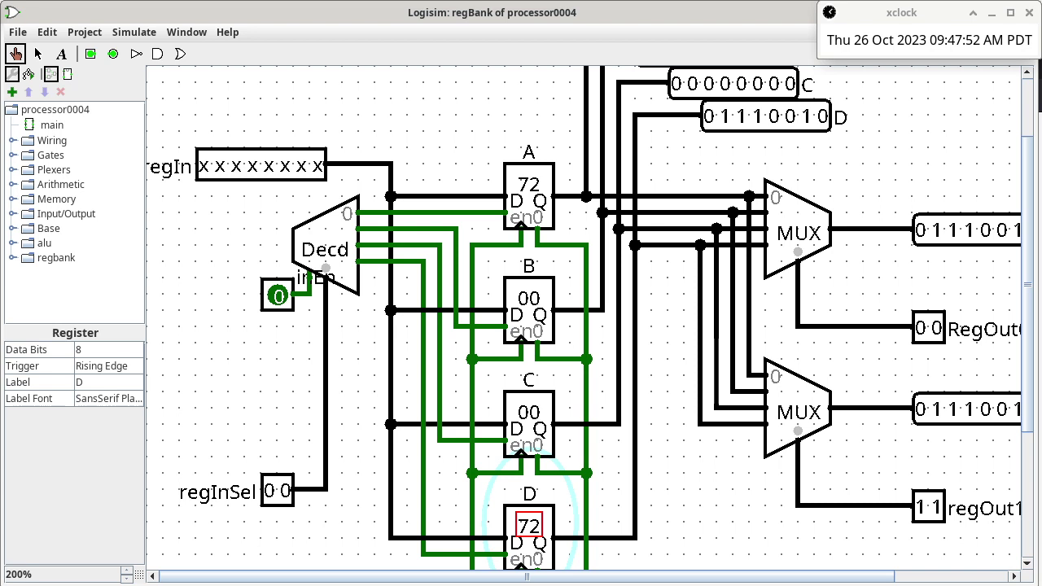
Step: Open the ALU from the main circuit, examine its overflow, zero and carry flag logic, and probe the Sout wire to flagsOut
double_click(51, 125)
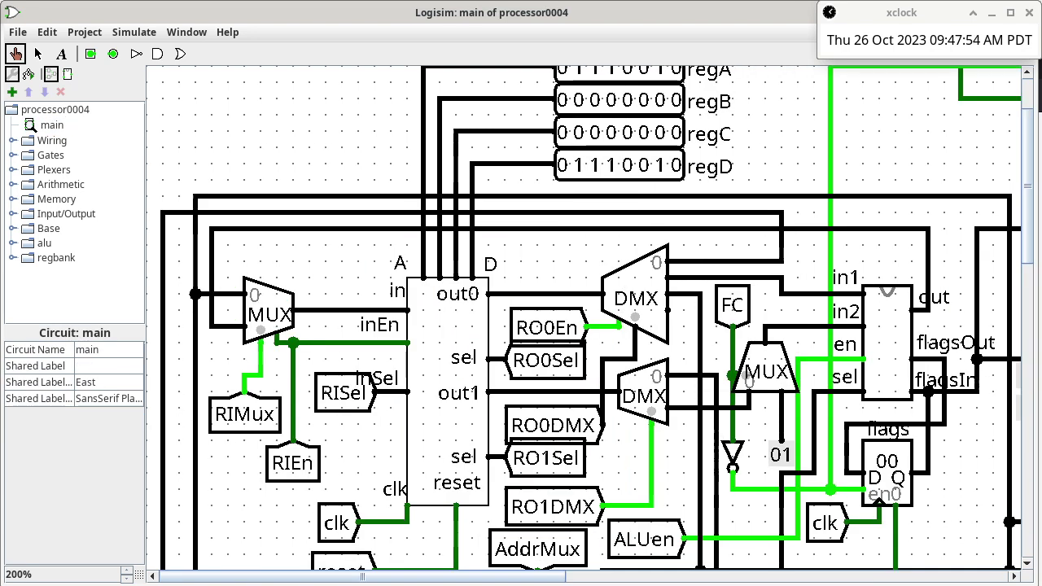
right_click(883, 345)
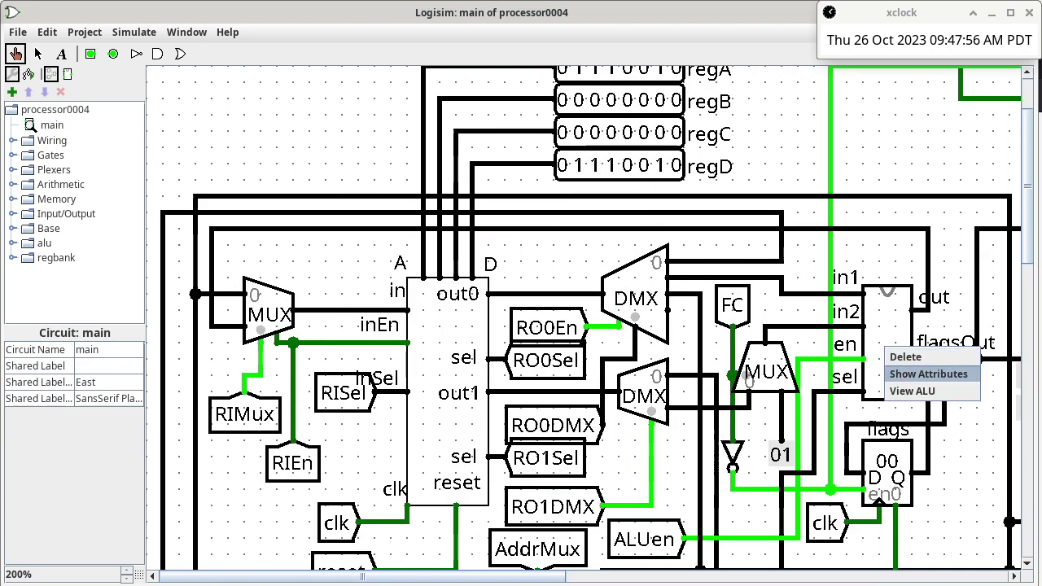
click(919, 393)
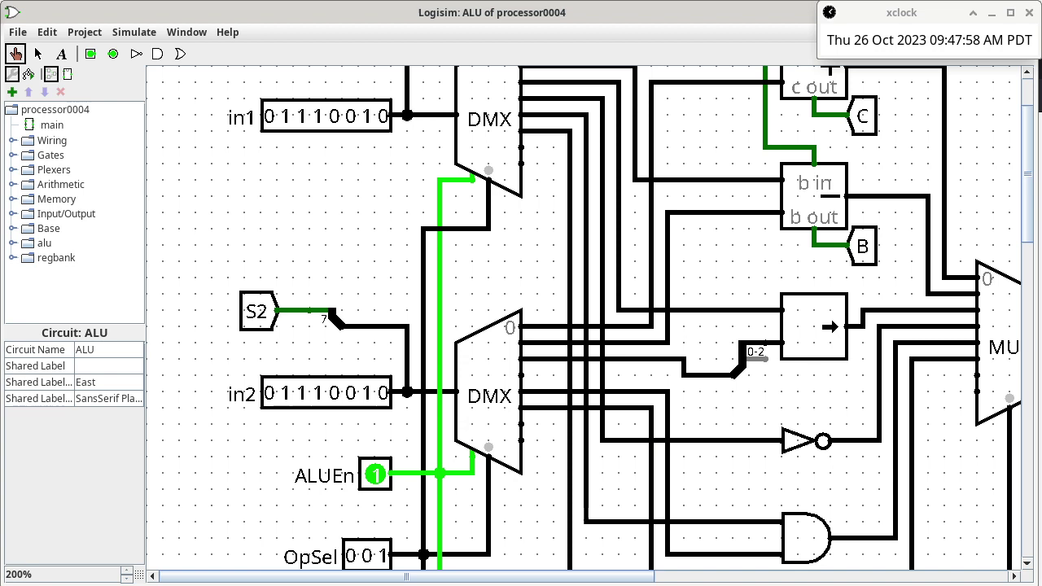
scroll(583, 317, down, 10)
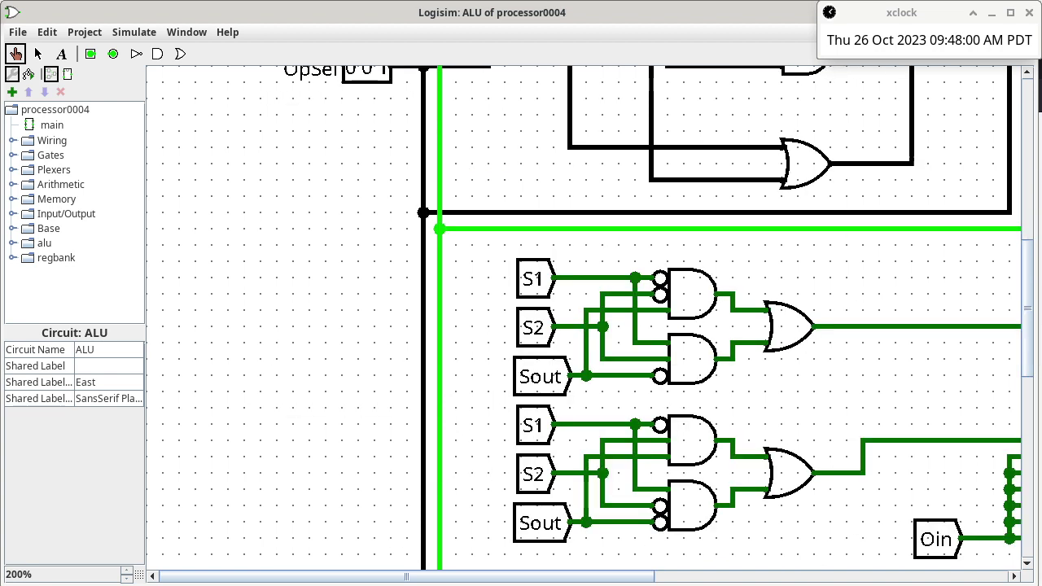
scroll(583, 318, right, 10)
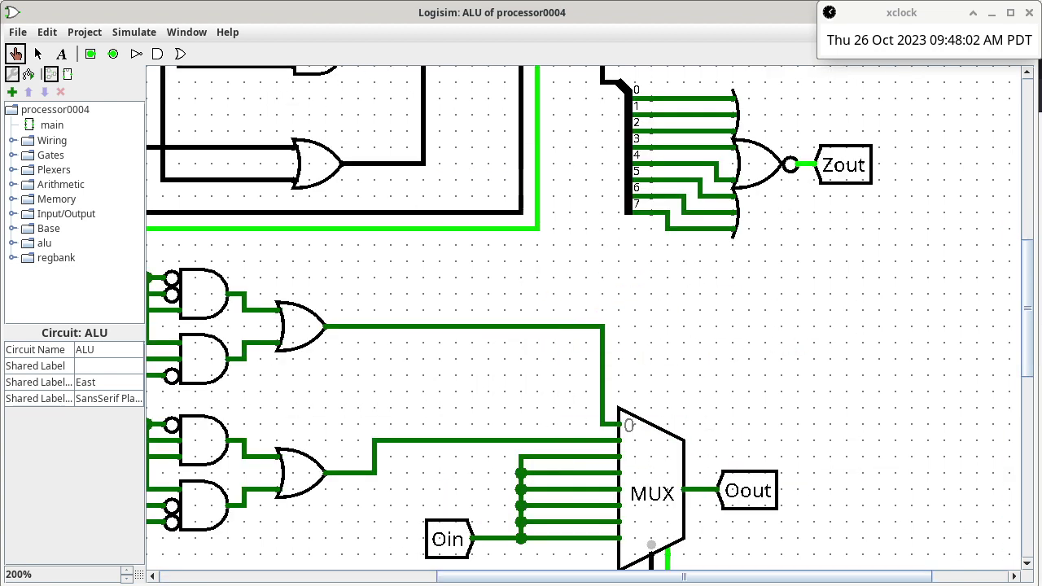
scroll(583, 317, down, 12)
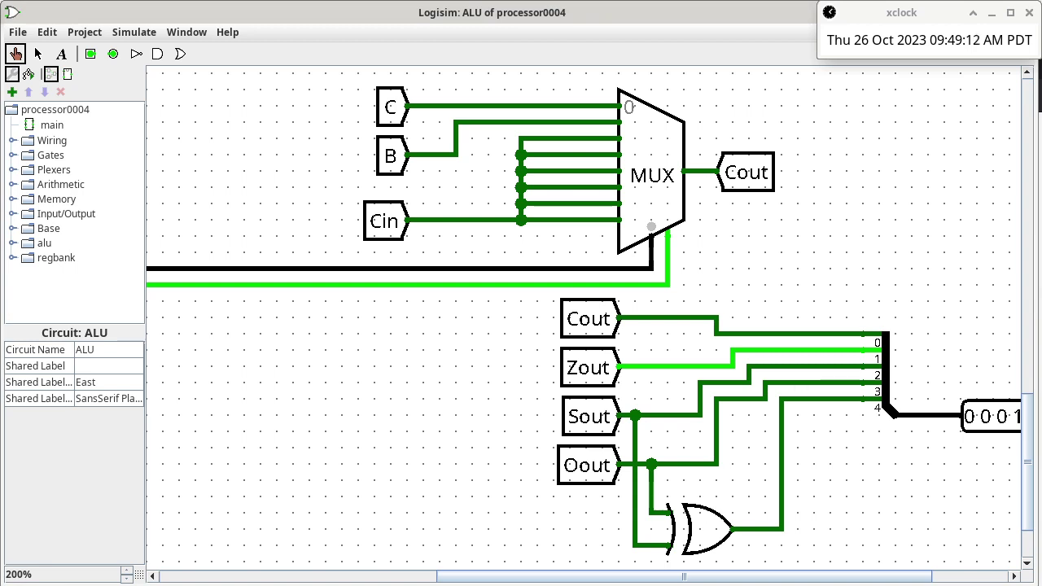
click(689, 420)
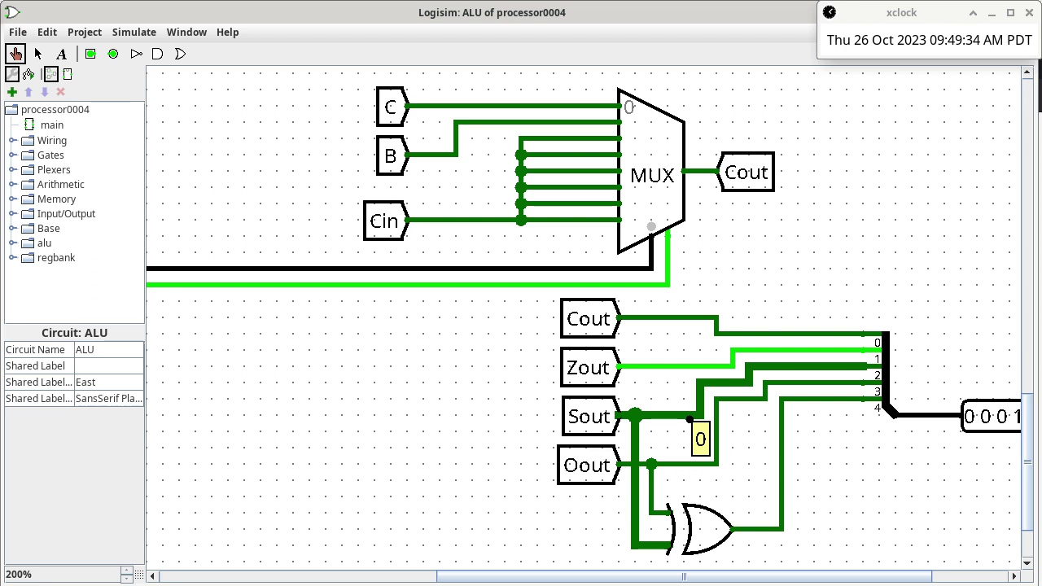
Step: Return to the main circuit and open the regBank subcircuit from it
double_click(52, 125)
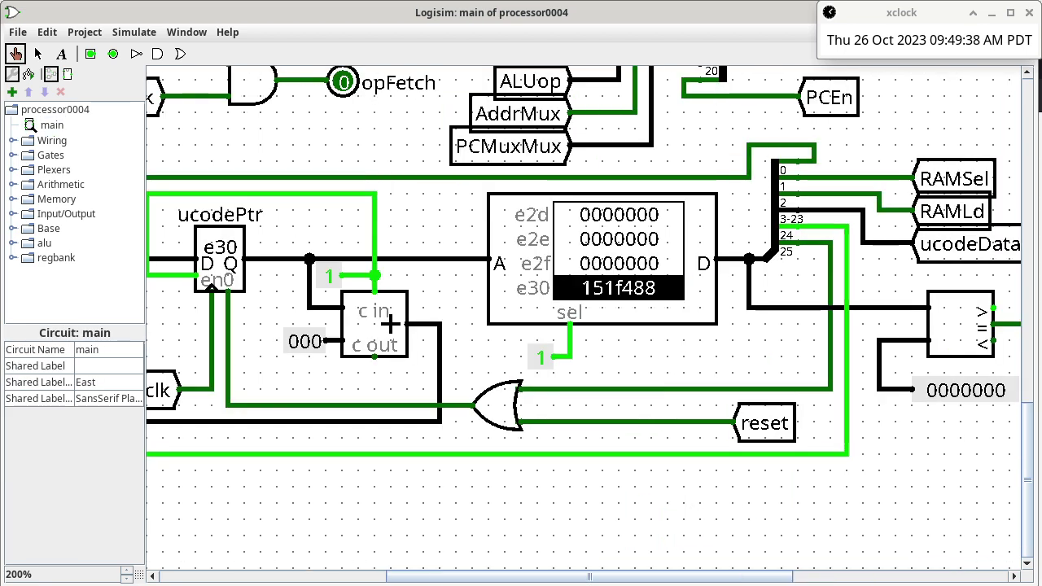
scroll(584, 319, up, 10)
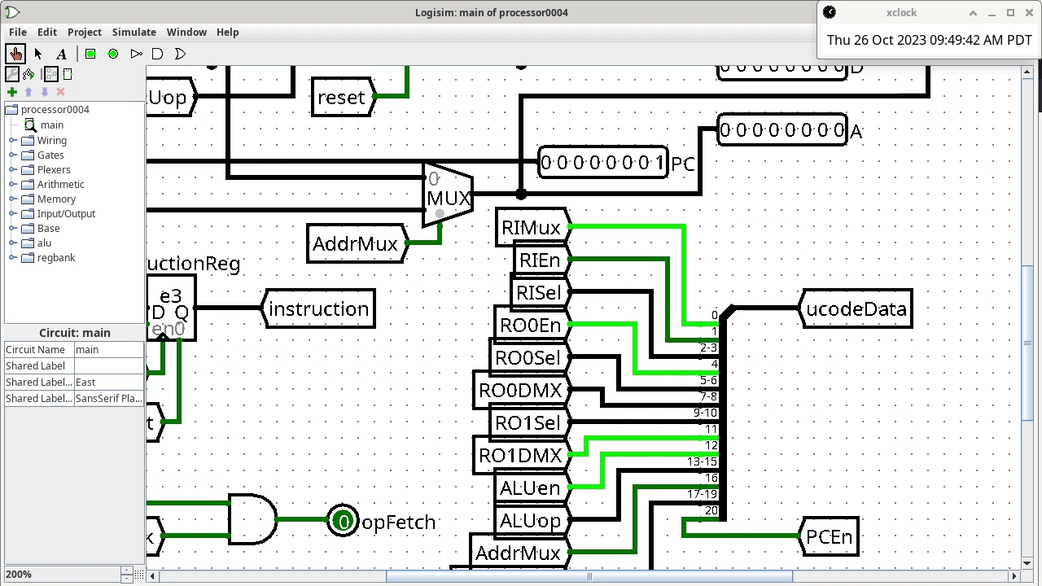
scroll(583, 319, left, 10)
scroll(584, 319, up, 7)
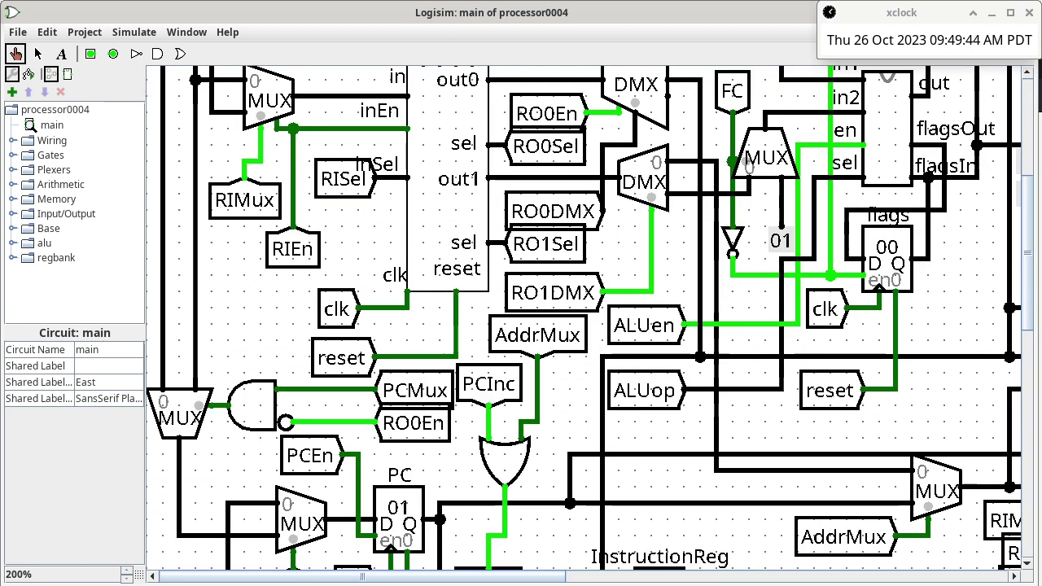
right_click(468, 229)
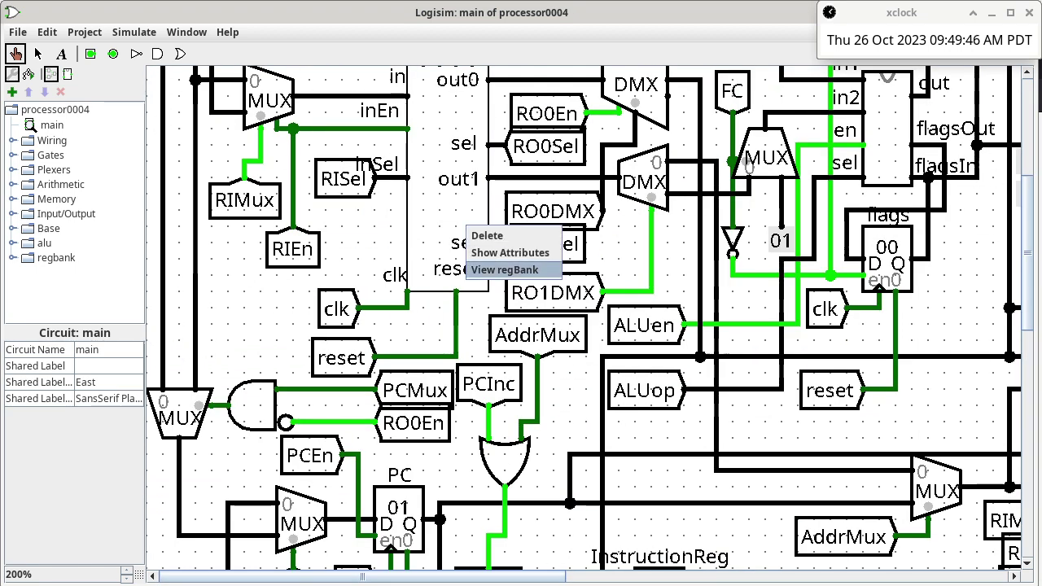
click(505, 269)
scroll(584, 319, up, 6)
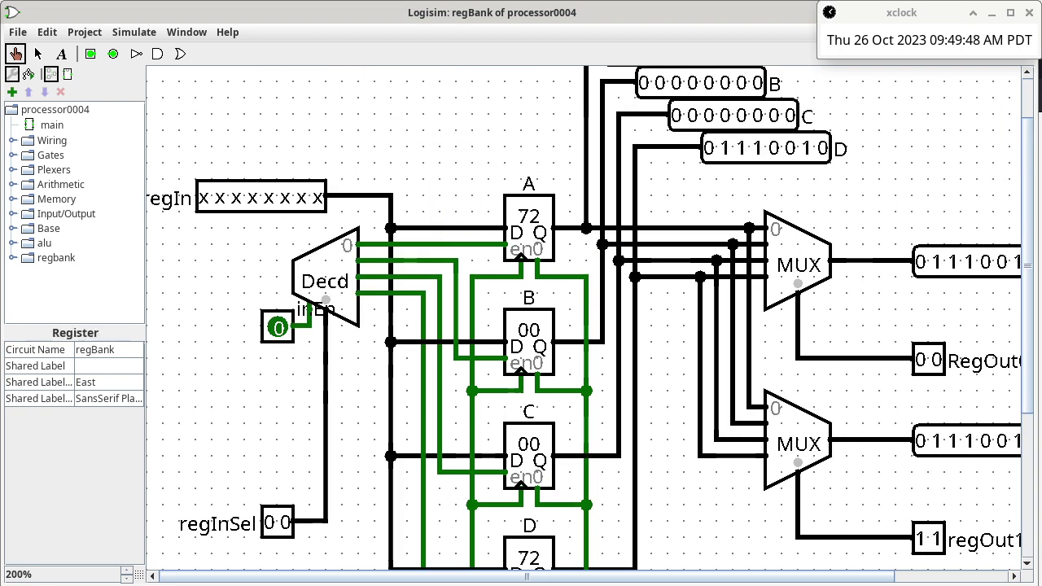
Step: Set register A to ff and register D to 00 in the register bank
click(529, 216)
text(ff)
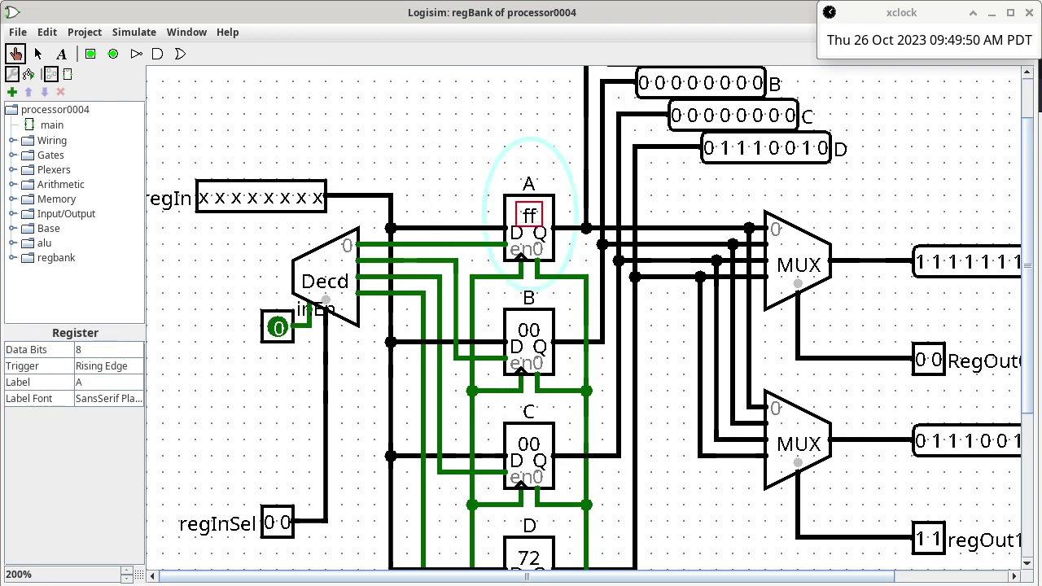
scroll(583, 319, down, 5)
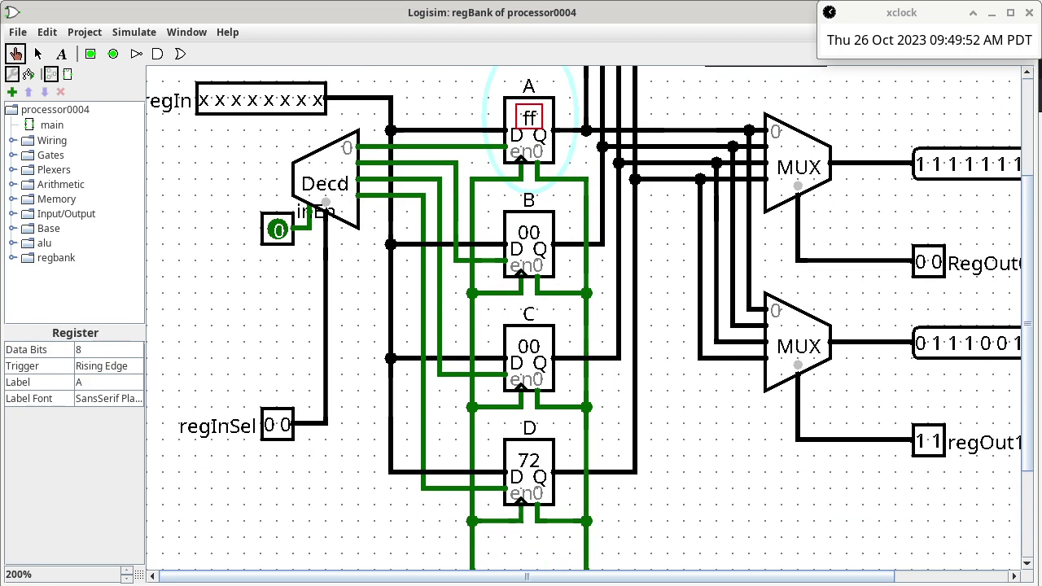
click(530, 461)
text(00)
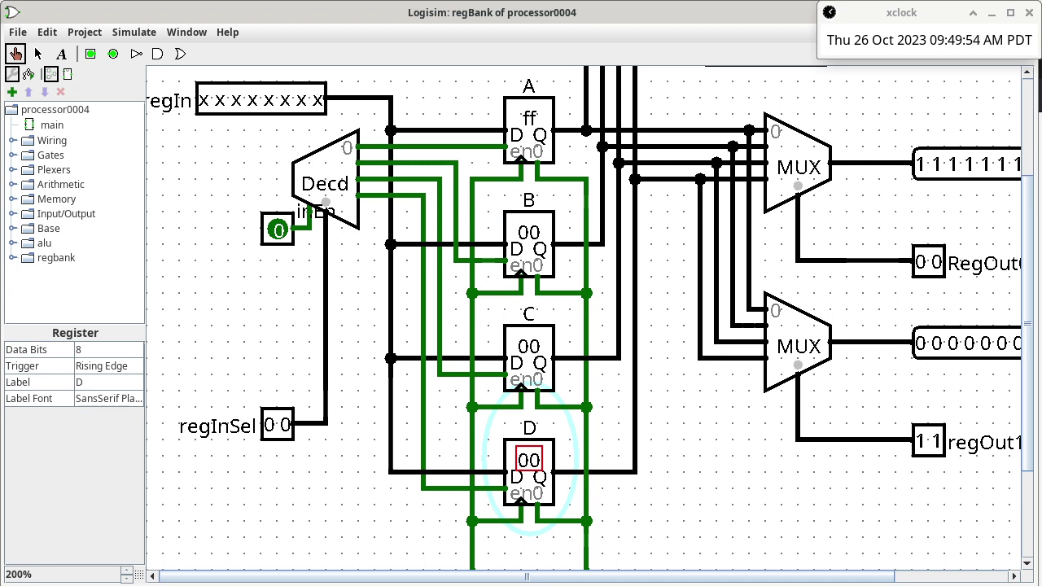
Step: Open the ALU from the main circuit and examine its overflow, carry and flagsOut logic for the current register values
double_click(52, 124)
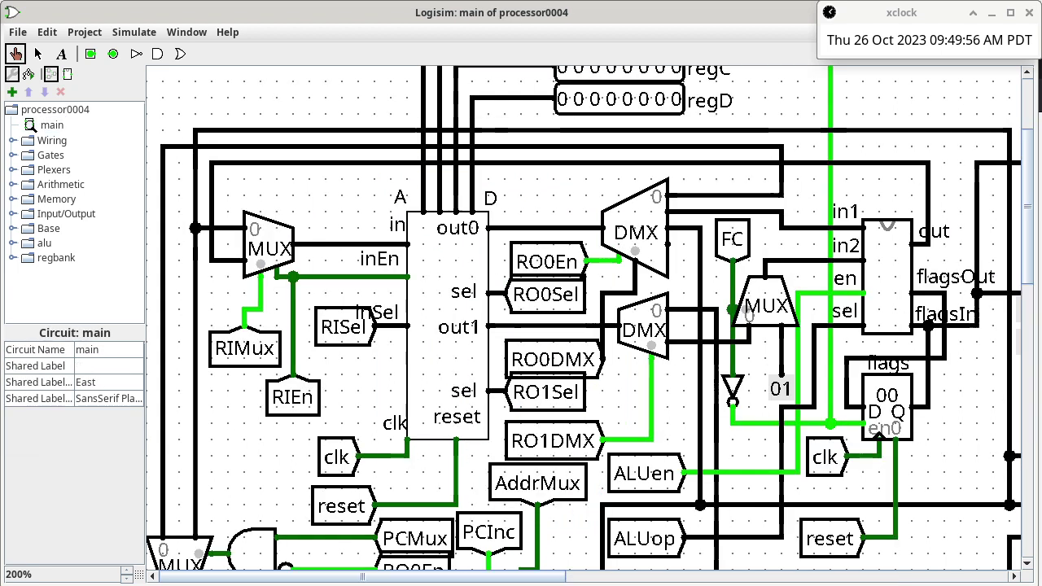
right_click(887, 262)
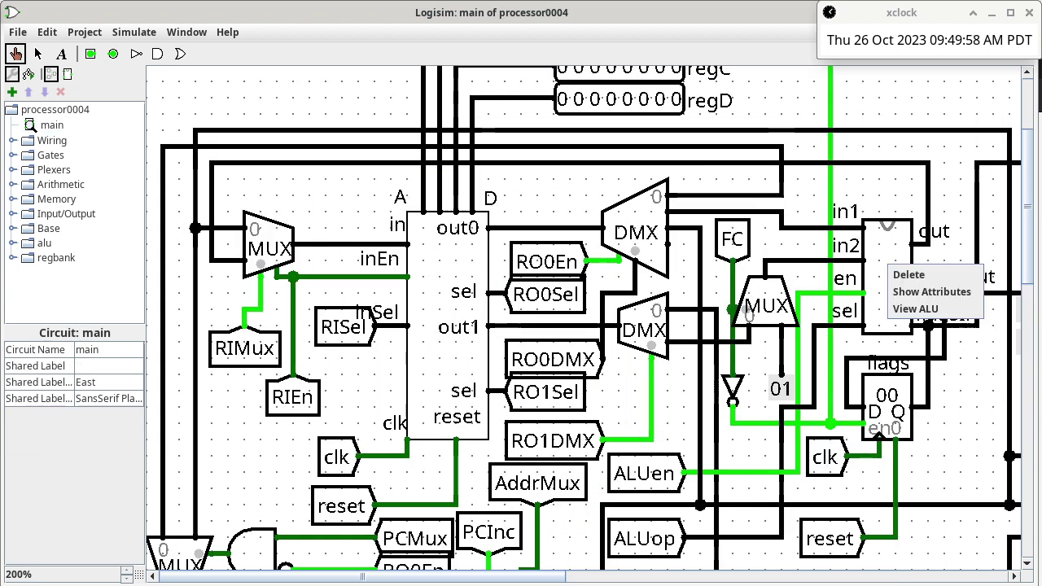
click(916, 290)
right_click(878, 296)
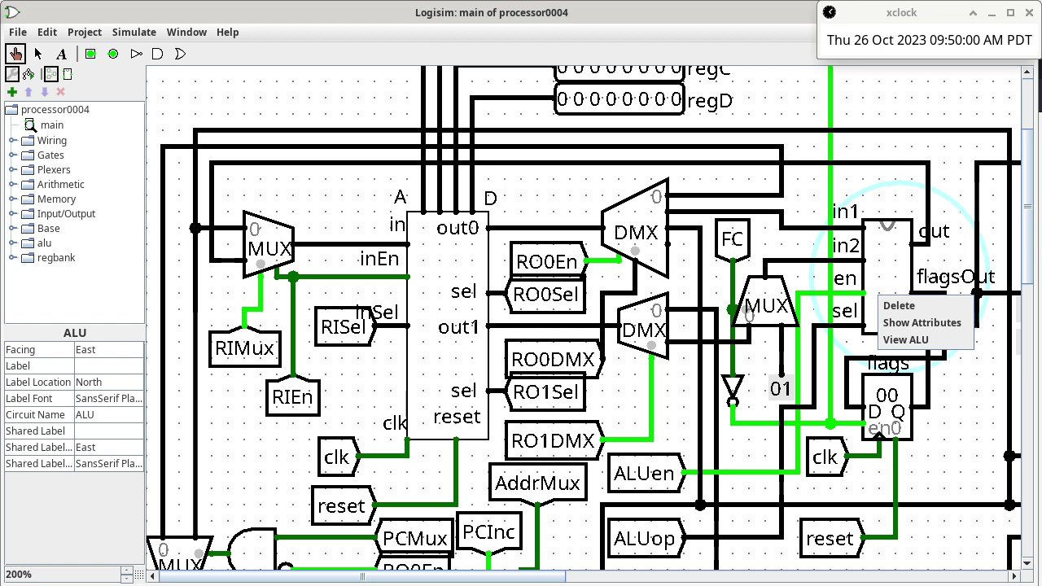
click(905, 340)
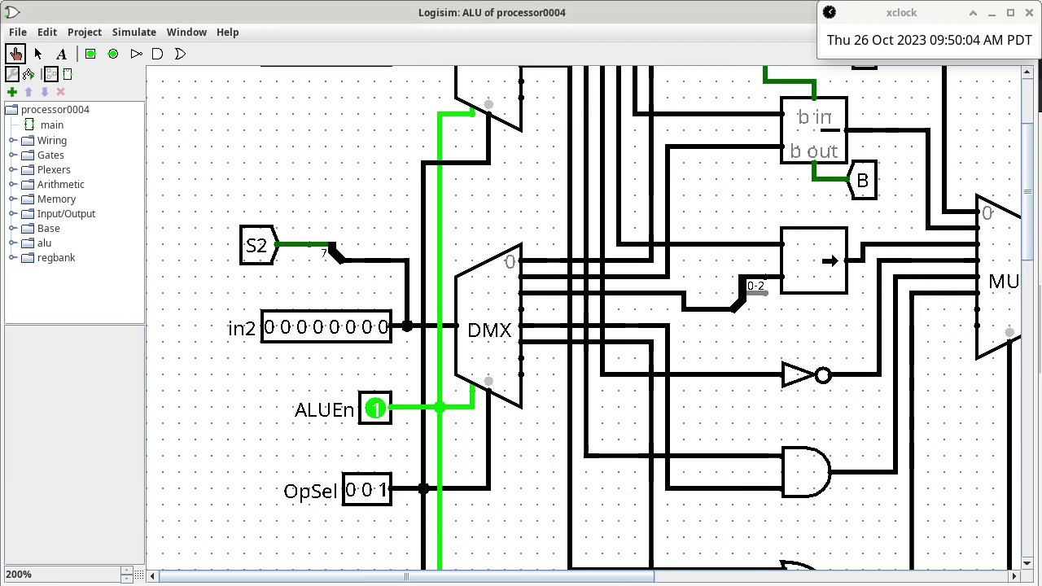
scroll(729, 317, down, 10)
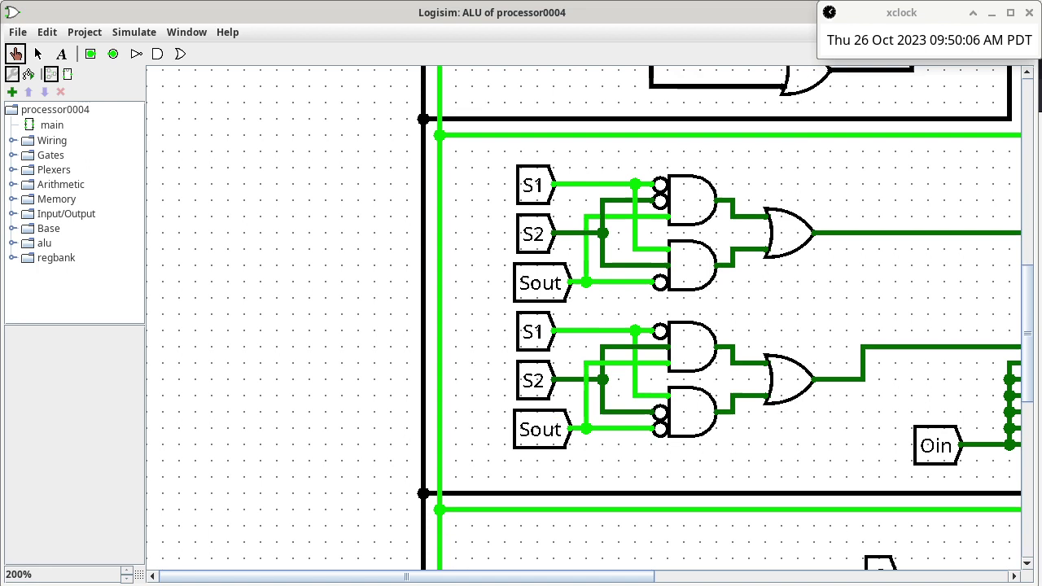
scroll(728, 317, down, 5)
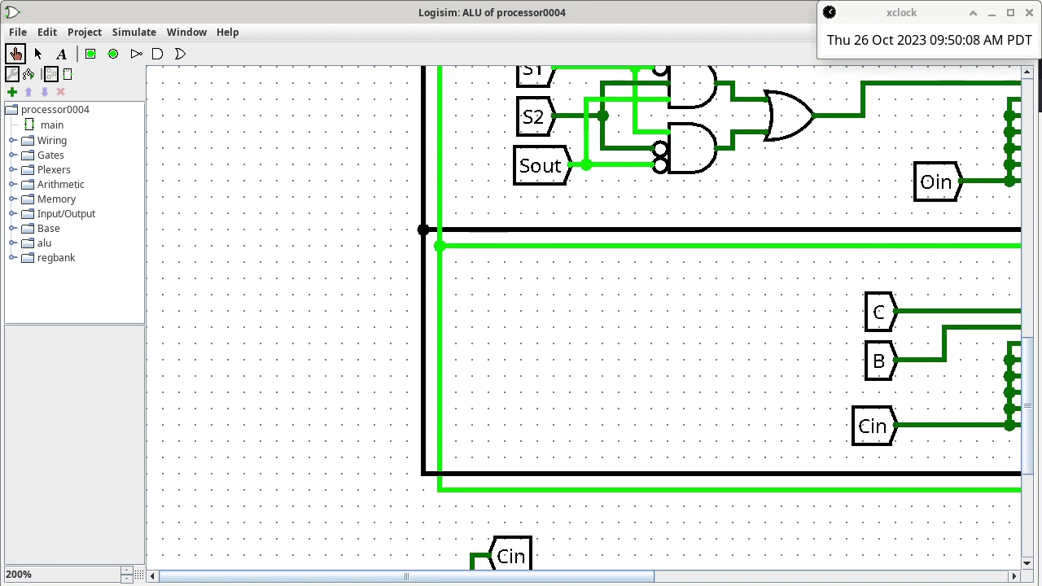
scroll(583, 318, right, 10)
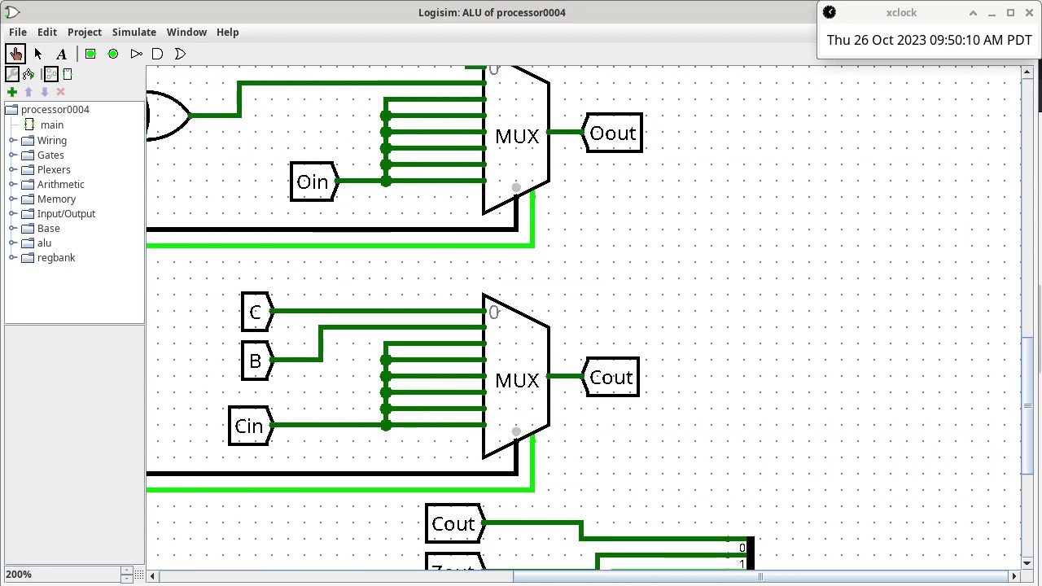
scroll(527, 318, down, 6)
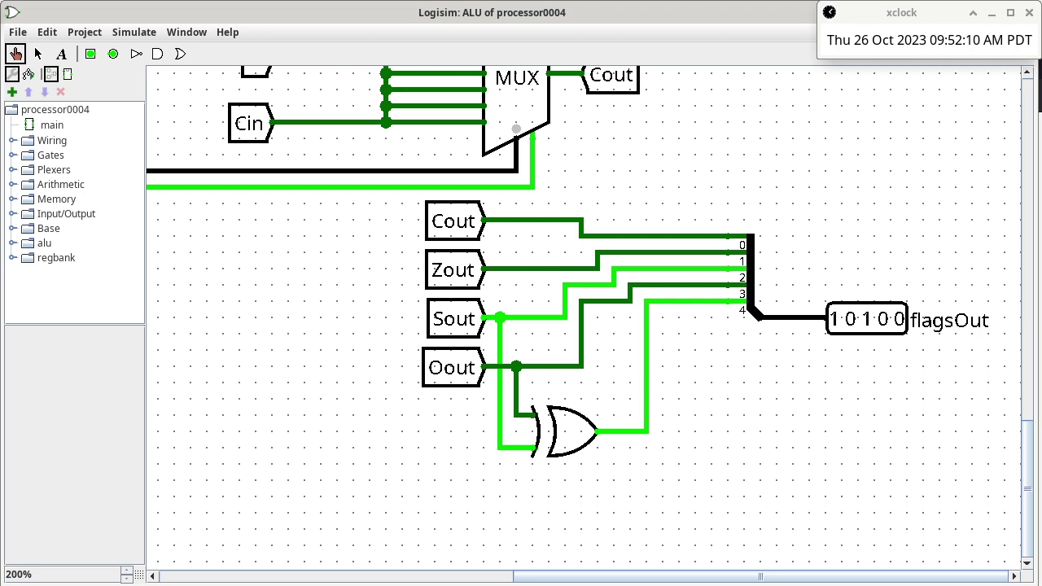
Step: Switch to Firefox and go from the Binary comparison item to the ARC 1239 course home page
key(alt+Tab)
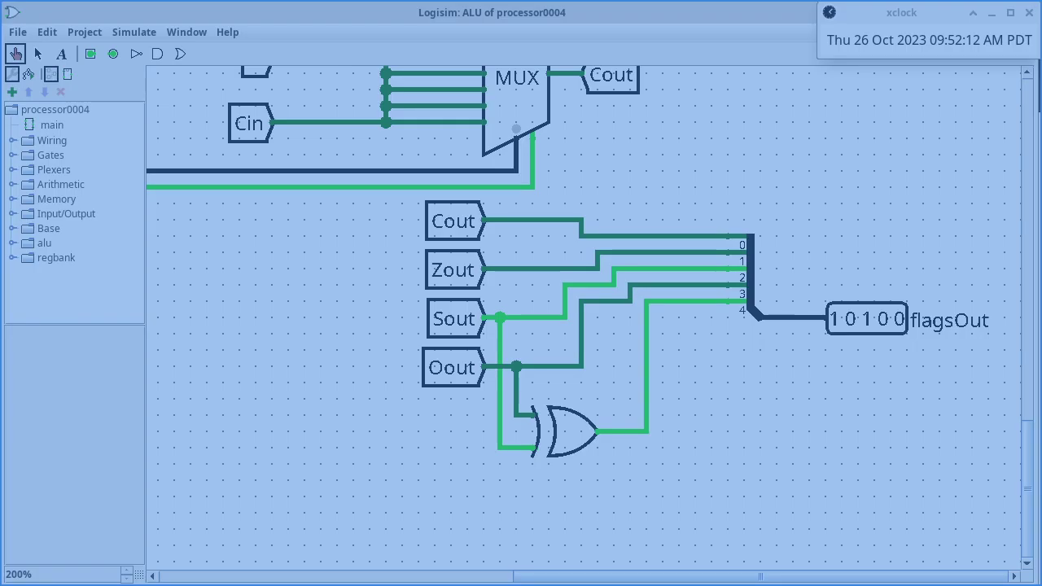
key(ctrl+Page_Up)
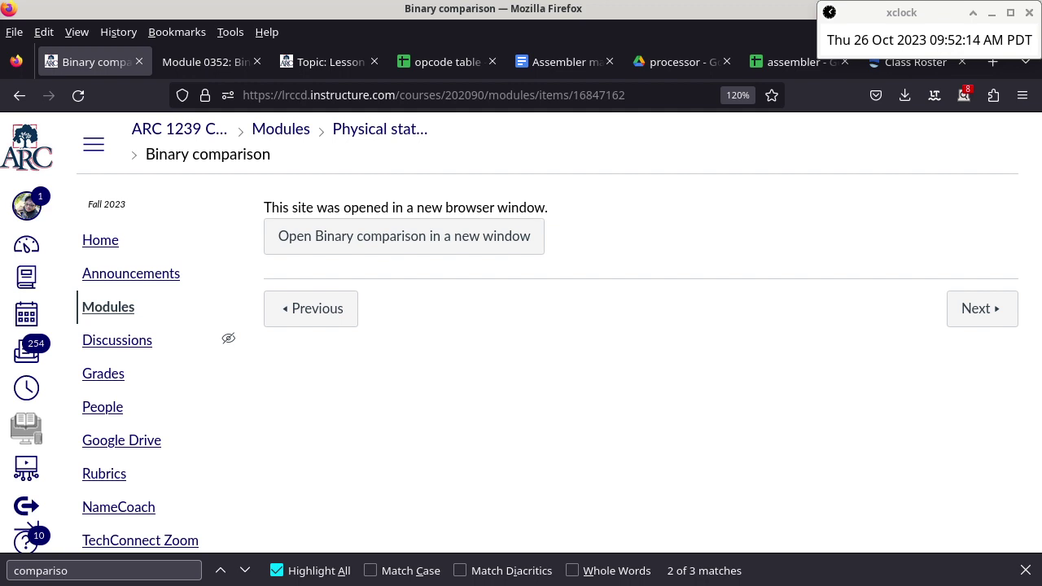
key(Tab)
key(Return)
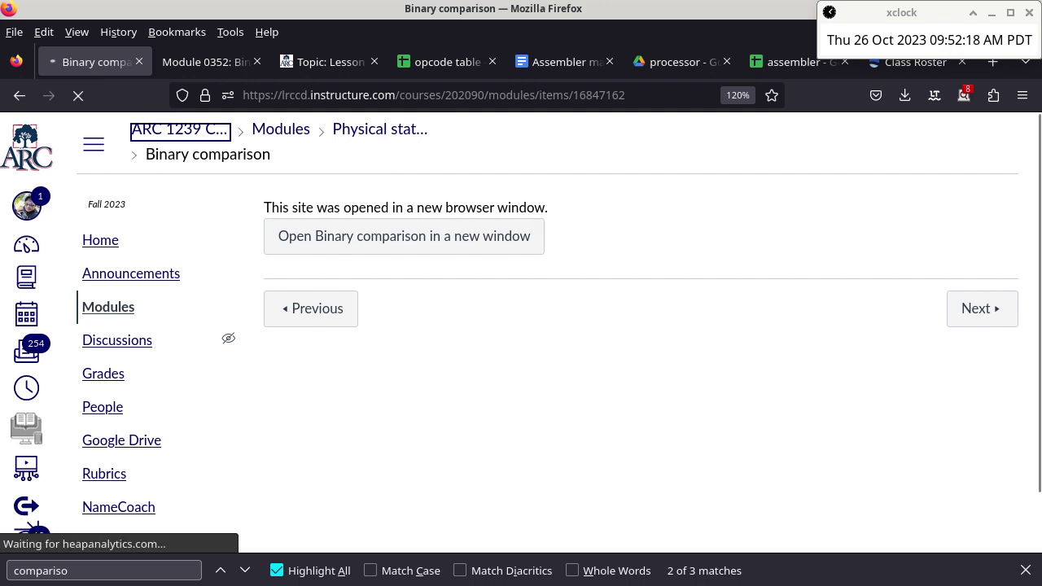
key(Down)
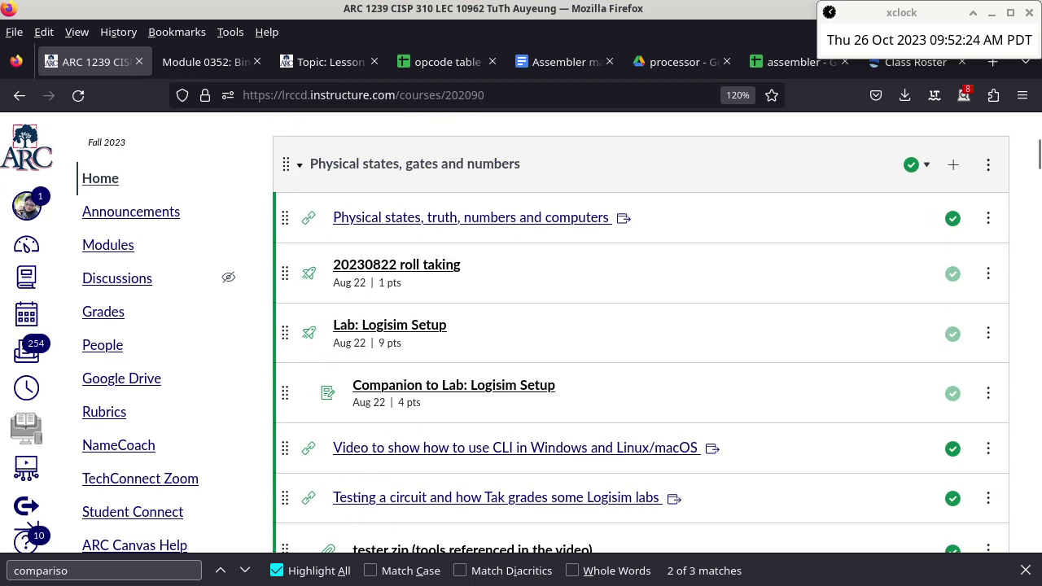
Step: Search the course page for 20231026 and publish the 20231026 roll quiz
key(ctrl+f)
text(202)
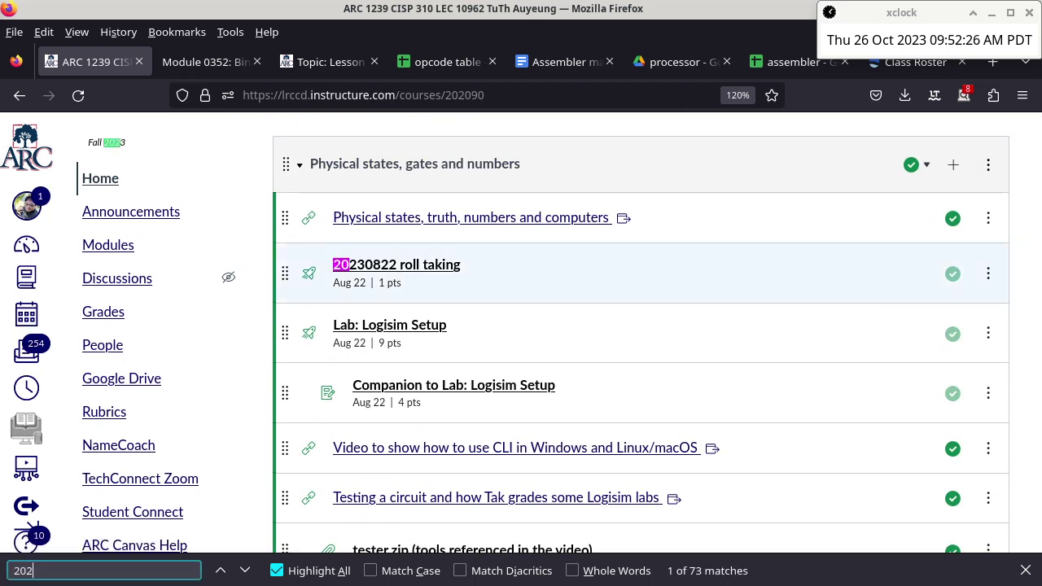
text(31026)
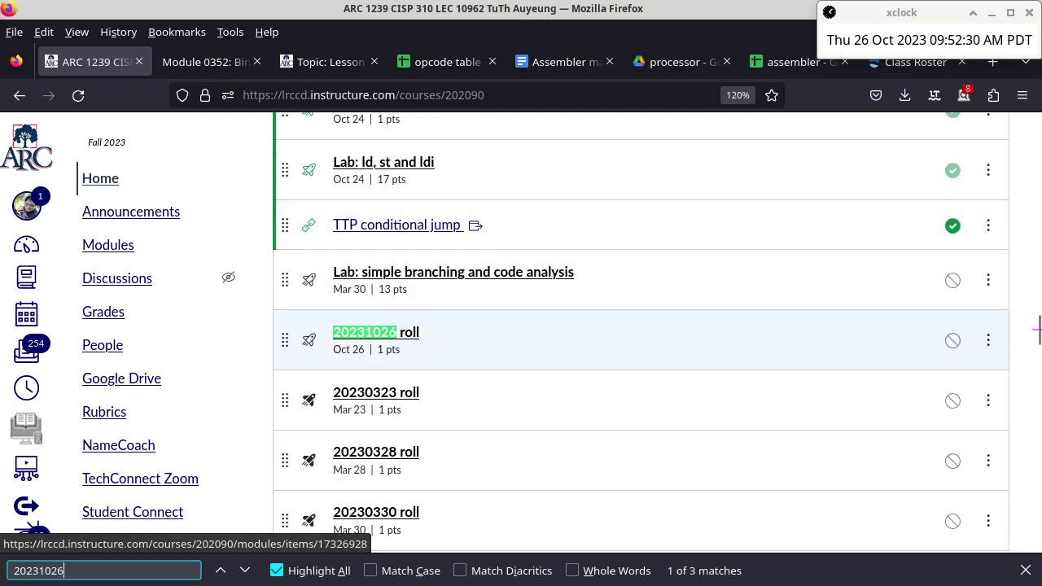
click(952, 340)
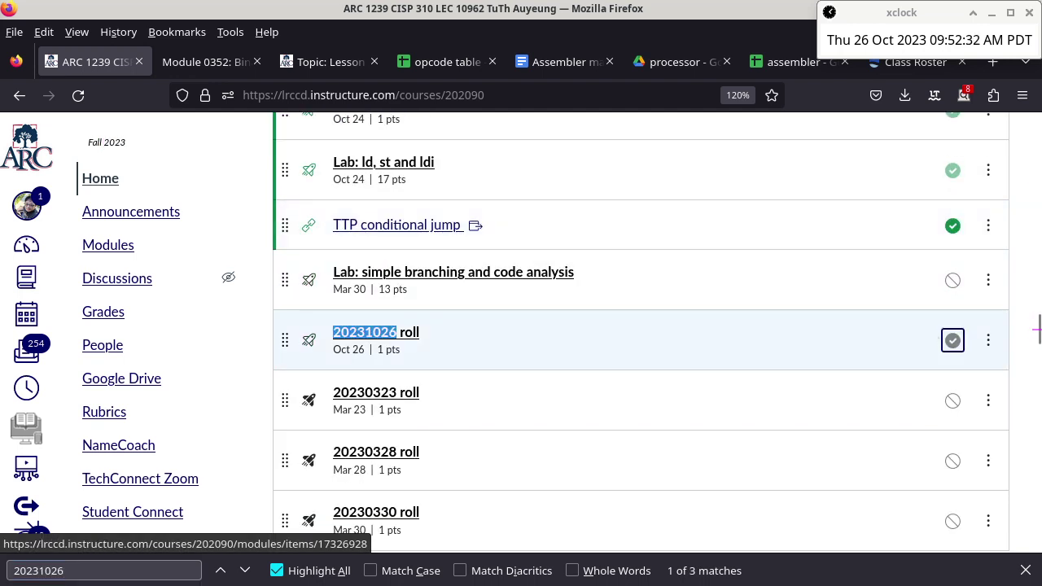
Step: Open the 20231026 roll quiz and highlight its access code in the quiz details
key(shift+Tab)
key(Return)
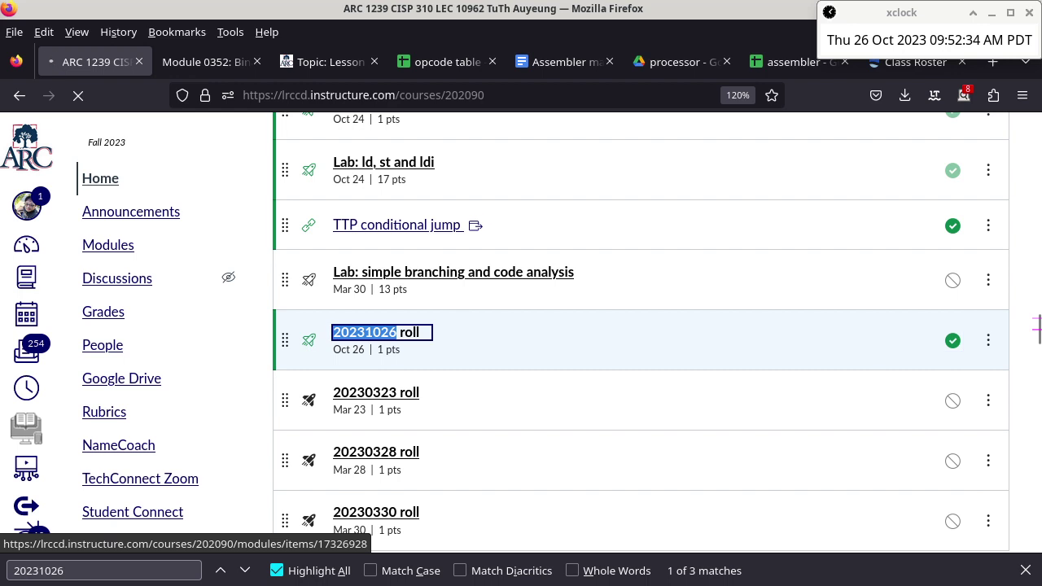
scroll(641, 342, down, 3)
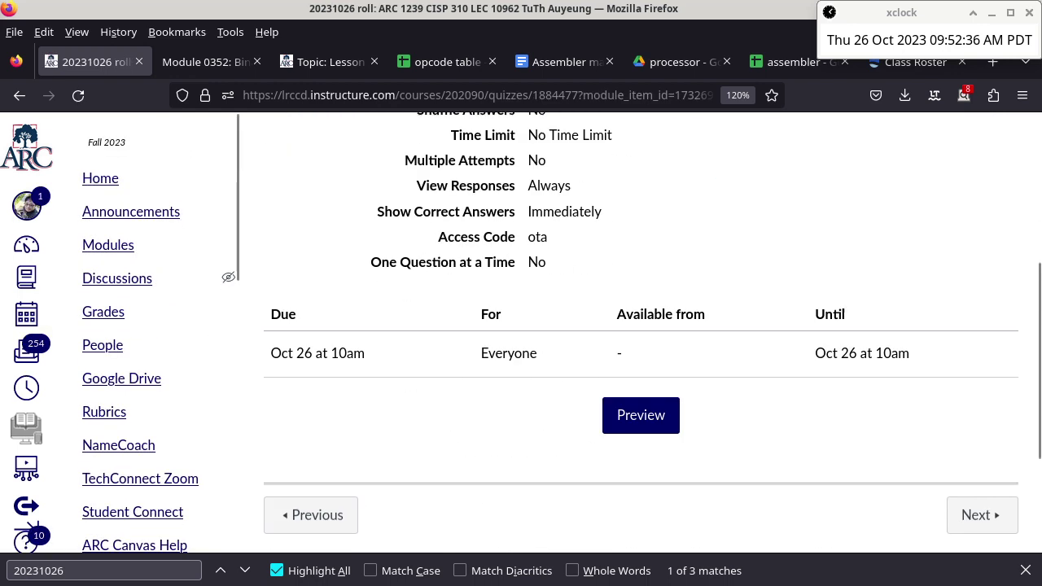
double_click(537, 237)
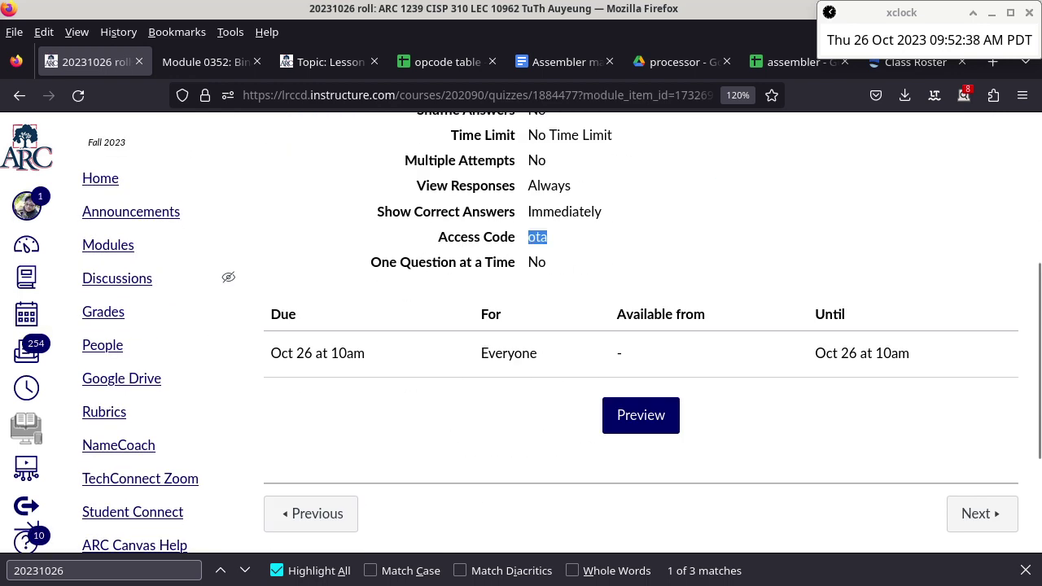
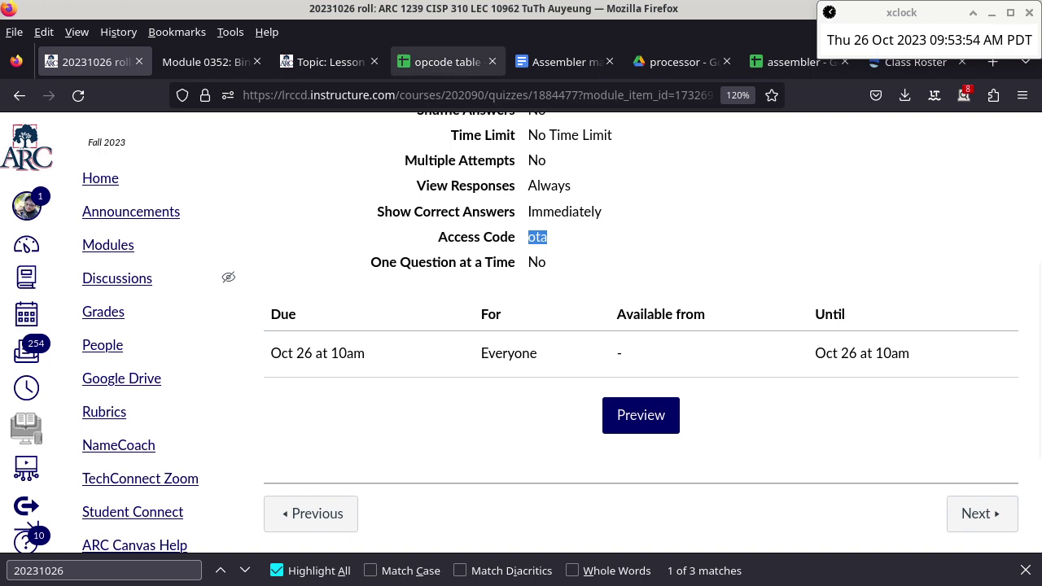
Step: Open the opcode table spreadsheet and highlight the jmp x row, followed by the jmpi i row
click(447, 62)
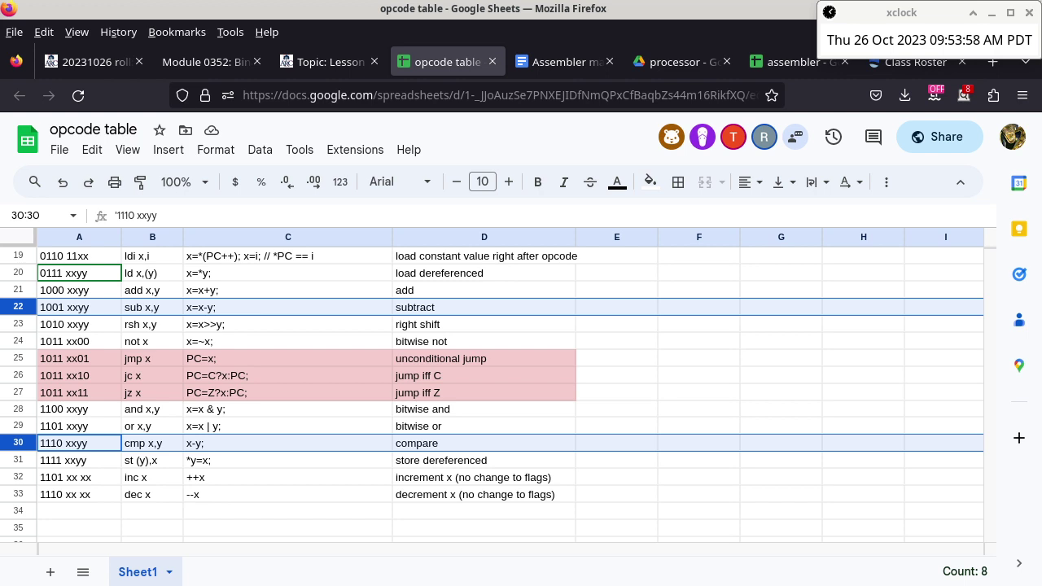
click(18, 358)
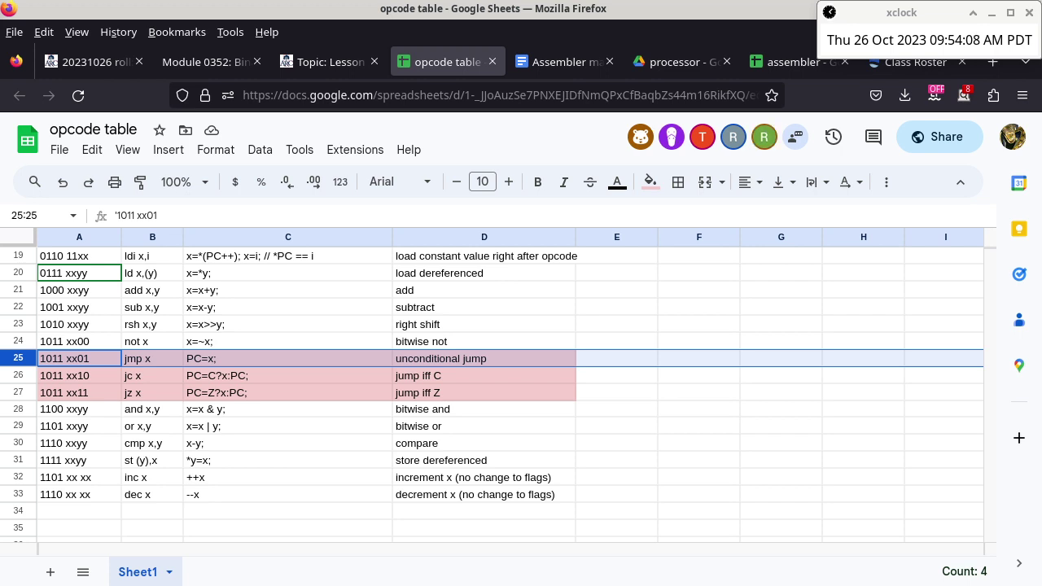
scroll(488, 391, up, 6)
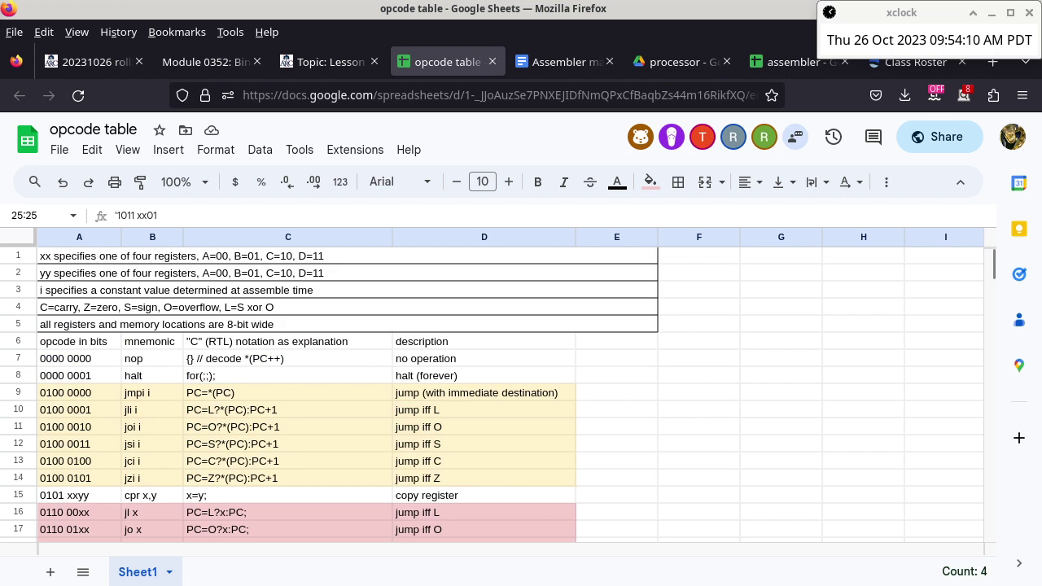
click(18, 397)
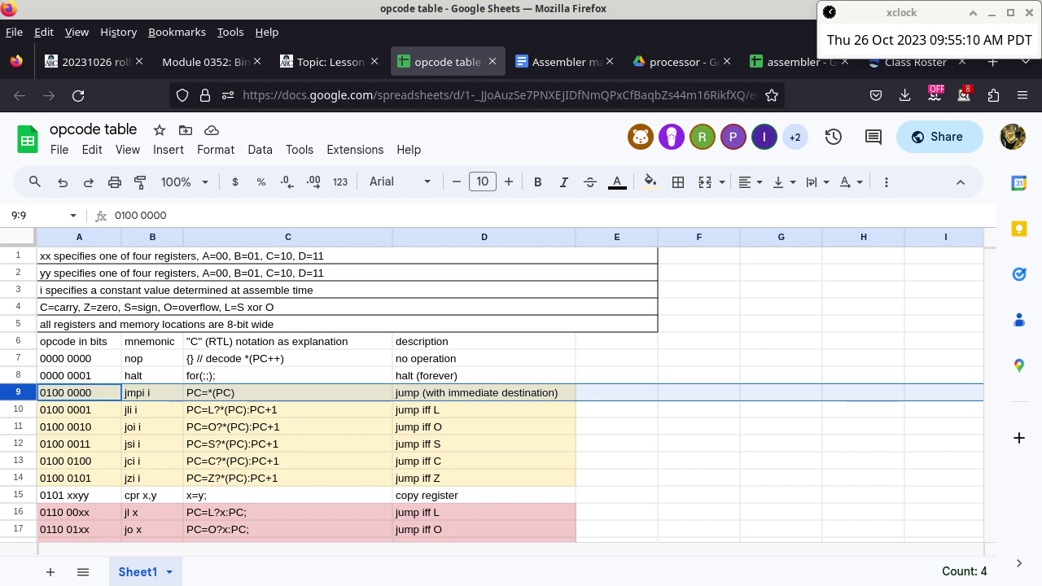
key(Print)
key(Escape)
Step: Switch back to Logisim, open the main circuit and reset the simulation
key(alt+Tab)
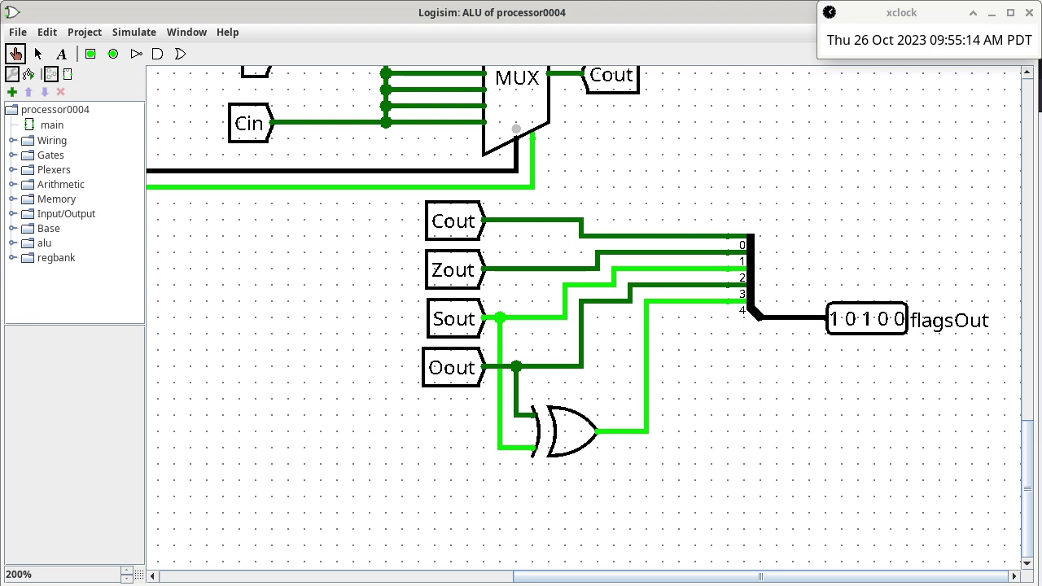
double_click(51, 124)
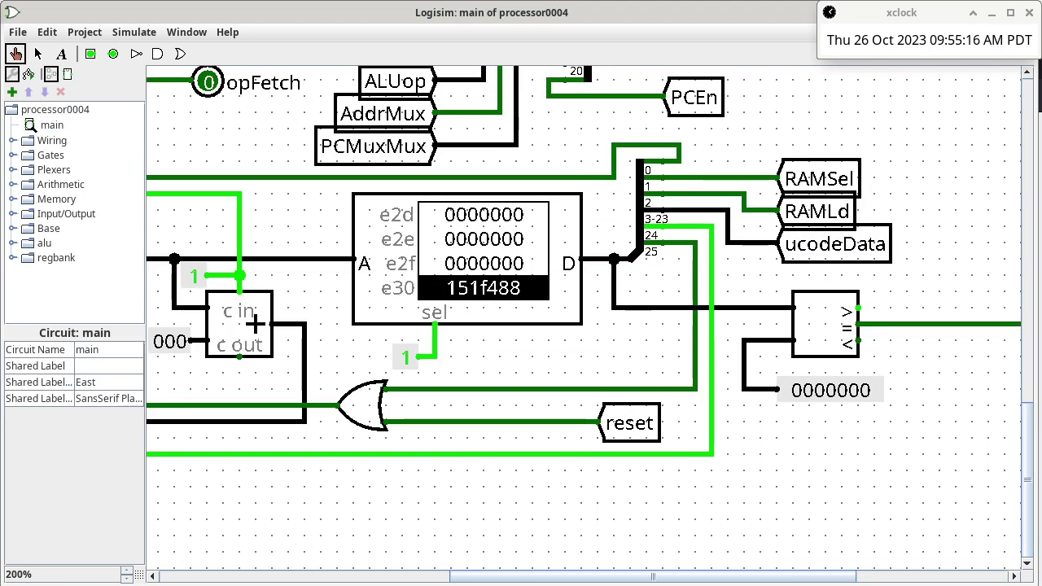
click(133, 32)
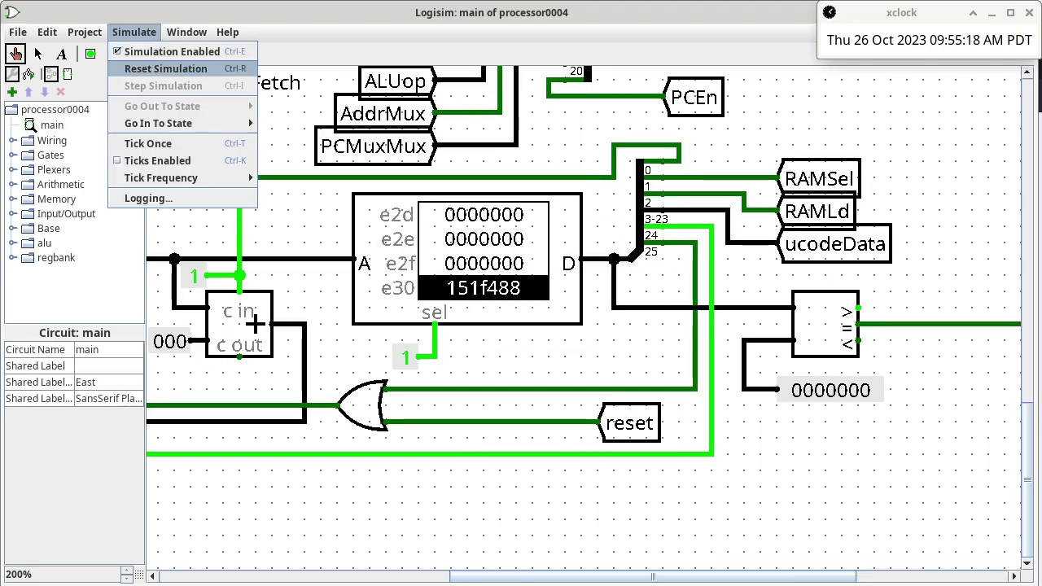
click(163, 68)
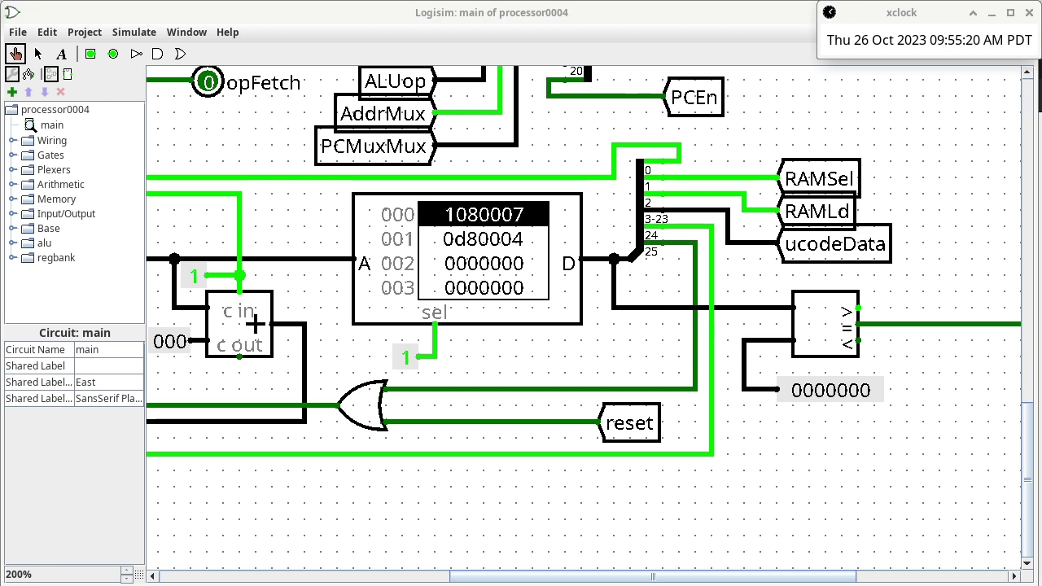
Step: Enter the jmpi test program in RAM: 40 at address 00, 08 at address 01 and 01 at address 08
scroll(255, 324, up, 10)
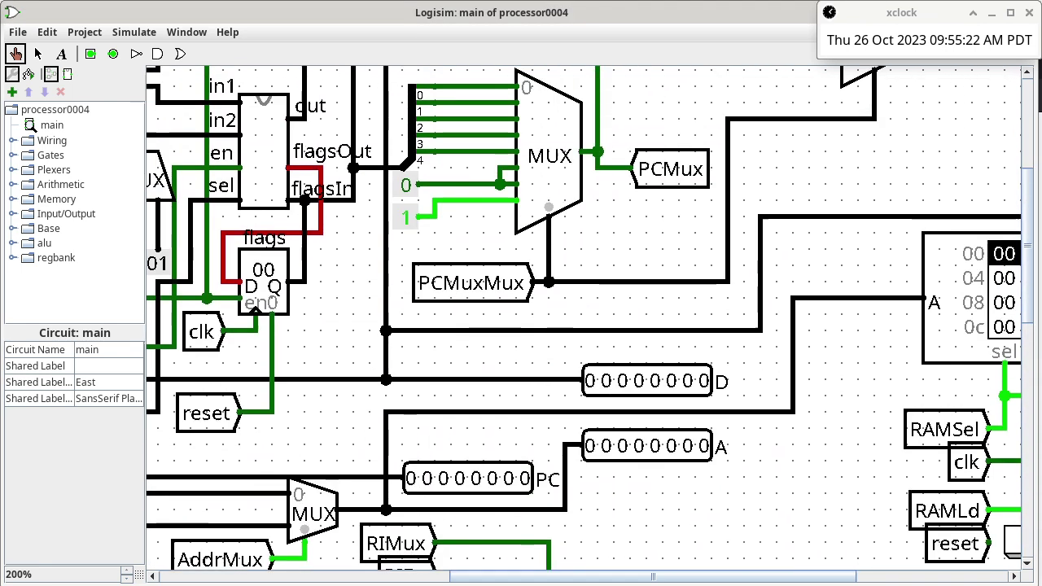
scroll(582, 317, right, 5)
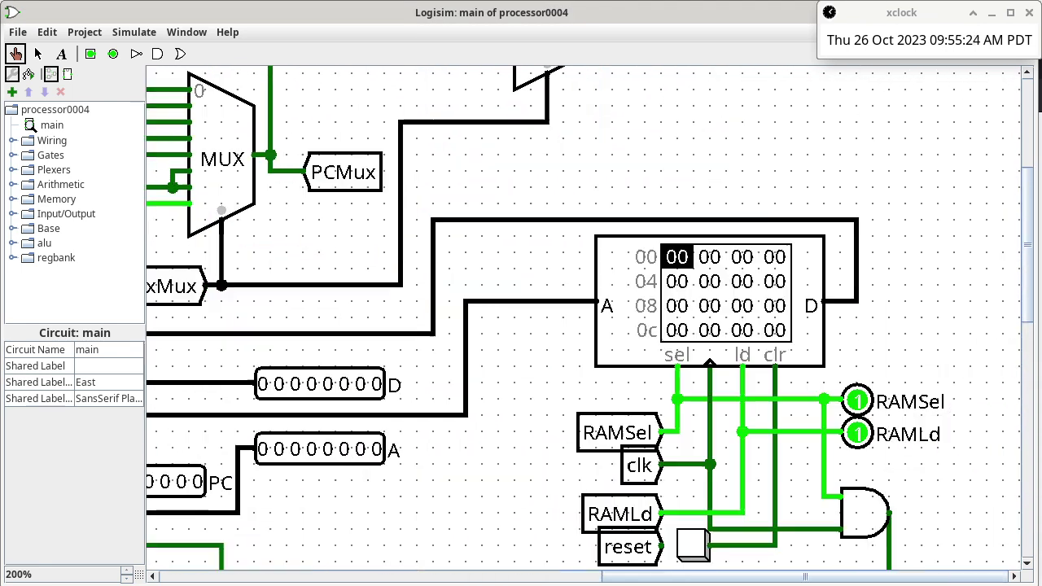
click(677, 256)
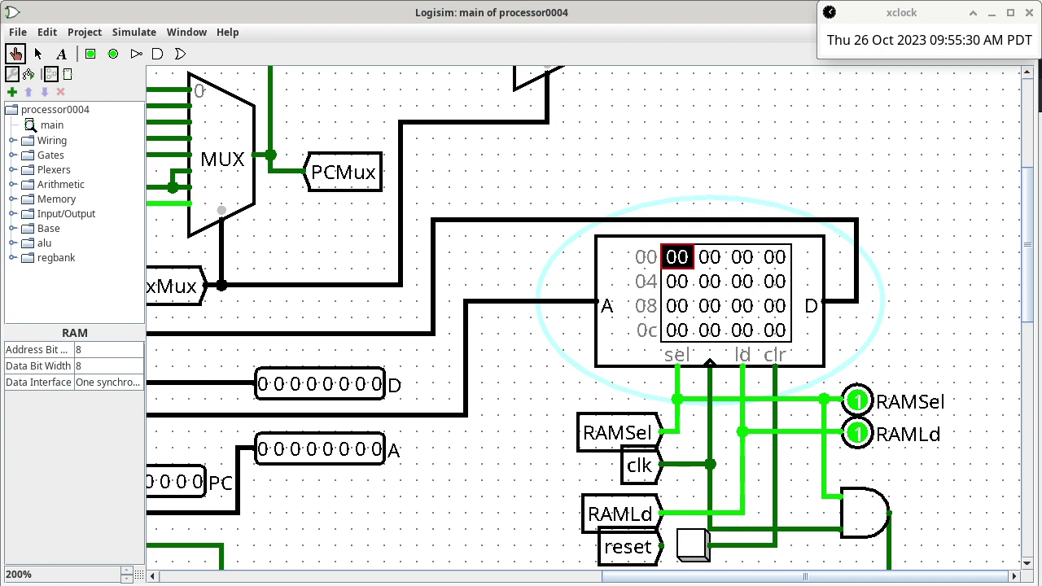
text(40)
key(space)
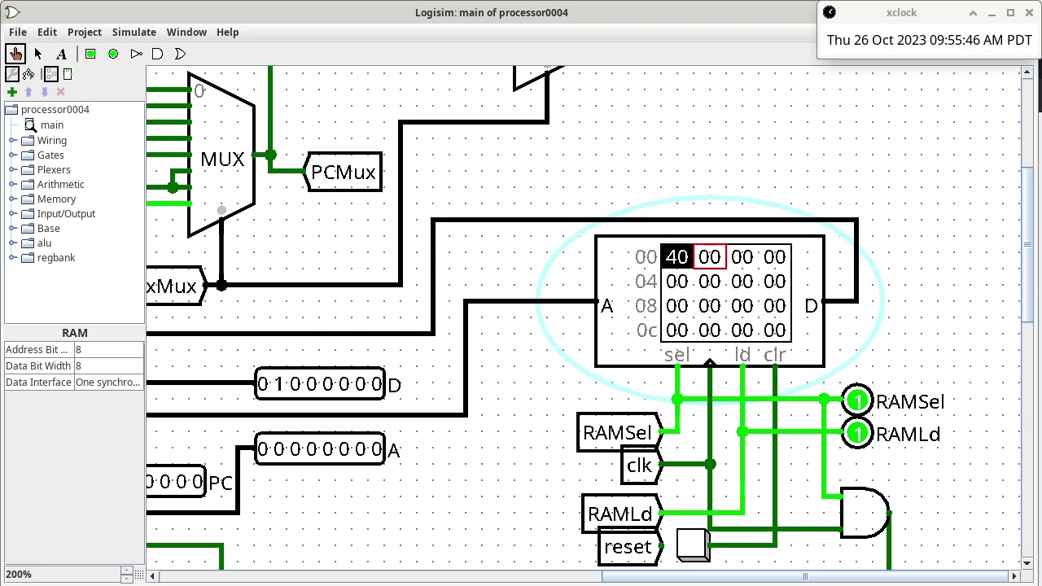
text(8)
click(676, 305)
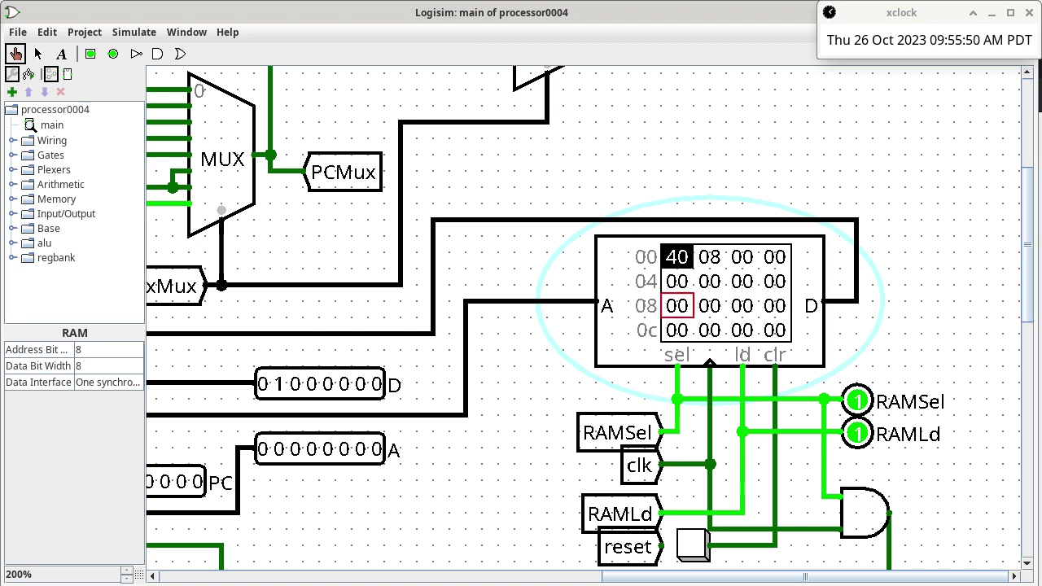
text(1)
Step: Zoom out to 133% and advance the clock until the instruction register holds 40 and ucodePtr reaches 400
scroll(582, 317, down, 10)
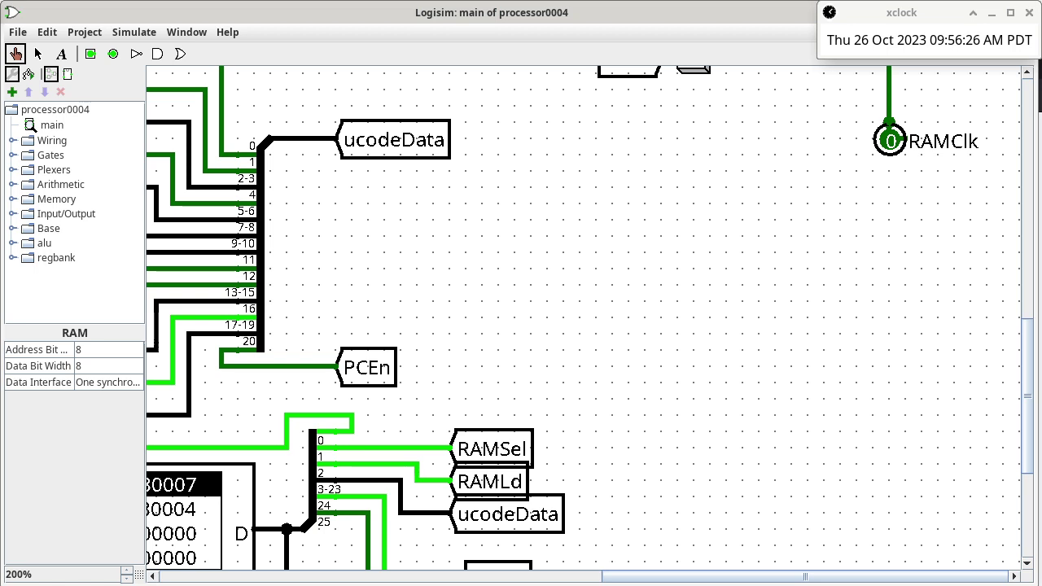
click(126, 579)
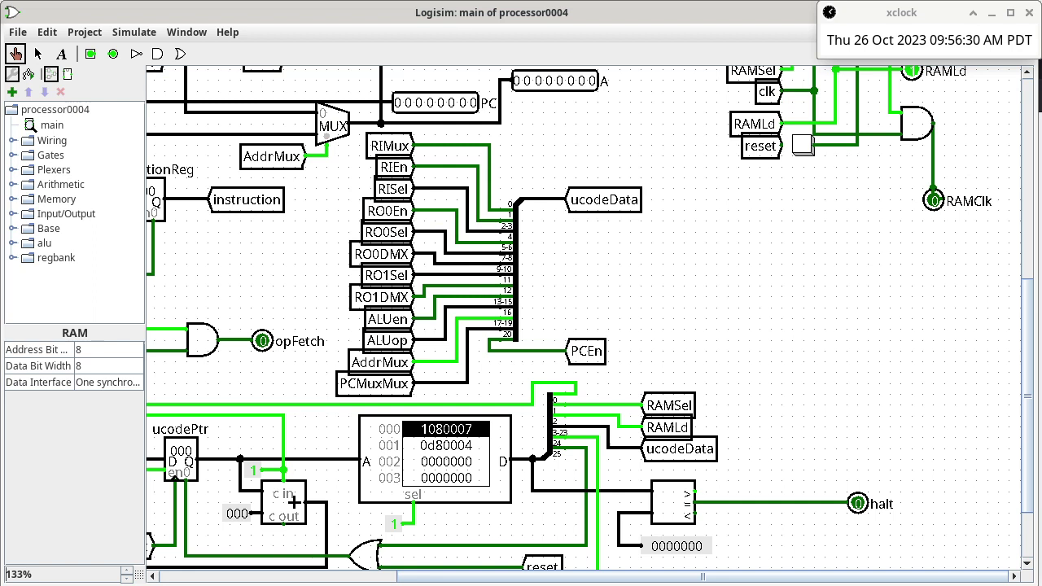
scroll(584, 324, left, 5)
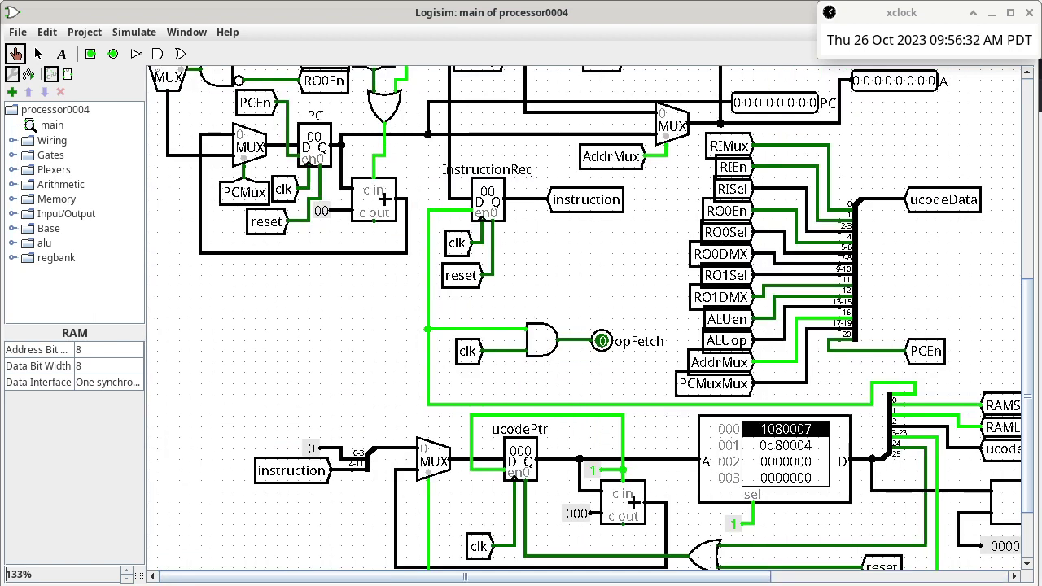
scroll(590, 317, down, 3)
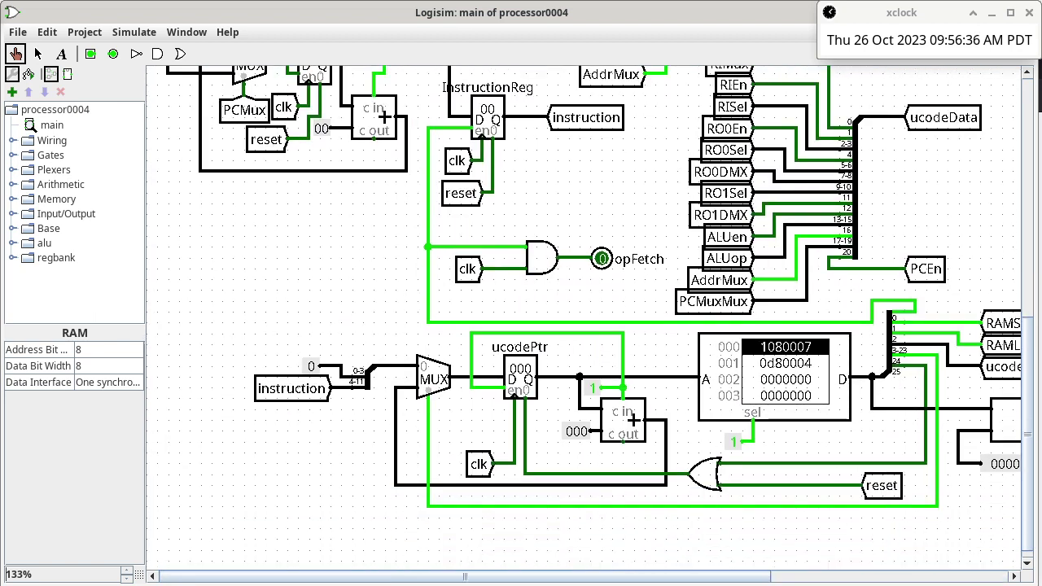
scroll(586, 324, right, 4)
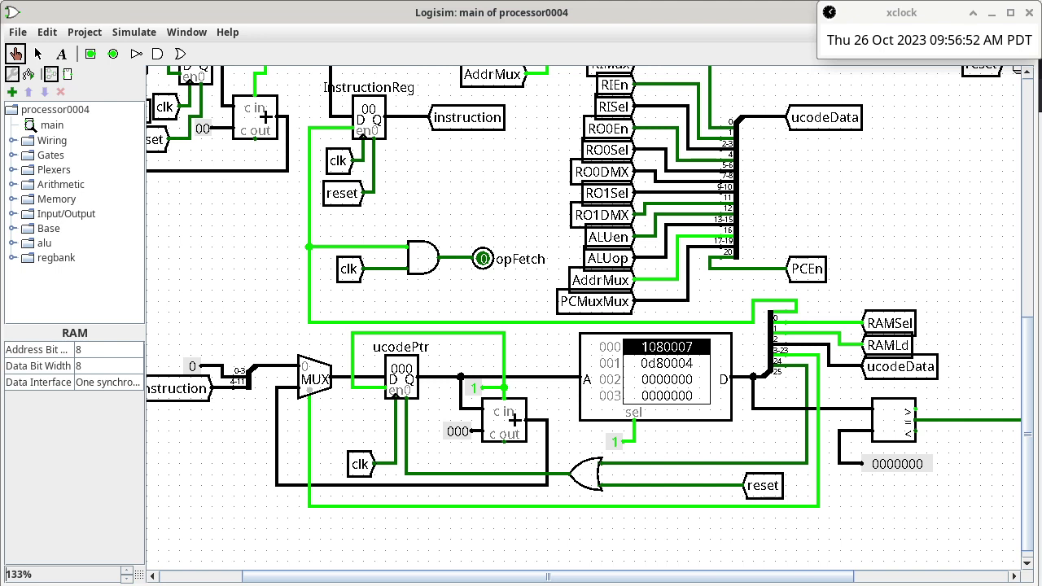
key(ctrl+k)
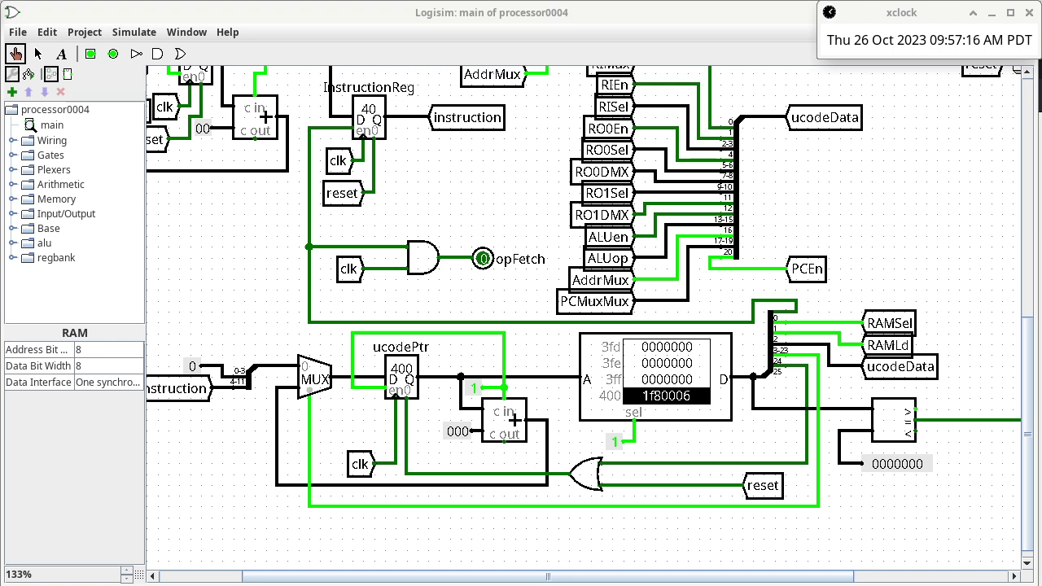
Step: Probe the RAM address wire, the PC output wire and the RAM data output wire, tracing each across the main circuit
scroll(584, 317, up, 10)
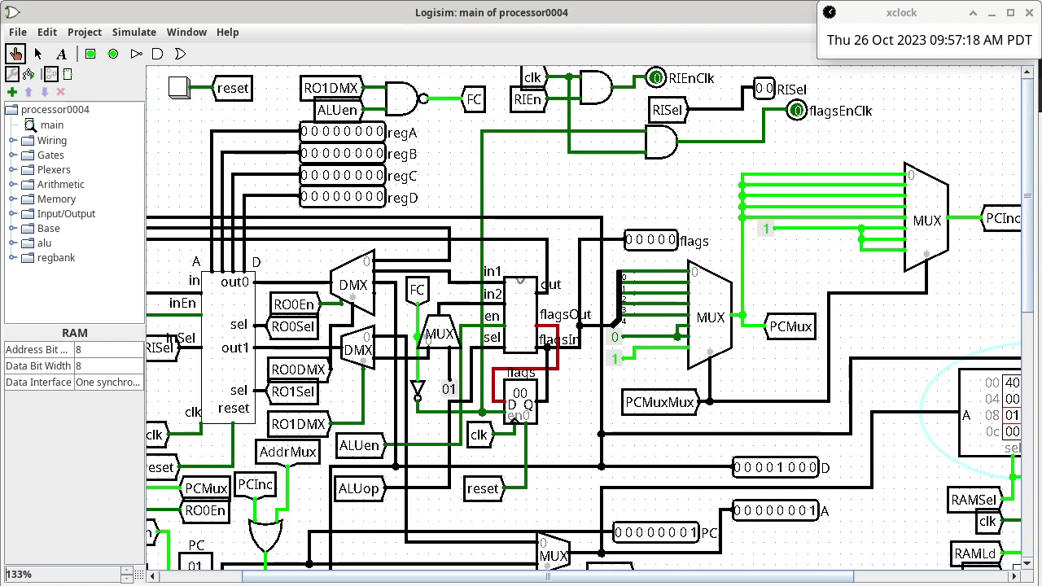
scroll(584, 318, right, 5)
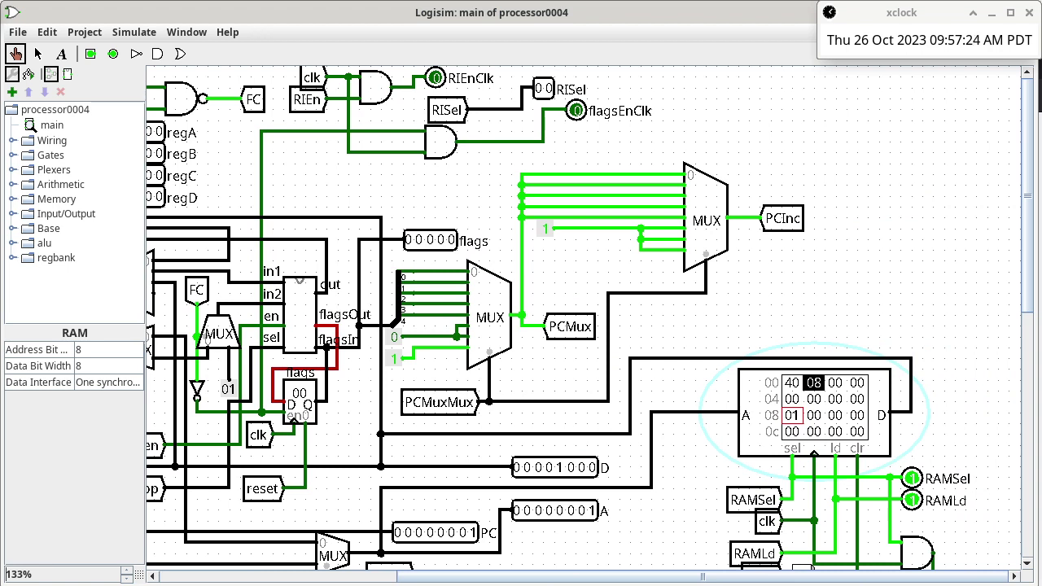
scroll(590, 318, down, 3)
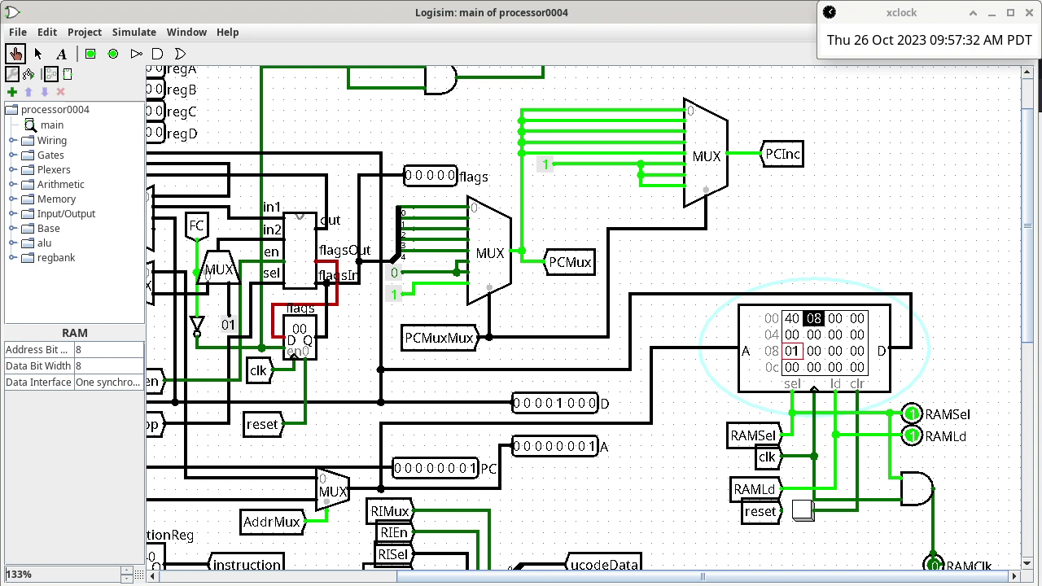
click(678, 350)
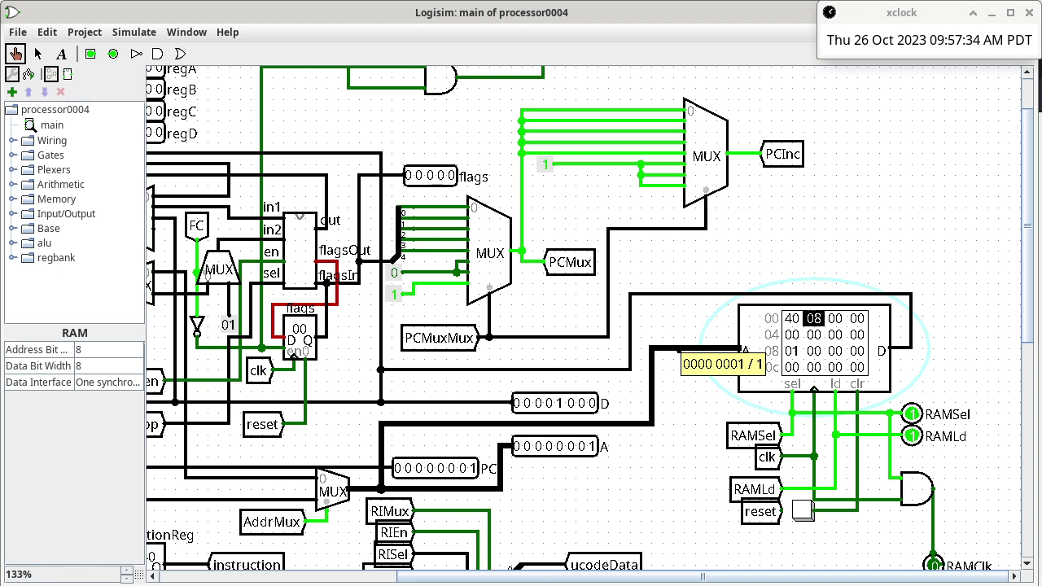
scroll(679, 350, left, 8)
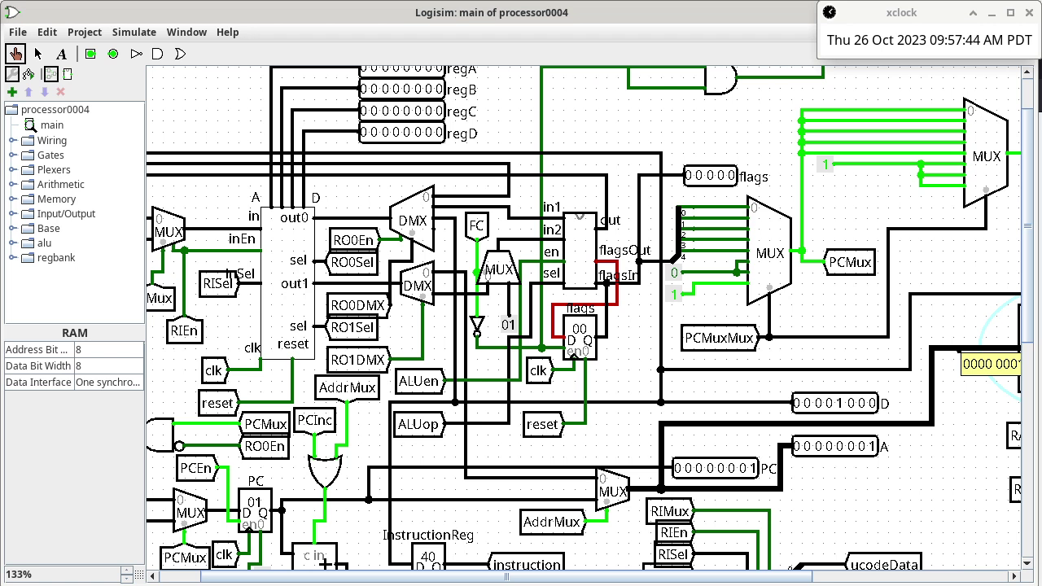
scroll(606, 500, left, 3)
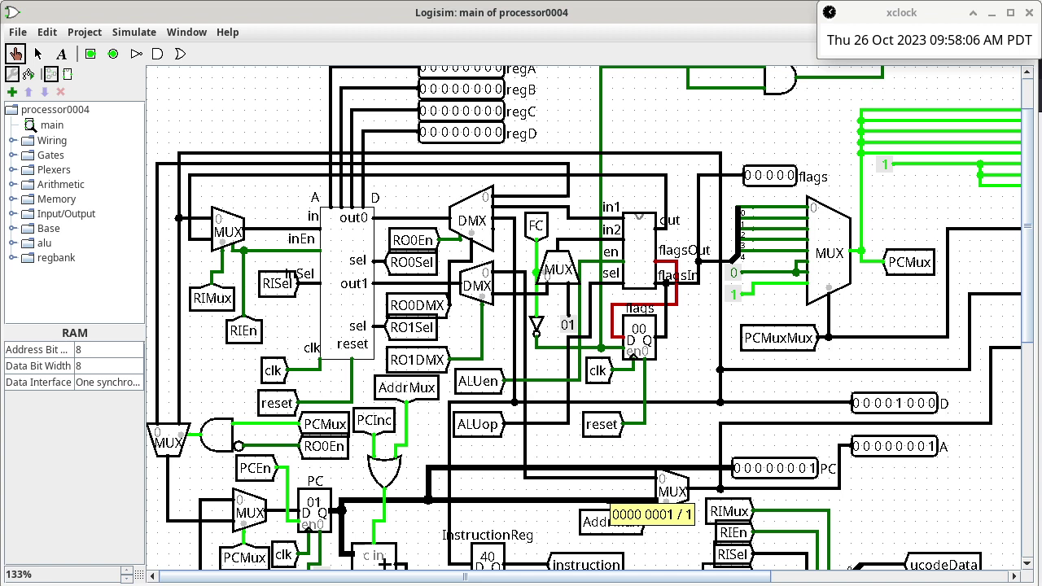
scroll(583, 324, right, 5)
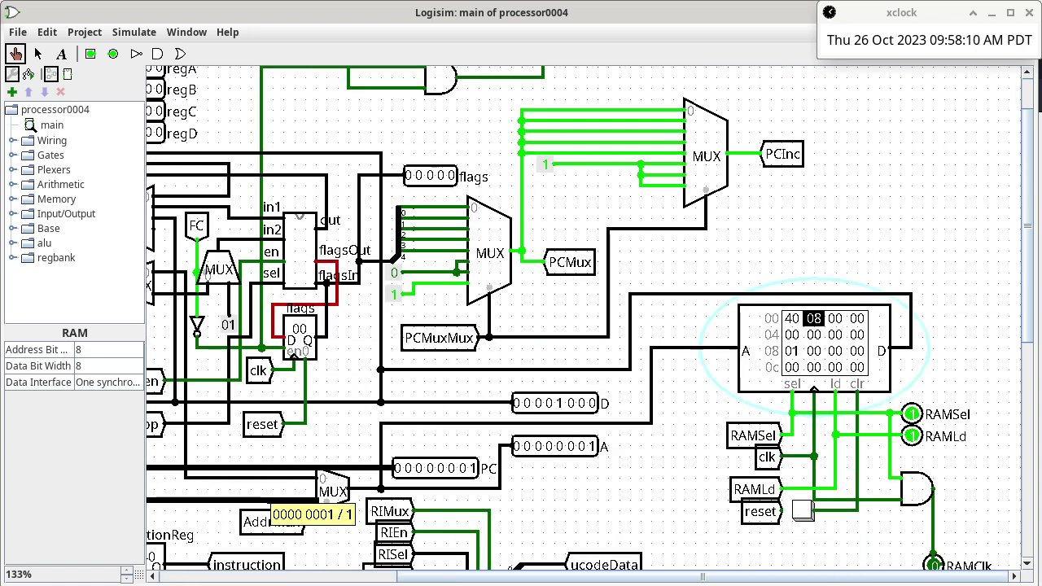
mouse_move(906, 295)
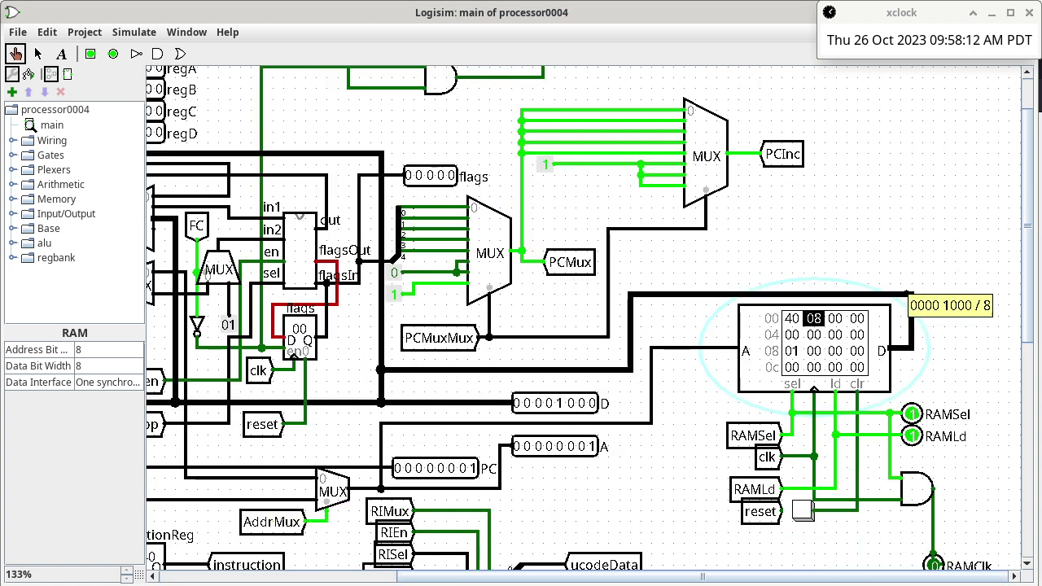
scroll(906, 295, left, 5)
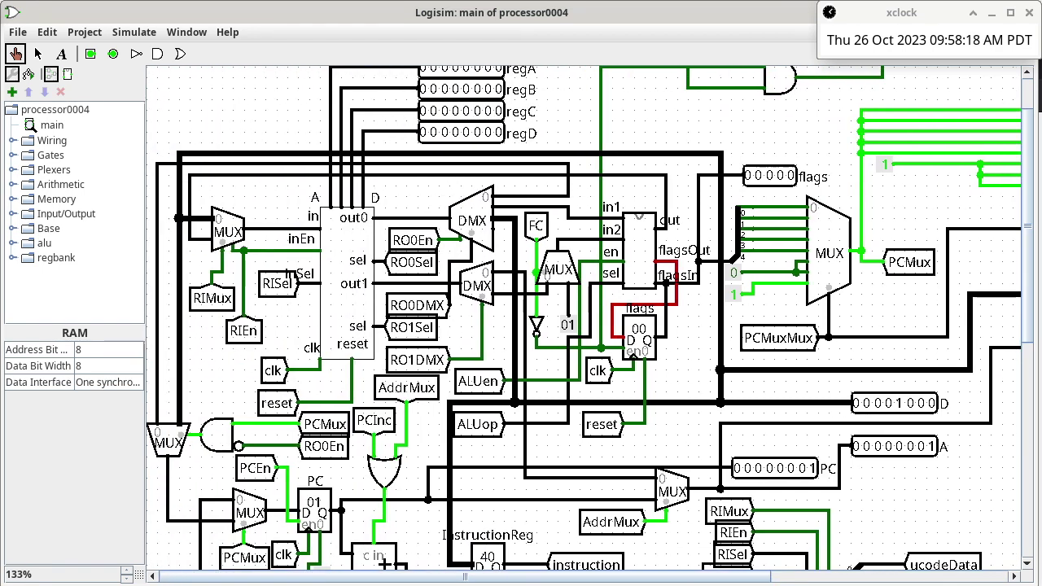
scroll(590, 317, down, 2)
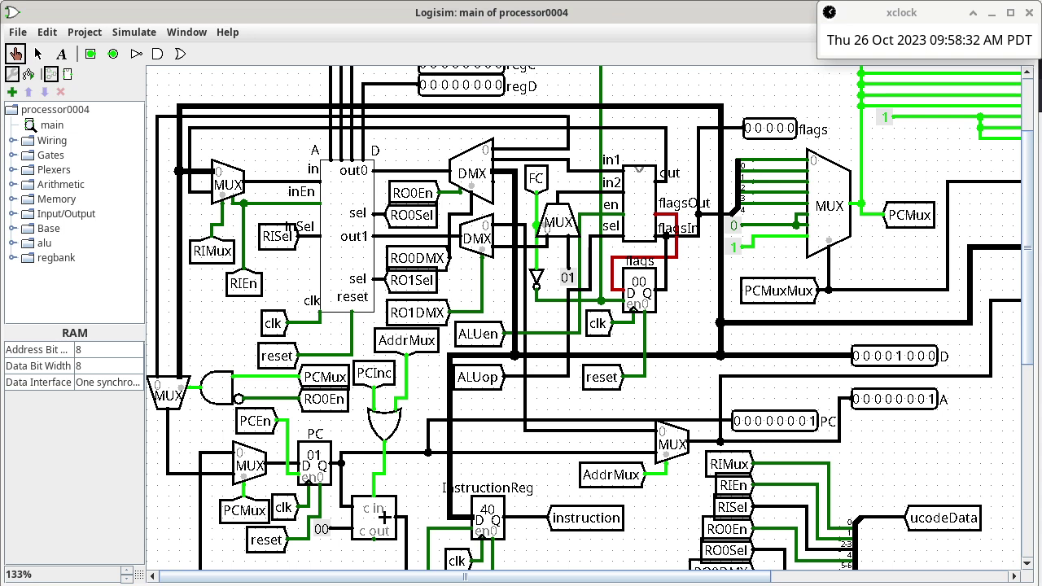
Step: Probe the lower input of the PC multiplexer and trace the data bus feeding it back to the RAM output
click(281, 465)
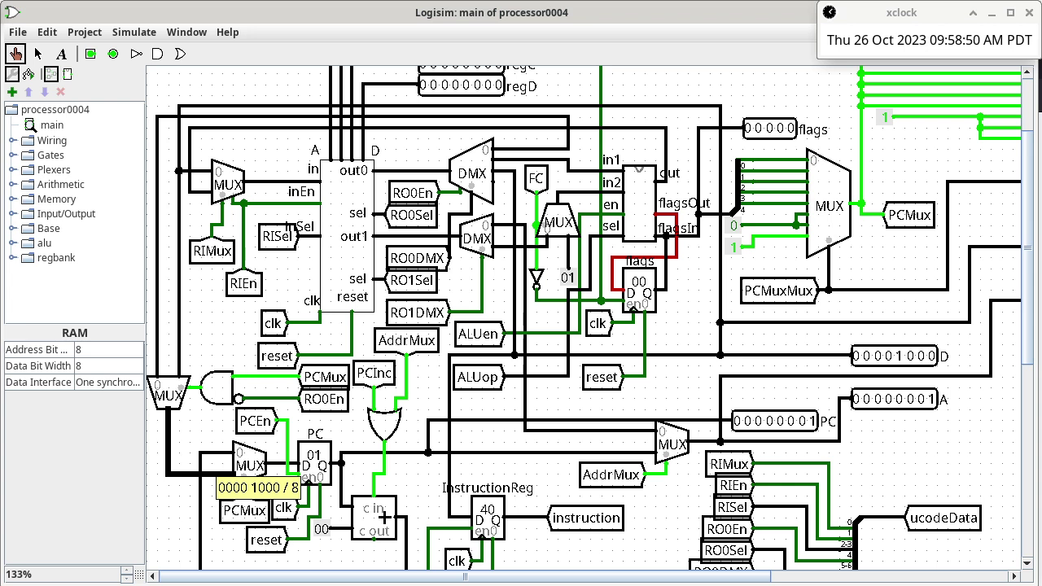
click(181, 349)
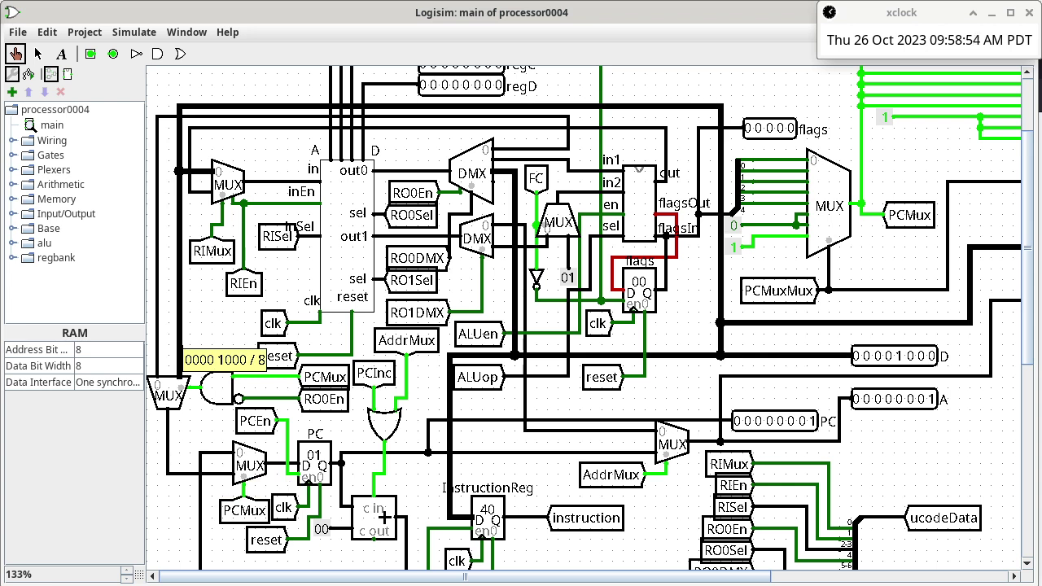
scroll(583, 325, right, 5)
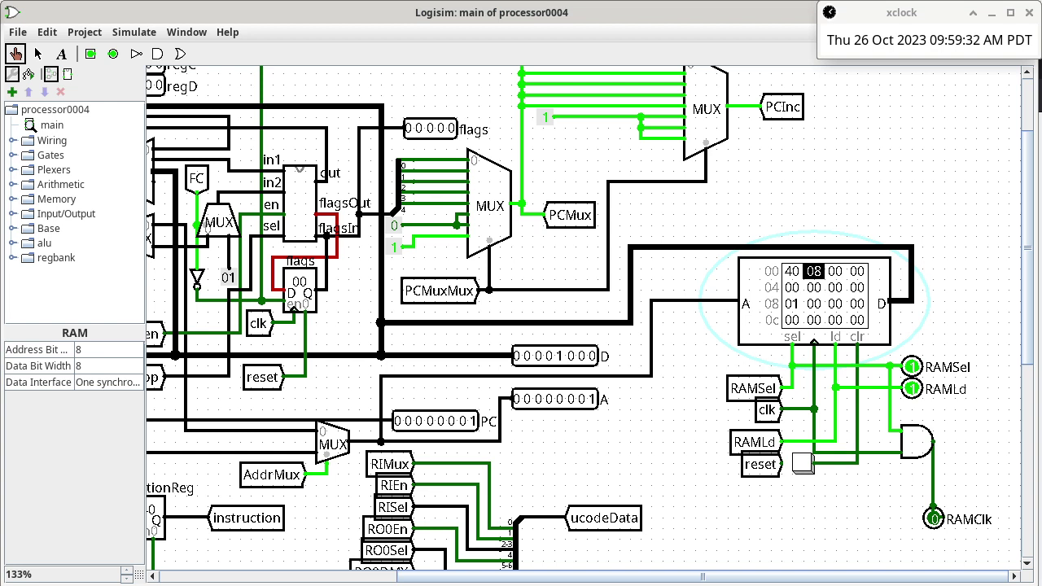
scroll(177, 346, left, 5)
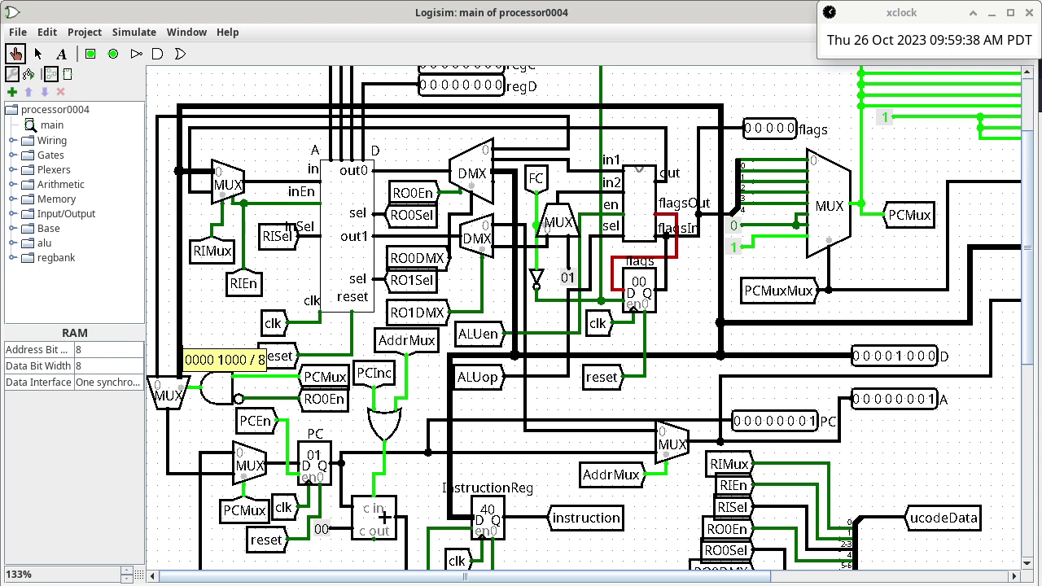
Step: Probe the PC register's input wire and clock the jmpi instruction through until ucodePtr is back at 000
click(273, 465)
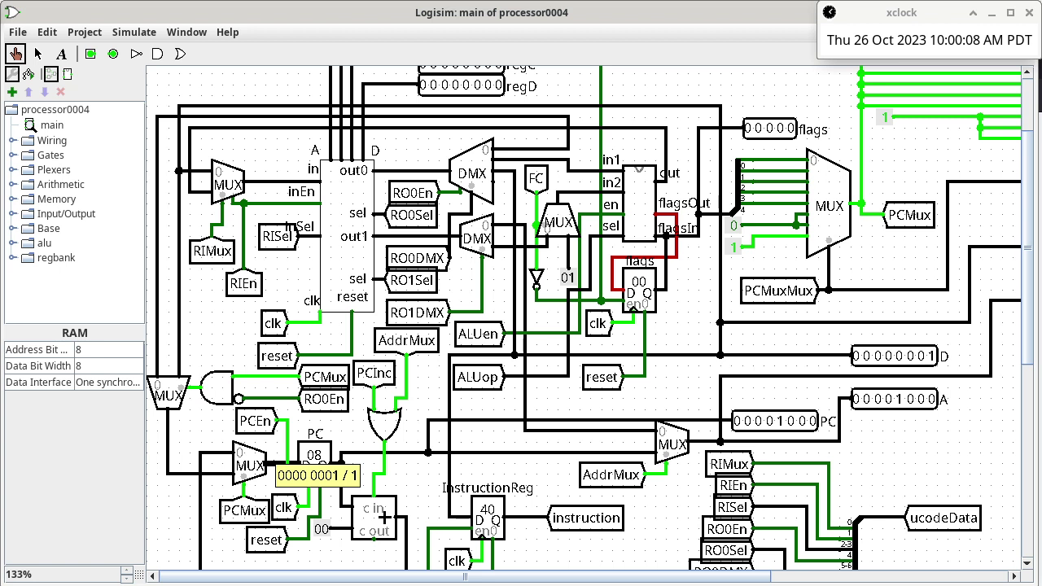
scroll(590, 318, down, 10)
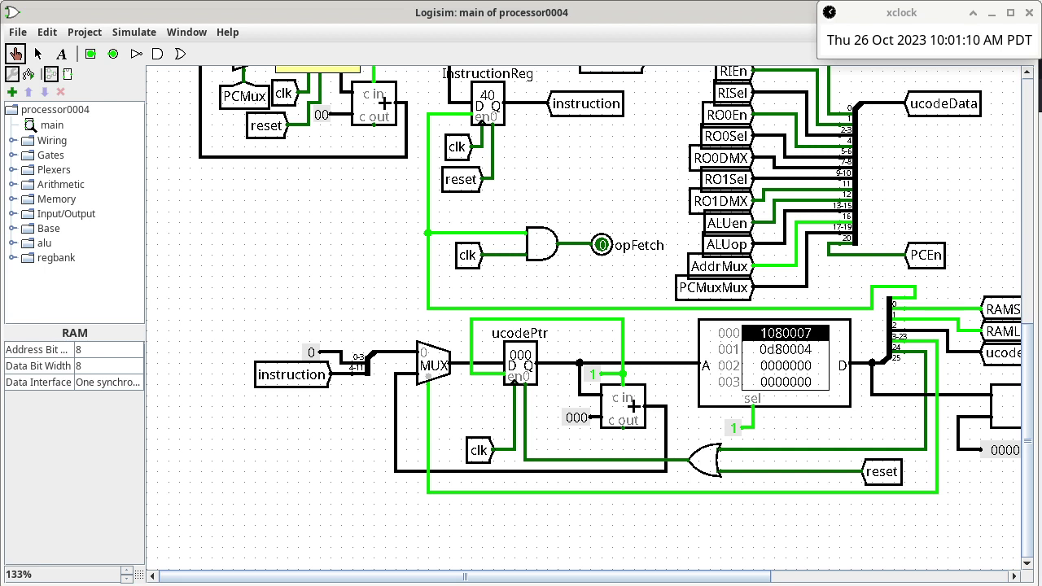
scroll(599, 311, up, 3)
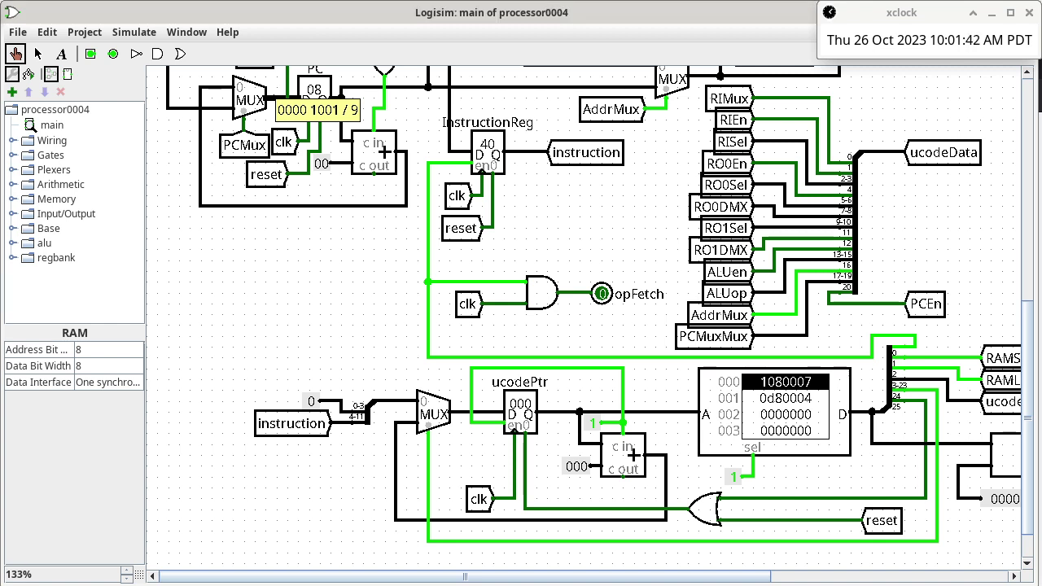
scroll(521, 326, right, 10)
scroll(521, 325, up, 5)
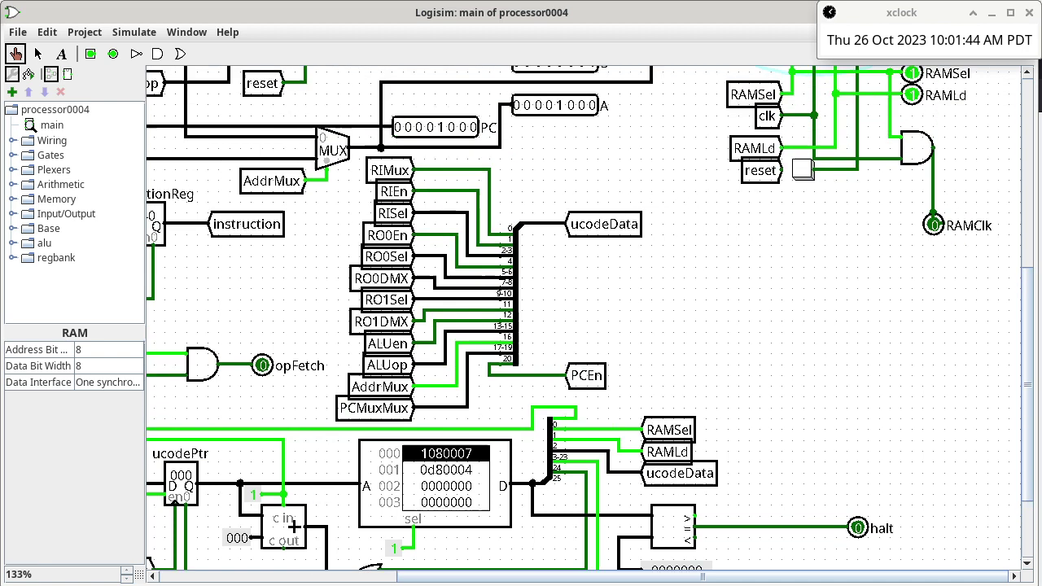
scroll(589, 319, up, 2)
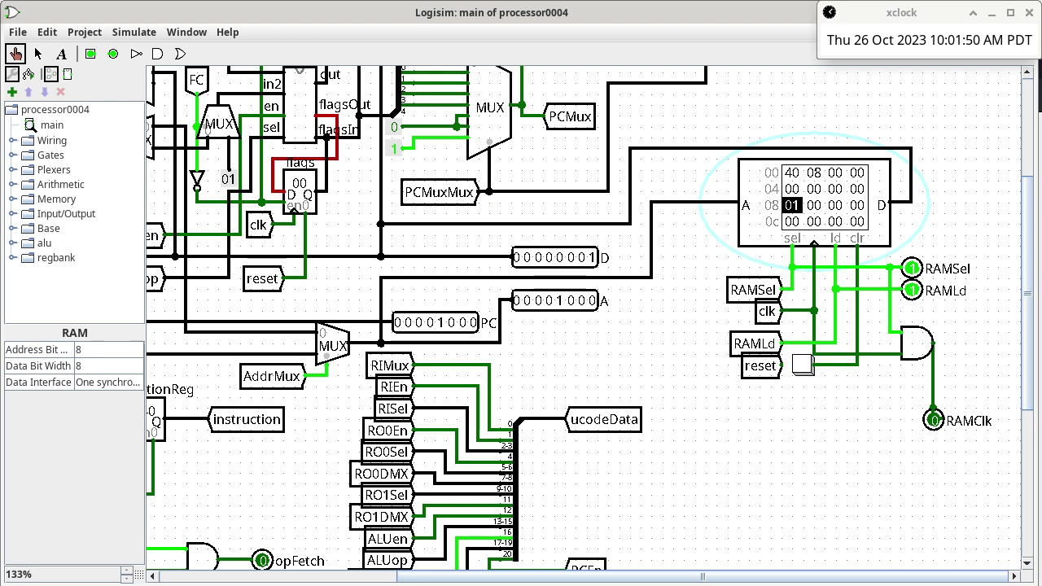
scroll(301, 362, left, 10)
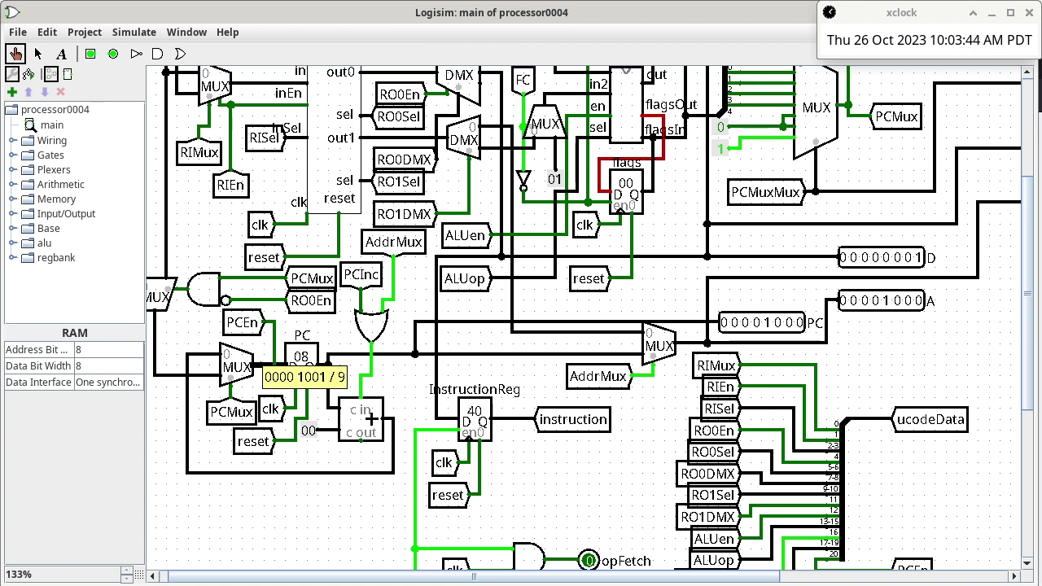
Step: Switch to the opcode table, select the conditional immediate jump rows 10 through 14, and capture the screen
key(alt+Tab)
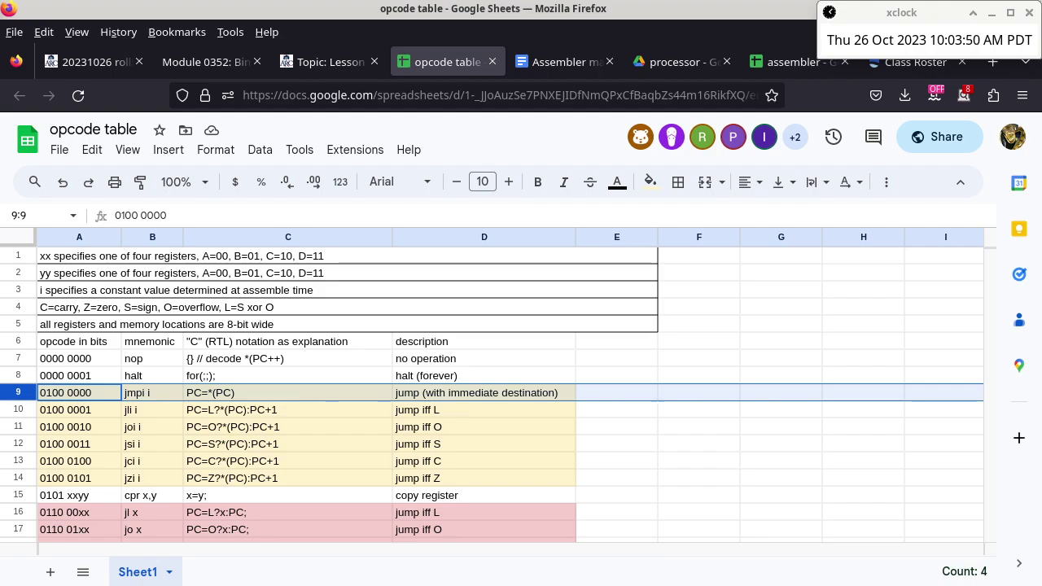
click(17, 410)
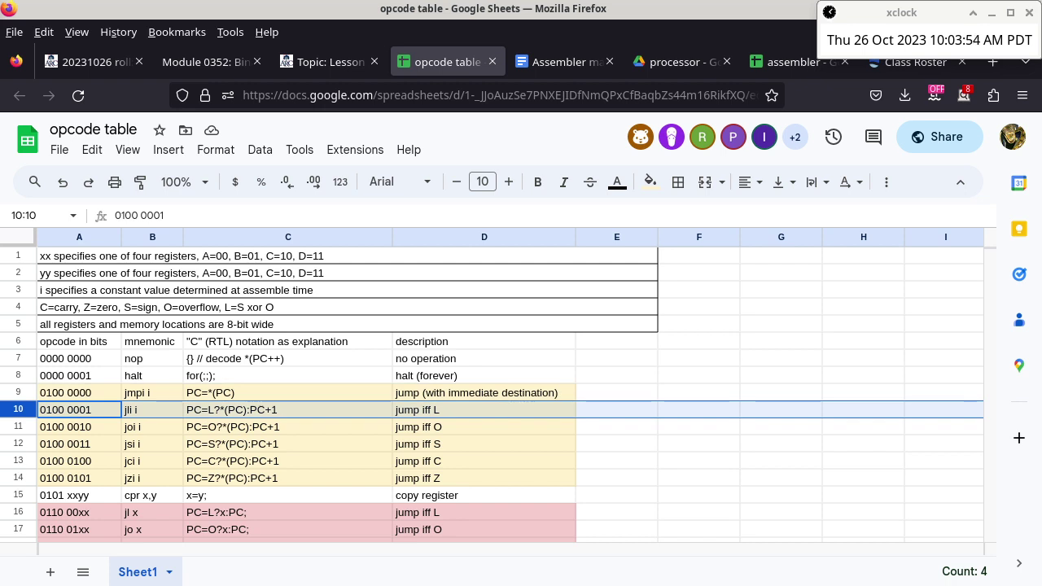
key(shift+Down)
key(shift+Down)
key(shift+Down)
key(shift+Down)
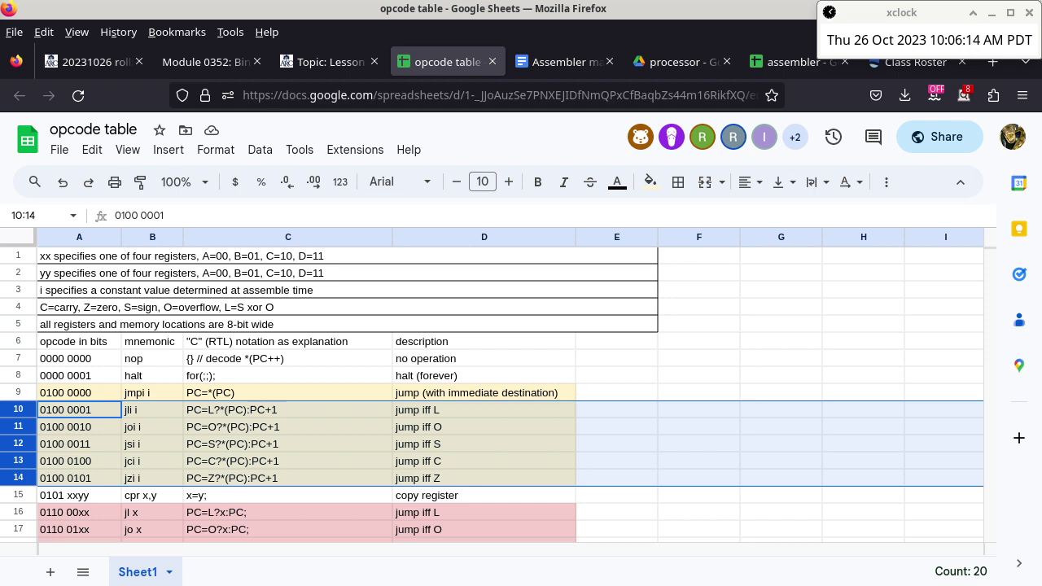
key(Print)
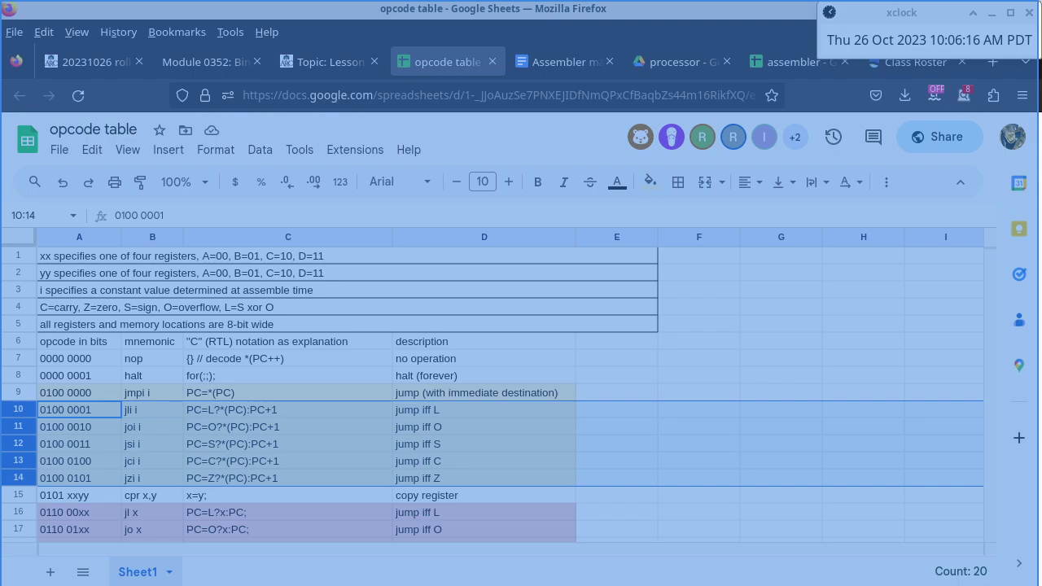
Step: Switch back to Logisim, reset the simulation, and enter 44 and 08 at RAM addresses 00 and 01
key(alt+Tab)
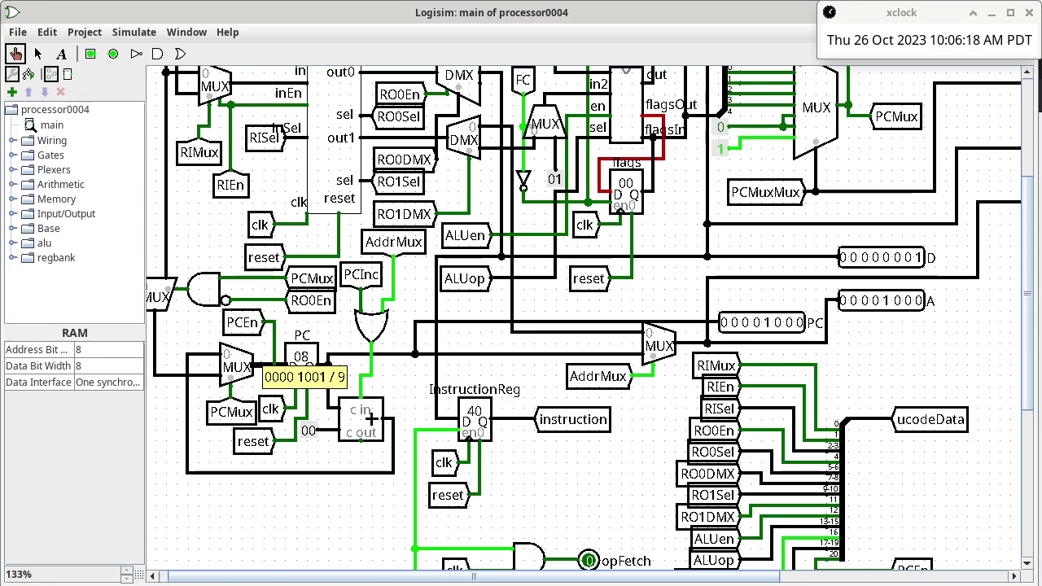
key(ctrl+r)
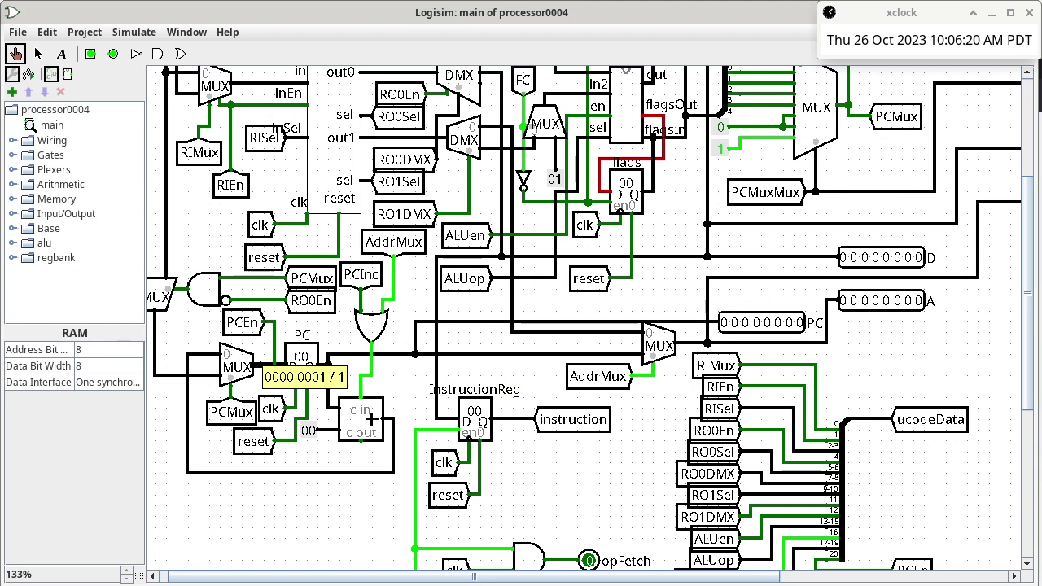
scroll(584, 324, right, 5)
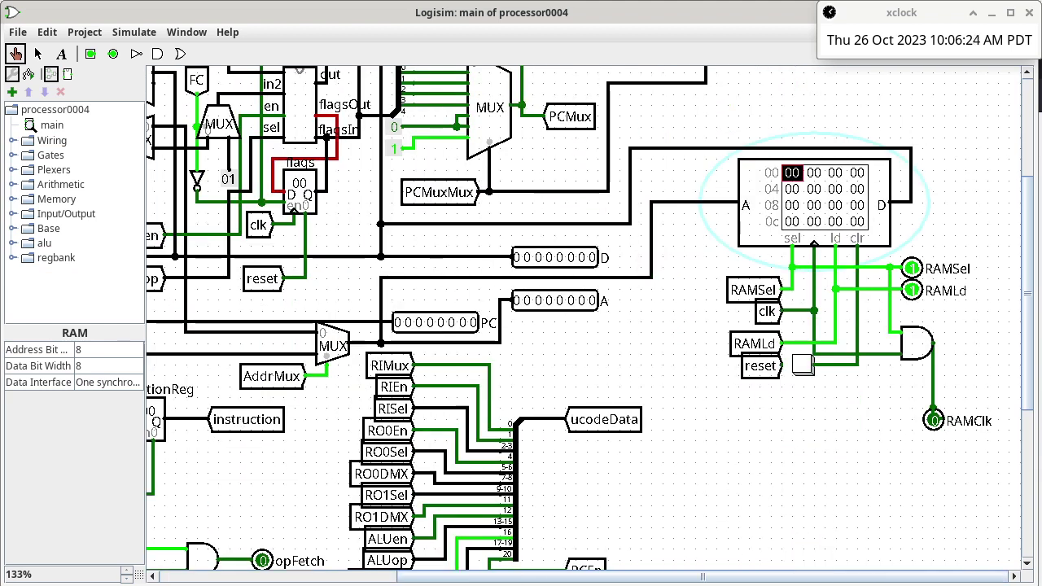
text(44)
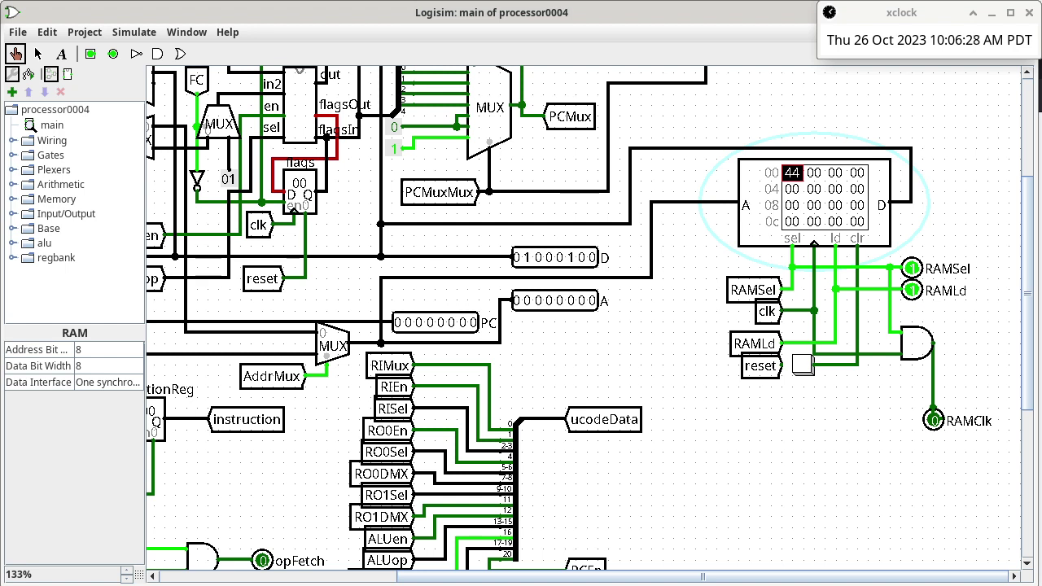
key(space)
text(8)
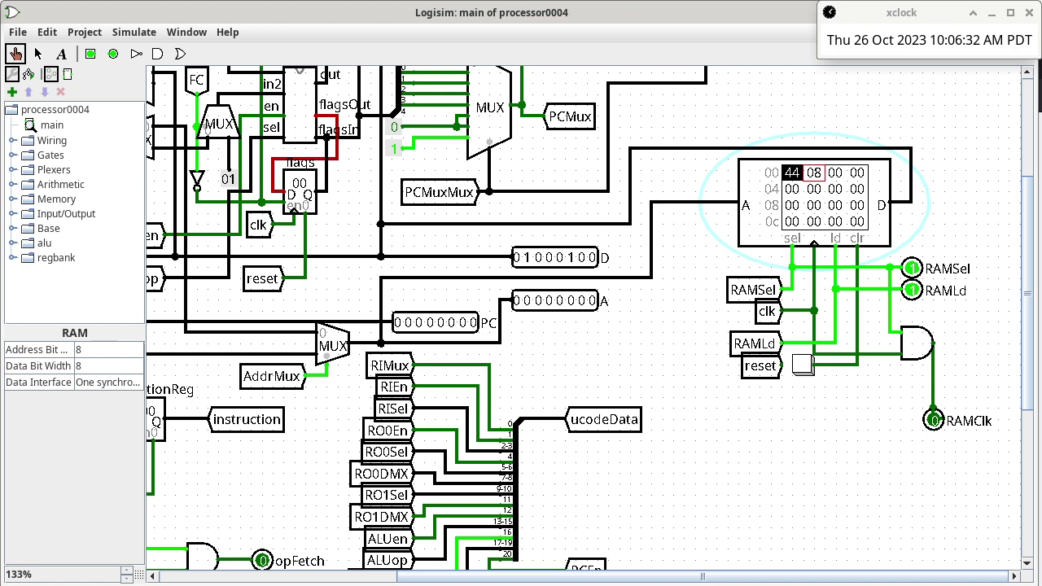
Step: Store 01 at RAM addresses 08 and 02 as the halt instructions
click(791, 205)
text(1)
click(834, 172)
text(1)
Step: Advance the clock until the instruction register holds 44 and ucodePtr reaches 440
scroll(583, 318, down, 5)
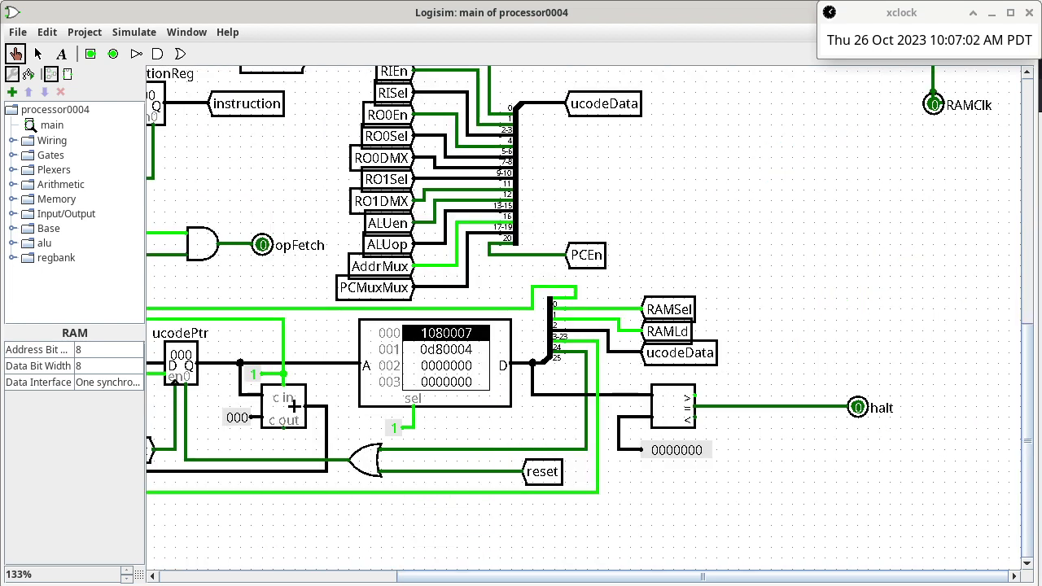
scroll(583, 318, left, 5)
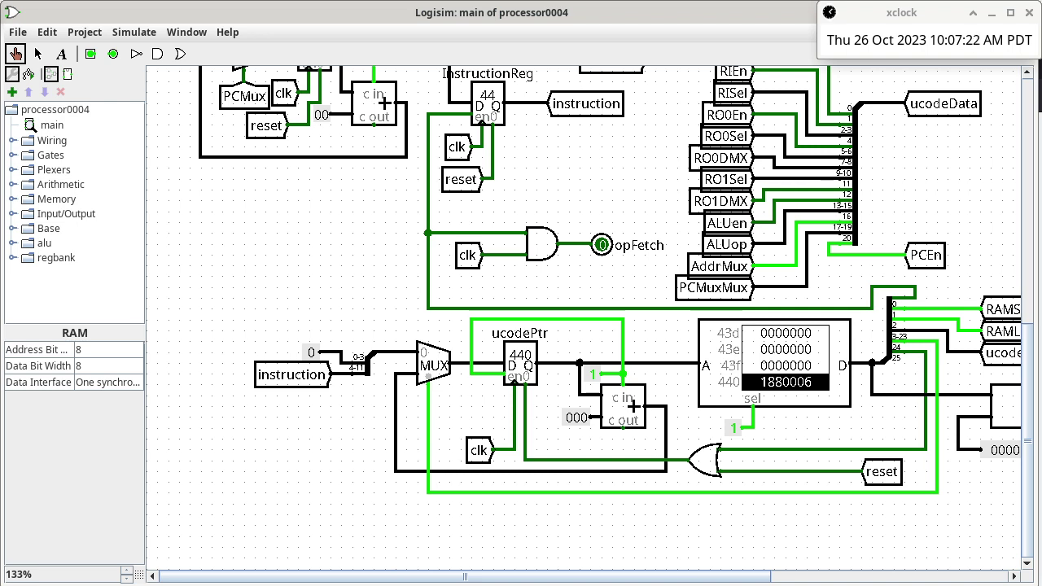
Step: Probe the PC register's input wire and the adder output feeding the PC multiplexer, and capture the screen
scroll(583, 319, up, 10)
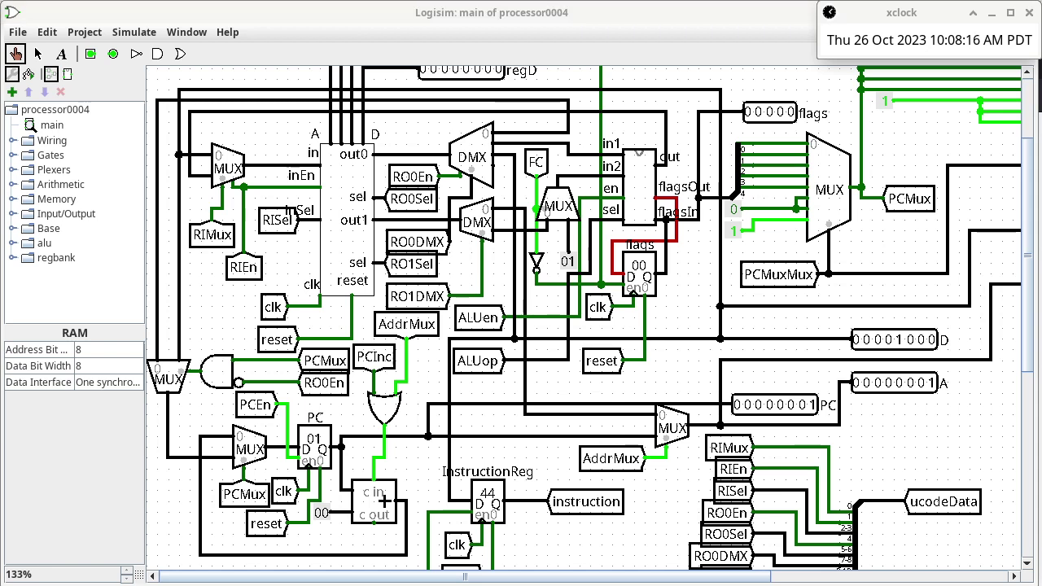
scroll(590, 318, down, 4)
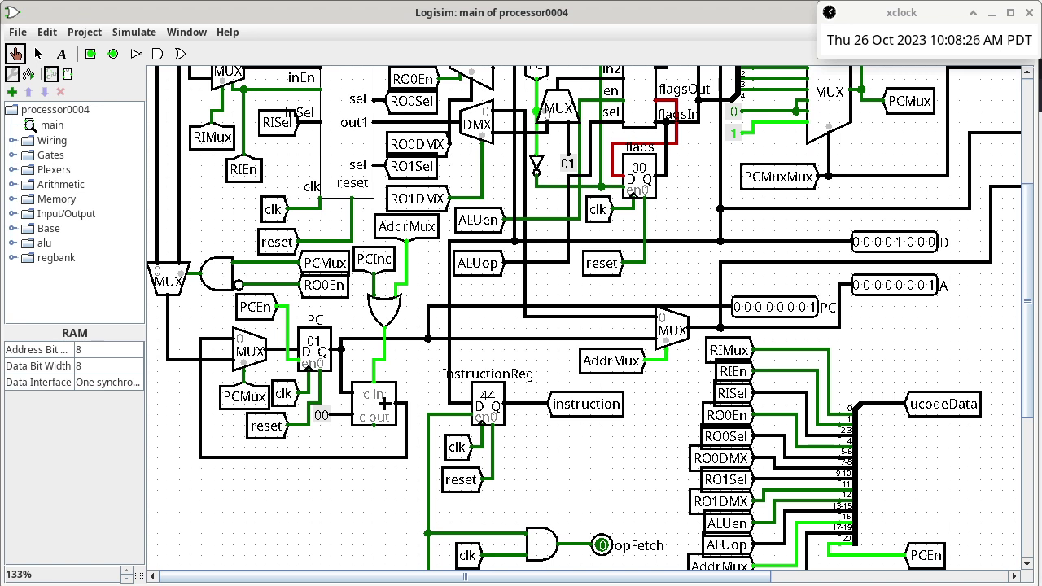
click(281, 350)
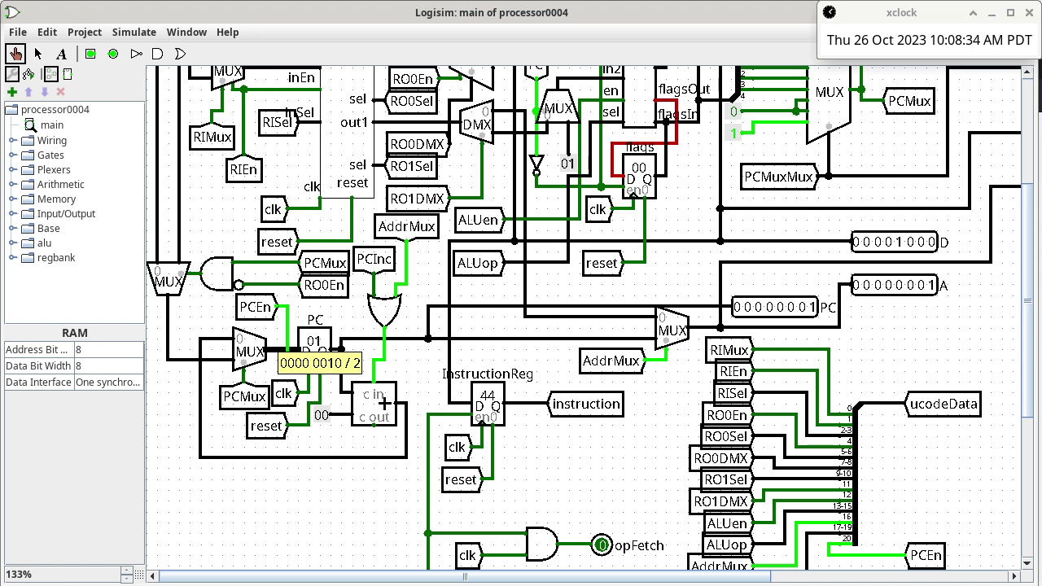
click(218, 340)
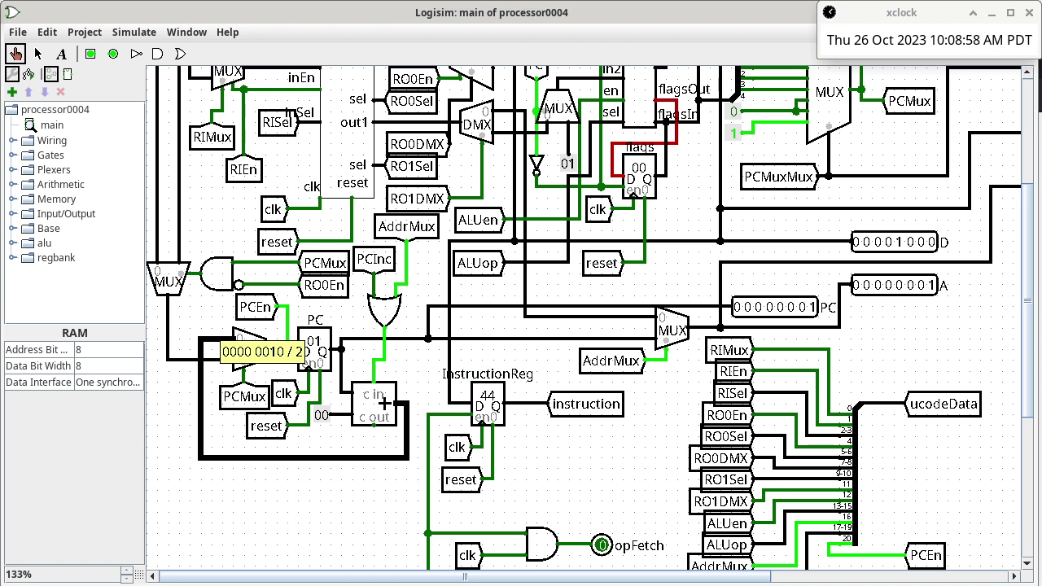
key(Print)
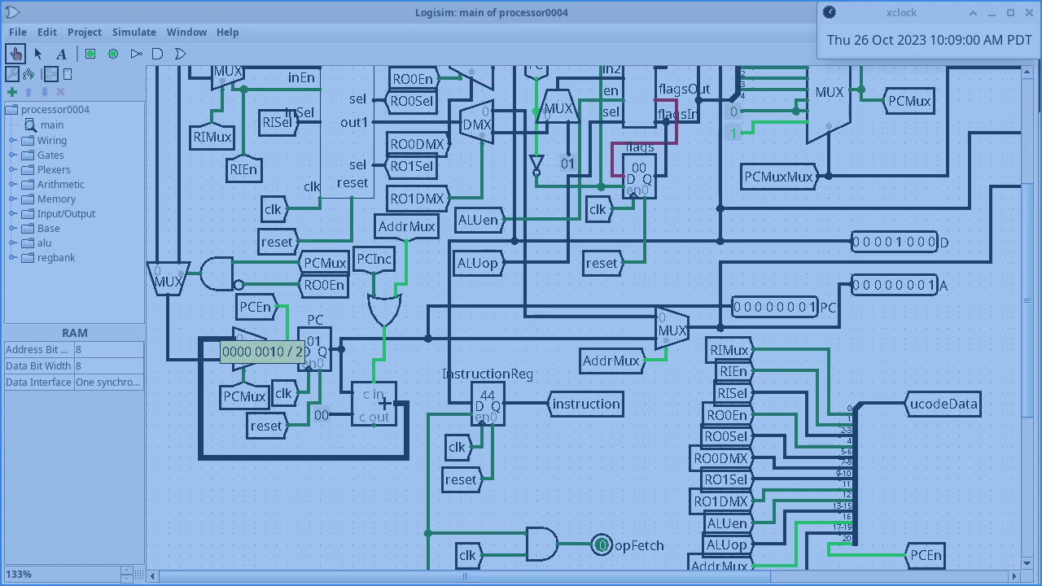
Step: Switch to the opcode table and highlight the PC+1 part of the jci notation in cell C13
key(alt+Tab)
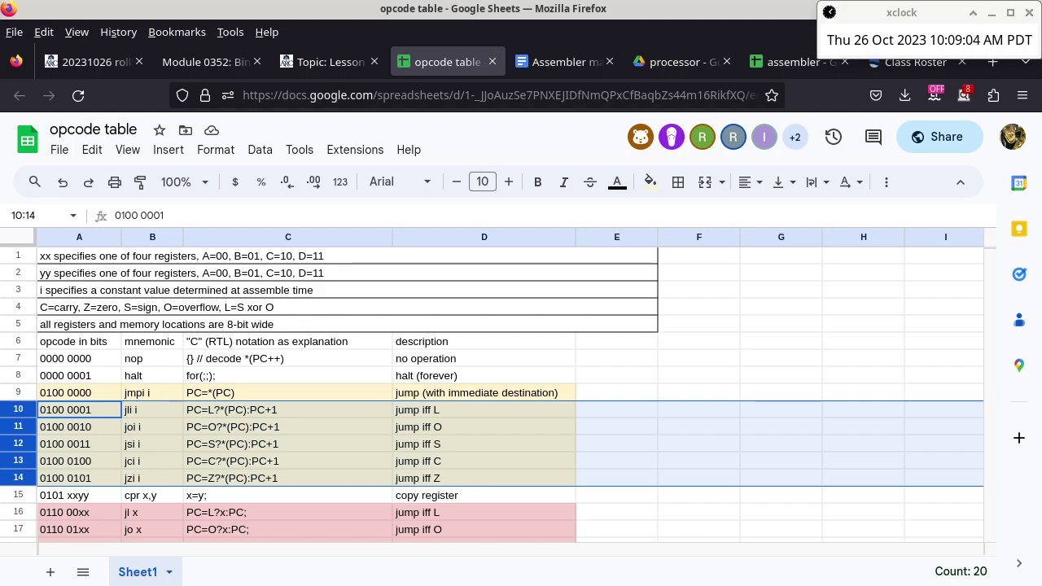
click(287, 460)
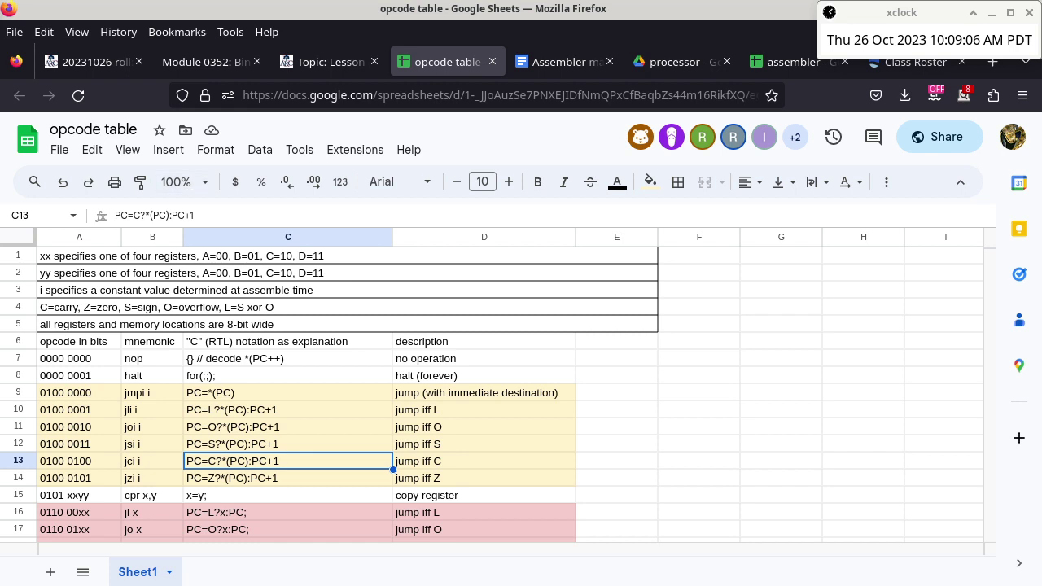
click(194, 215)
key(shift+Left)
key(shift+Left)
key(shift+Left)
key(shift+Left)
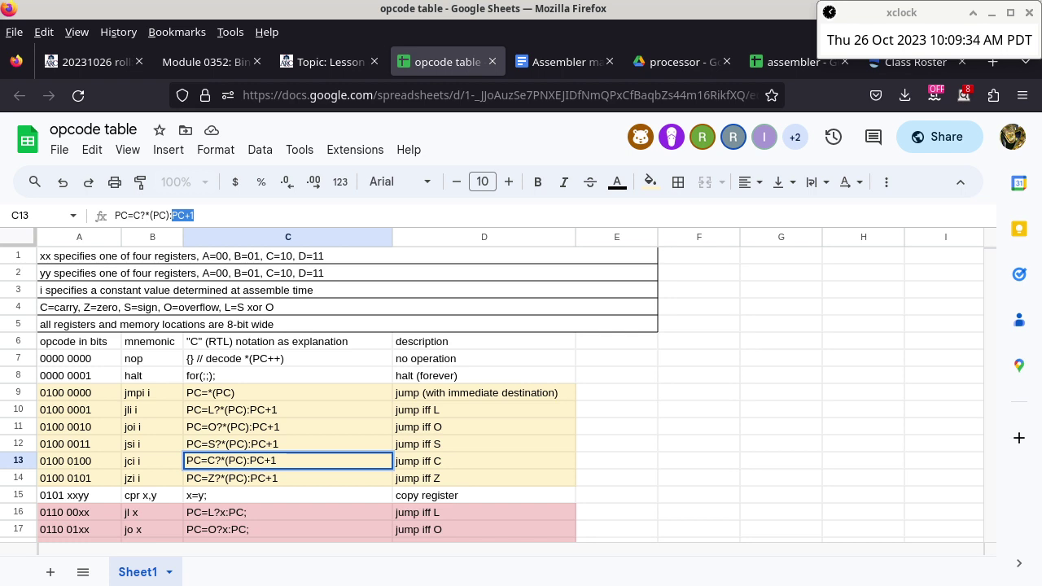
Step: Switch back to Logisim and set the flags register to 01
key(alt+Tab)
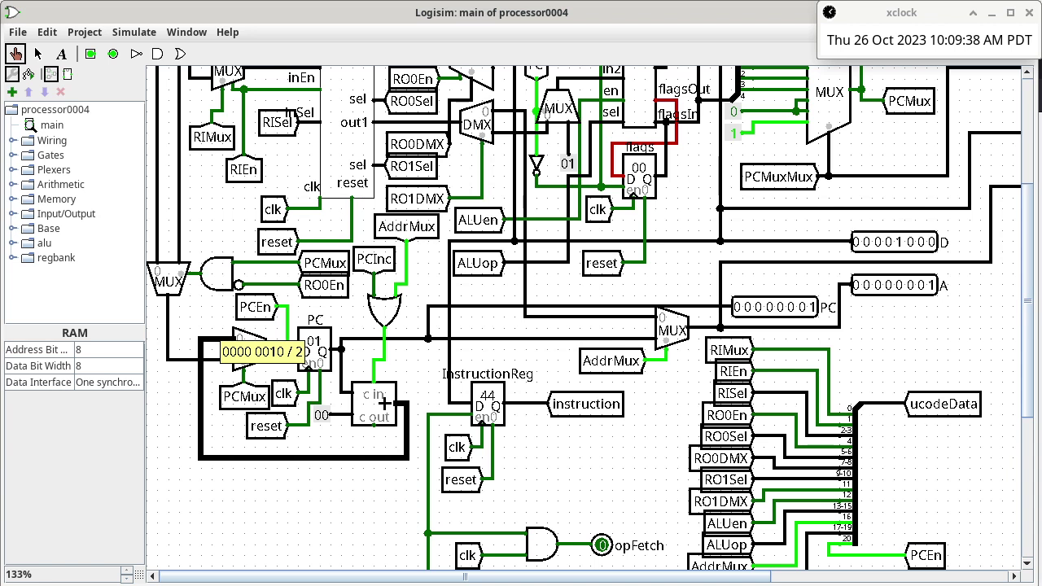
click(639, 169)
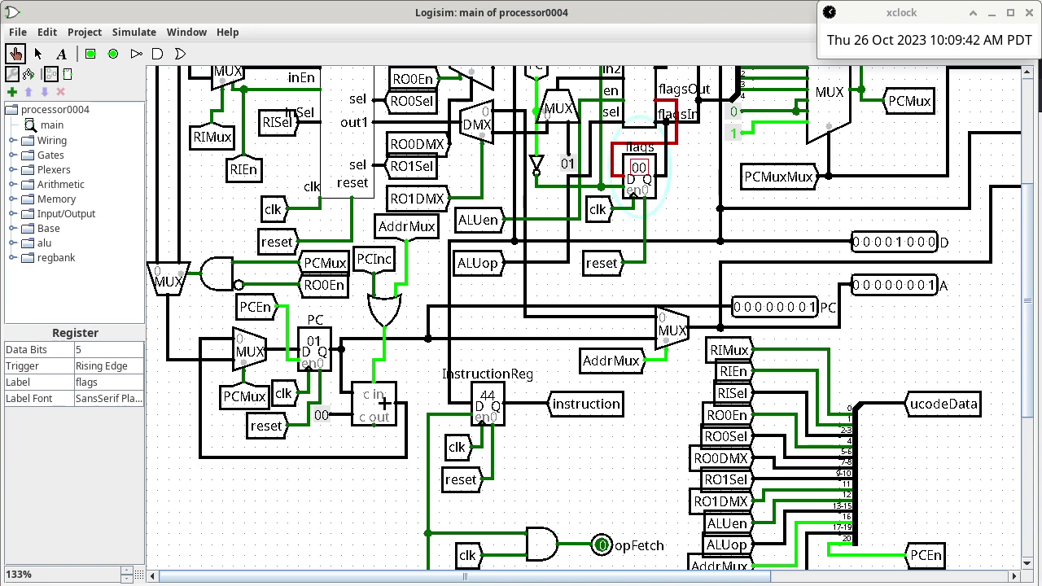
text(1)
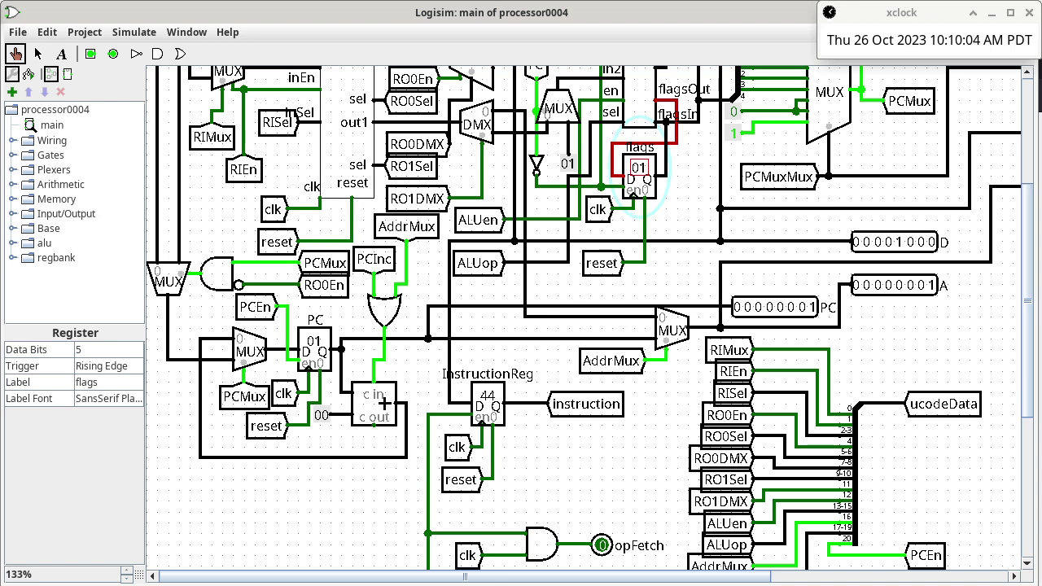
Step: Probe the PC register's input wire and trace it back through the AND-controlled multiplexer to the data bus
mouse_move(270, 351)
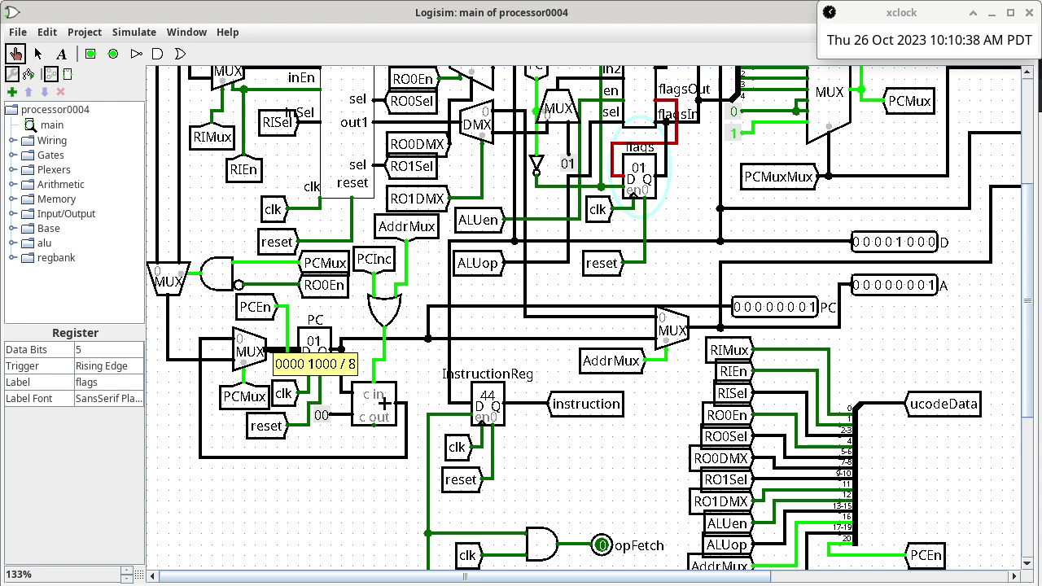
click(228, 359)
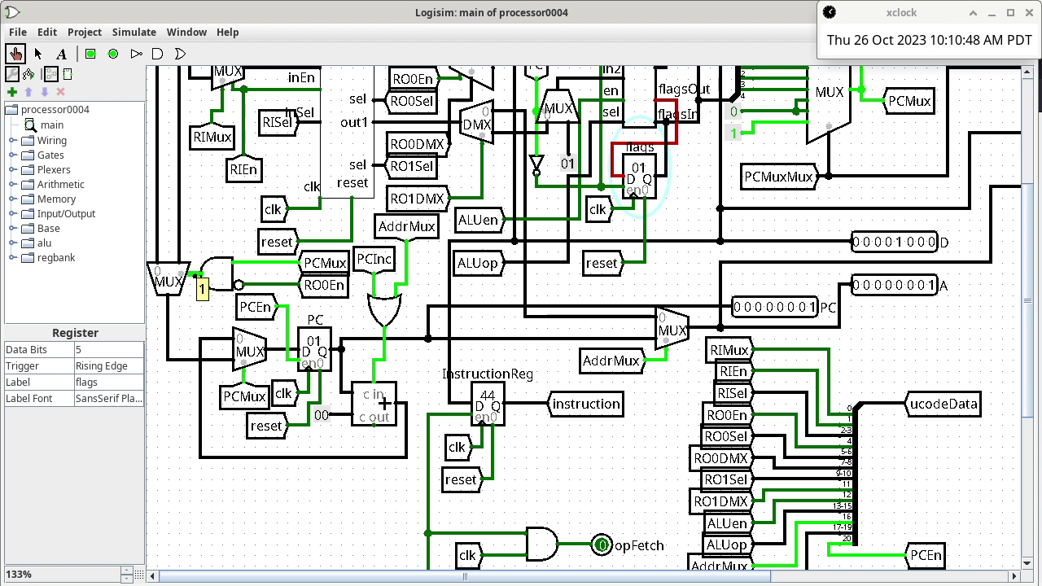
click(178, 242)
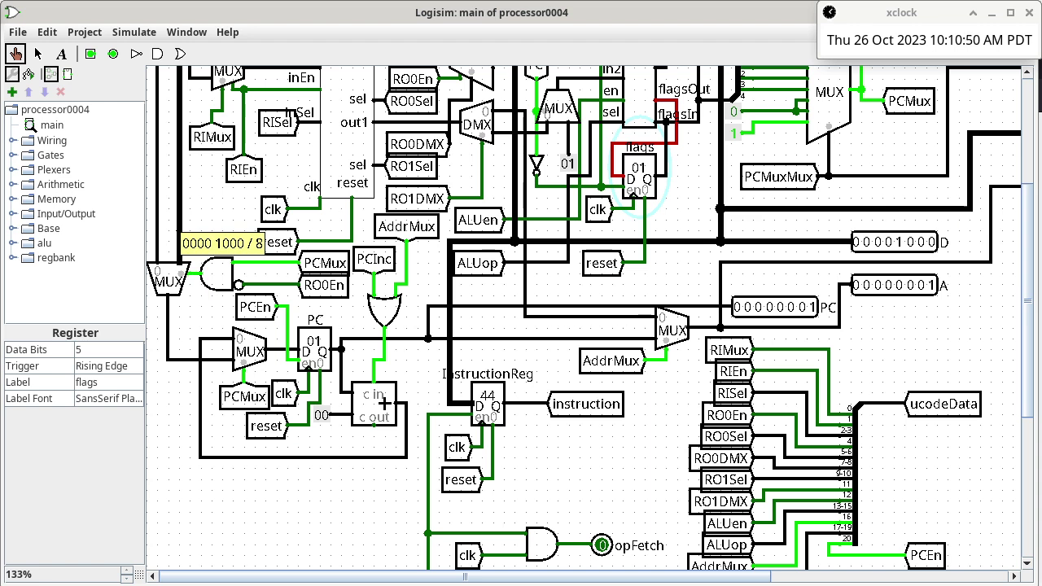
Step: Probe the RAM address wire, the AddrMux select wire and the PC output wire feeding the address multiplexer
scroll(583, 317, right, 5)
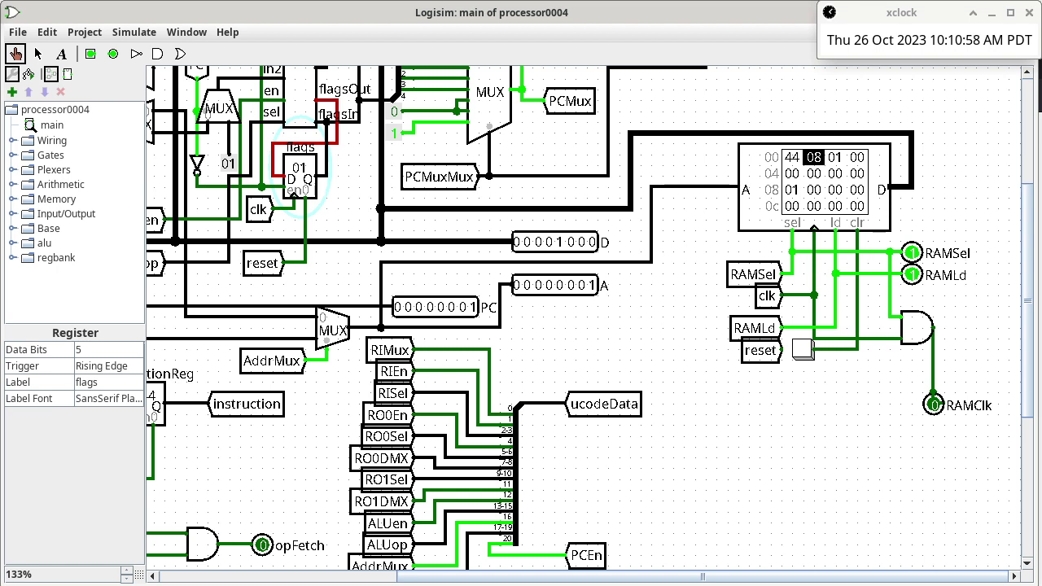
click(715, 188)
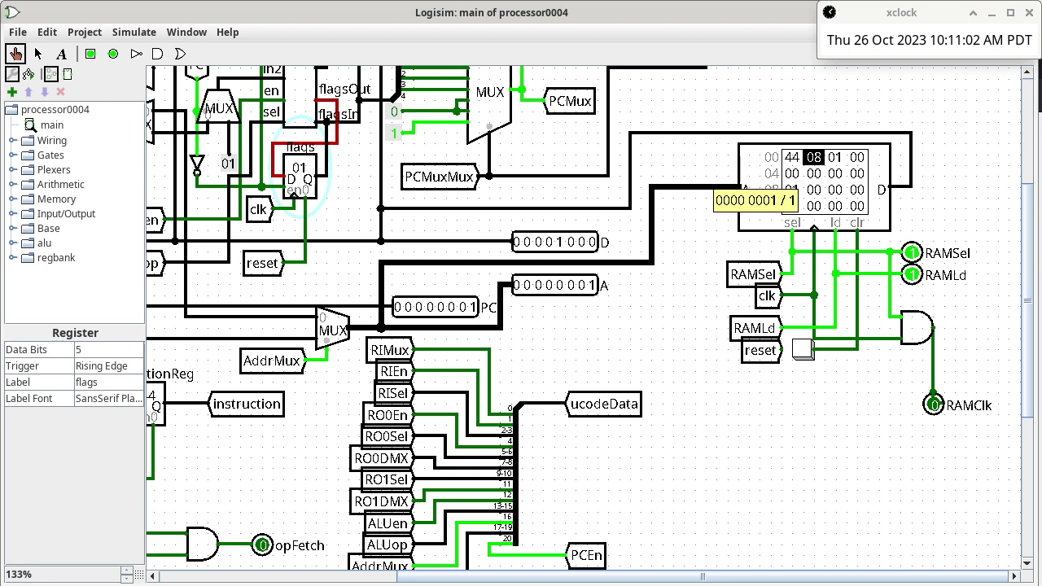
click(324, 361)
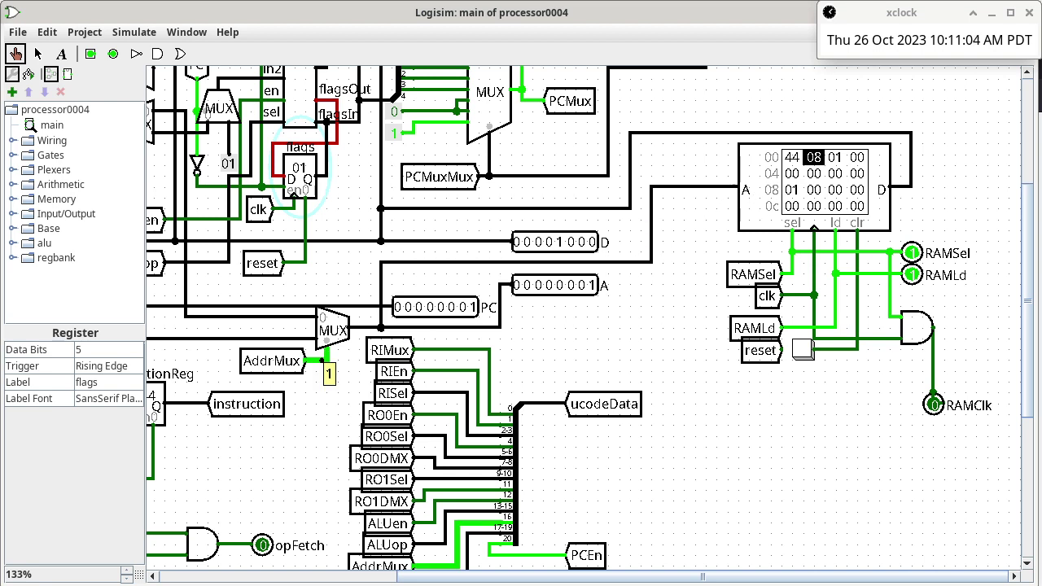
click(296, 339)
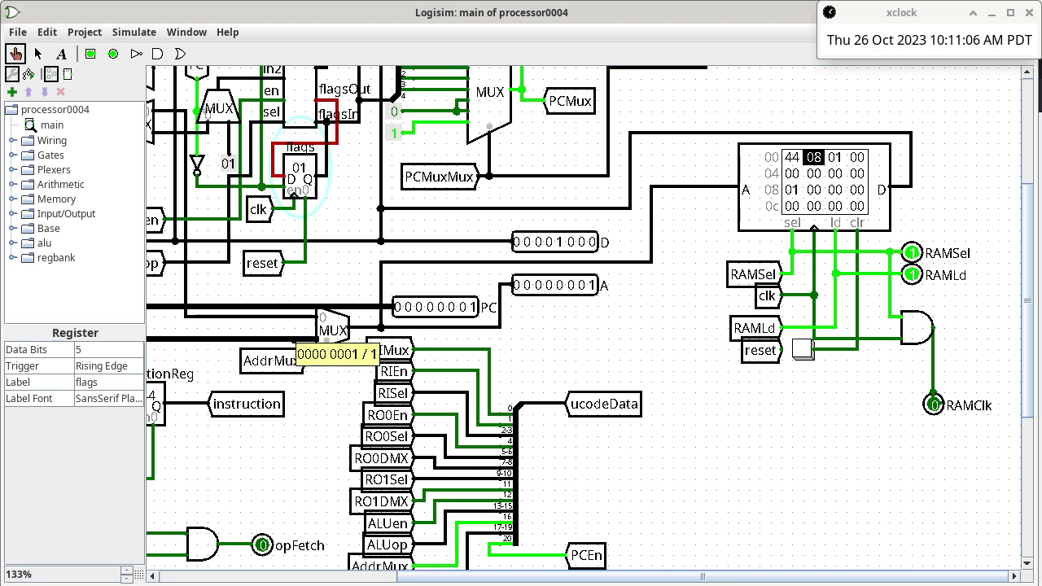
scroll(583, 317, left, 5)
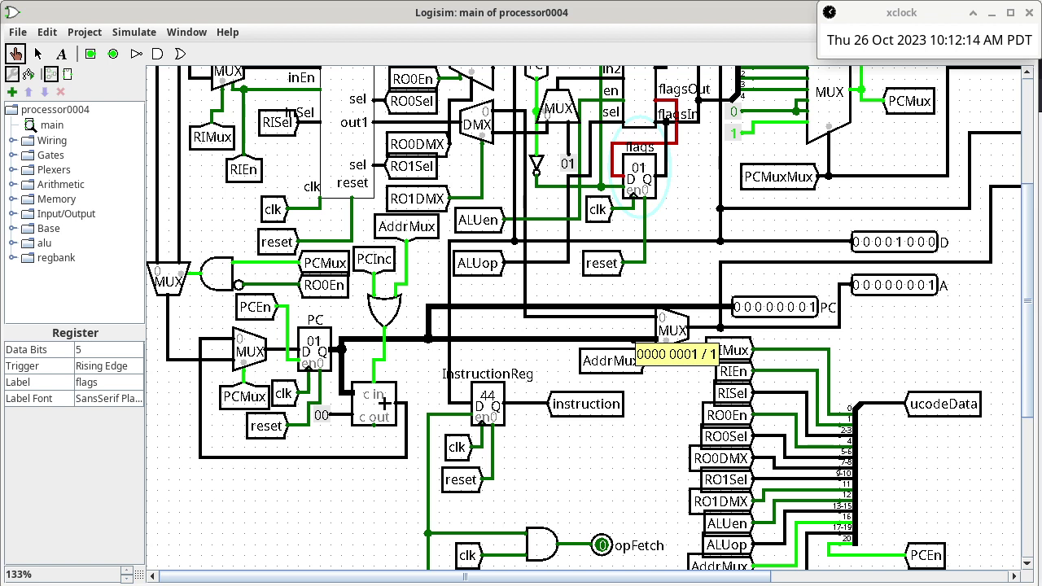
Step: Probe the PCMux signal and the PCMuxMux select wire of the multiplexer that picks among the flags
scroll(590, 319, up, 5)
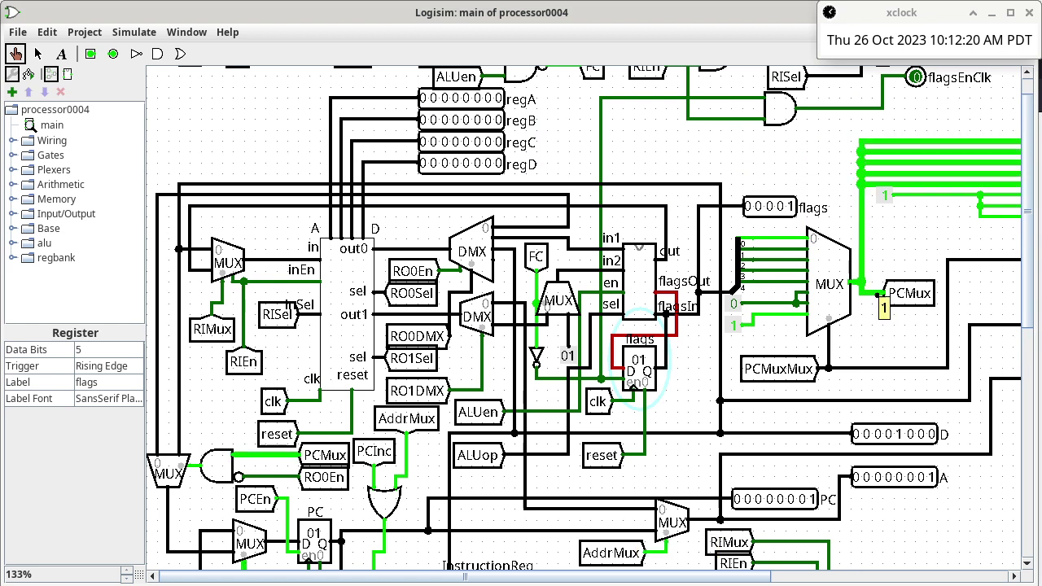
mouse_move(877, 291)
click(828, 368)
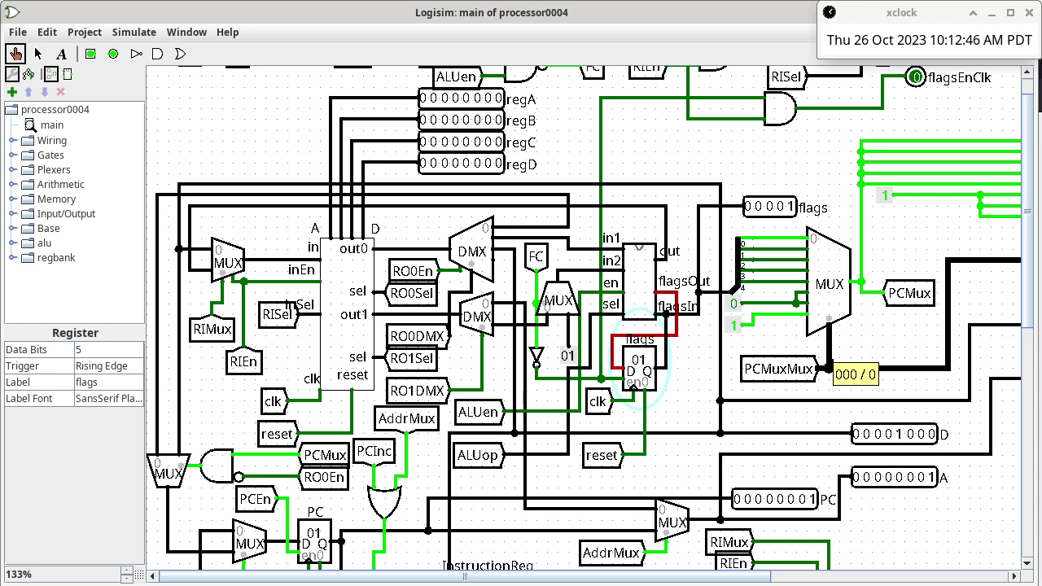
mouse_move(782, 238)
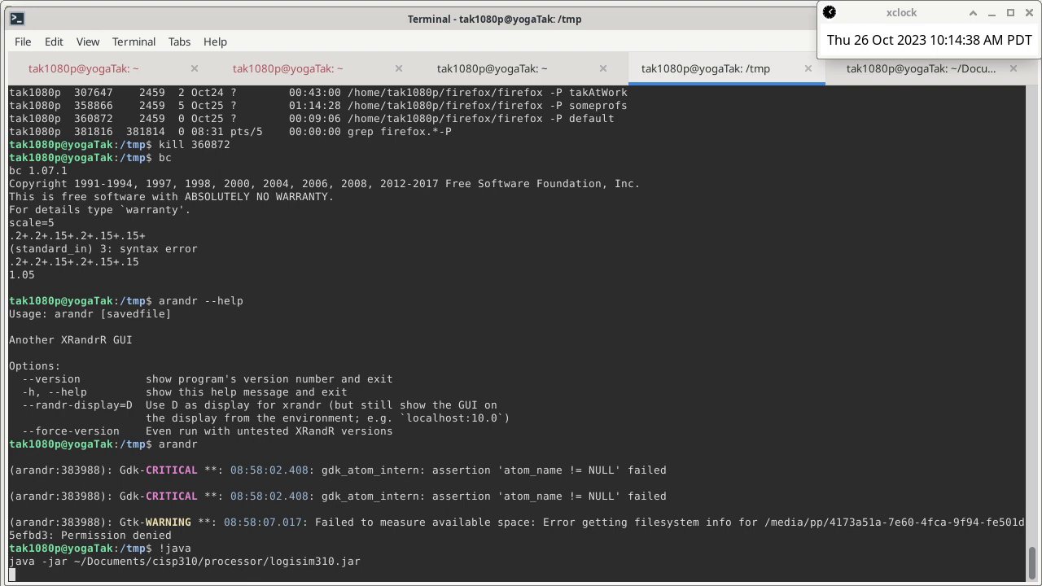
Step: In the terminal's second session, run scrcpy.sh
key(alt+2)
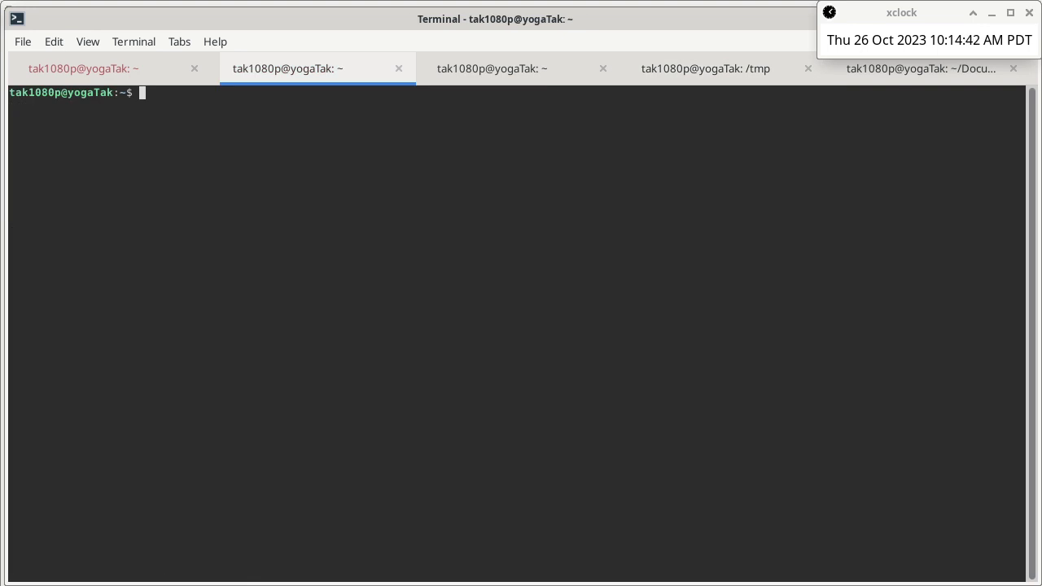
text(scrcpy.sh)
key(Return)
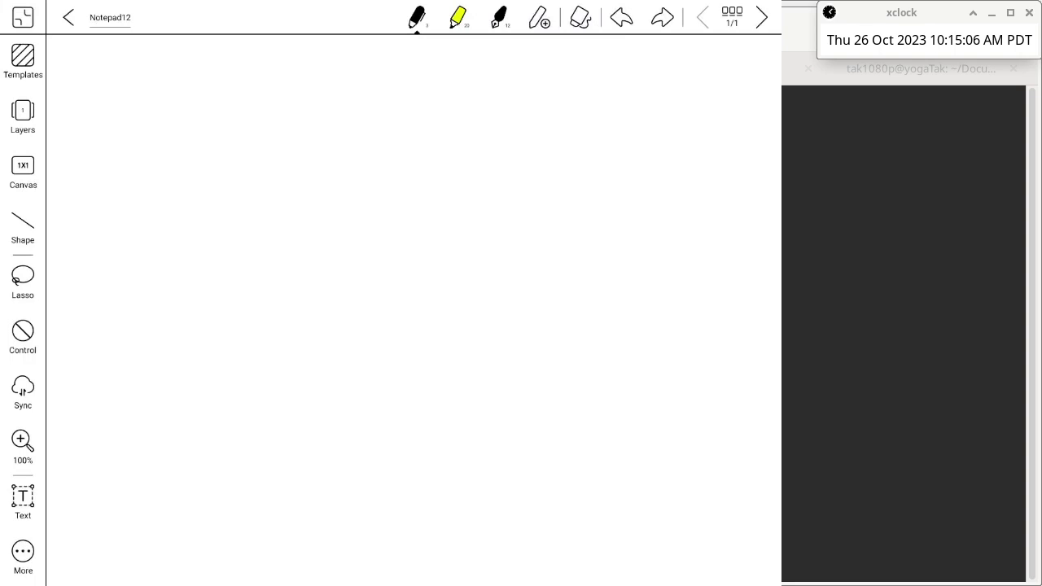
Step: Handwrite the instructions nop, nop and jci L1 on successive lines near the page's upper edge
drag(129, 72, 151, 59)
mouse_move(155, 61)
mouse_down()
mouse_move(140, 92)
mouse_move(148, 86)
mouse_up()
mouse_move(157, 83)
mouse_down()
mouse_move(157, 96)
mouse_move(159, 84)
mouse_move(137, 104)
mouse_up()
mouse_move(137, 113)
mouse_down()
mouse_move(127, 119)
mouse_move(157, 117)
mouse_up()
drag(157, 103, 212, 114)
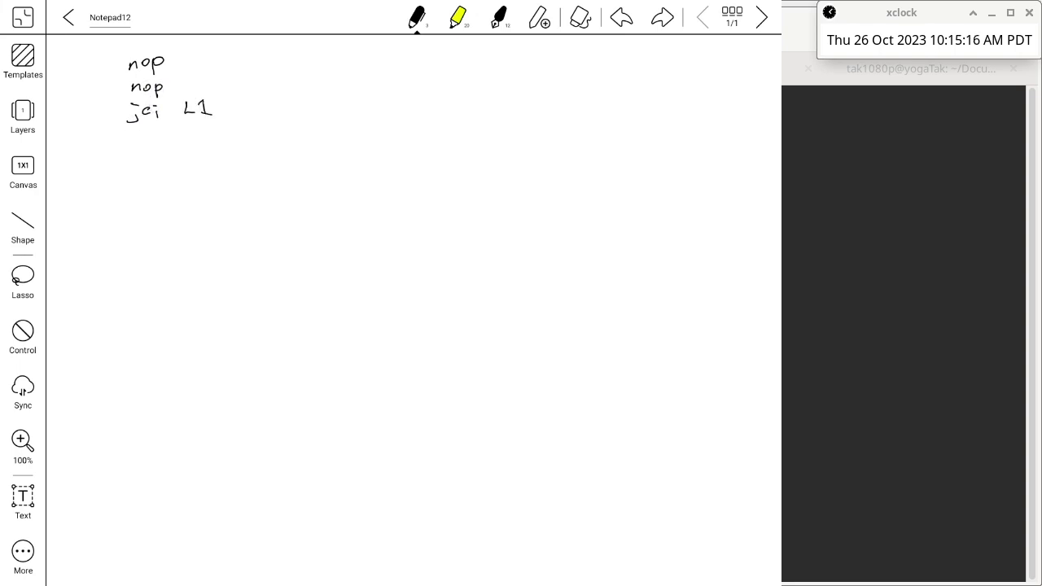
Step: Handwrite halt below the jci line, followed by the label L1: and a second halt beneath it
mouse_move(128, 128)
mouse_down()
mouse_move(135, 143)
mouse_move(157, 143)
mouse_up()
drag(163, 129, 166, 142)
drag(160, 134, 169, 133)
mouse_move(91, 154)
mouse_down()
mouse_move(117, 157)
mouse_move(132, 180)
mouse_move(167, 183)
mouse_up()
click(120, 158)
click(119, 165)
drag(160, 176, 172, 176)
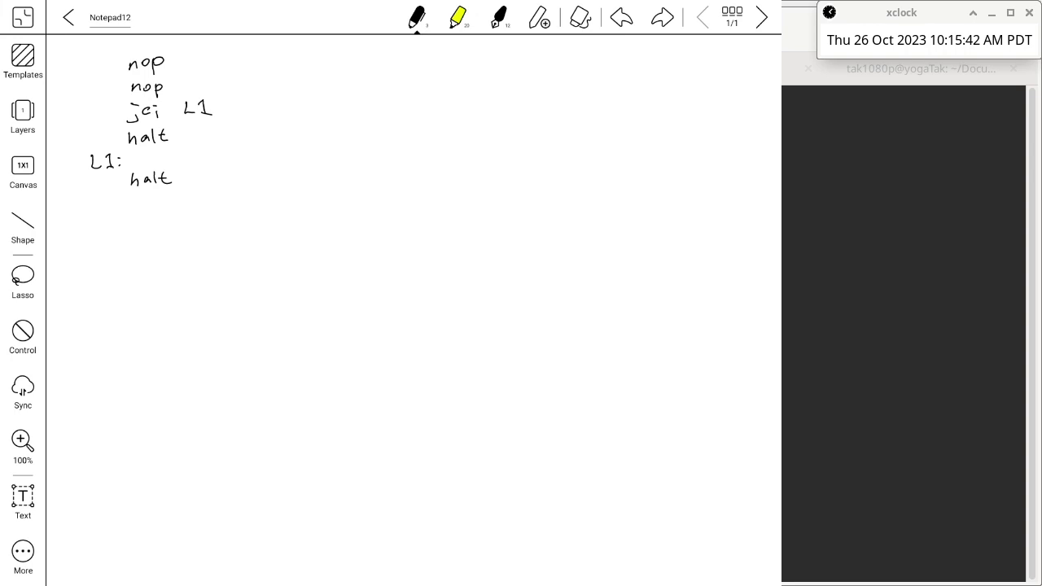
Step: Draw a flowchart beside the code: an empty process box leading to a C≠0 decision diamond with Y and N branches
mouse_move(371, 57)
mouse_down()
mouse_move(374, 86)
mouse_move(371, 55)
mouse_up()
mouse_move(393, 88)
mouse_down()
mouse_move(369, 130)
mouse_move(412, 119)
mouse_move(423, 129)
mouse_move(368, 128)
mouse_move(394, 147)
mouse_move(424, 128)
mouse_move(396, 124)
mouse_up()
drag(390, 127, 396, 127)
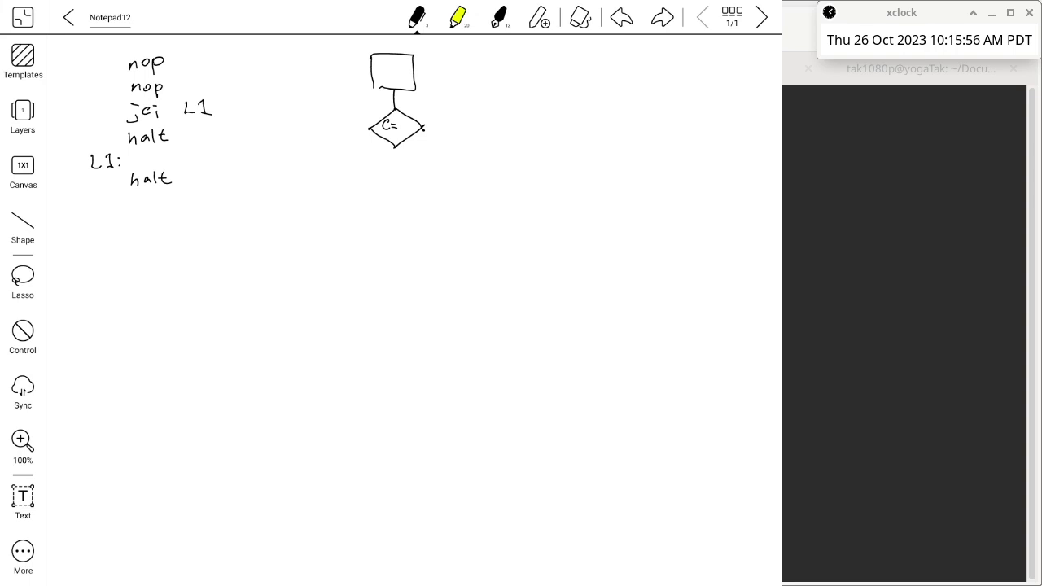
drag(388, 128, 403, 120)
mouse_move(422, 126)
mouse_down()
mouse_move(458, 127)
mouse_move(434, 114)
mouse_move(390, 165)
mouse_move(416, 162)
mouse_move(420, 150)
mouse_up()
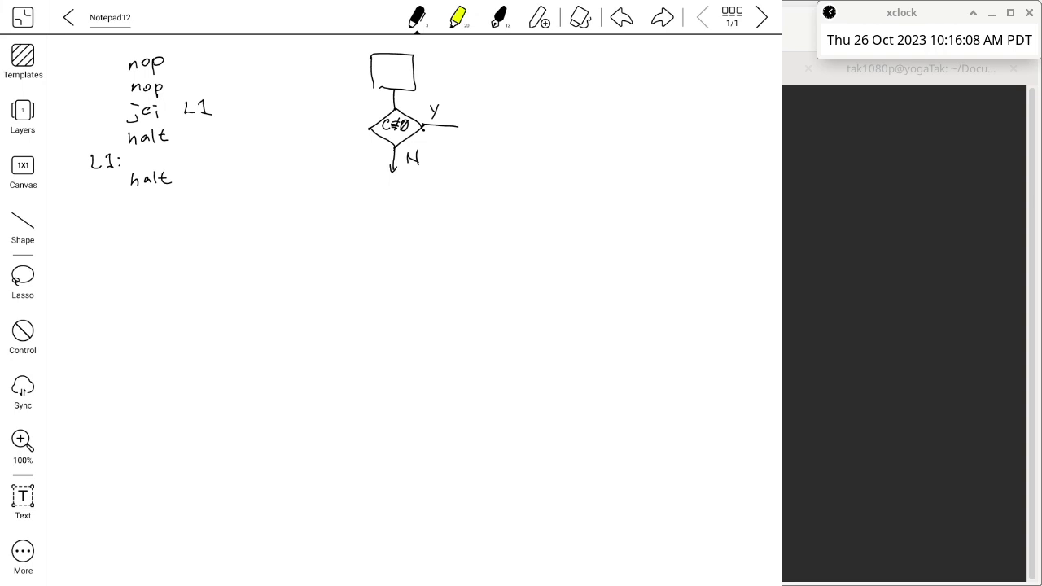
Step: Draw a halt box under the N branch and an arrow to it from the code's first halt
mouse_move(371, 174)
mouse_down()
mouse_move(373, 197)
mouse_move(398, 194)
mouse_up()
drag(402, 183, 407, 194)
drag(398, 186, 411, 186)
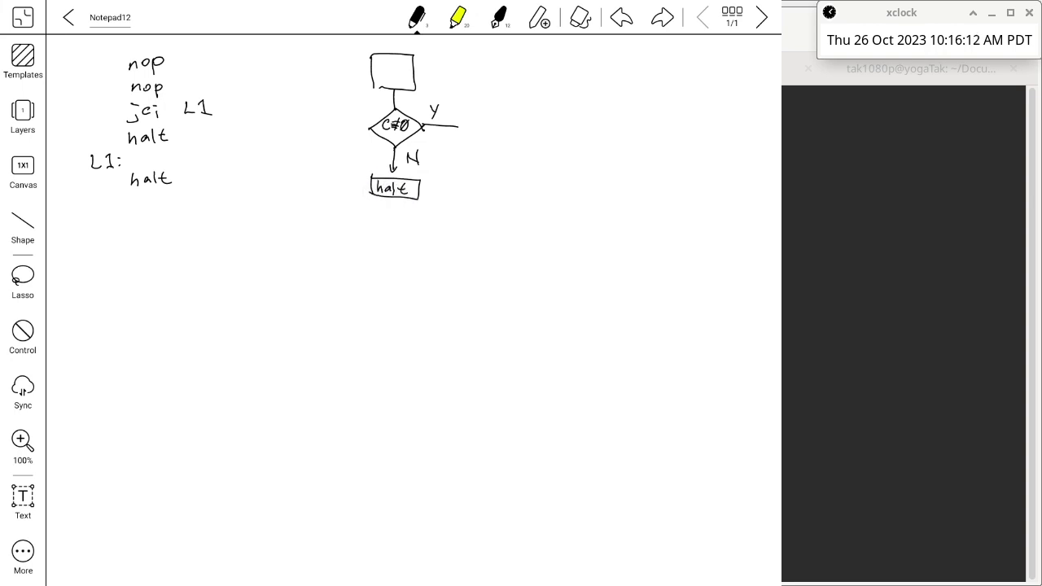
mouse_move(181, 129)
mouse_down()
mouse_move(324, 138)
mouse_move(318, 175)
mouse_move(363, 186)
mouse_up()
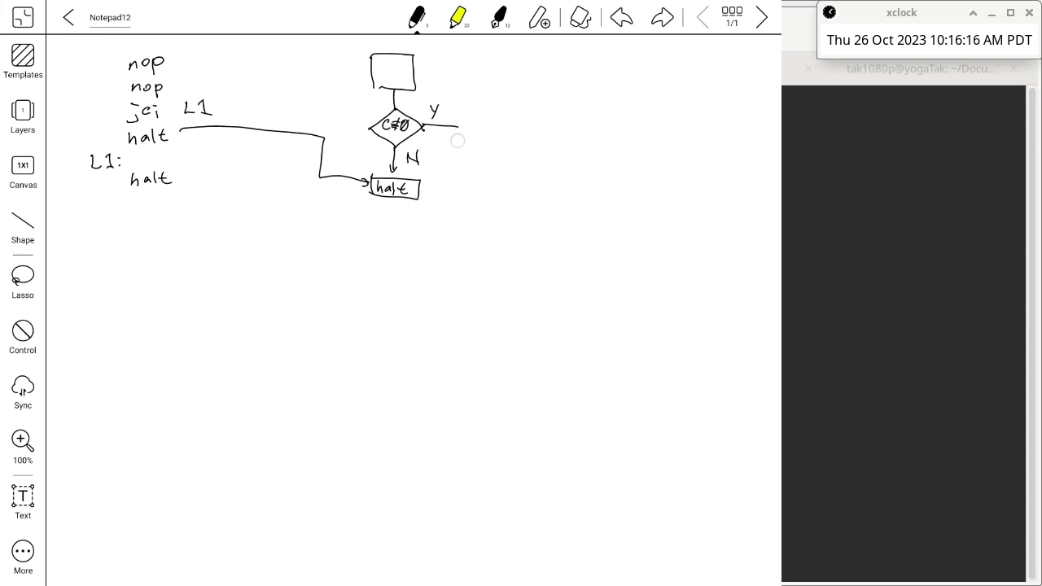
Step: Route the Y branch to a second halt box and draw an arrow to it from the halt under L1
mouse_move(319, 215)
mouse_down()
mouse_move(320, 240)
mouse_move(416, 236)
mouse_move(416, 254)
mouse_move(368, 248)
mouse_move(393, 247)
mouse_up()
drag(395, 235, 405, 250)
drag(399, 241, 411, 241)
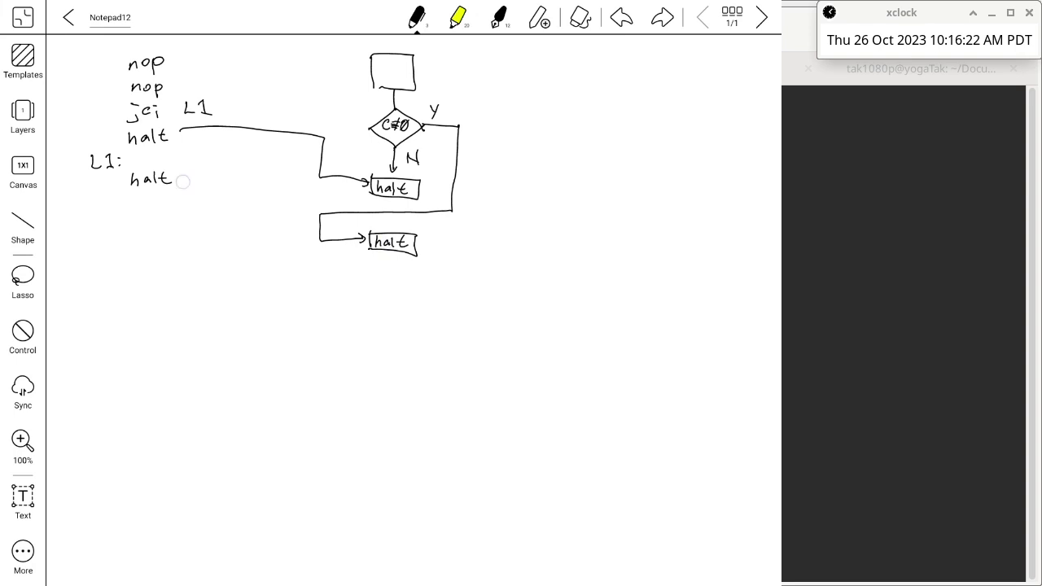
mouse_move(183, 180)
mouse_down()
mouse_move(270, 186)
mouse_move(272, 250)
mouse_move(338, 269)
mouse_move(373, 260)
mouse_up()
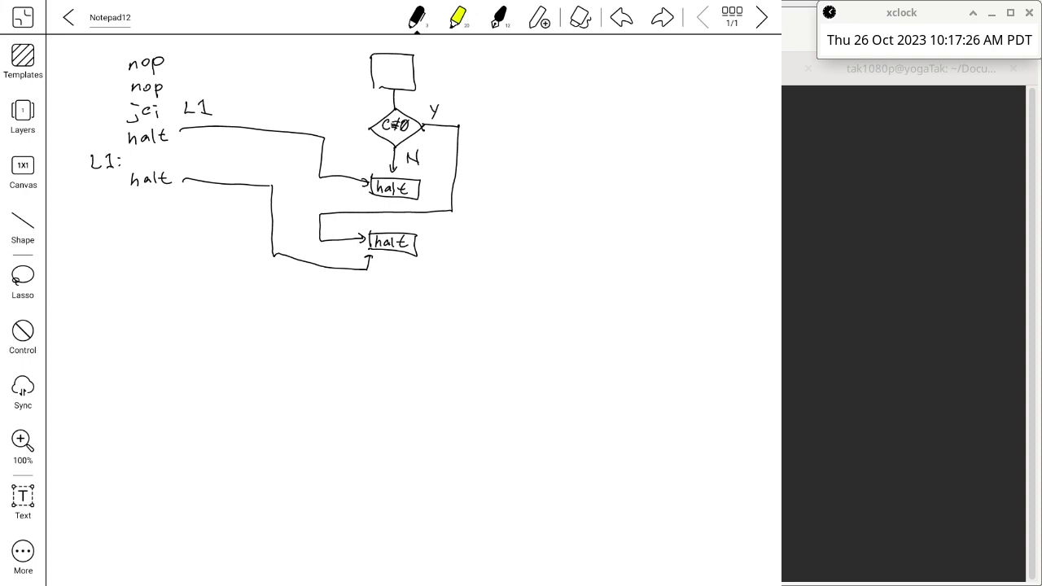
Step: Switch to the terminal's third session and open the new file /tmp/cond.ttpasm in nvim for text entry
key(alt+Tab)
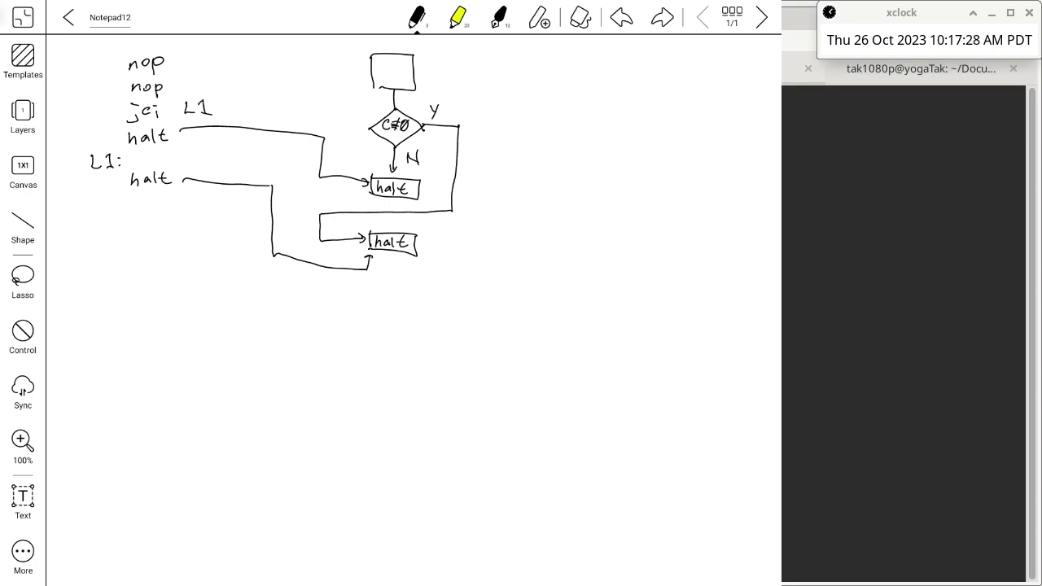
key(alt+Tab)
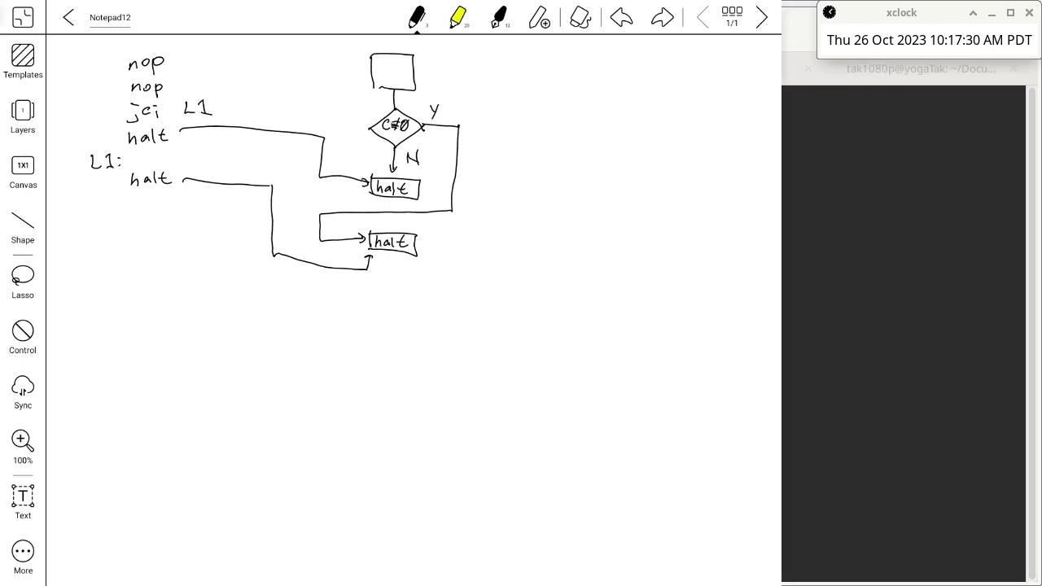
key(alt+Tab)
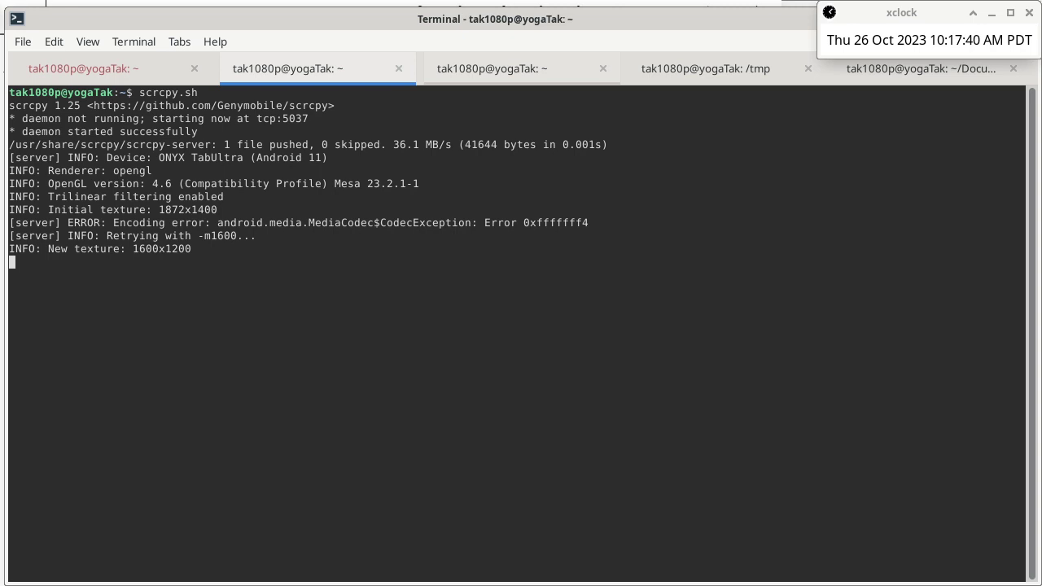
key(ctrl+Page_Down)
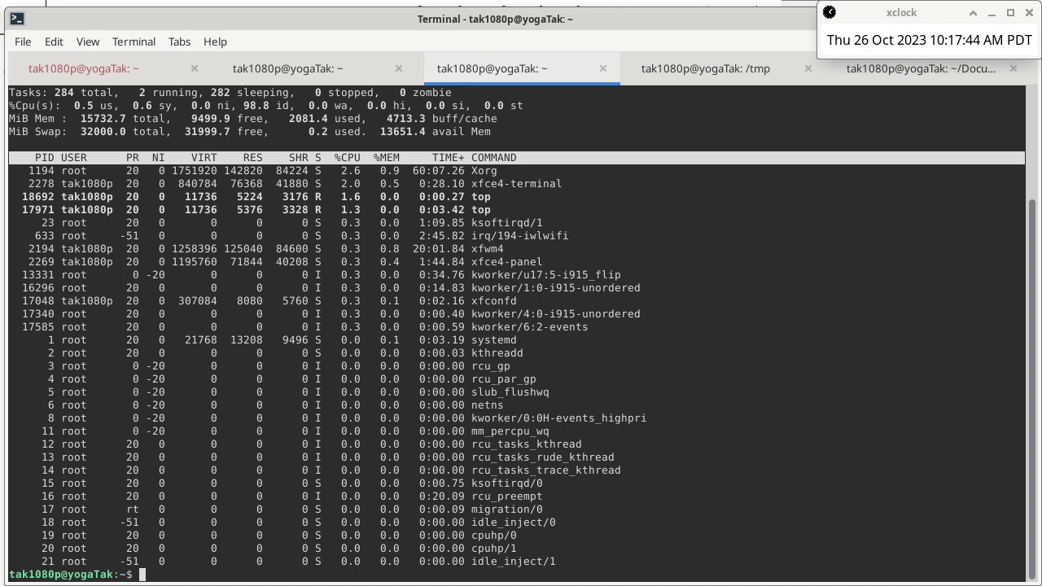
text(nvim /tmp/)
text(cond.ttpasm)
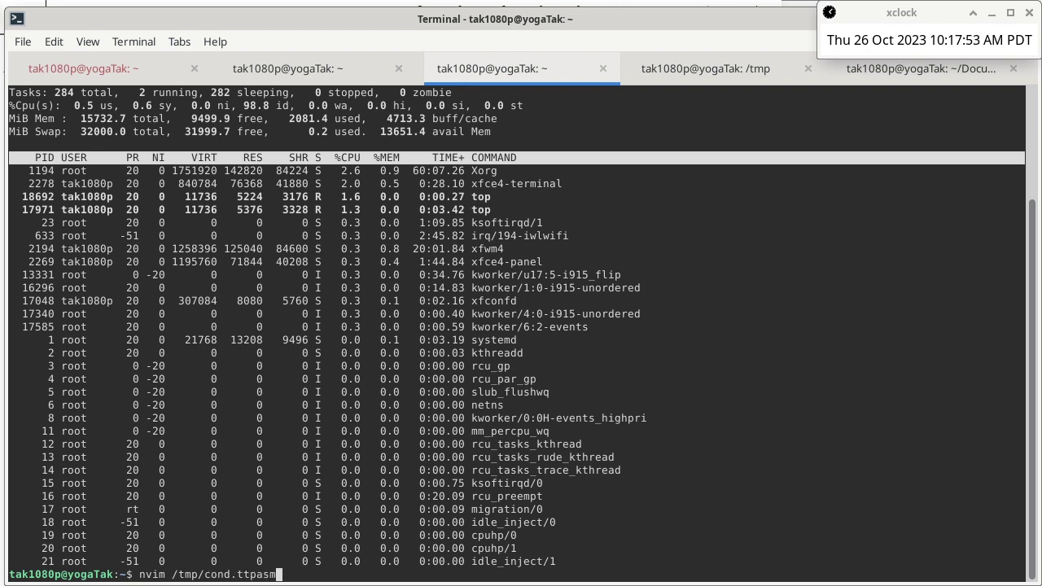
key(Return)
text(i)
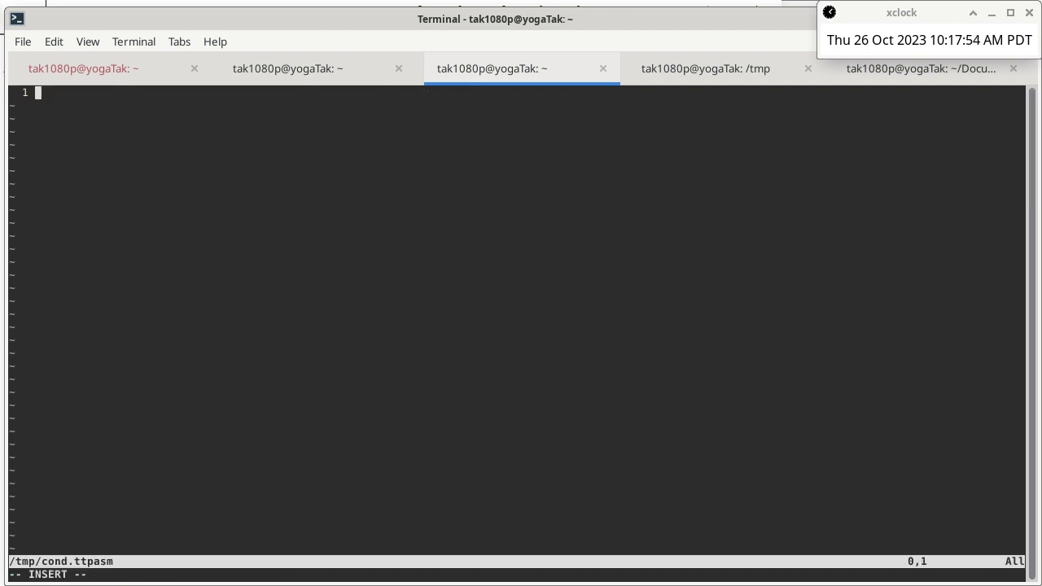
Step: Write the first three code lines: ldi a,255, ldi d,0 and cmp a,d
text(ldi )
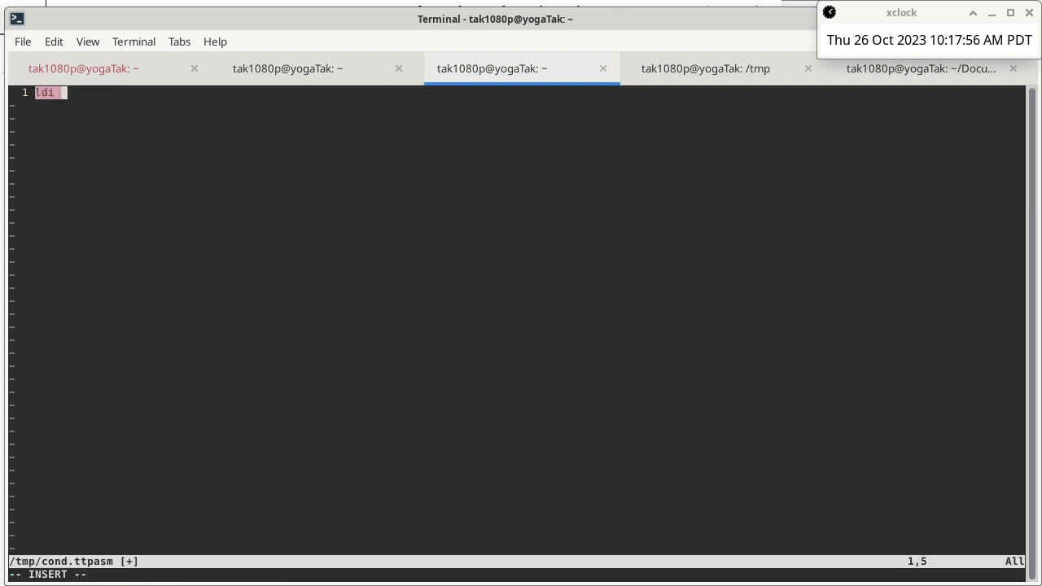
text(a,255)
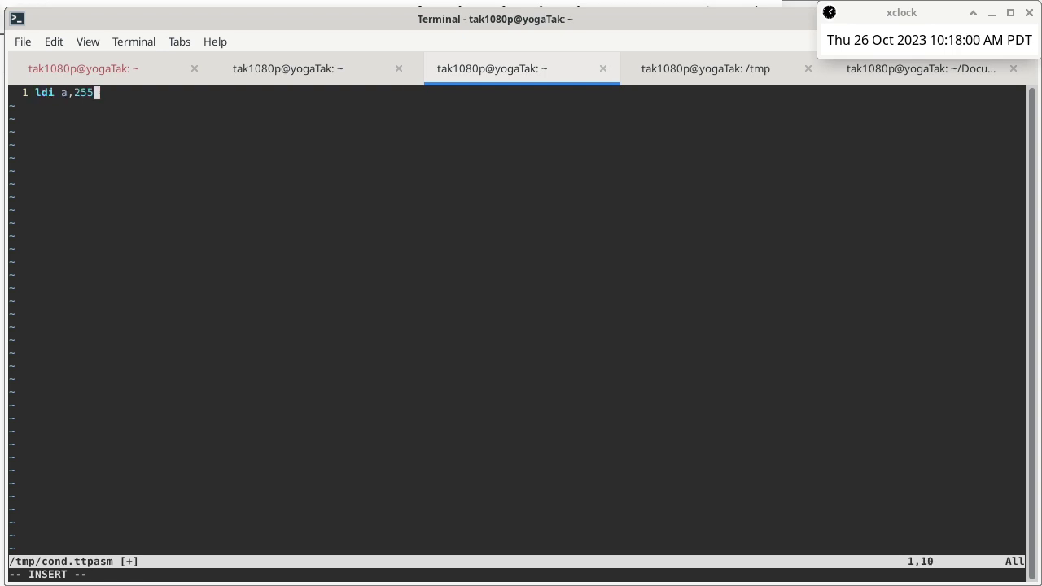
key(Return)
text(ldi b)
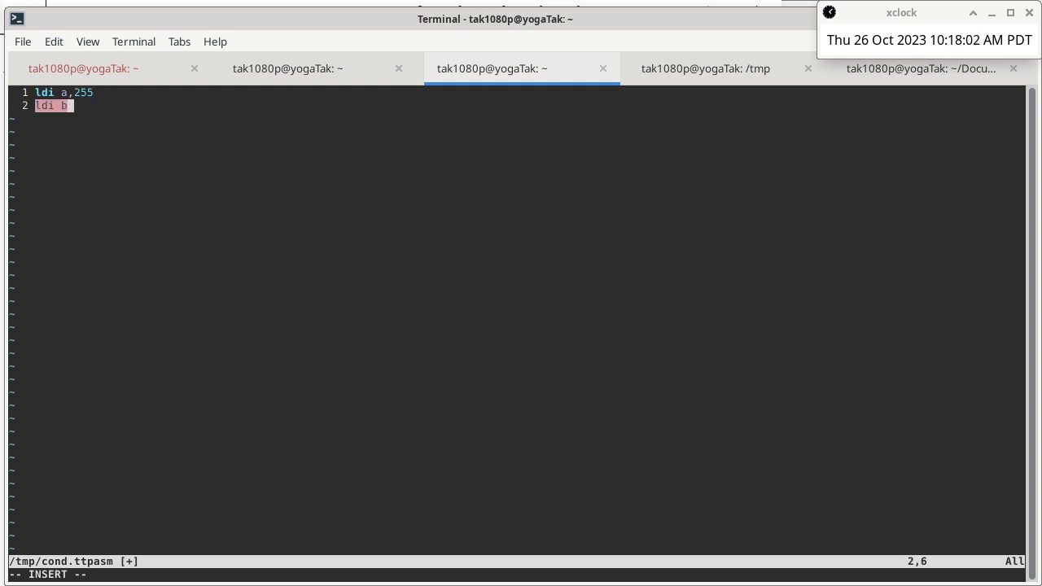
key(BackSpace)
text(d,0)
key(Return)
text(cmp a,d)
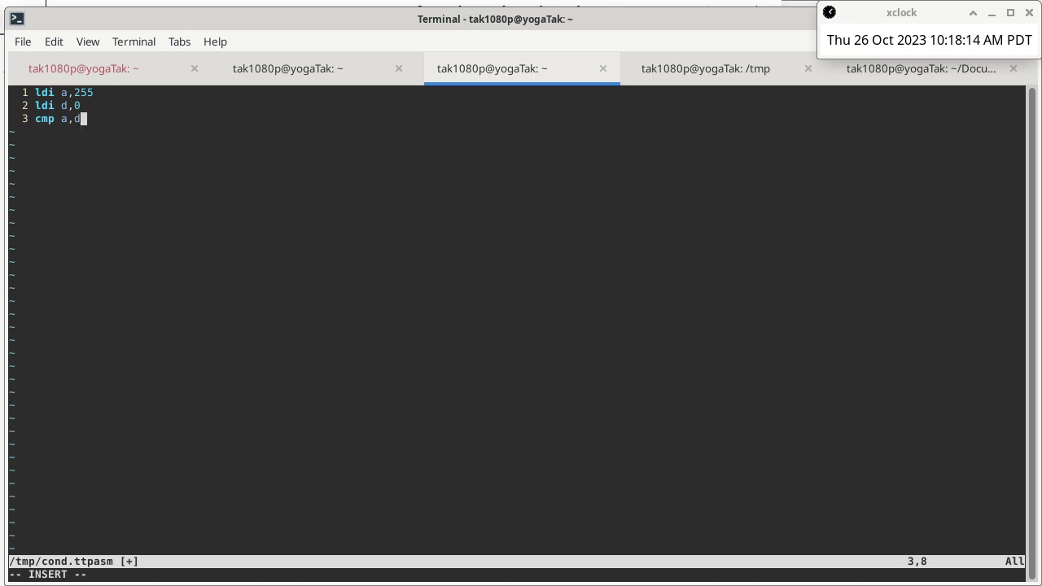
Step: Add the lines jci L1, halt, the label L1: and a final halt after the cmp instruction
key(Return)
text(jci L1)
key(Return)
text(L1:)
key(Escape)
key(shift+o)
text(halt)
key(Escape)
text(jo)
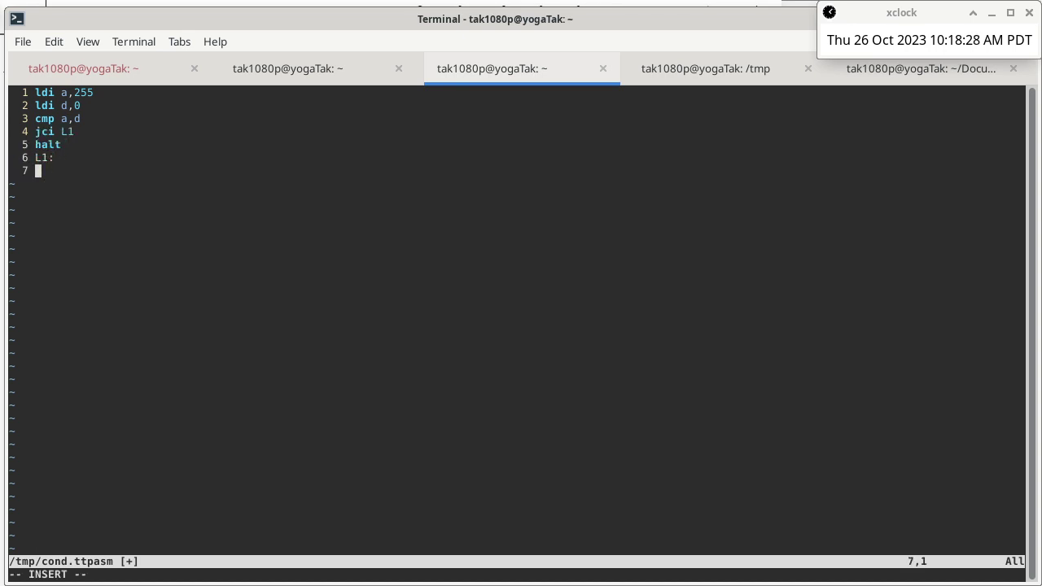
text(halt)
key(Escape)
Step: Insert nop as the program's first line, and save and close the file
key(k)
key(k)
key(k)
key(k)
key(k)
key(k)
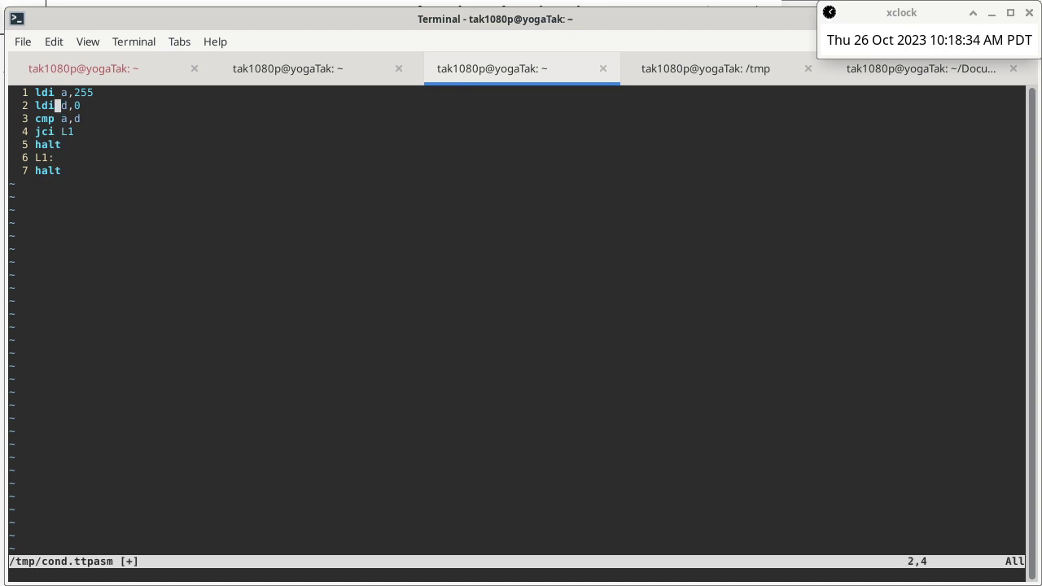
key(shift+o)
text(nop)
key(Escape)
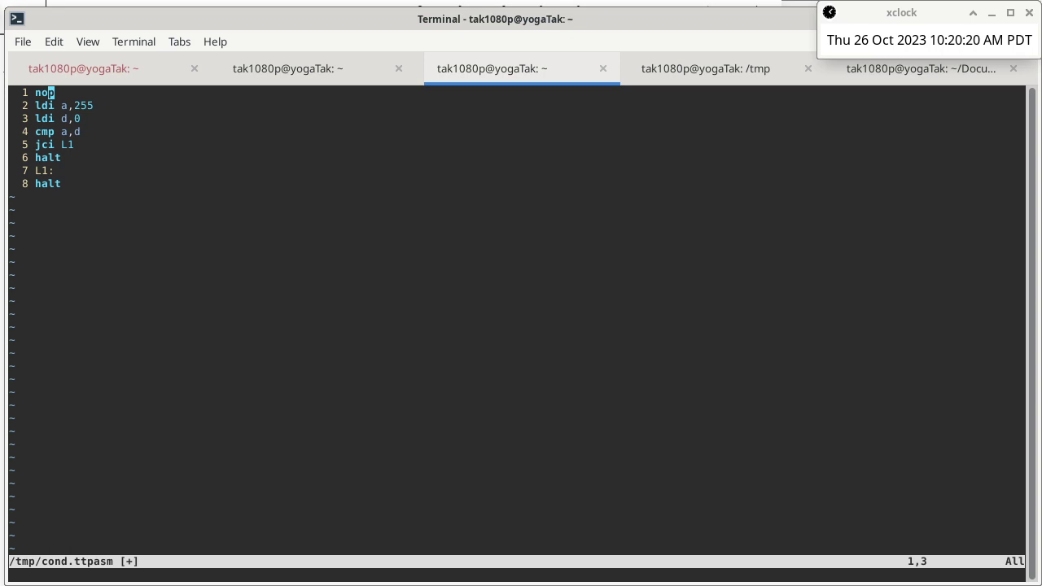
key(Escape)
text(:wq)
key(Return)
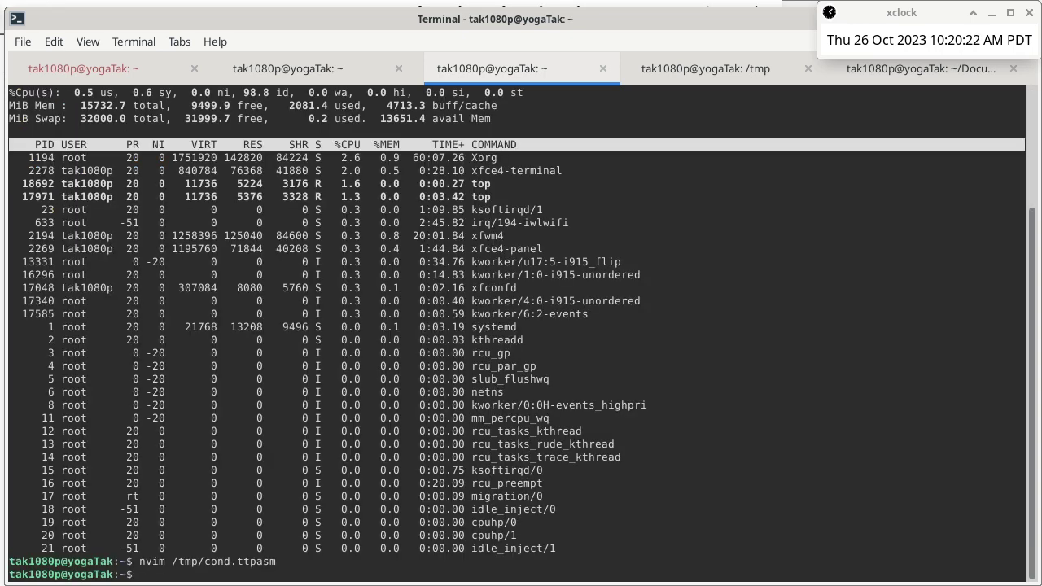
Step: Change the working directory to Documents/cisp310
text(cd Docu)
key(Tab)
text(c)
key(Tab)
key(BackSpace)
key(BackSpace)
key(BackSpace)
key(BackSpace)
key(BackSpace)
text(isp310)
key(Return)
text(cd )
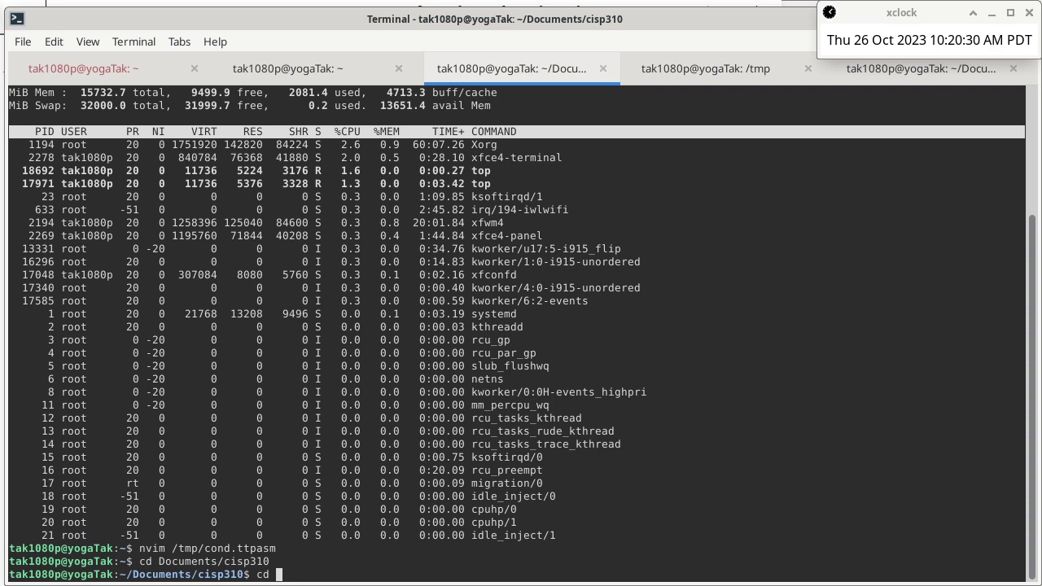
text(p)
key(Tab)
key(Return)
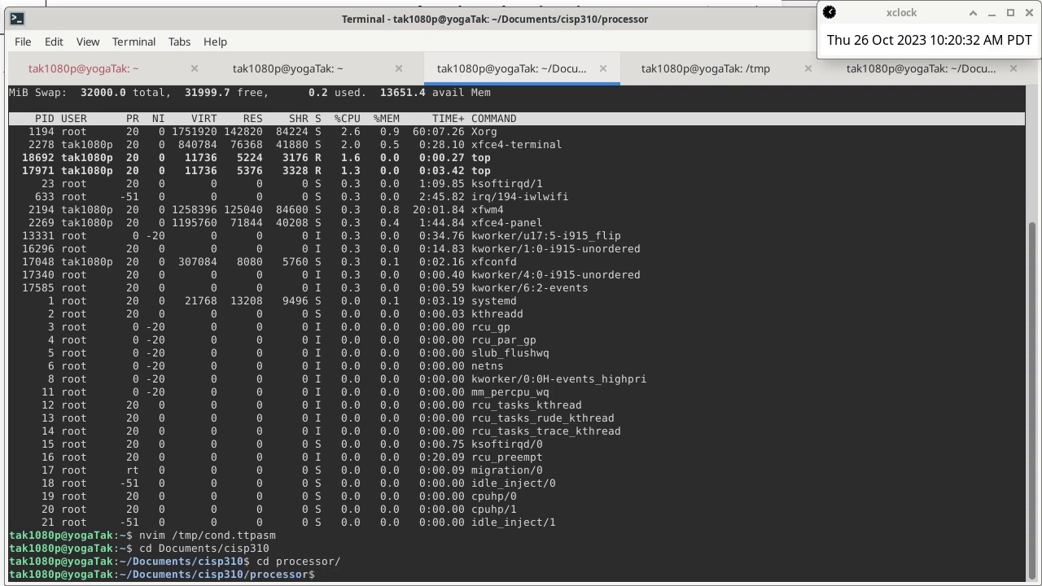
text(cd ri)
key(BackSpace)
key(BackSpace)
text(..)
key(Return)
Step: Enter the riverSpider directory and run ./submit.sh on /tmp/cond.ttpasm
text(cd ri)
key(Tab)
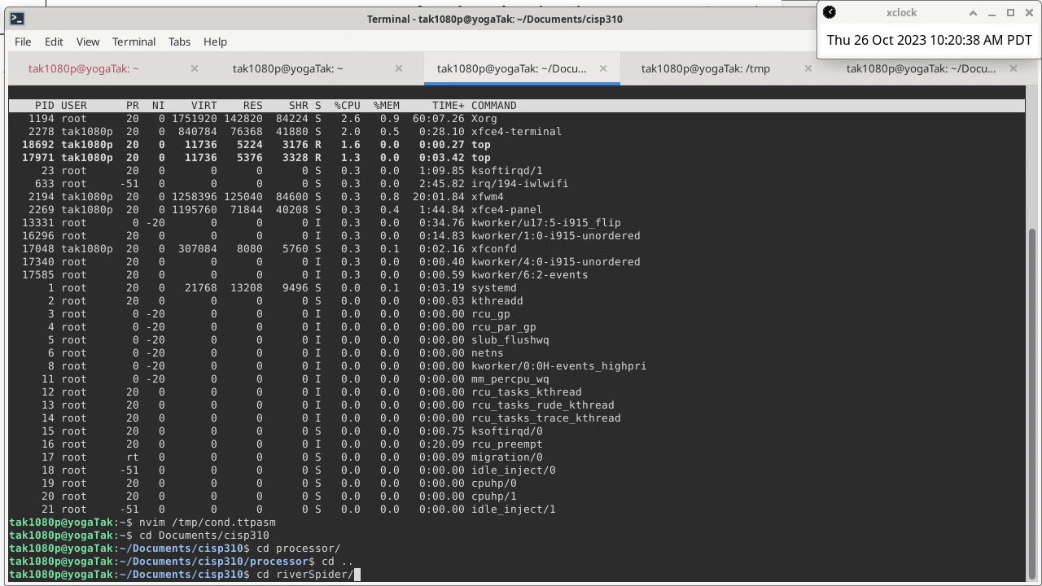
key(Return)
text(./su)
key(Tab)
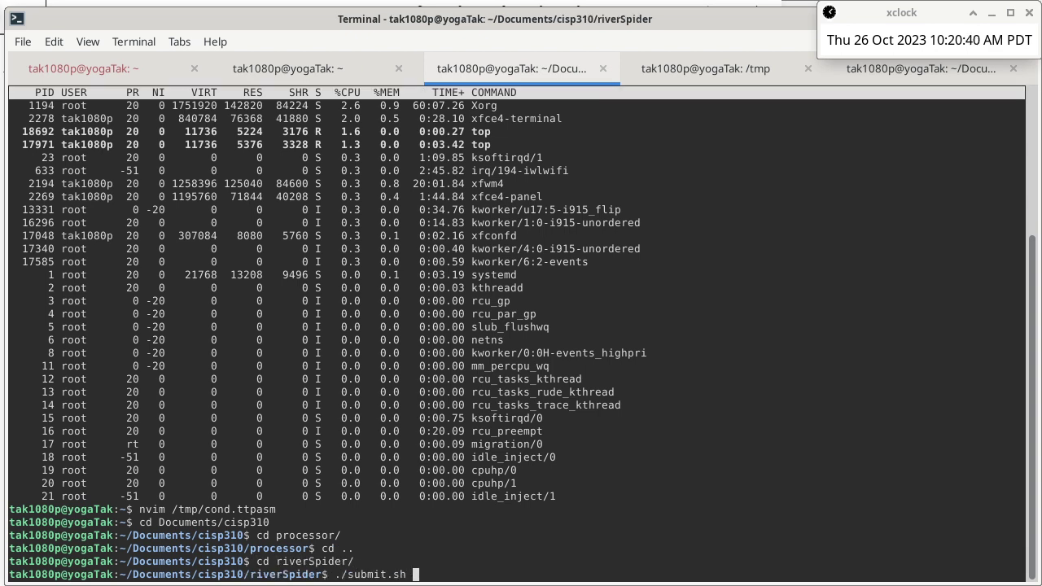
text(/t)
key(Tab)
text(c)
key(Tab)
key(Return)
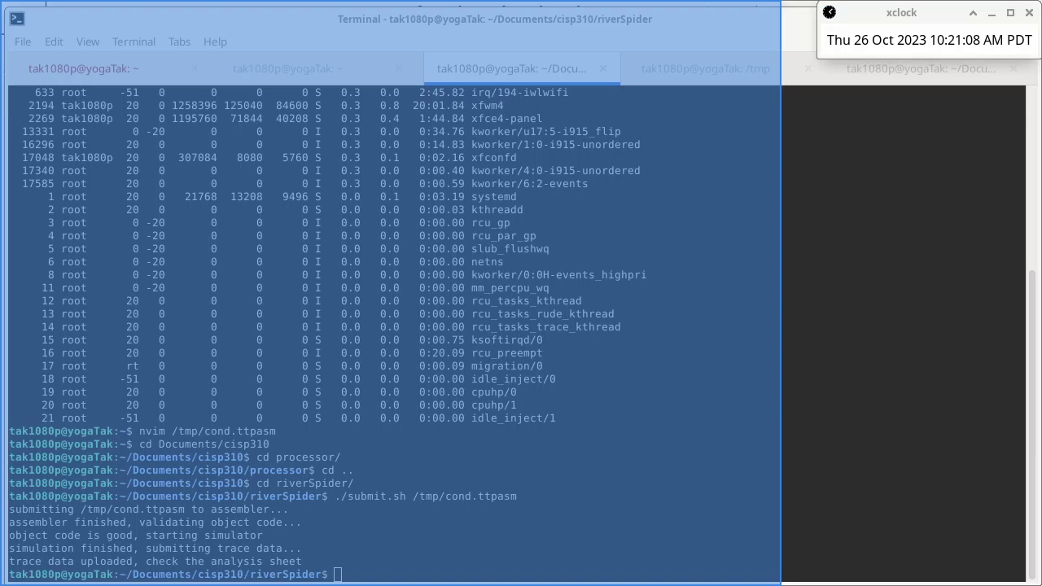
Step: Switch to Firefox and review the assembler spreadsheet's RAM file and analysis sheets for the submitted program
key(alt+Tab)
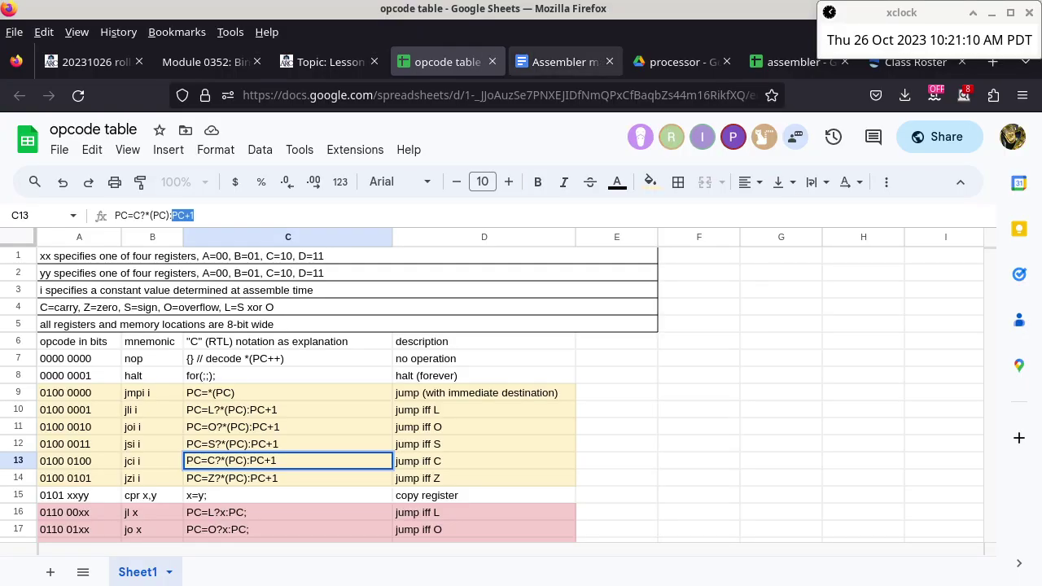
click(565, 62)
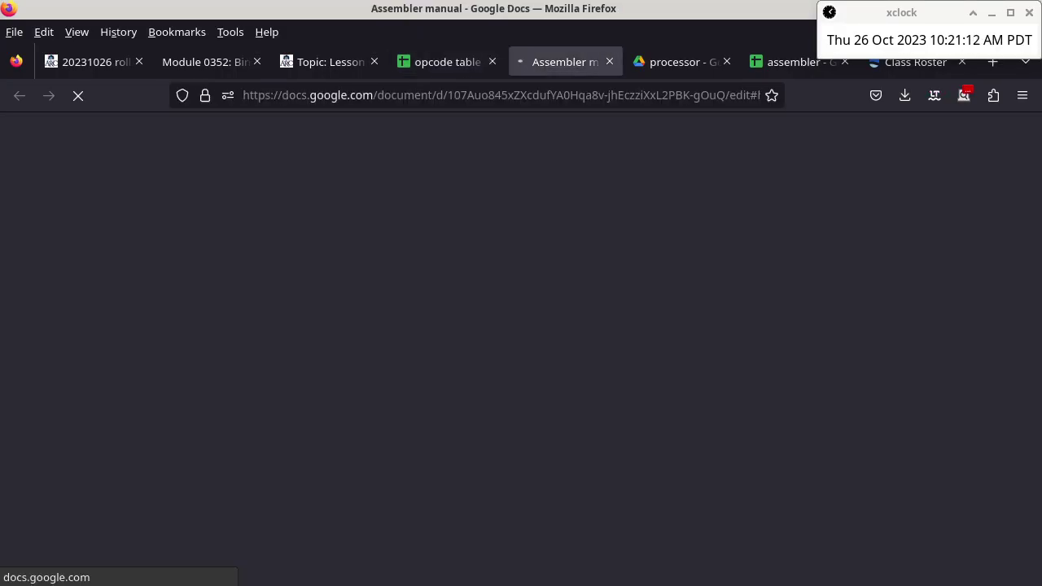
click(797, 62)
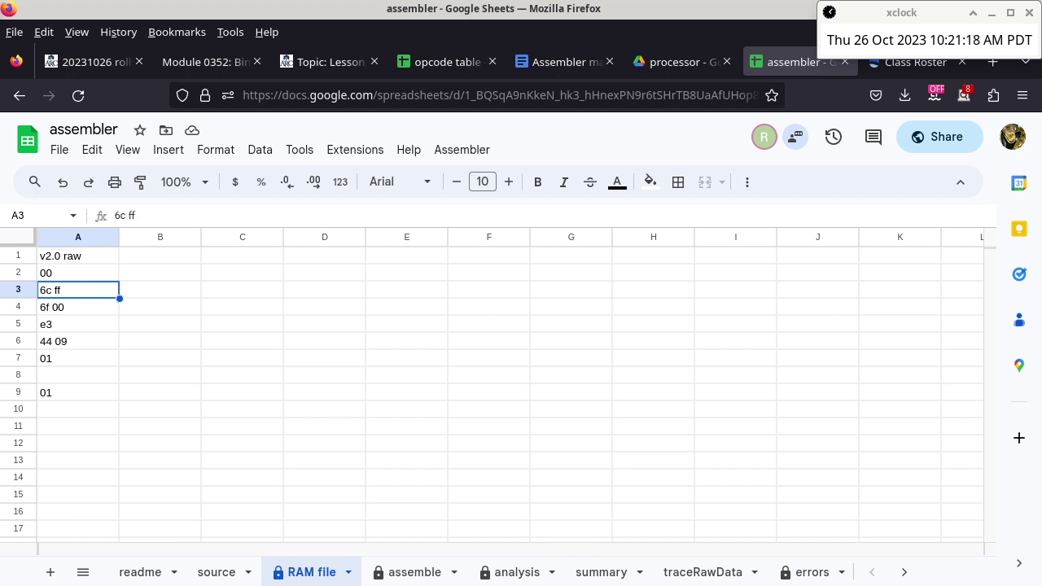
click(513, 572)
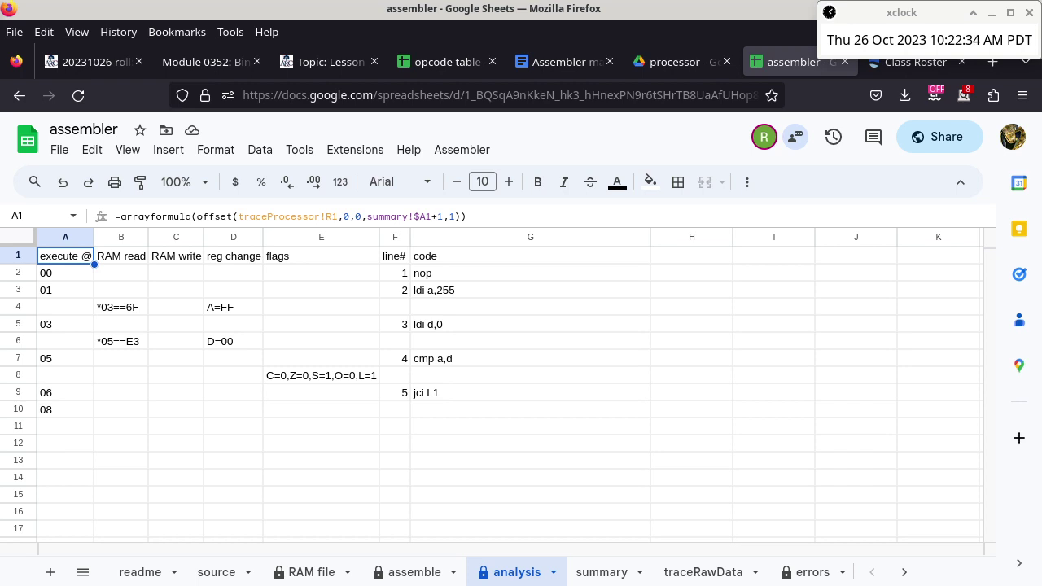
Step: Return to the terminal and reopen /tmp/cond.ttpasm in nvim by recalling the earlier command
key(alt+Tab)
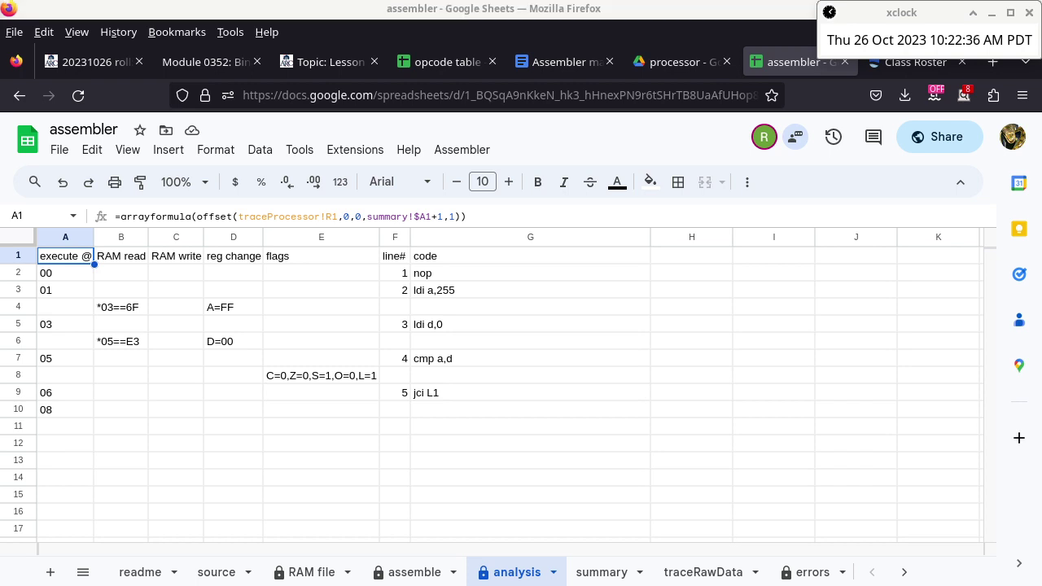
key(Up)
key(Up)
key(Up)
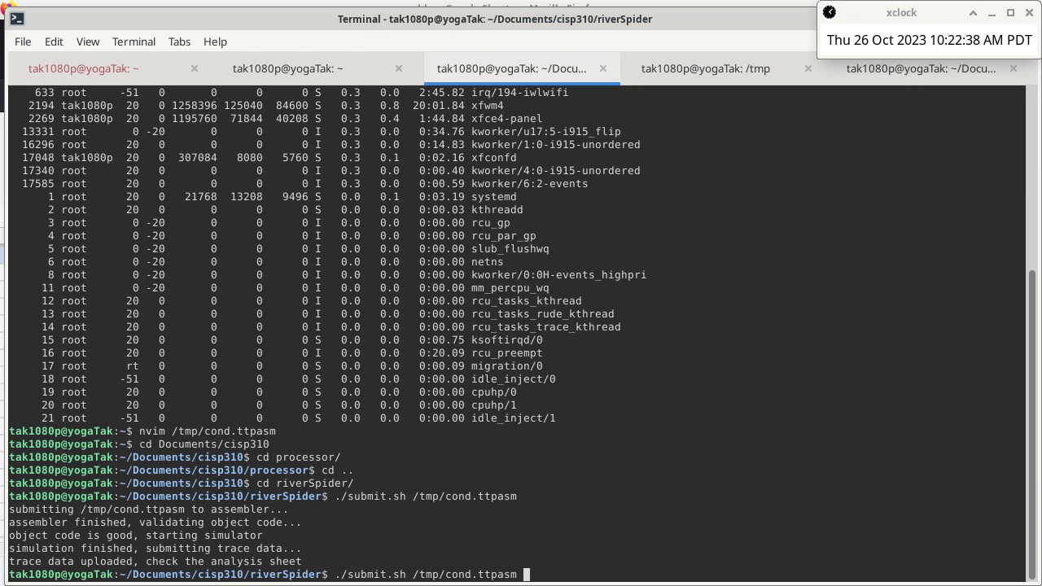
key(Up)
key(Up)
key(Up)
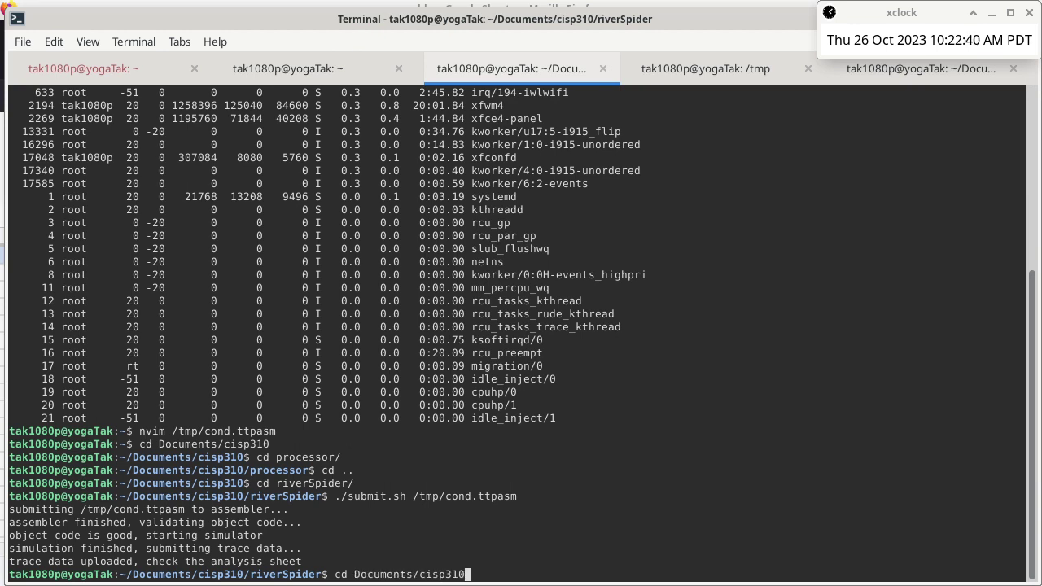
key(Return)
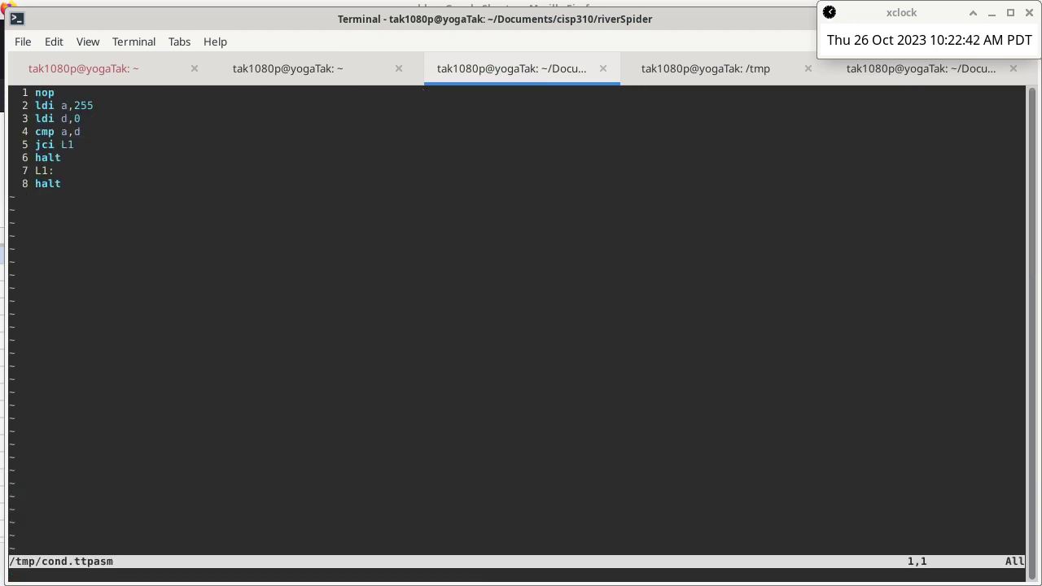
Step: Change the program to load 0 into register a and 255 into register d, and save and quit
key(j)
key(l)
key(l)
key(l)
key(l)
key(l)
key(l)
text(R0)
key(Escape)
text(xxjR255)
key(Escape)
text(:wq)
key(Return)
Step: Resubmit the edited program by rerunning ./submit.sh on /tmp/cond.ttpasm
key(Up)
key(Up)
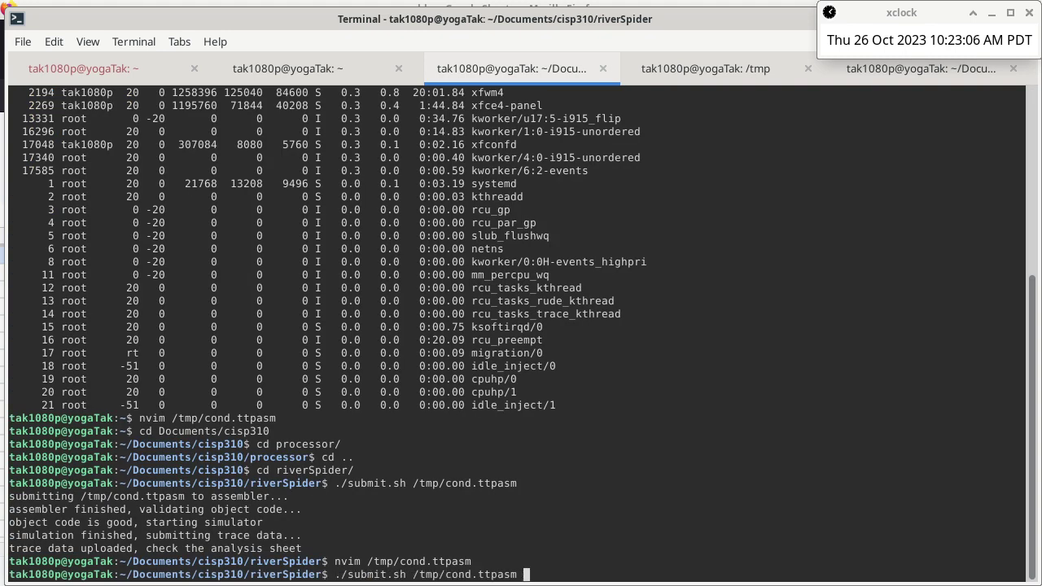
key(Return)
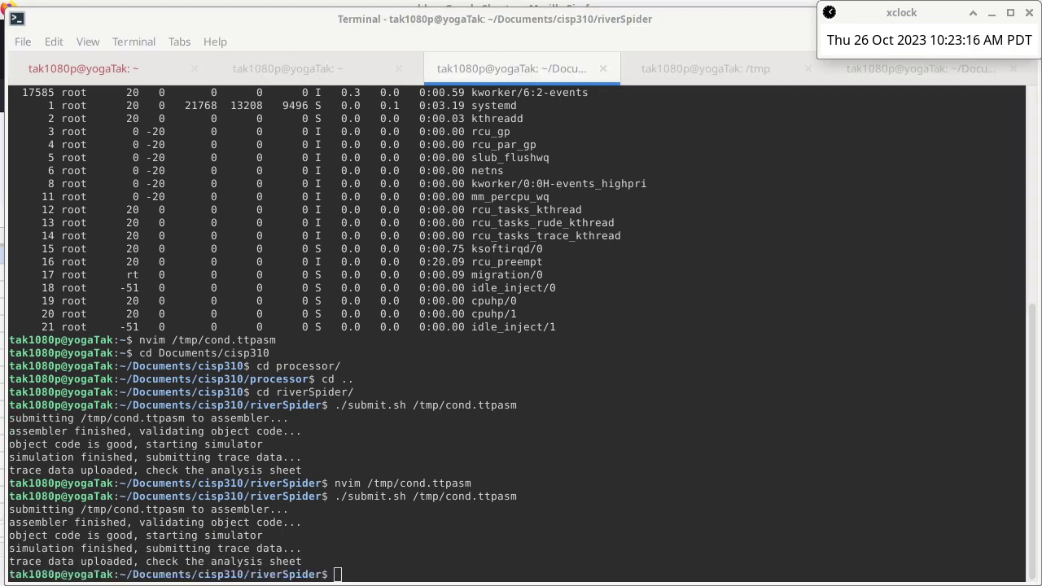
Step: Switch to Firefox and examine the last executed address in the assembler spreadsheet's analysis sheet
key(alt+Tab)
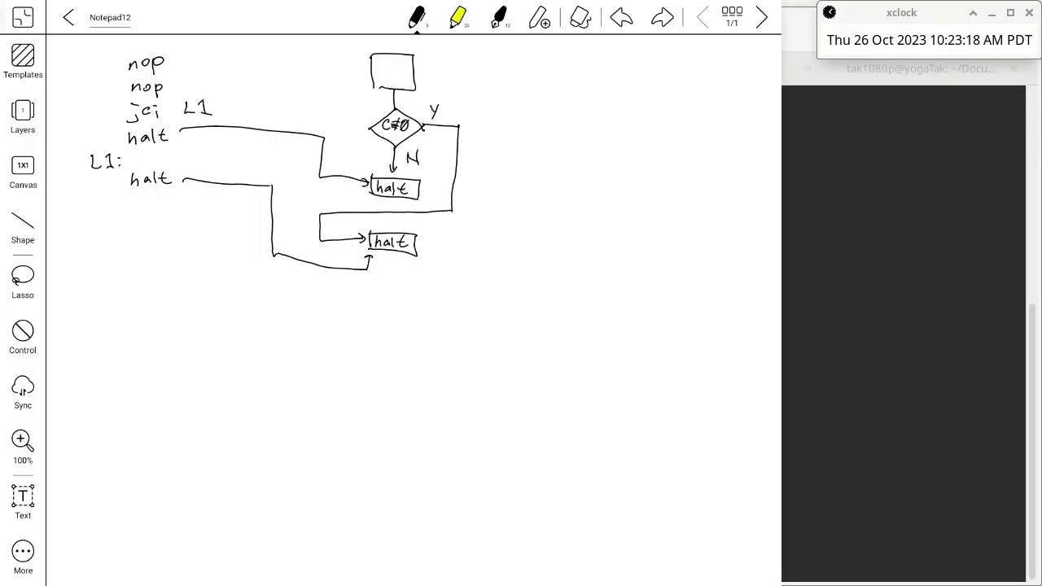
key(alt+Tab)
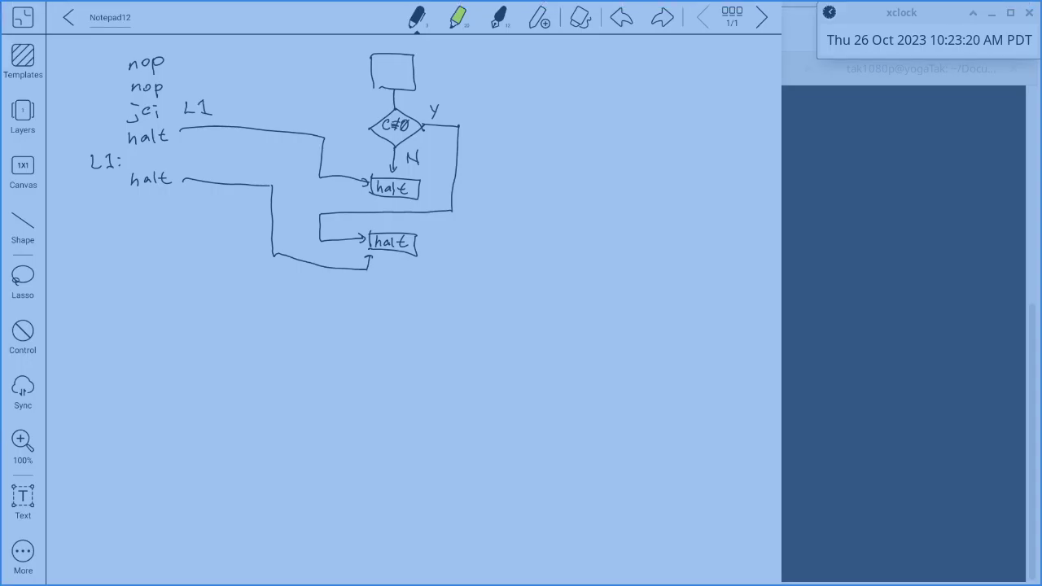
key(alt+Tab)
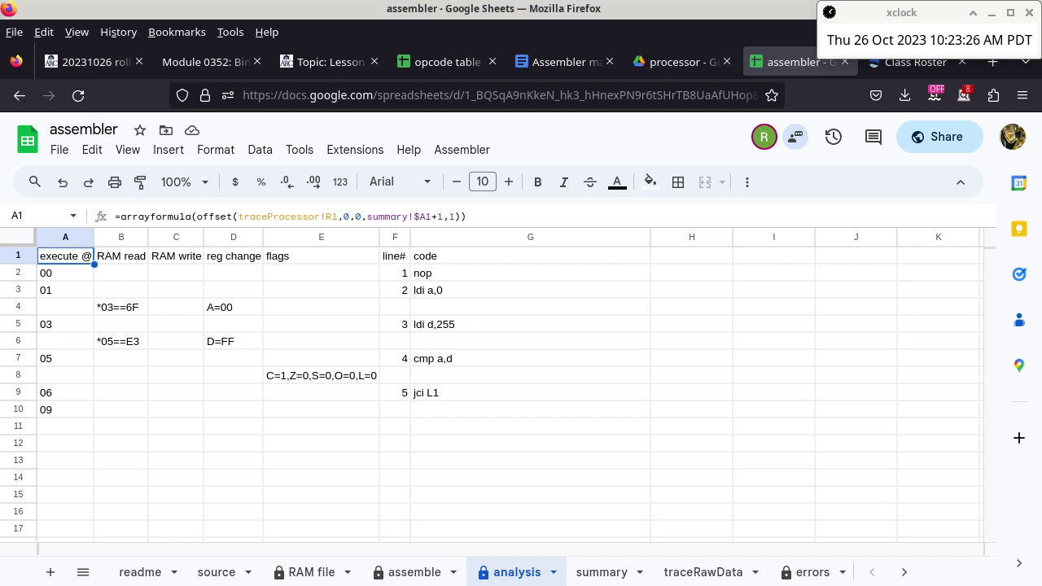
click(65, 409)
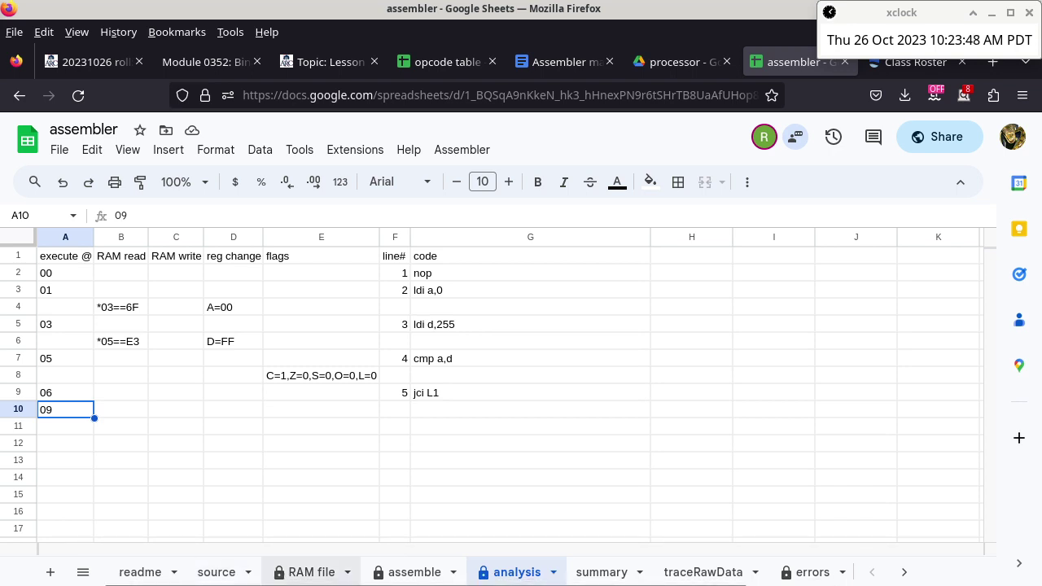
Step: Download the RAM file sheet as comma-separated values to /tmp/cond.csv, replacing the existing file
click(311, 572)
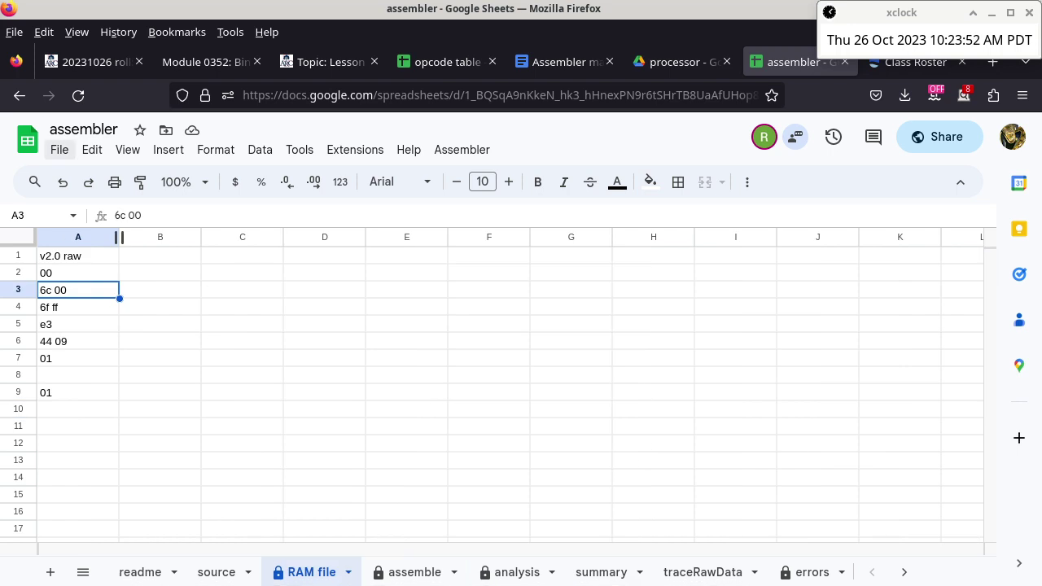
click(59, 150)
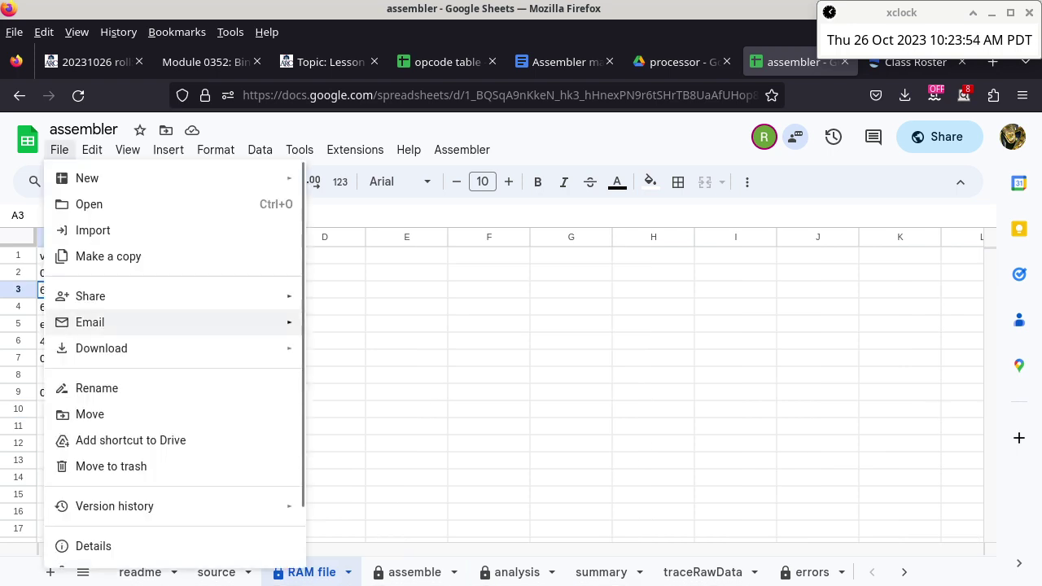
mouse_move(101, 349)
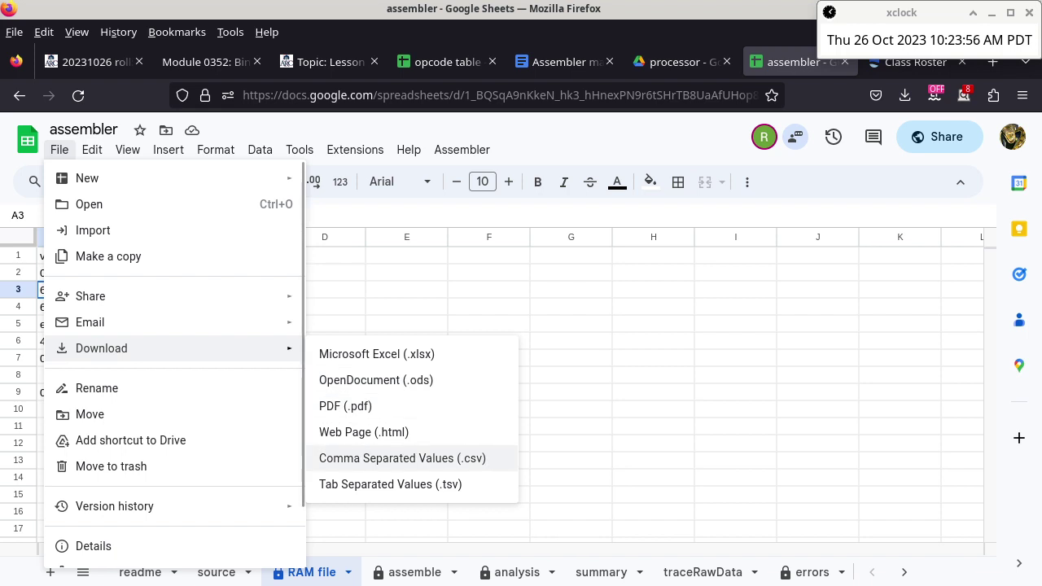
click(402, 458)
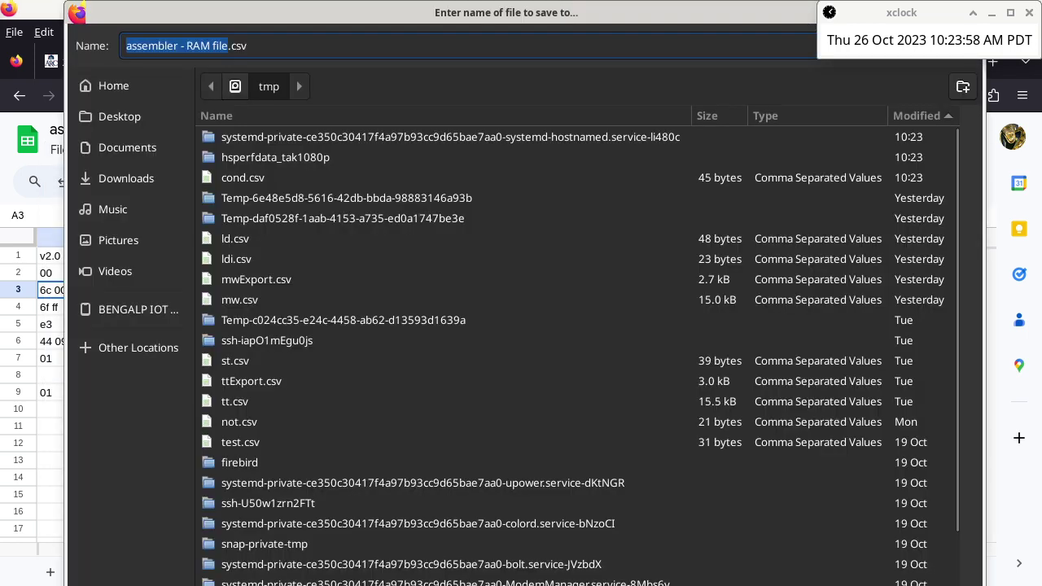
text(cond)
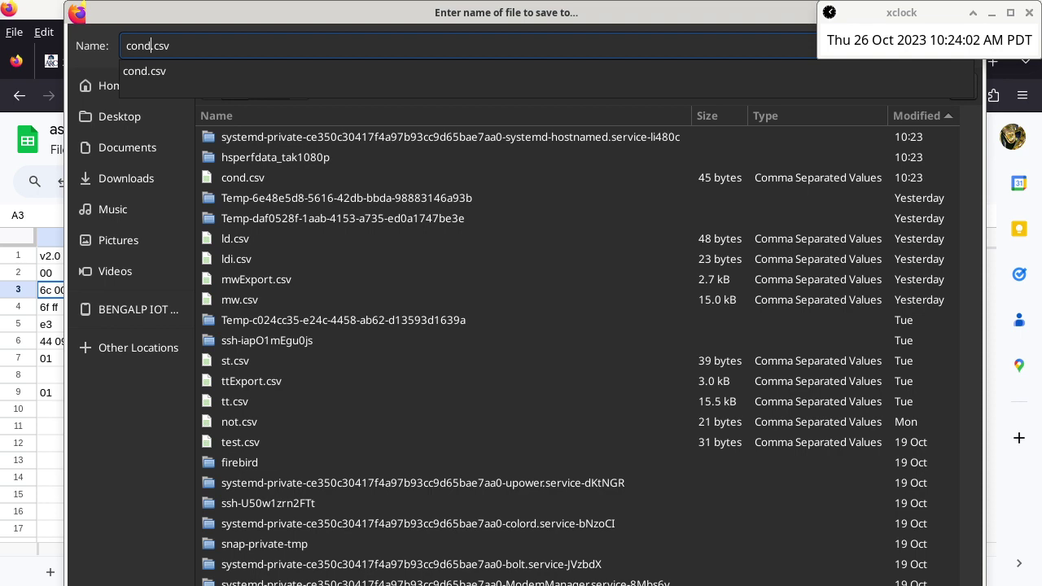
key(Return)
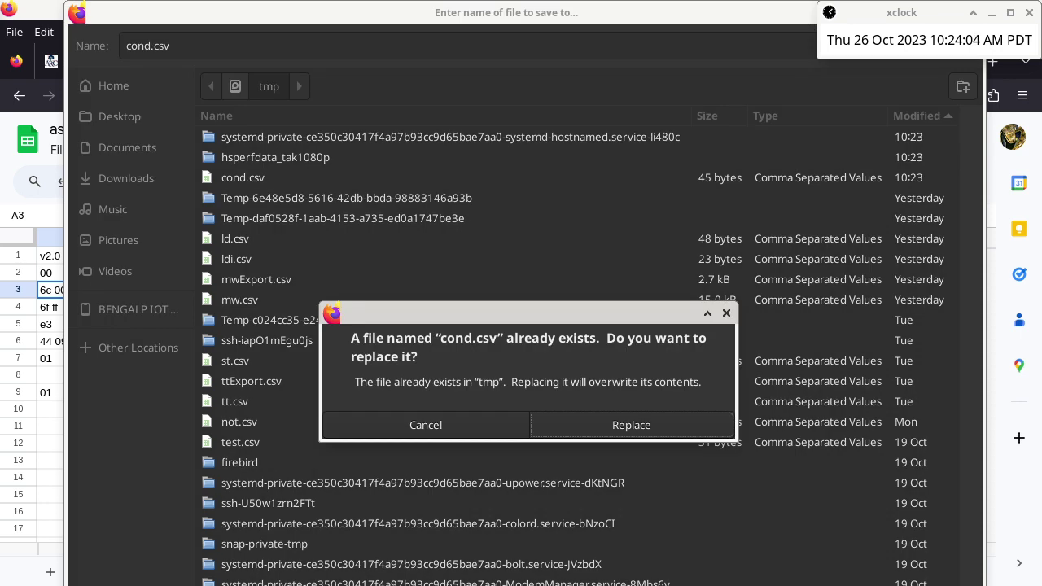
key(Return)
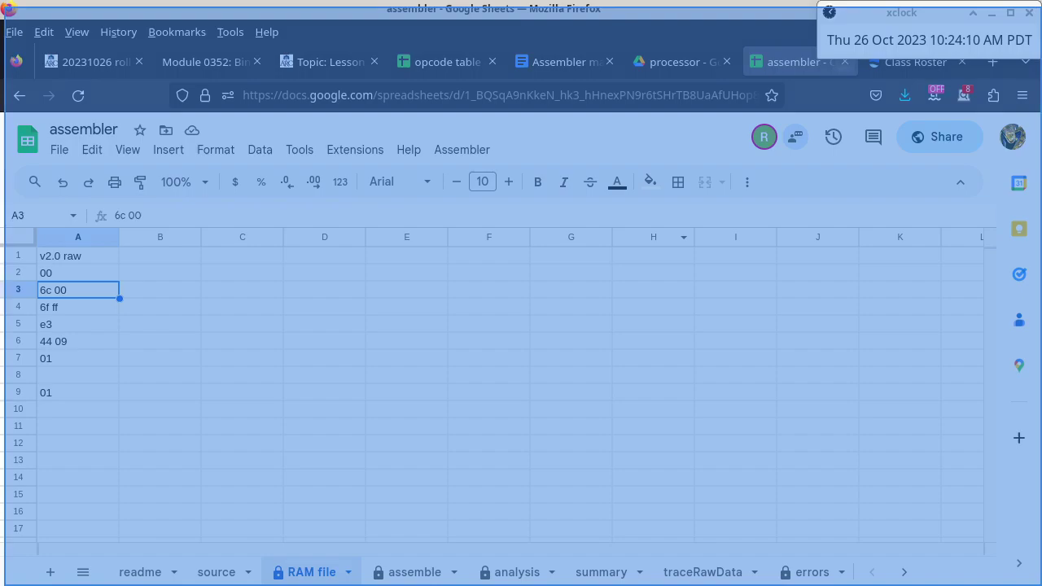
Step: Switch to Logisim, exit it, and return to the terminal
key(alt+Tab)
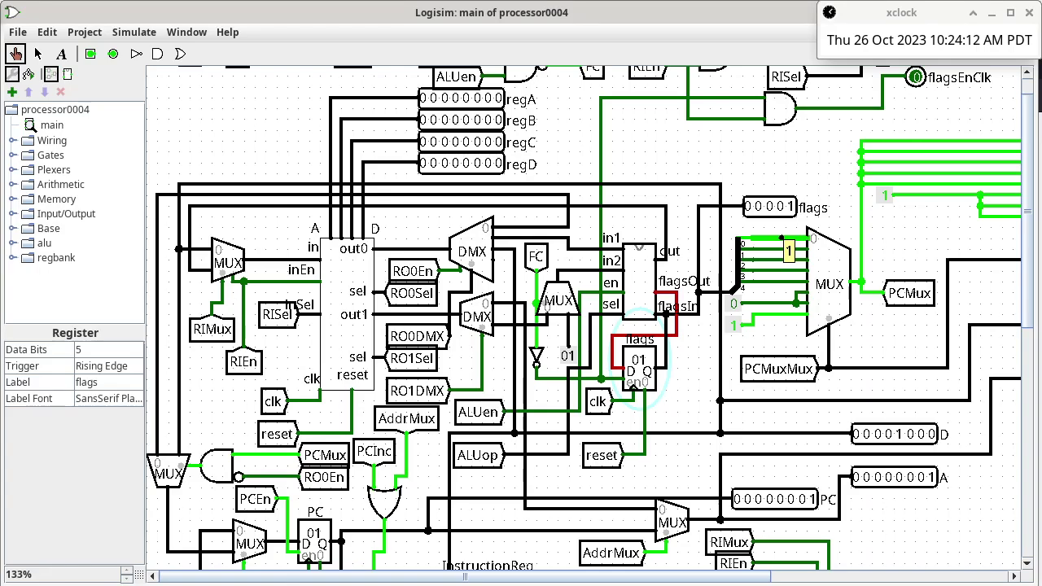
key(alt+f)
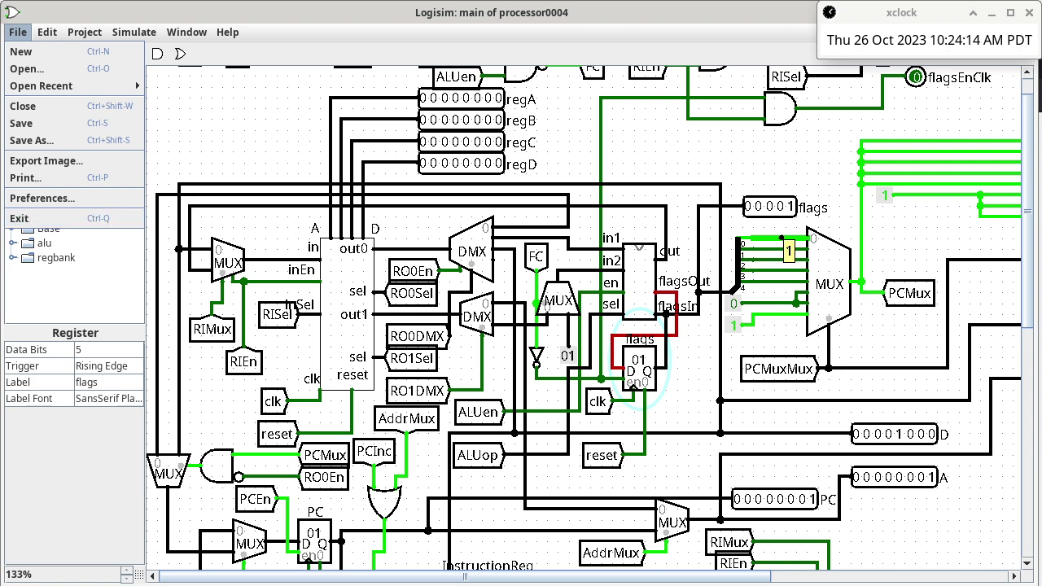
key(Return)
key(super+Left)
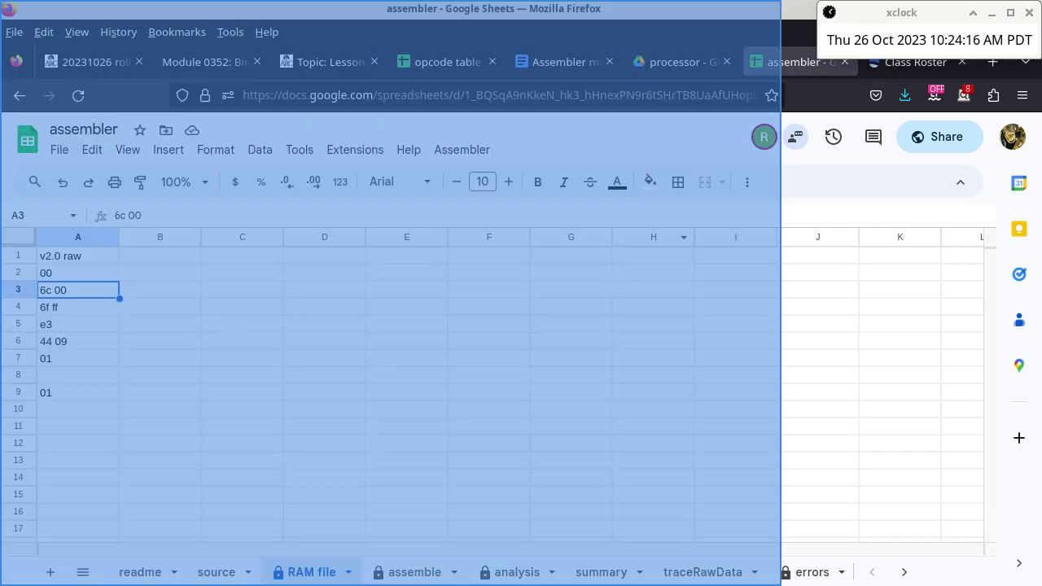
key(alt+Tab)
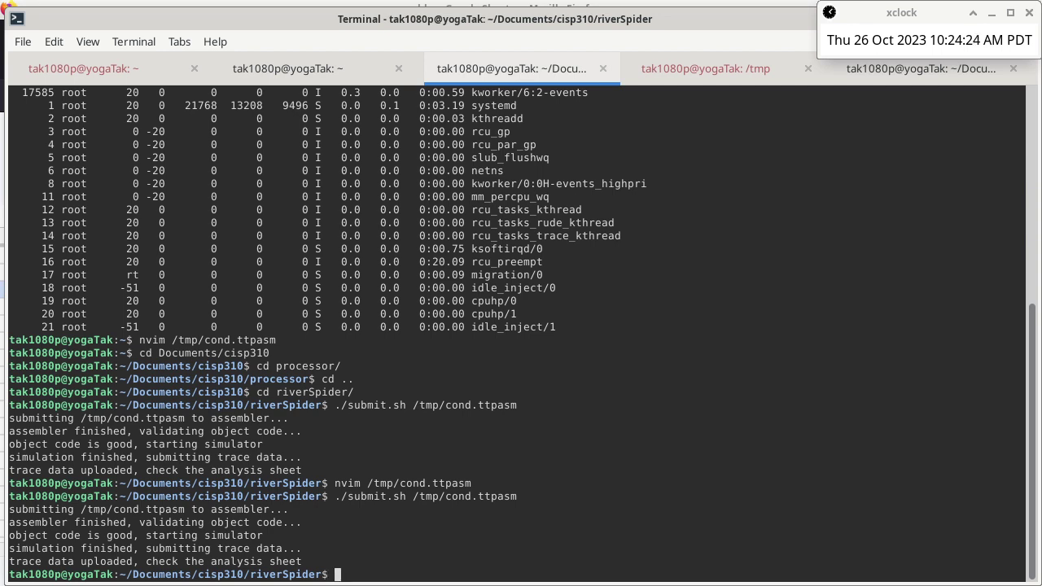
Step: Begin a command that runs ~/Documents/cisp310/processor/logisim310.jar with java -jar, without executing it
text(java -jar ~/D)
key(Tab)
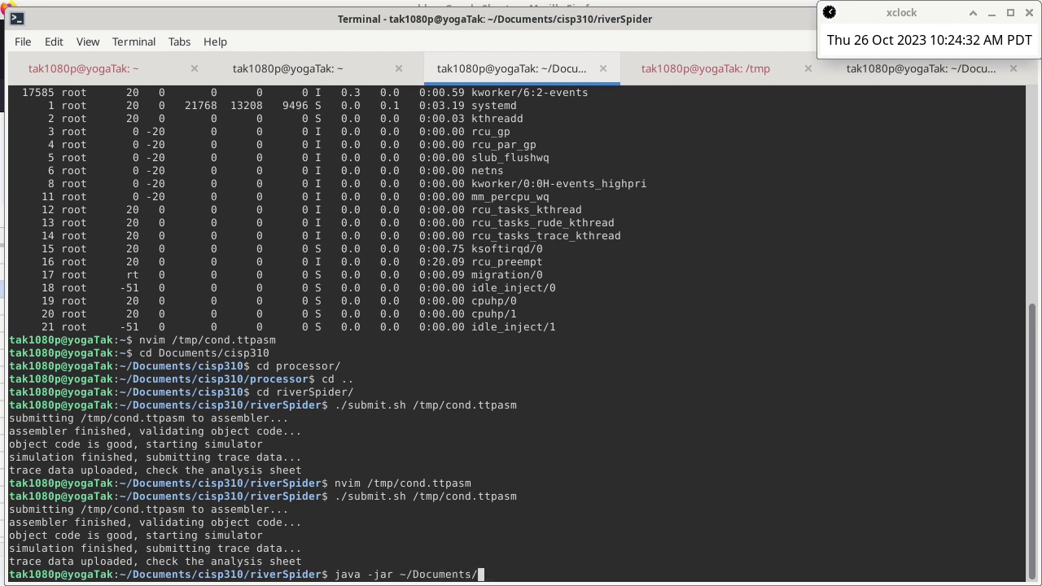
text(cisp310/processor/)
text(cisp)
key(BackSpace)
key(BackSpace)
key(BackSpace)
key(BackSpace)
text(log)
key(Tab)
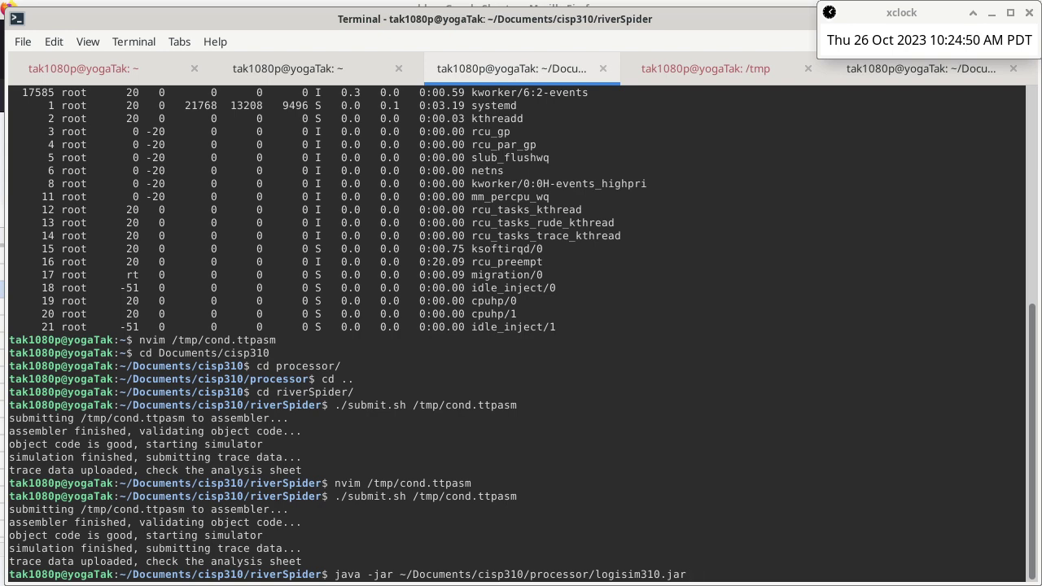
Step: Add the circuit file ~/Documents/cisp310/processor/processor0004.circ as an argument to the java command
text(~/Doc)
key(Tab)
text(cisp310/l)
key(BackSpace)
text(pro)
key(Tab)
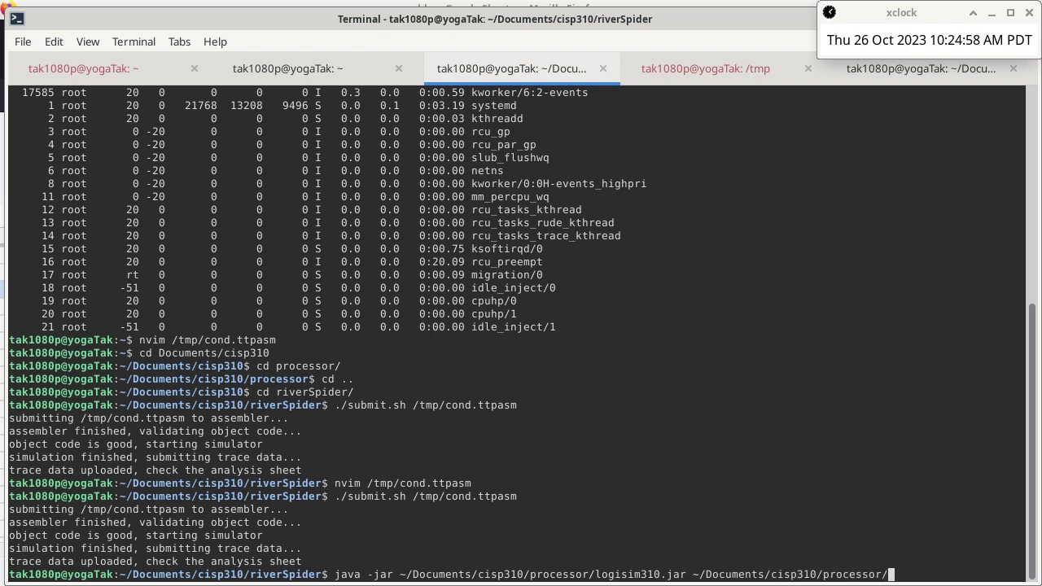
text(pro)
key(Tab)
text(circ)
Step: Resize and reposition the terminal window and enlarge its text for readability
key(alt+F8)
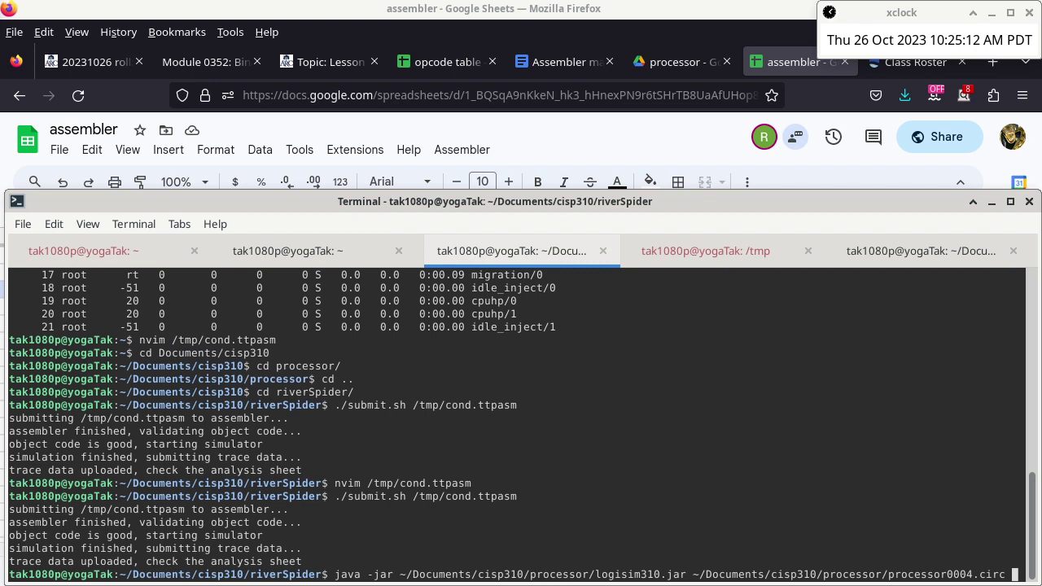
key(alt+F8)
key(Return)
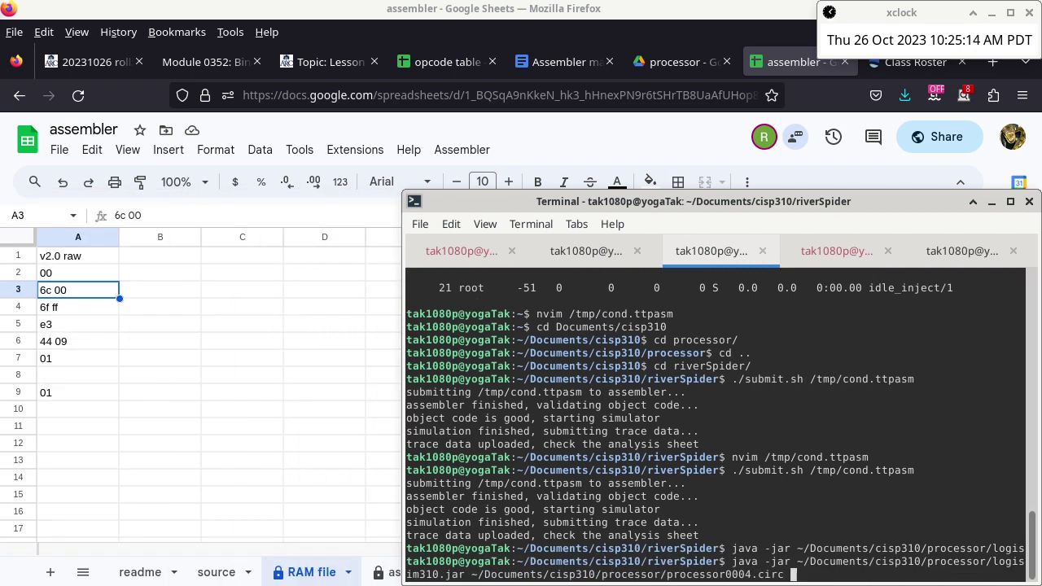
key(alt+F7)
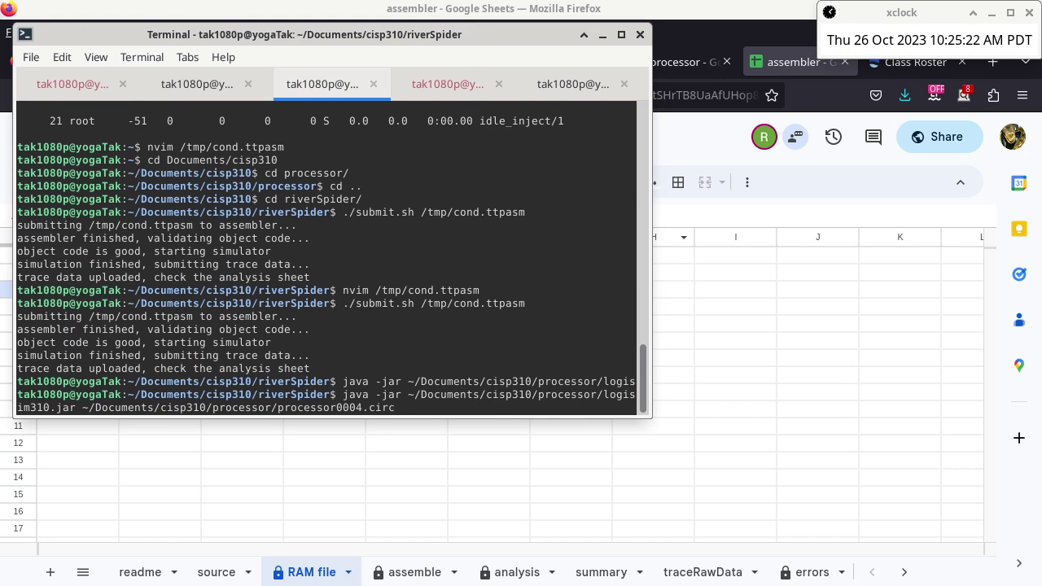
key(ctrl+plus)
key(ctrl+plus)
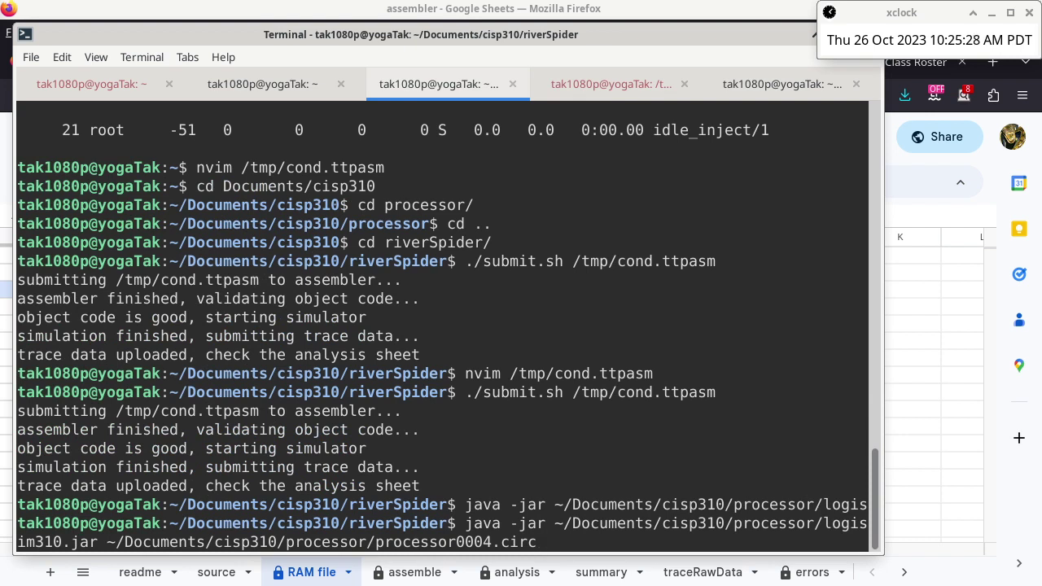
Step: Add the options -load /tmp/cond.csv and -tty table to the Logisim command and run it
text(-load /tmp/)
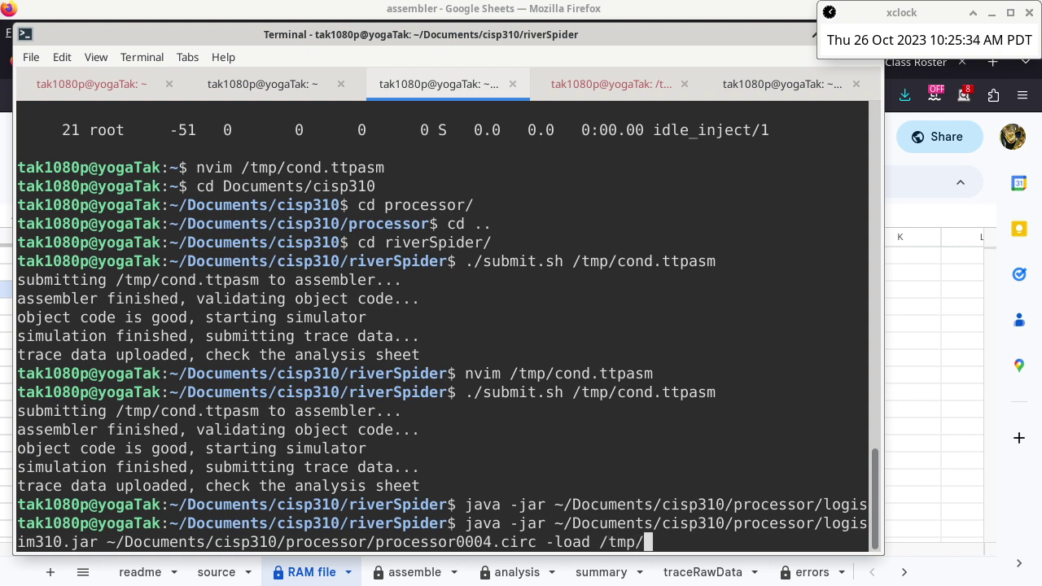
text(cond.csv)
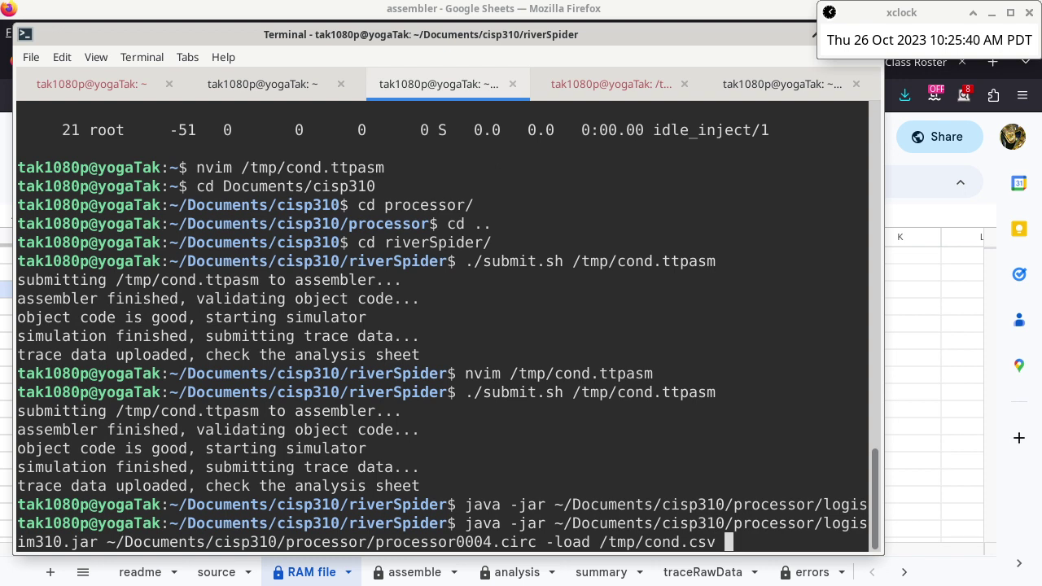
text( -tty table)
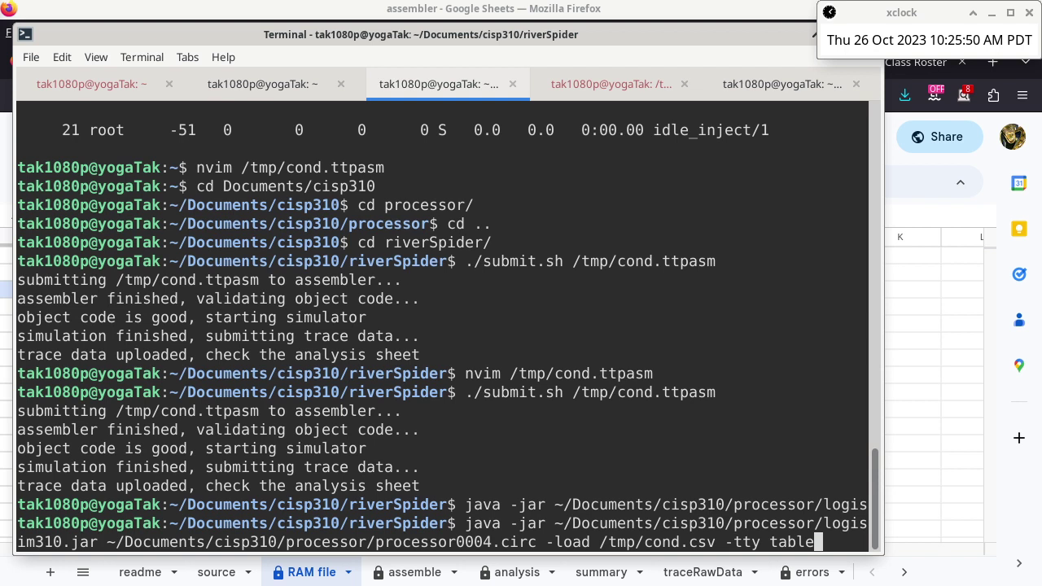
key(Return)
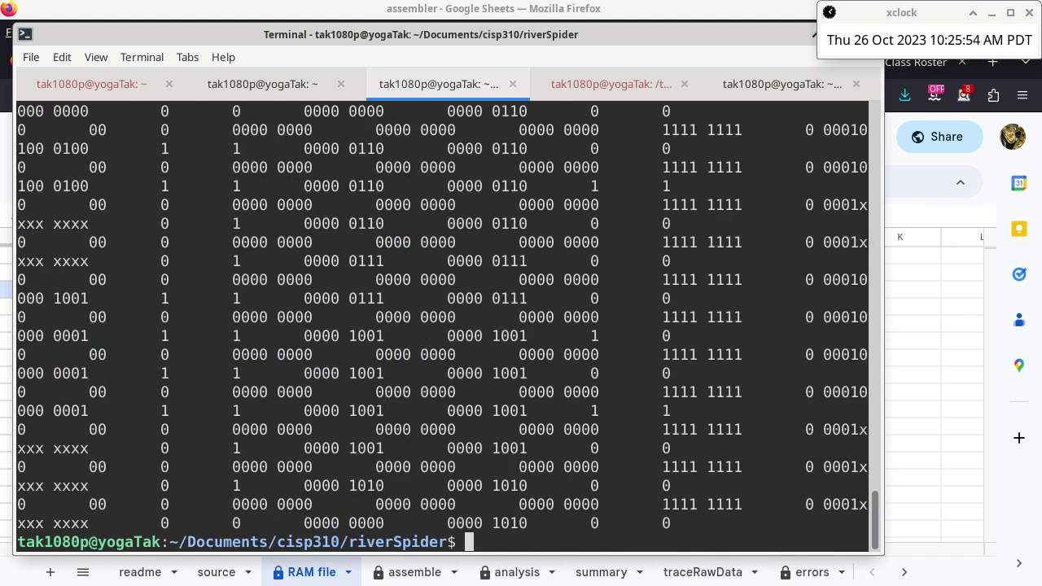
Step: Rerun the Logisim command with its table output redirected to cond.tsv
key(Up)
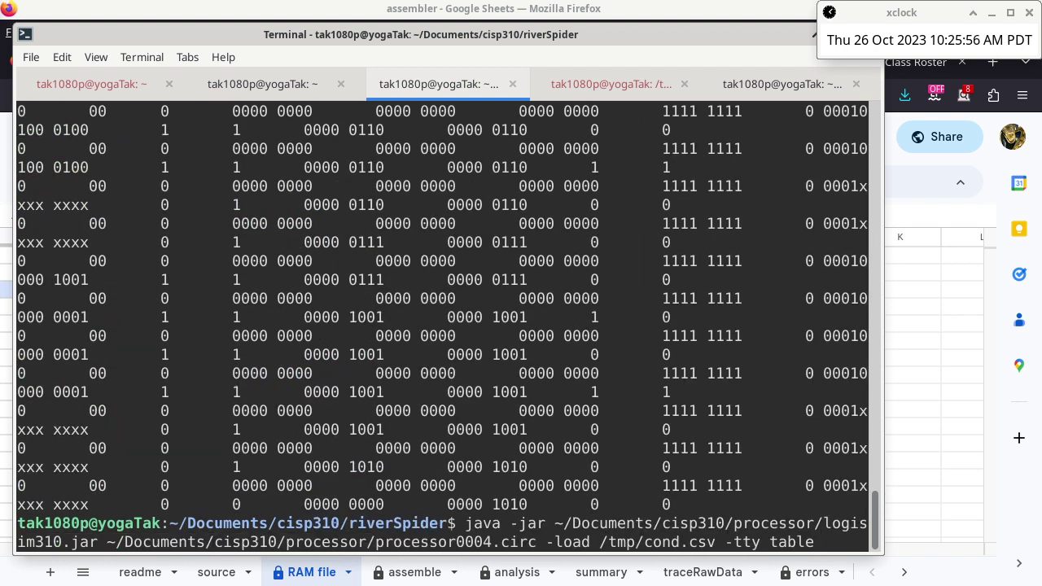
text(> cond.tsv)
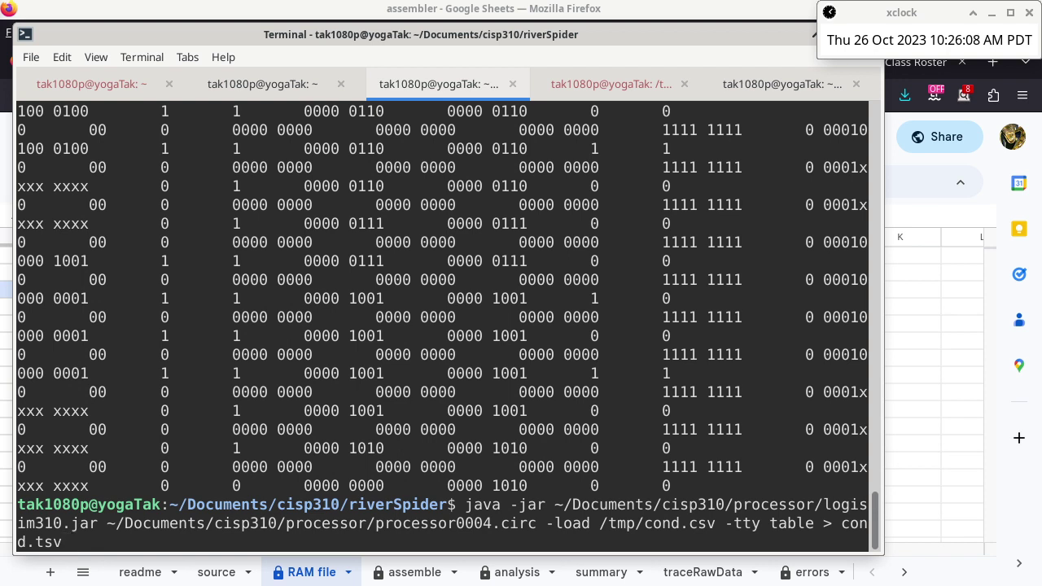
key(Return)
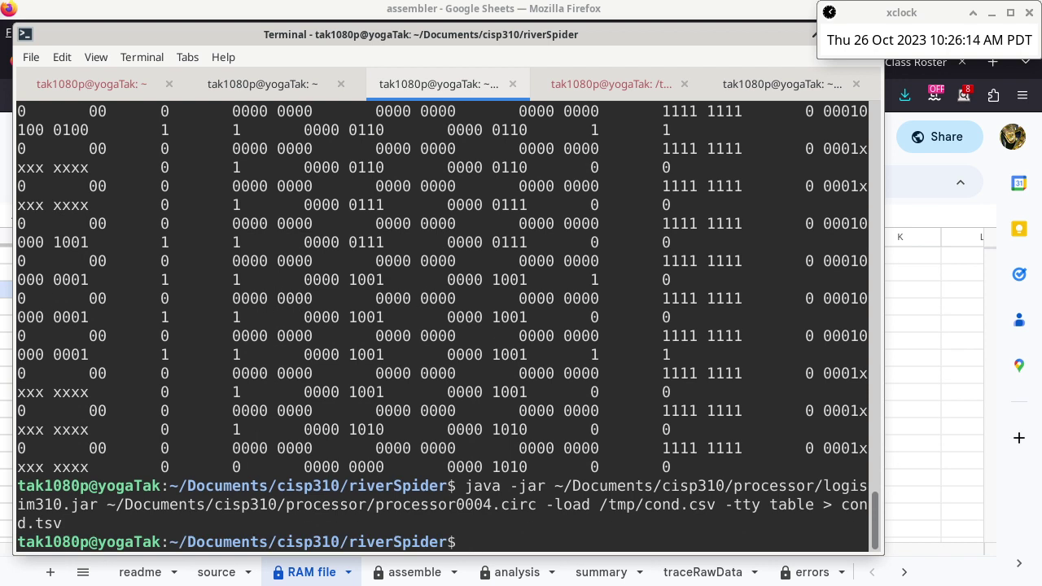
Step: Rerun the Logisim command with its output redirected to /tmp/cond.tsv instead, and return to the assembler spreadsheet in Firefox
key(Up)
key(Left)
key(Left)
key(Left)
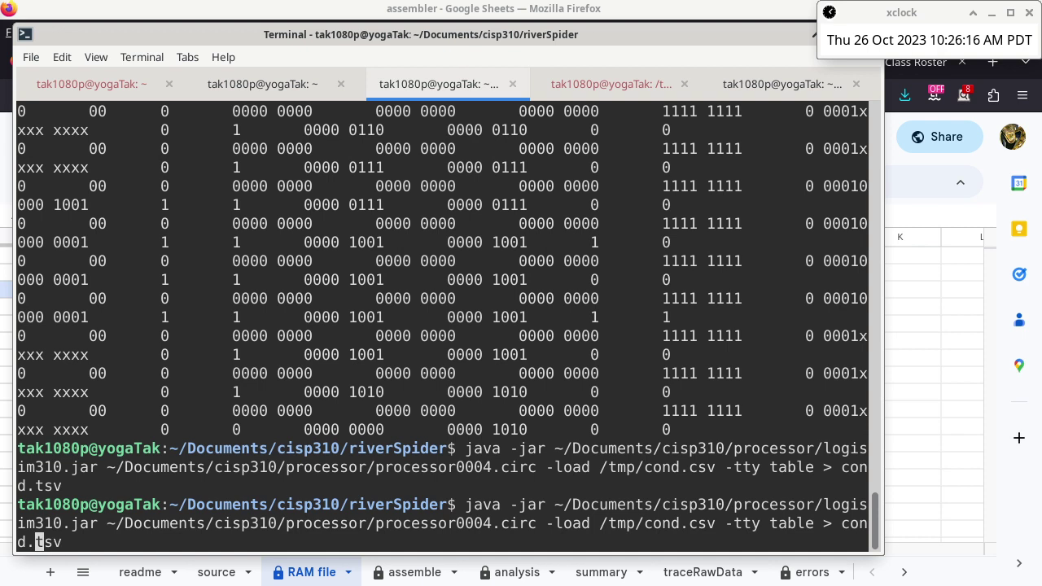
key(Left)
key(Left)
key(Left)
key(Left)
key(Left)
text(/t)
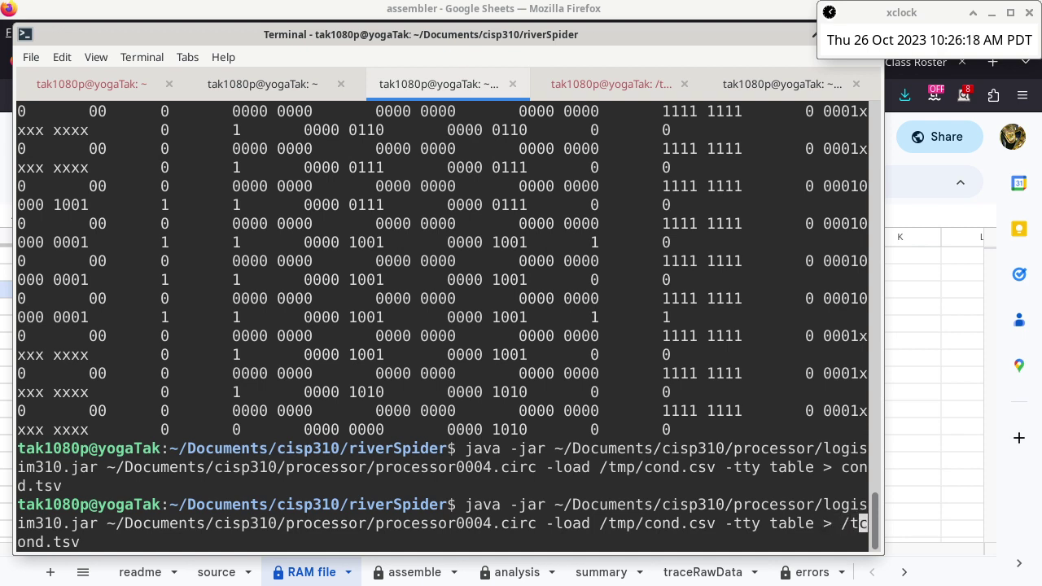
text(mp/)
key(Return)
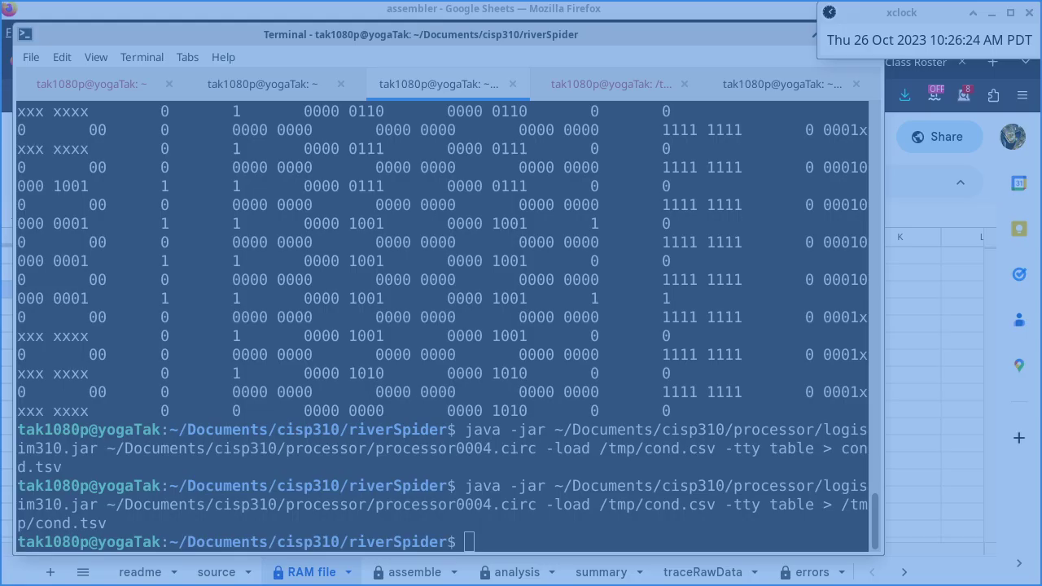
key(alt+Tab)
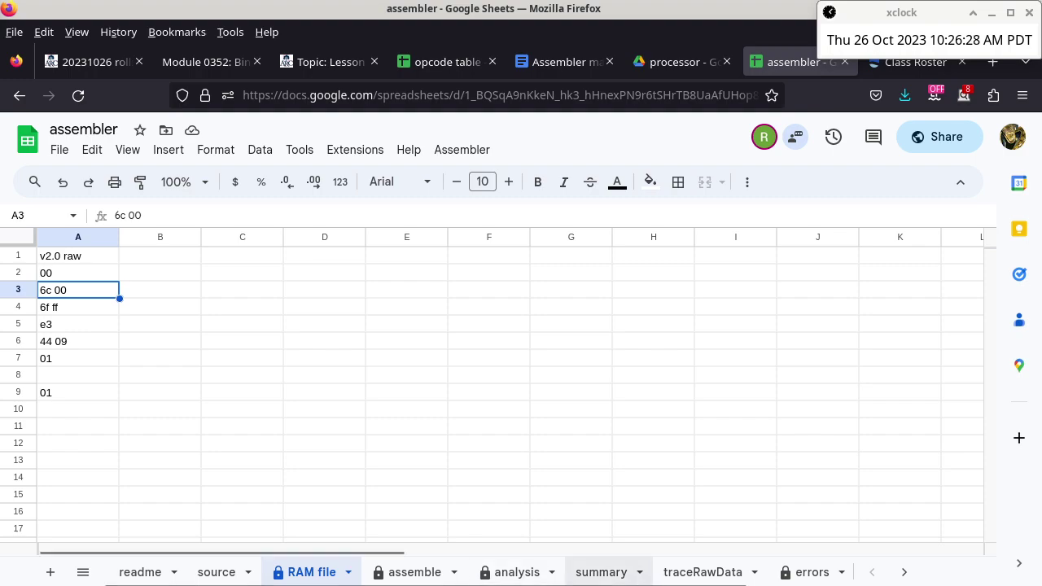
Step: Start a file import on the traceRawData sheet and upload cond.tsv from the tmp folder
click(702, 572)
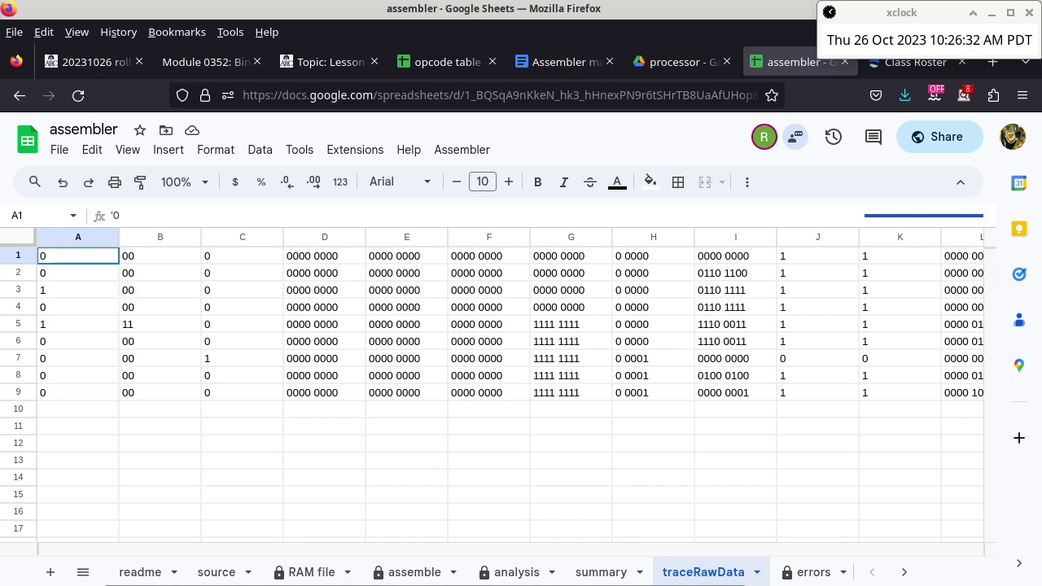
click(59, 150)
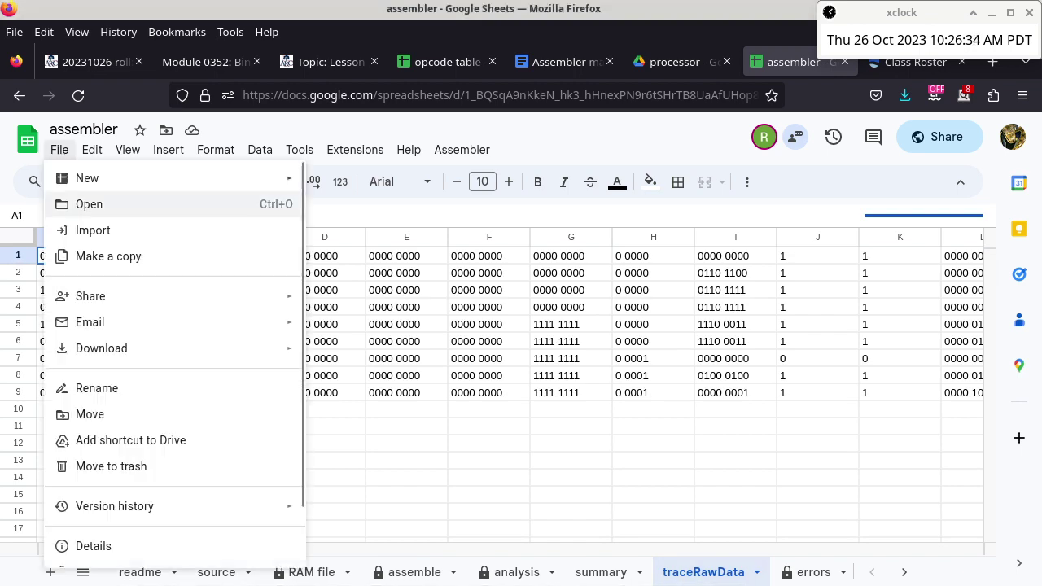
click(92, 230)
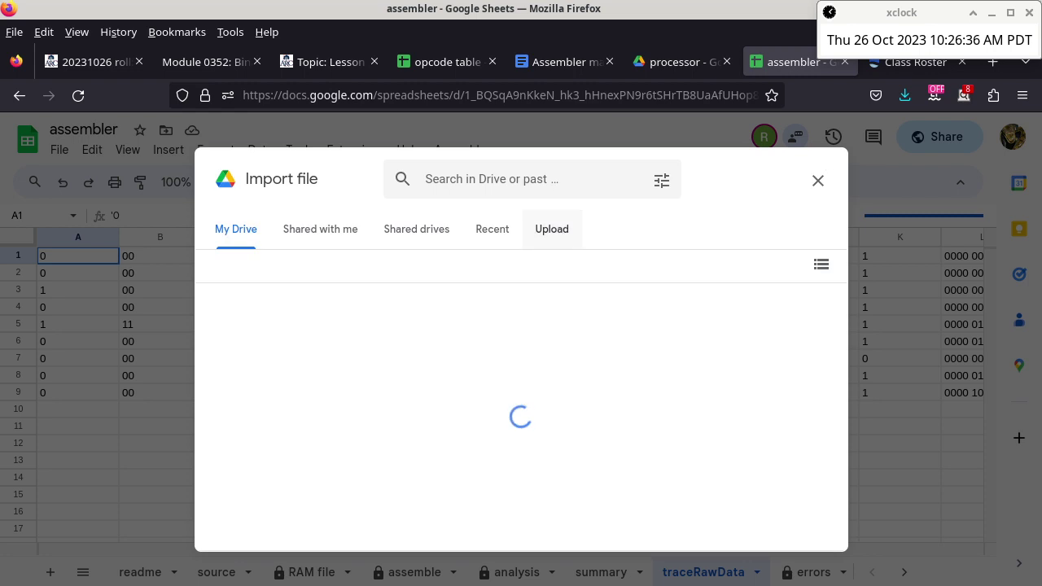
click(552, 229)
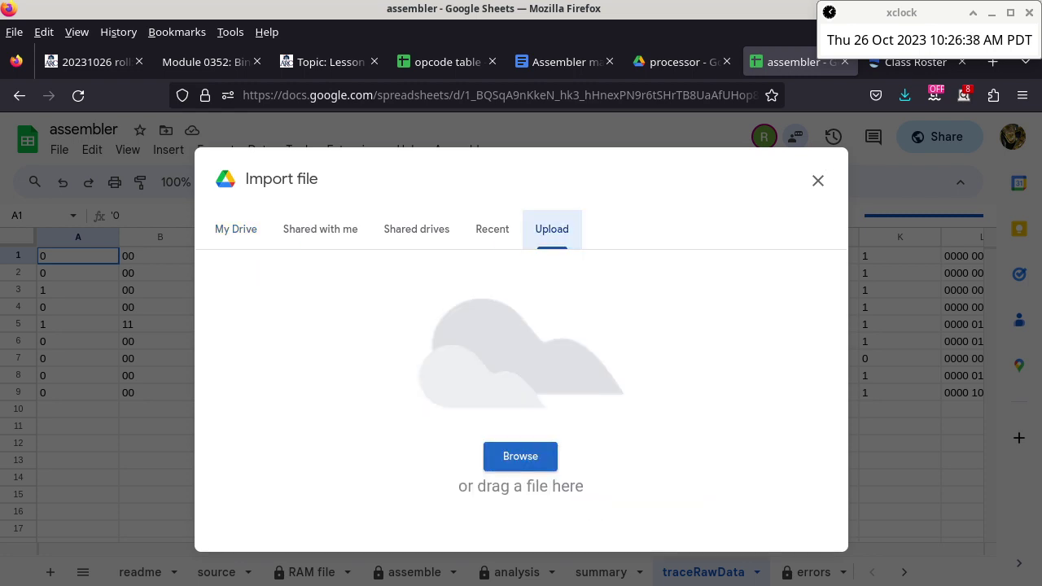
click(520, 456)
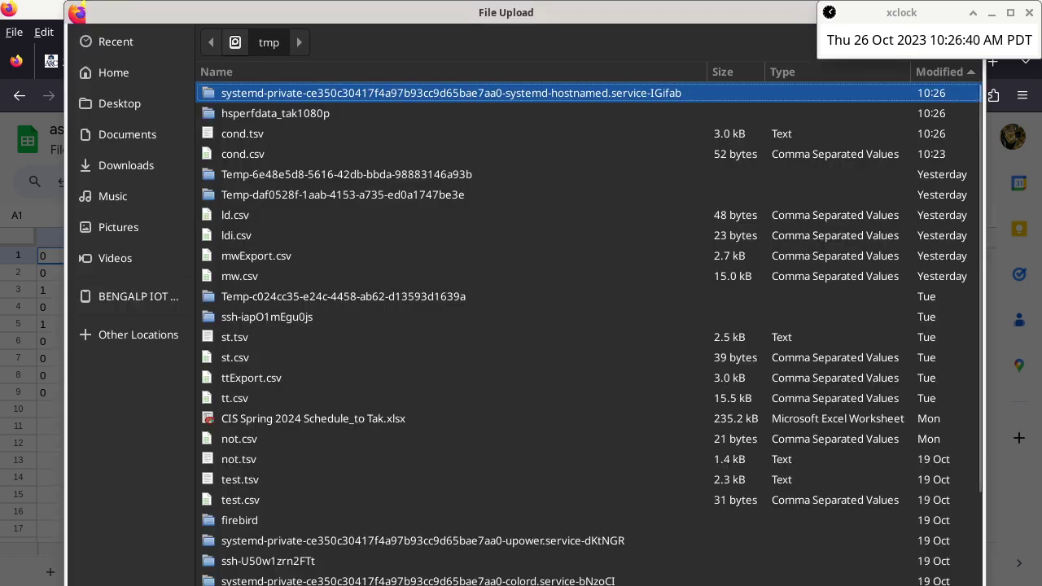
click(242, 134)
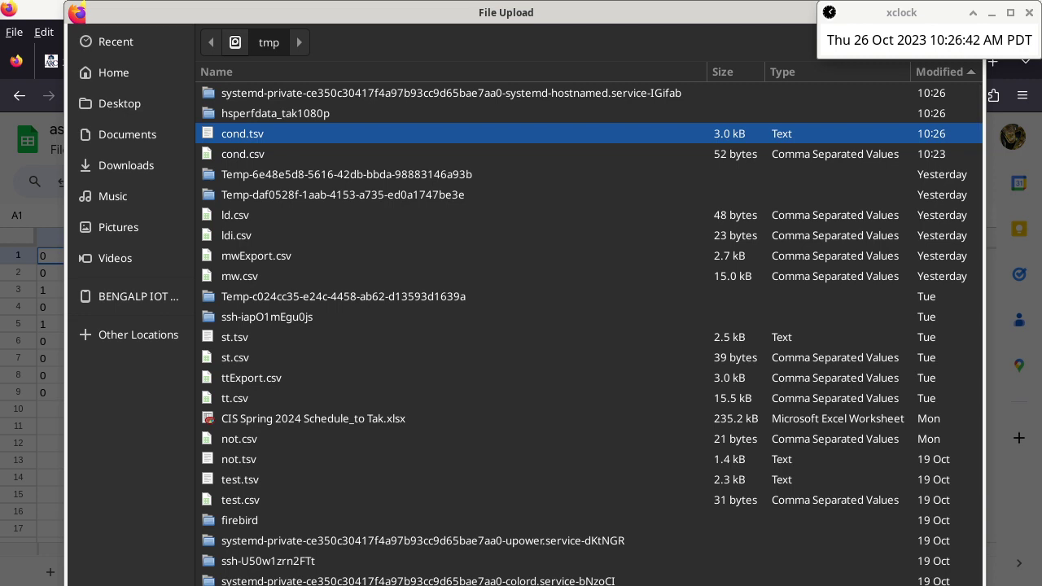
key(Return)
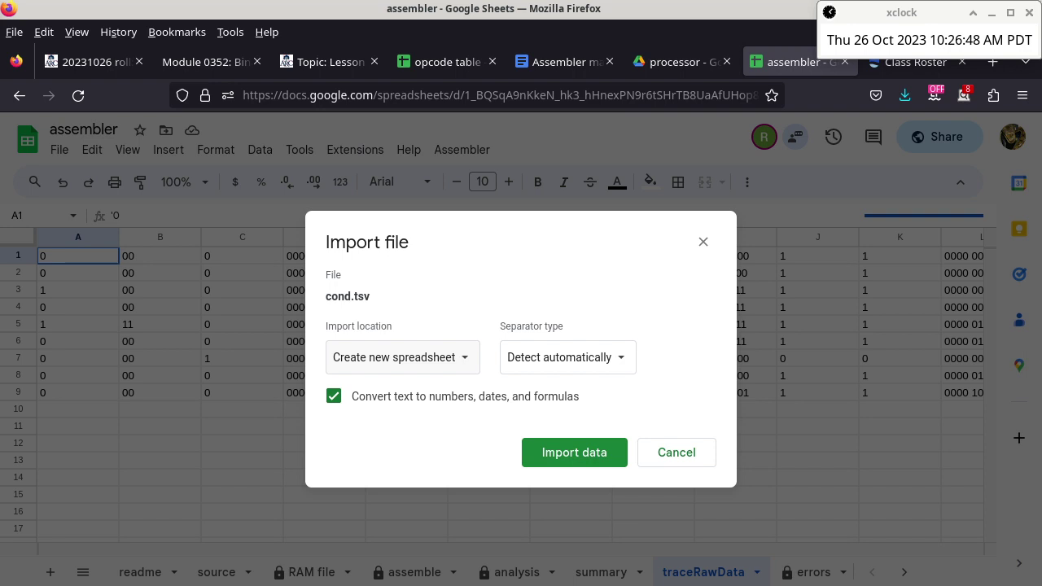
Step: Import cond.tsv to replace the current sheet, using Tab as separator and without converting text to numbers, dates and formulas
click(402, 356)
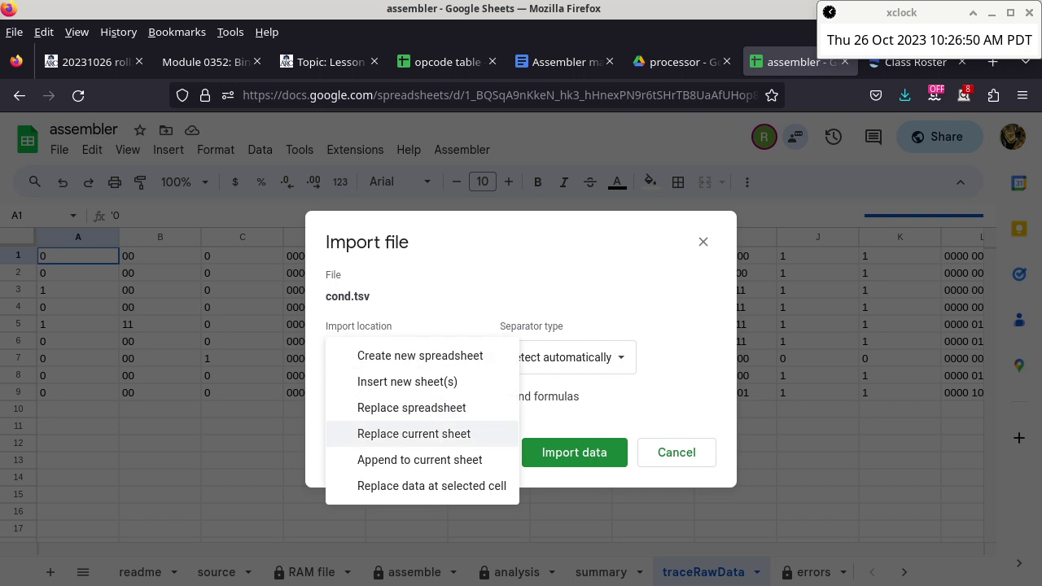
click(413, 433)
click(555, 356)
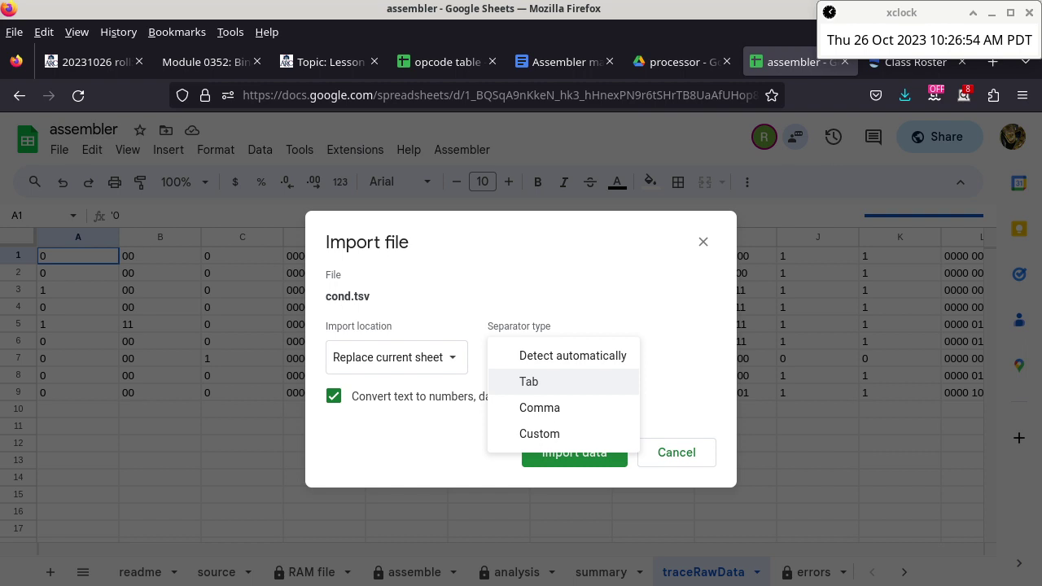
key(Return)
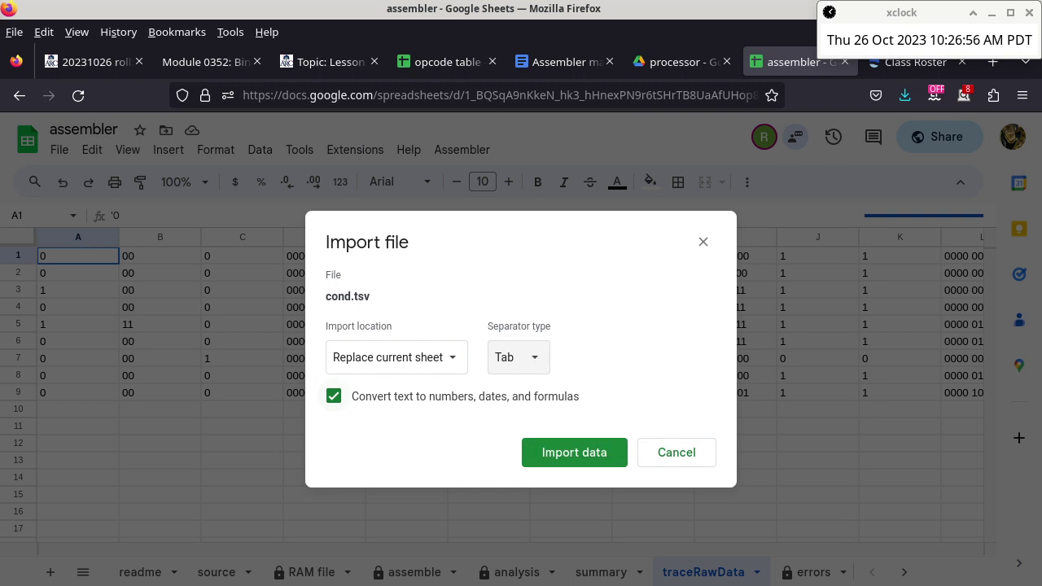
key(Tab)
key(space)
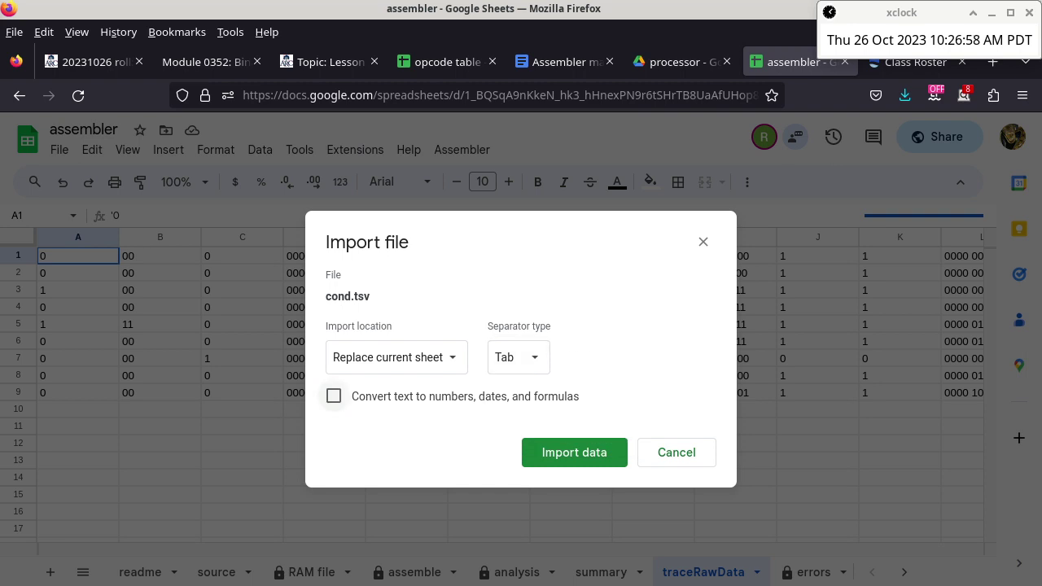
key(Tab)
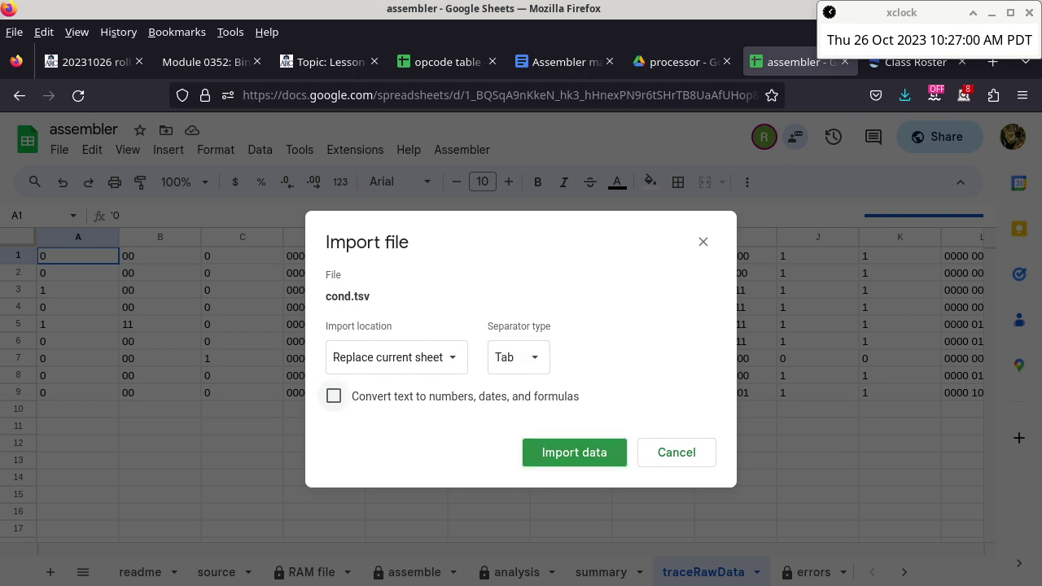
key(Return)
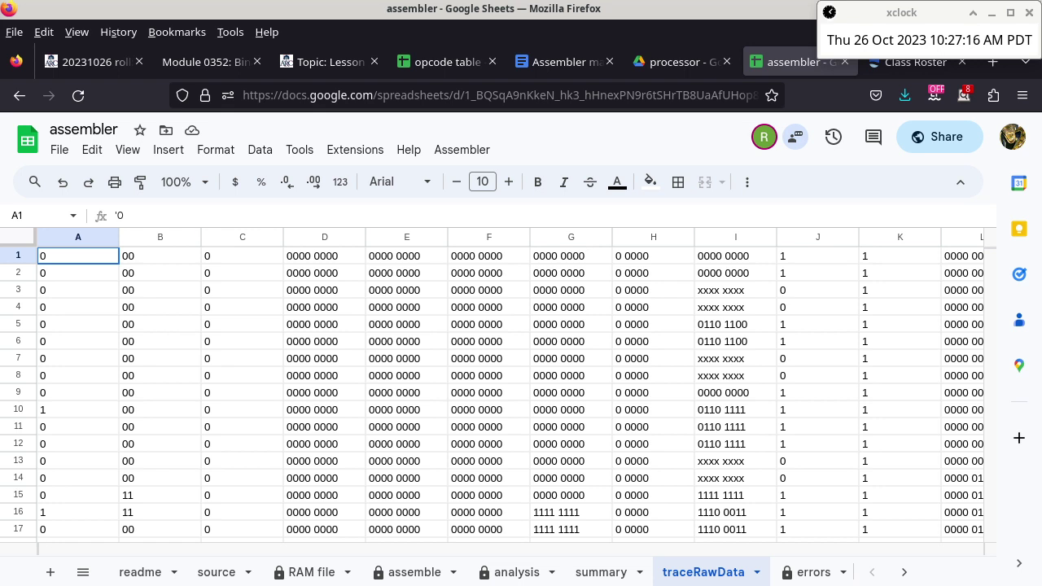
Step: Review the analysis sheet's executed instructions, RAM reads, register changes and flags for the whole program
click(516, 572)
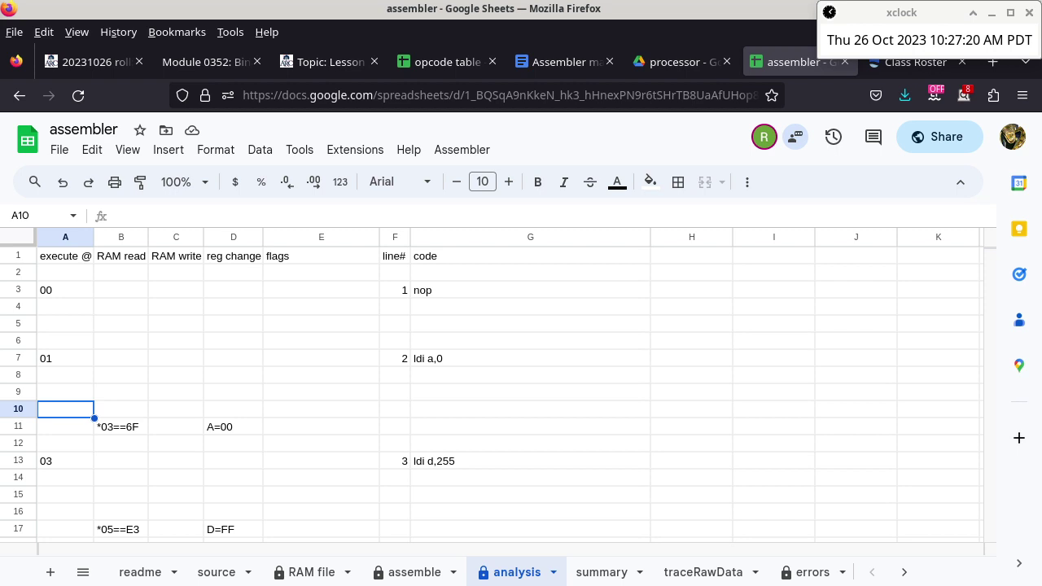
scroll(504, 391, down, 6)
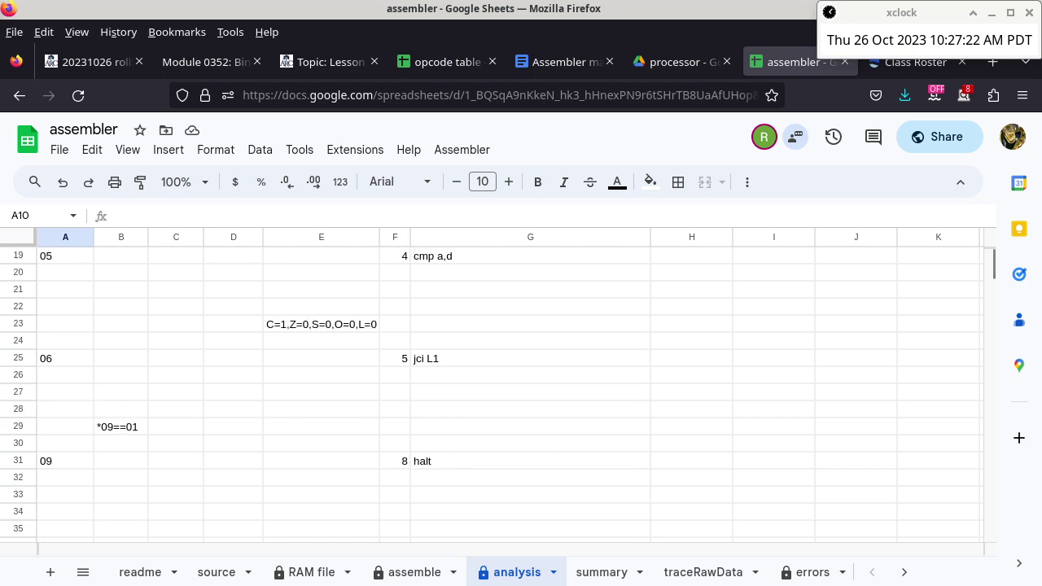
scroll(505, 391, up, 6)
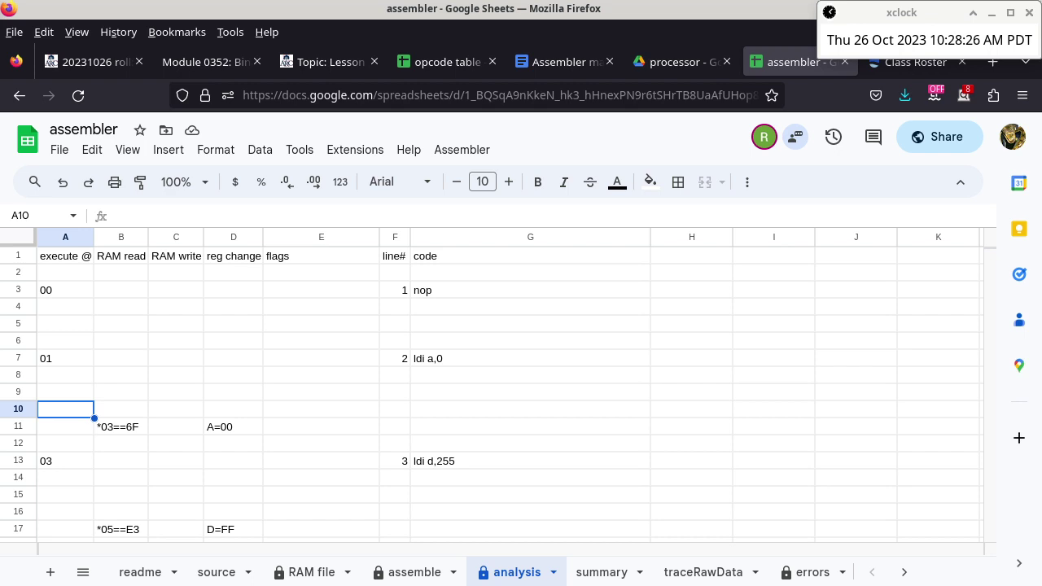
Step: Switch to the Canvas course home page and publish "Lab: simple branching and code analysis"
key(ctrl+1)
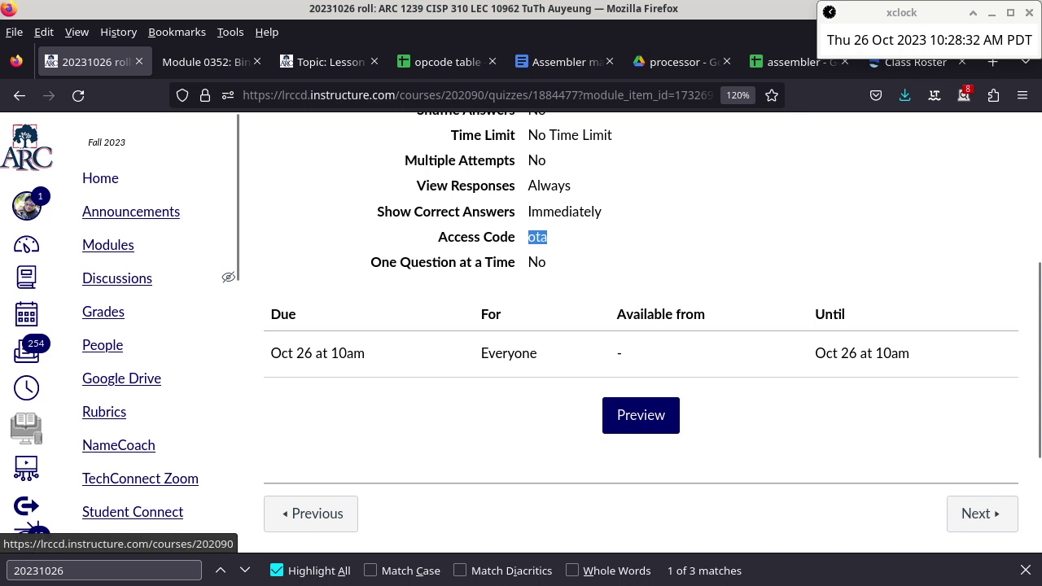
click(101, 178)
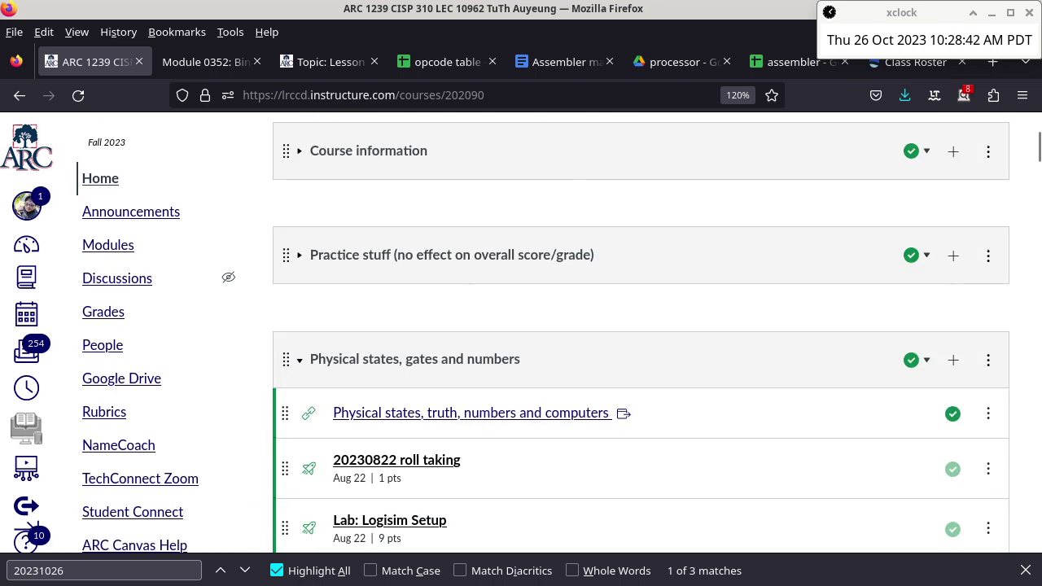
scroll(641, 332, down, 15)
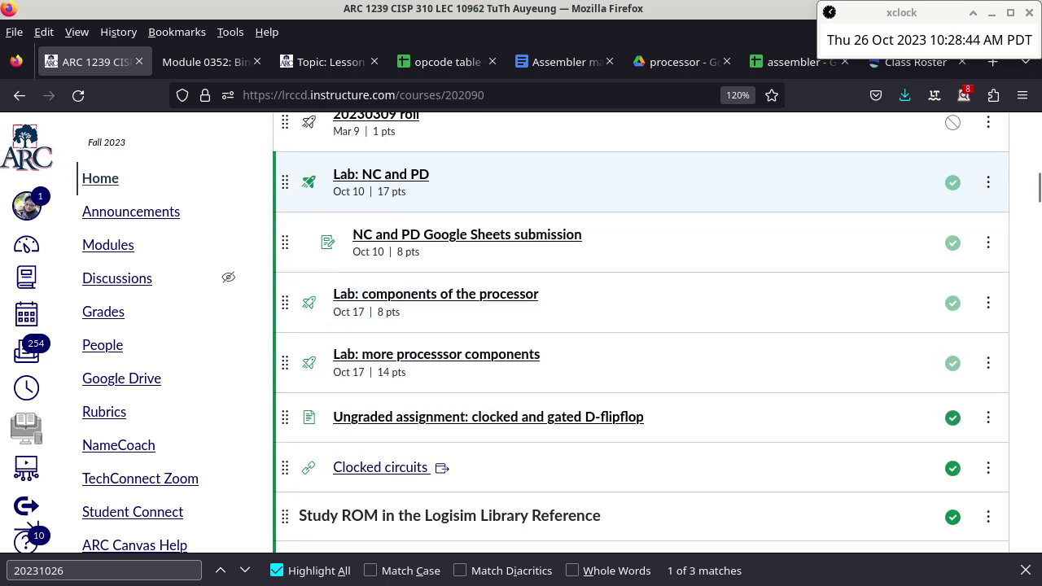
scroll(641, 350, down, 3)
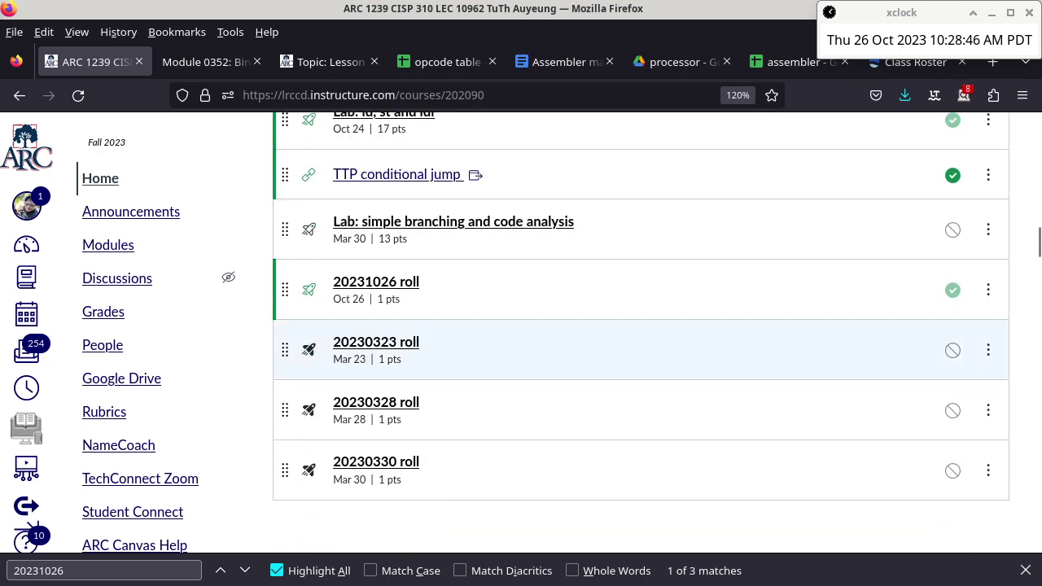
scroll(641, 350, up, 4)
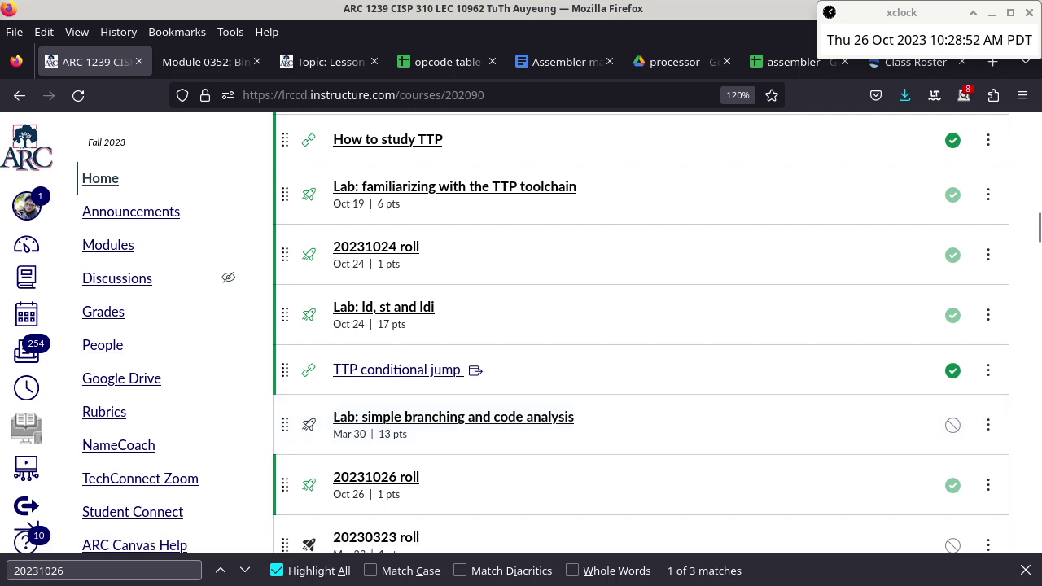
click(952, 424)
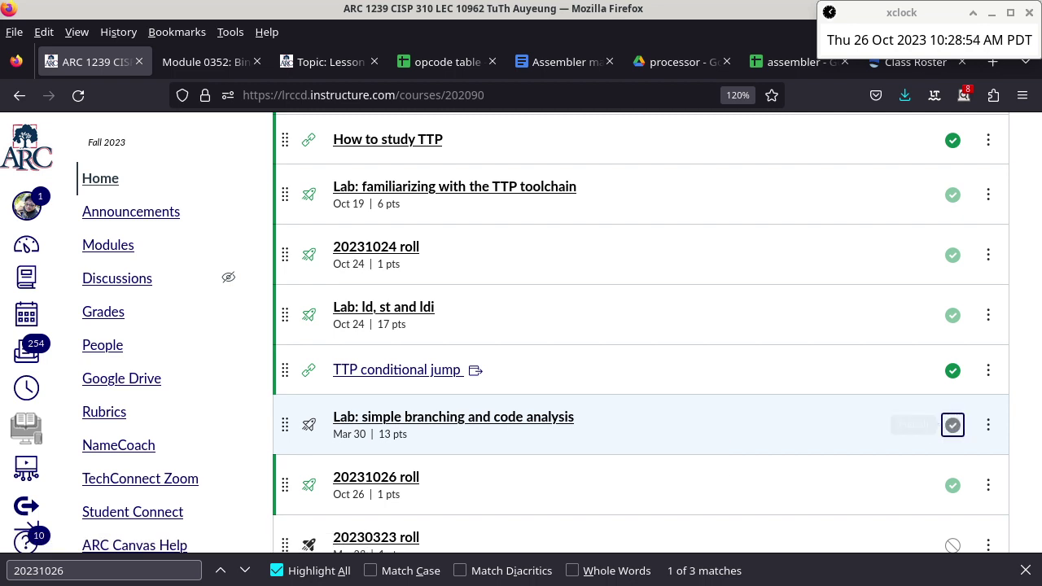
Step: Open the quiz "Lab: simple branching and code analysis" for editing
key(Return)
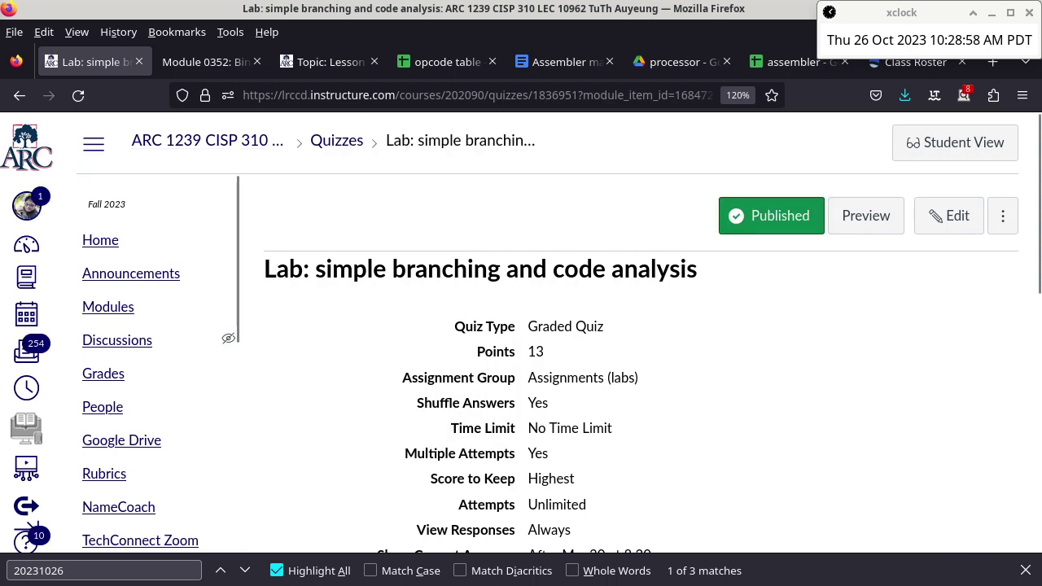
key(Tab)
key(Tab)
key(Return)
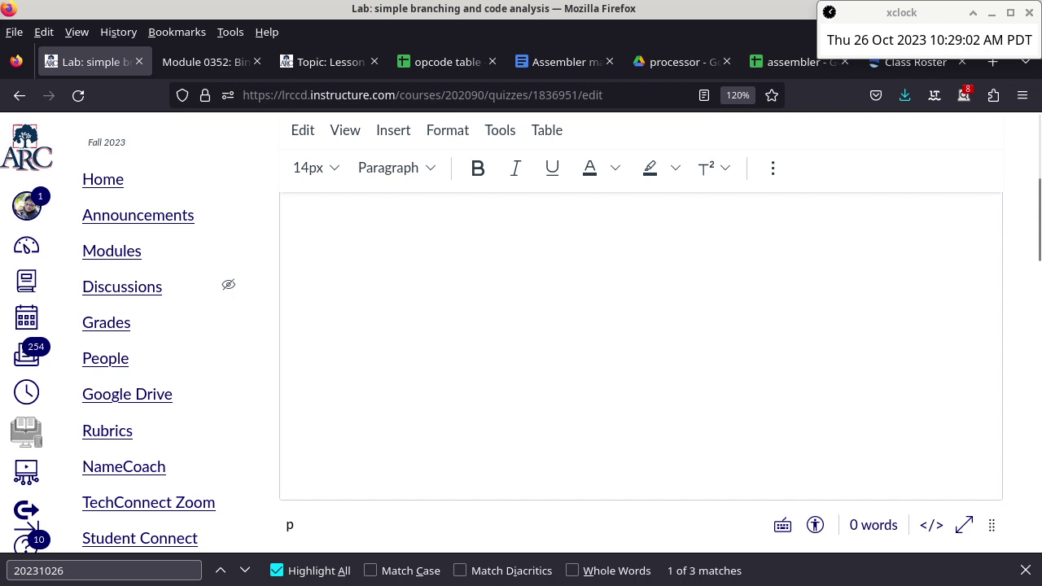
Step: Set the quiz's Show Correct Answers date to oct 26 11:50am
key(Page_Down)
key(Down)
key(Down)
key(Down)
key(Down)
key(Down)
key(Down)
key(Down)
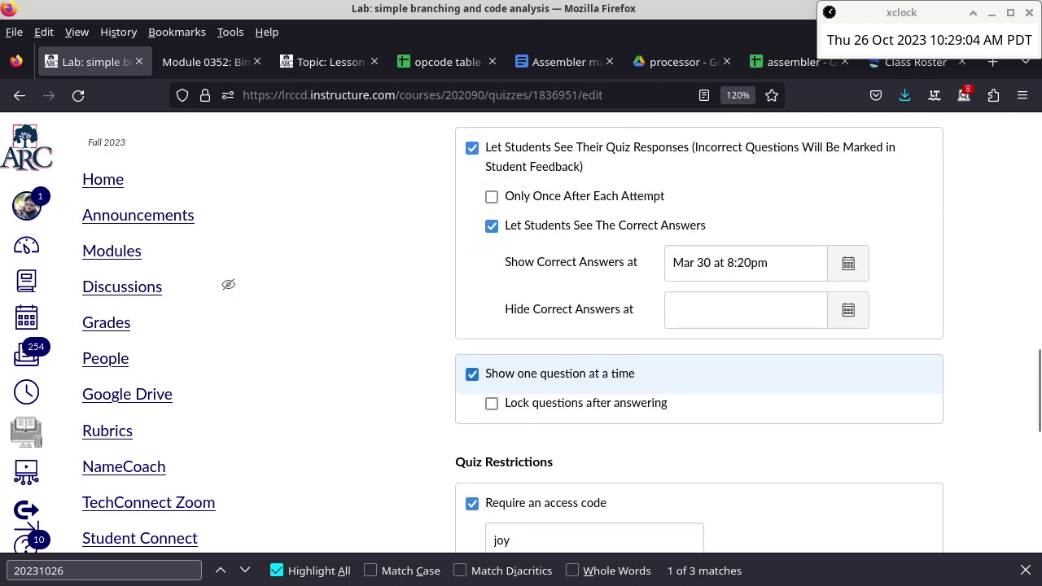
key(Tab)
key(shift+ctrl+Left)
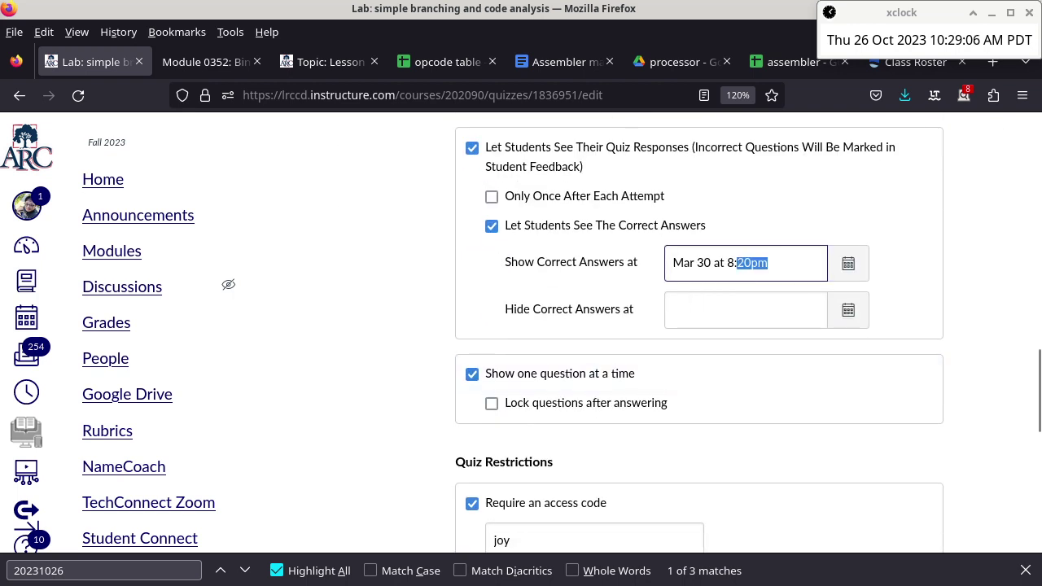
key(shift+Home)
text(oct 26)
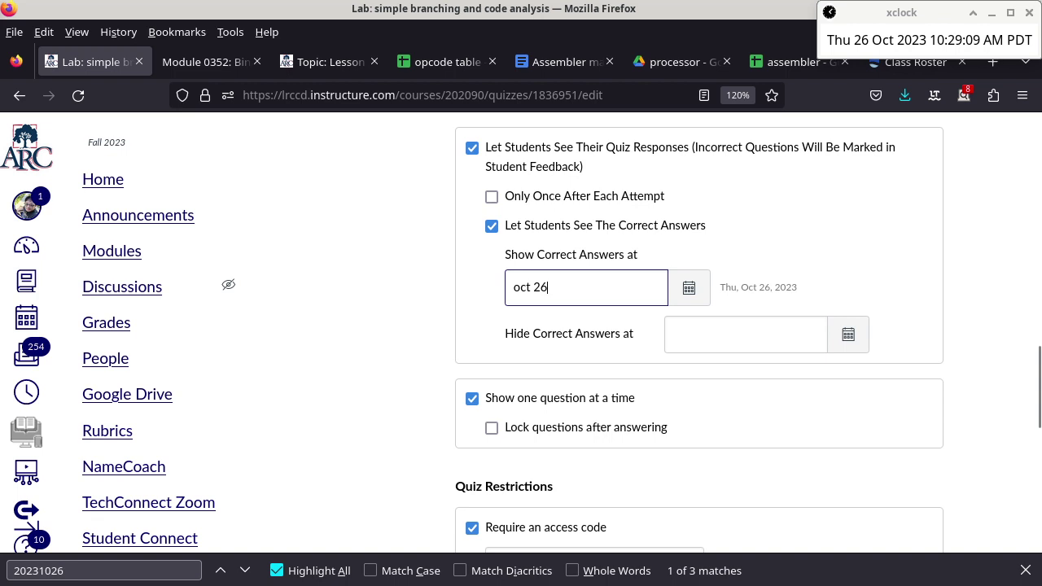
key(Tab)
scroll(698, 342, down, 10)
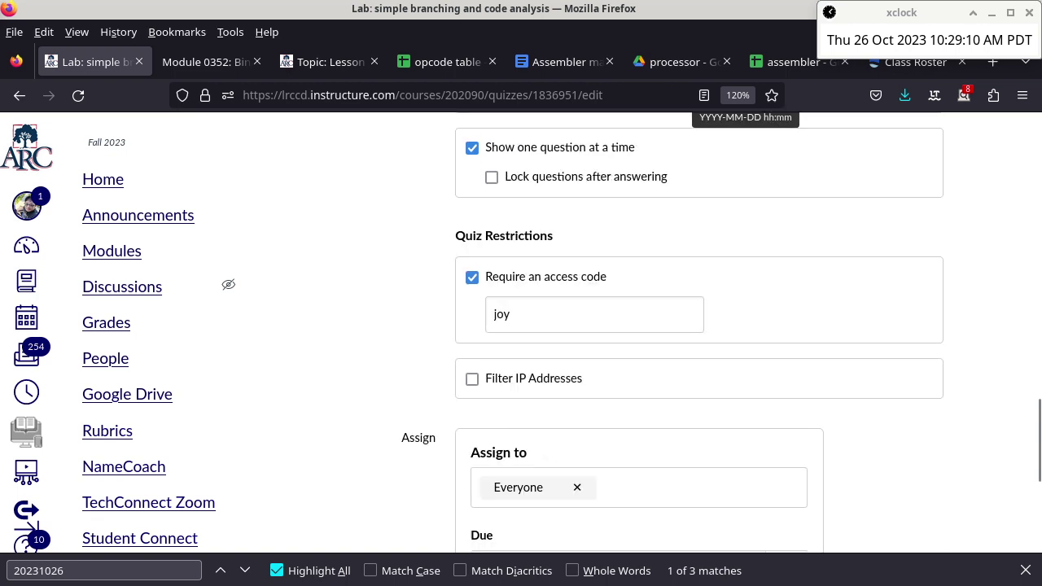
scroll(698, 342, up, 6)
scroll(698, 342, up, 6)
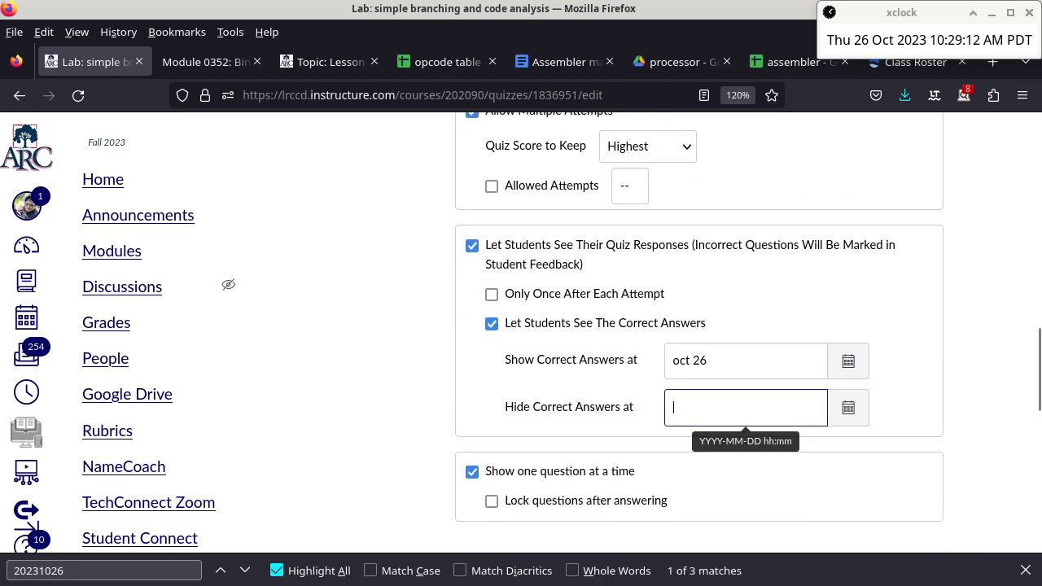
key(shift+Tab)
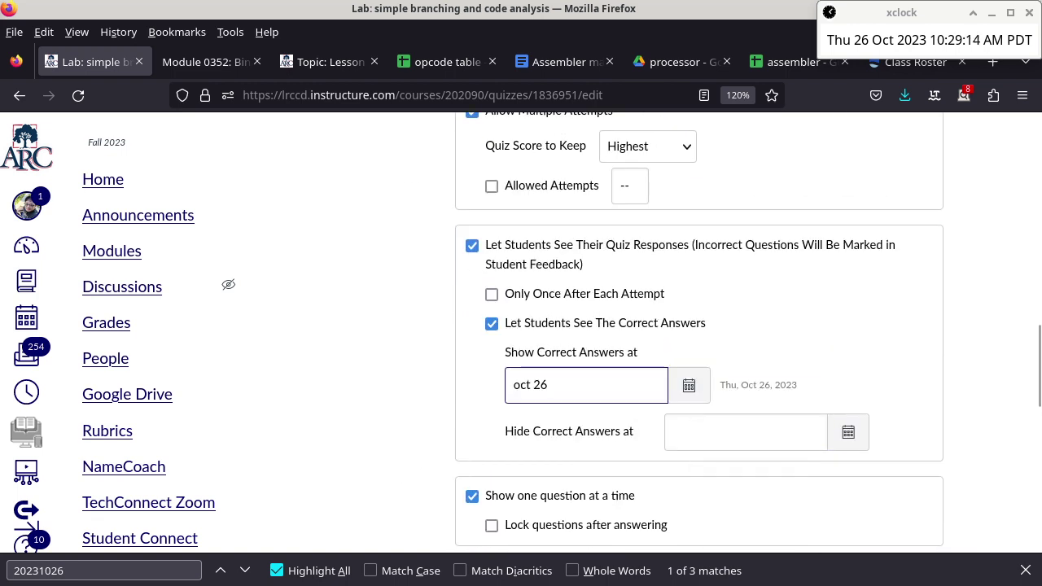
text(11:5)
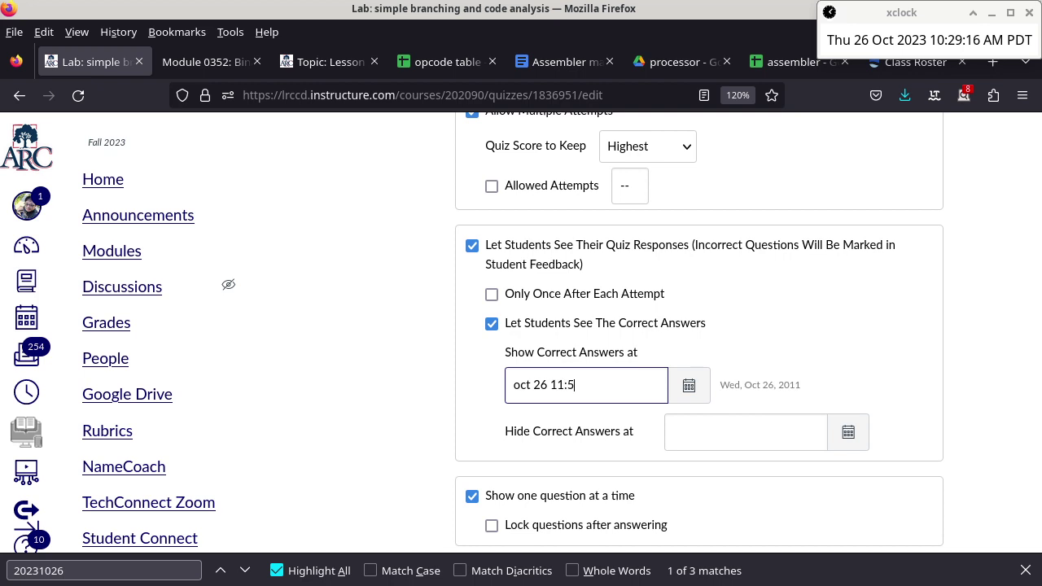
text(0am)
key(Tab)
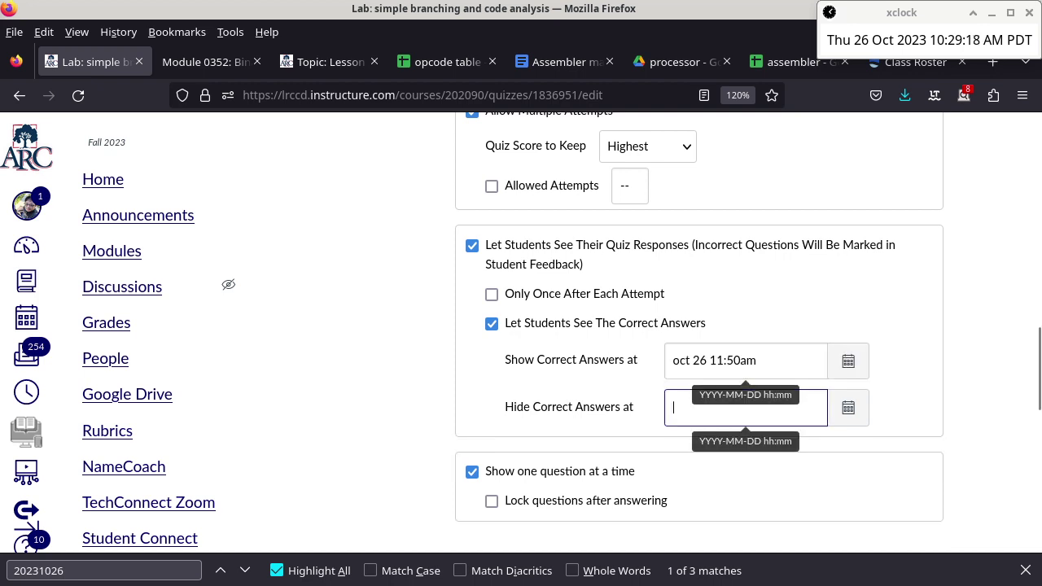
Step: Set the quiz's due date for Everyone to Oct 26, 11:50am
scroll(699, 342, down, 5)
scroll(618, 407, down, 1)
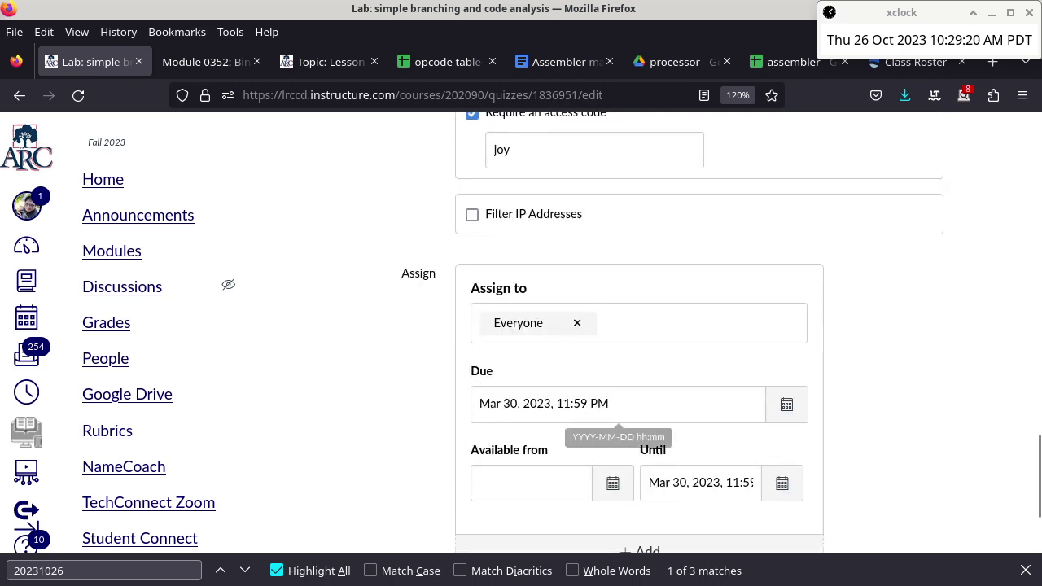
click(618, 404)
text(oct 26 )
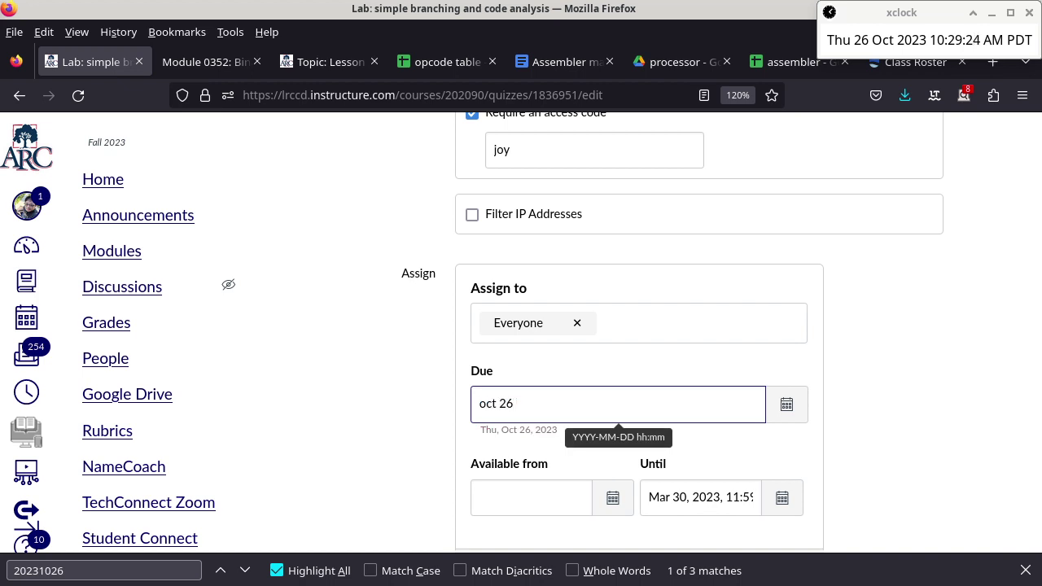
text(11:50am)
key(Tab)
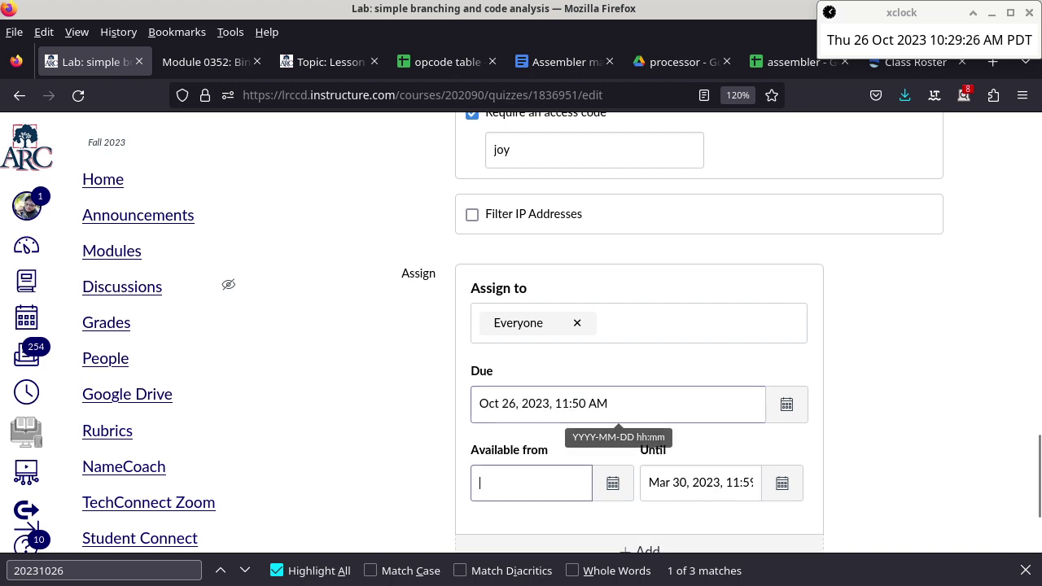
Step: Set the quiz's Until date for Everyone to oct 26 11:50am and save the quiz
key(Tab)
text(oct 26)
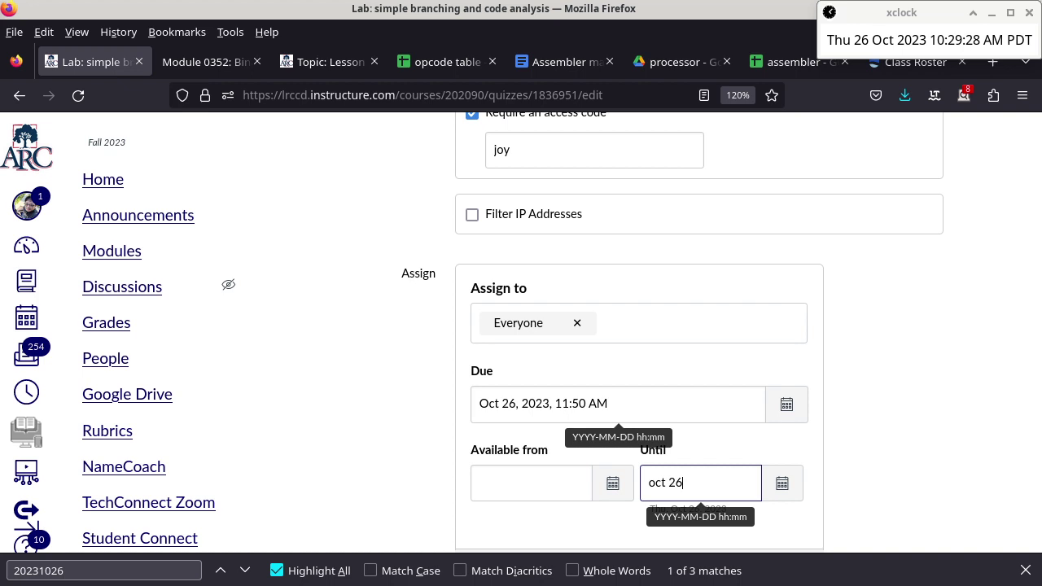
text( 11:50am)
key(Tab)
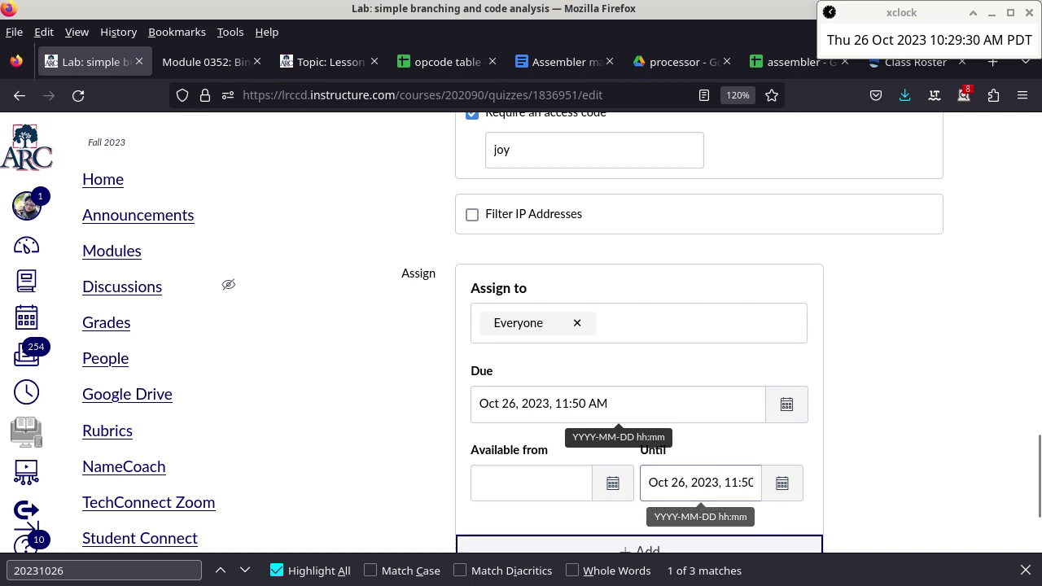
scroll(639, 366, down, 3)
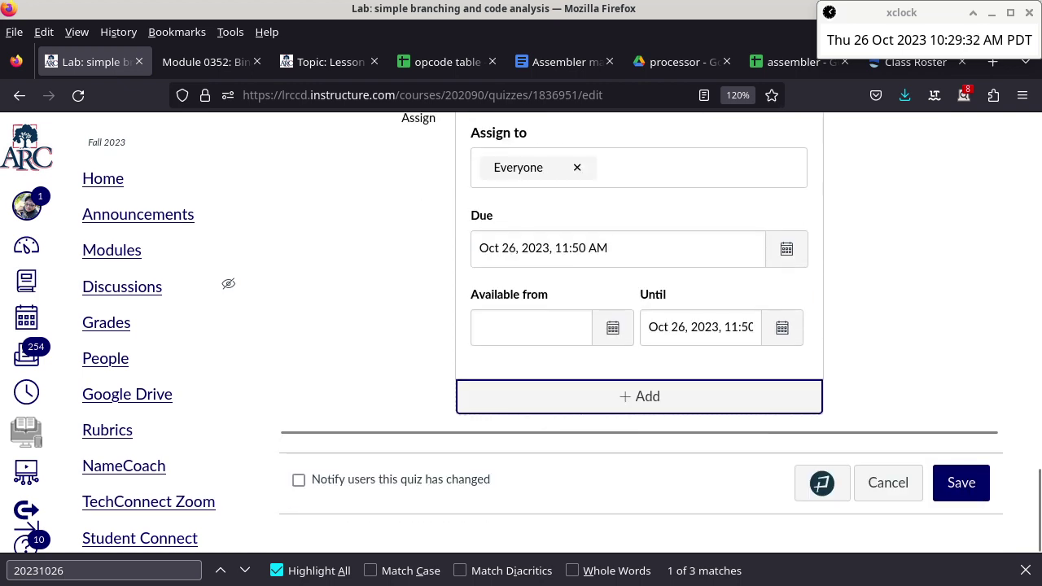
click(961, 483)
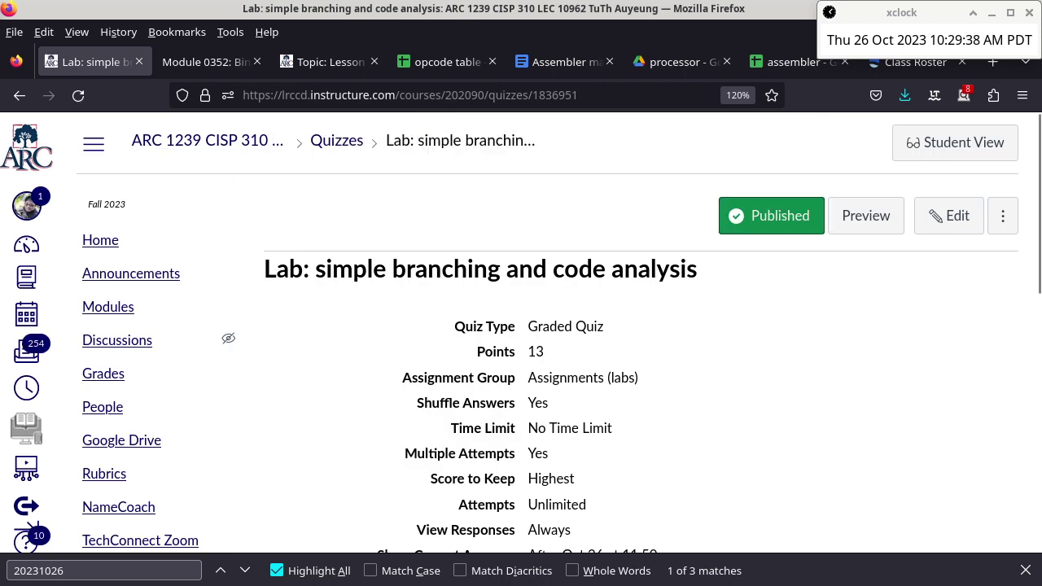
Step: Review the saved quiz's details and dates, and highlight its access code
scroll(560, 333, down, 4)
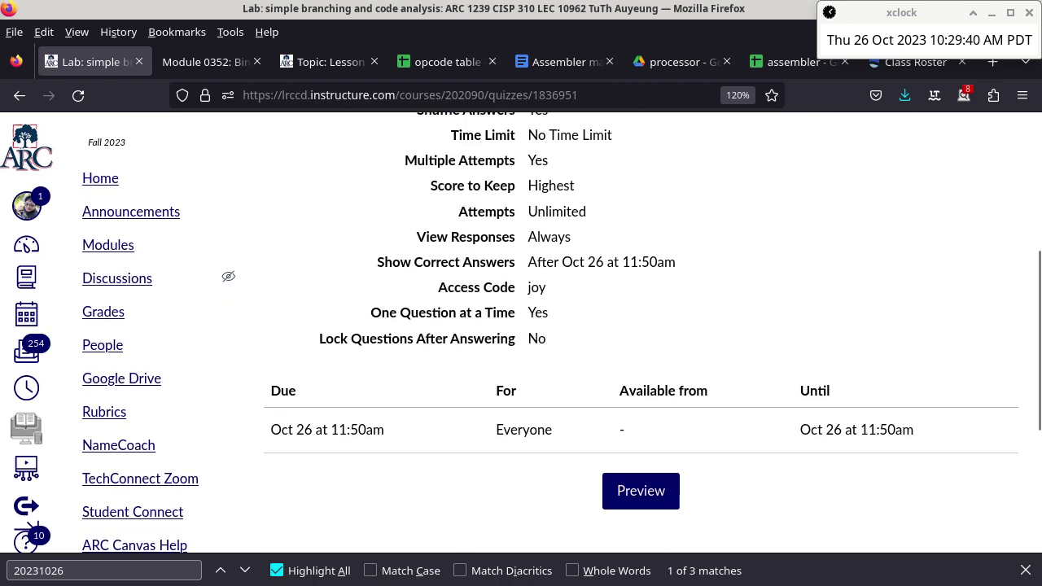
double_click(537, 287)
key(alt+Tab)
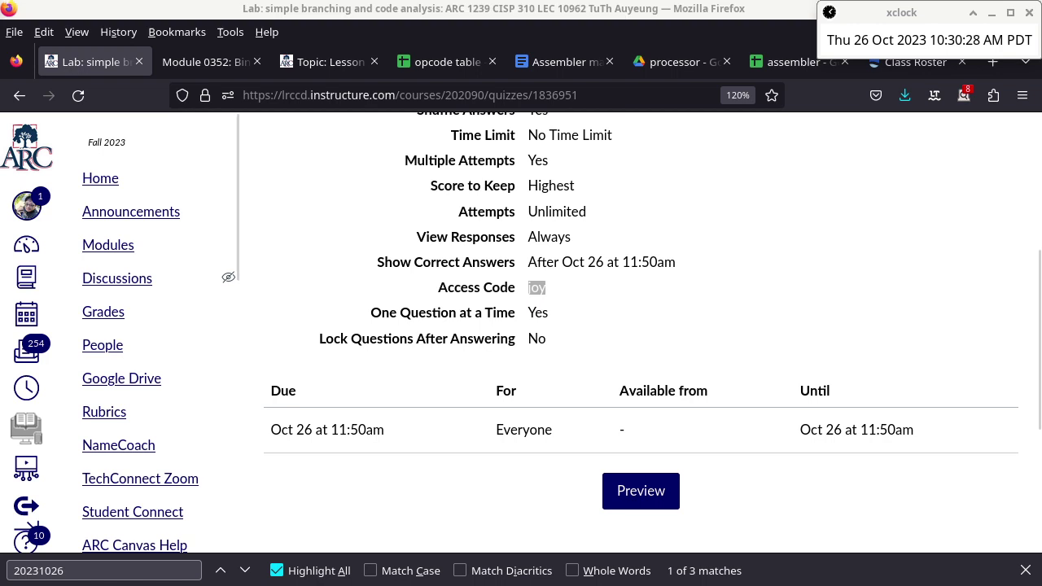